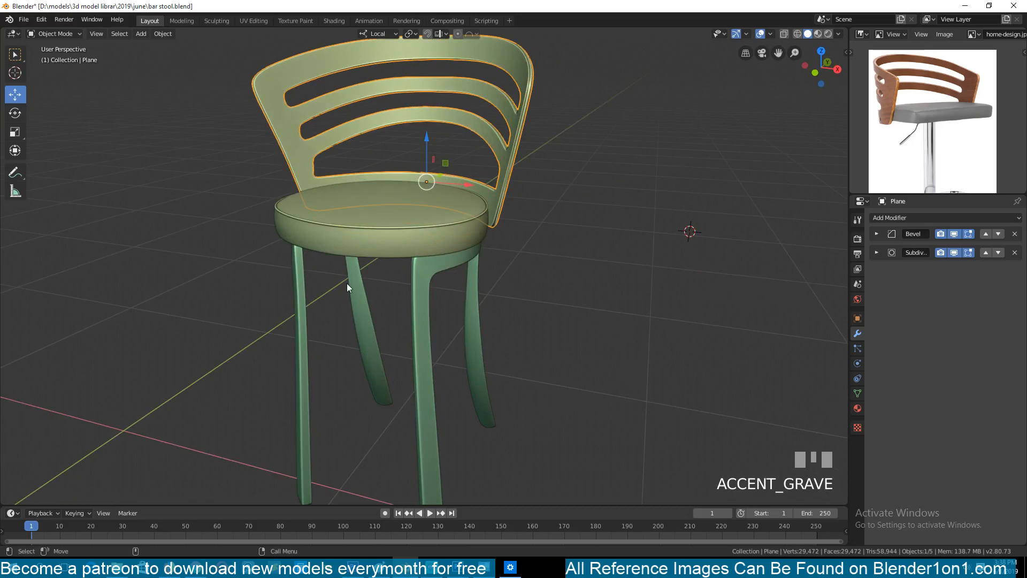
{"action": "left_click", "coordinate": [423, 310]}
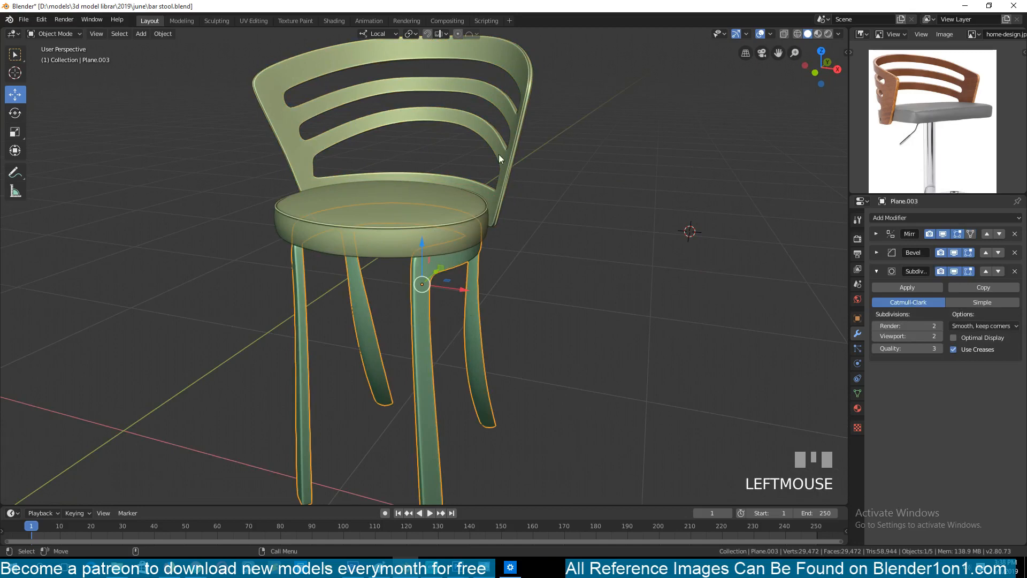
{"action": "key", "text": "grave"}
{"action": "middle_click_drag", "start_coordinate": [386, 96], "coordinate": [376, 81]}
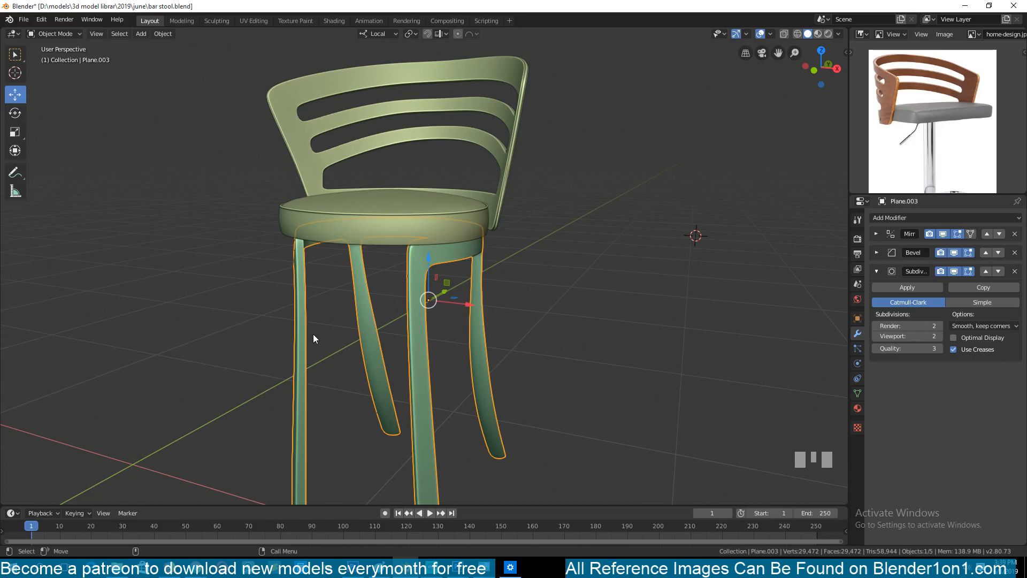
{"action": "middle_click_drag", "start_coordinate": [313, 334], "coordinate": [313, 324], "text": "shift"}
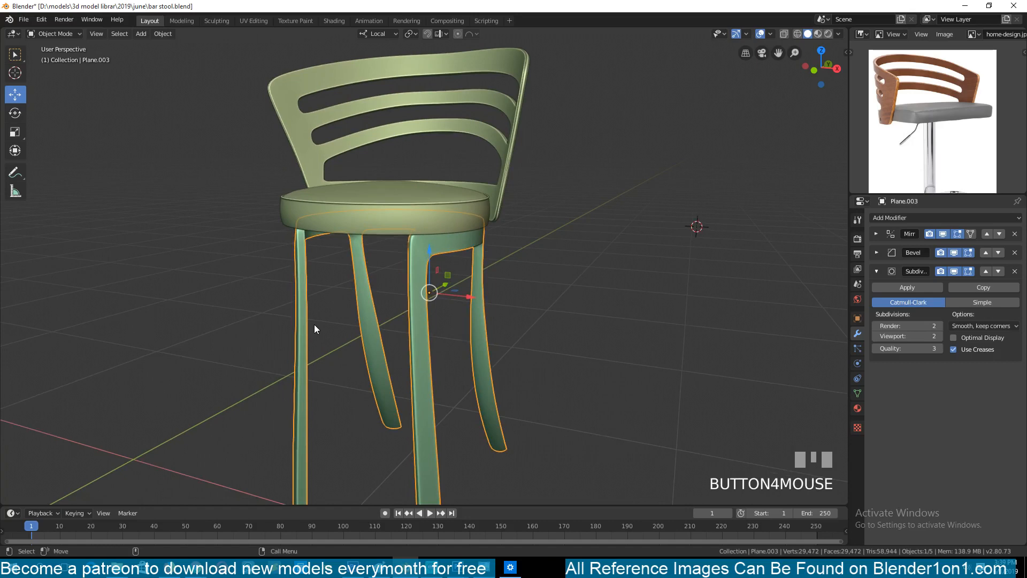
{"action": "left_click", "coordinate": [542, 246]}
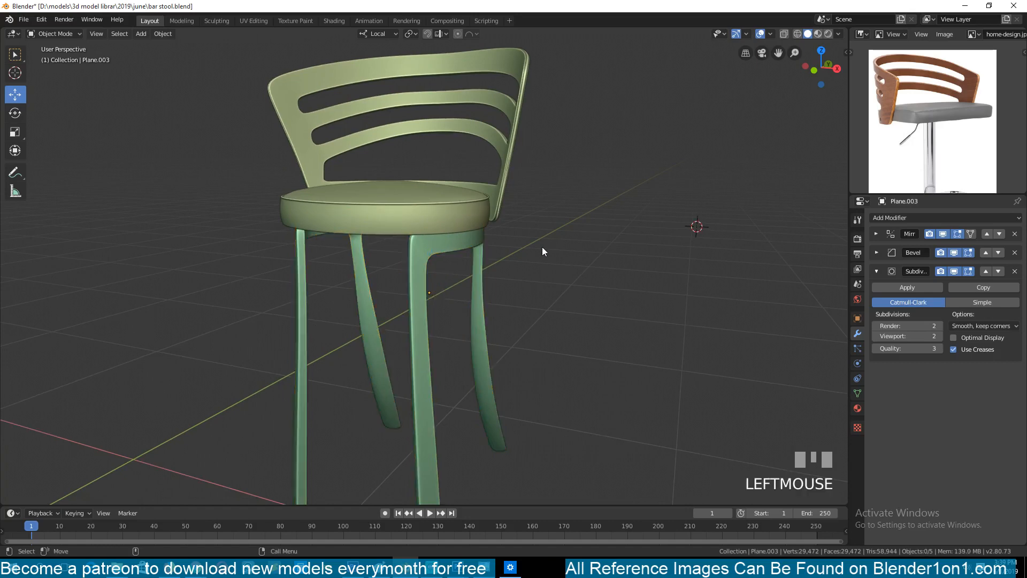
{"action": "middle_click_drag", "start_coordinate": [542, 247], "coordinate": [510, 155]}
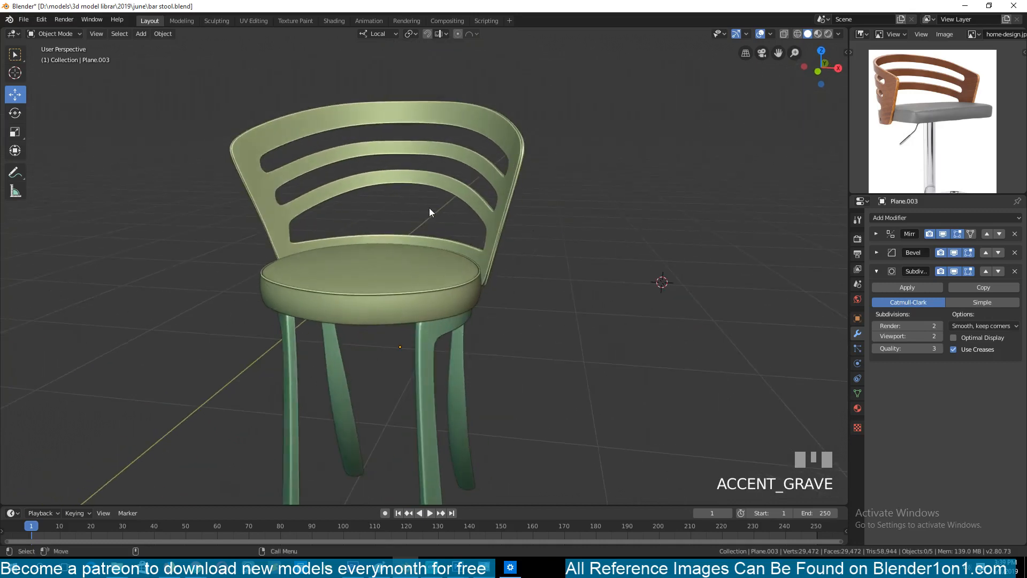
{"action": "left_click", "coordinate": [461, 298]}
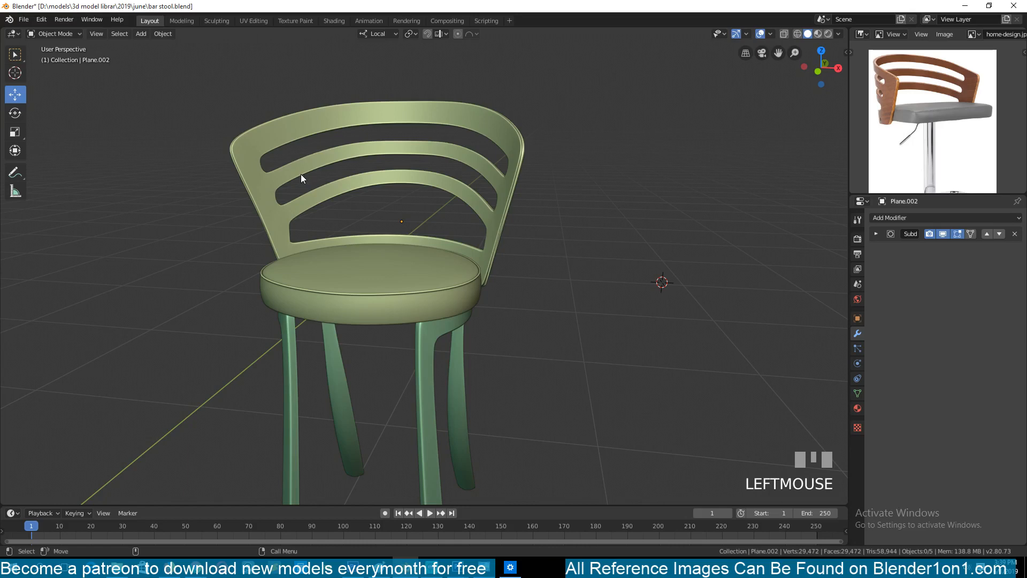
Switch to the Shading workspace and create a new material for the stool's backrest
{"action": "left_click", "coordinate": [334, 20]}
{"action": "scroll", "coordinate": [424, 170], "scroll_direction": "down", "scroll_amount": 3}
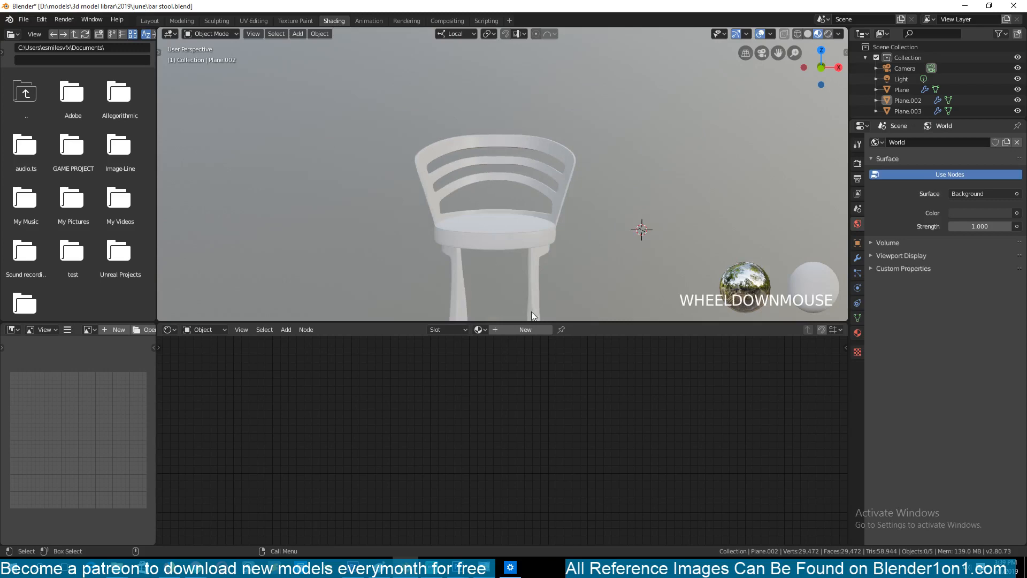
{"action": "left_click", "coordinate": [452, 140]}
{"action": "left_click", "coordinate": [514, 331]}
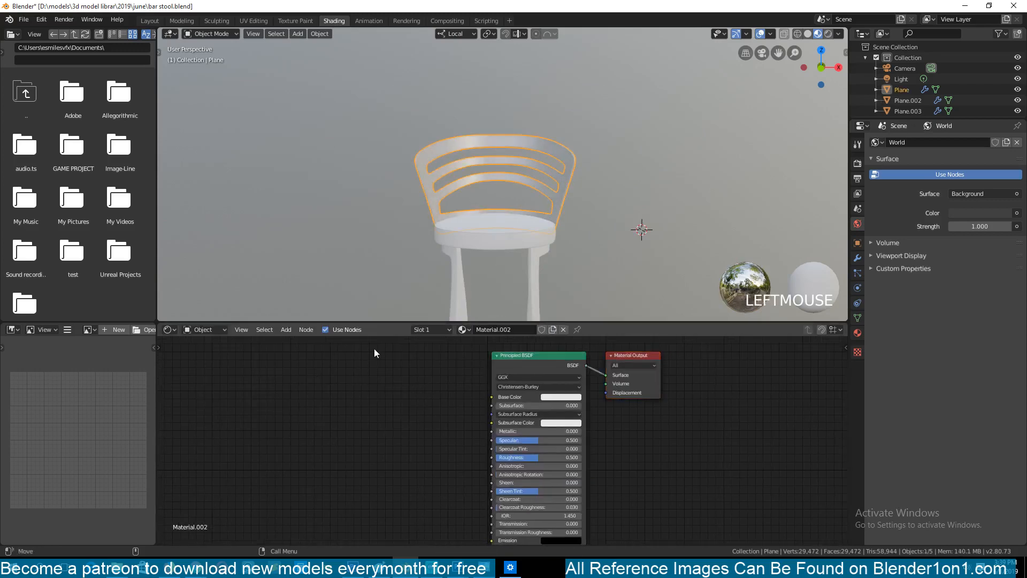
Add an Image Texture node to the backrest material, placed ahead of the Principled BSDF node
{"action": "middle_click_drag", "start_coordinate": [457, 243], "coordinate": [412, 240]}
{"action": "scroll", "coordinate": [461, 237], "scroll_direction": "up", "scroll_amount": 4}
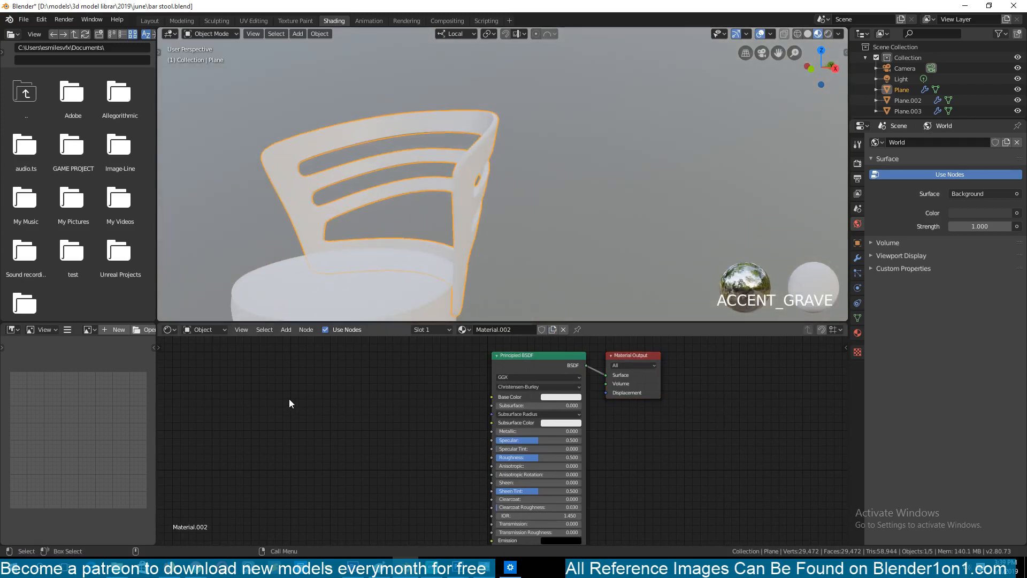
{"action": "key", "text": "shift+a"}
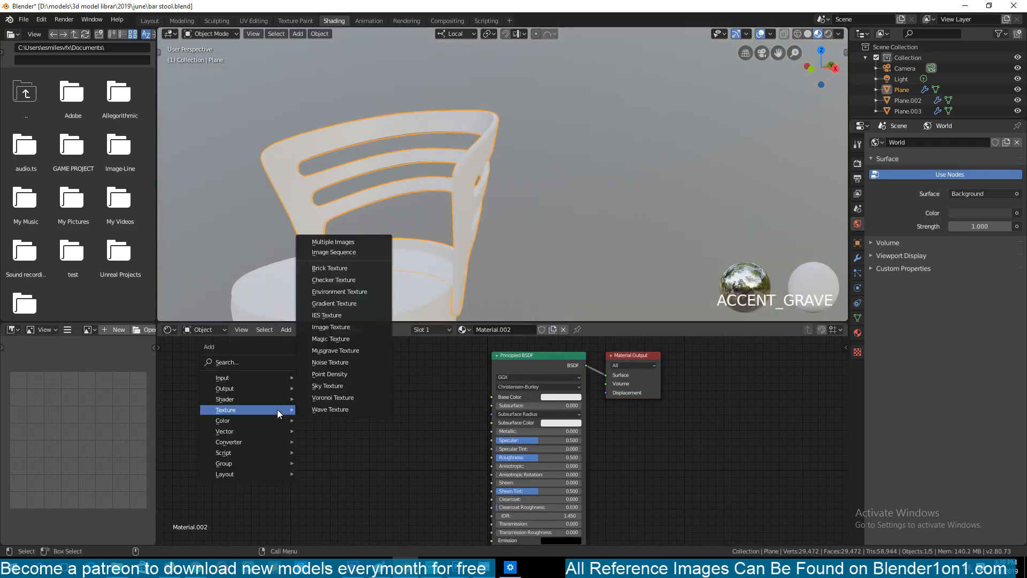
{"action": "mouse_move", "coordinate": [247, 411]}
{"action": "left_click", "coordinate": [341, 328]}
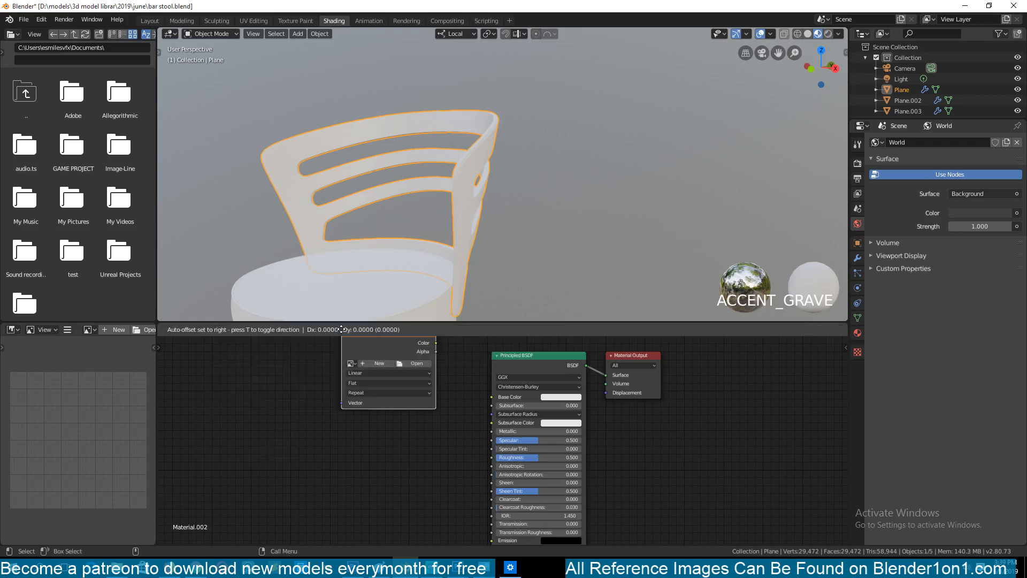
{"action": "left_click", "coordinate": [267, 401]}
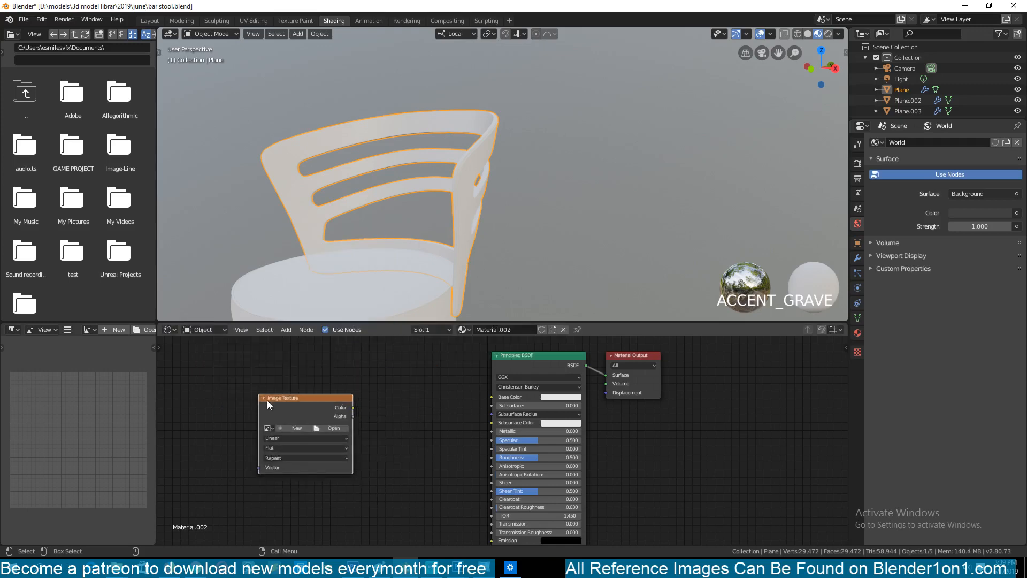
Generate a new 1024 x 1024 px image of type UV Grid in the Image Texture node
{"action": "left_click", "coordinate": [298, 427]}
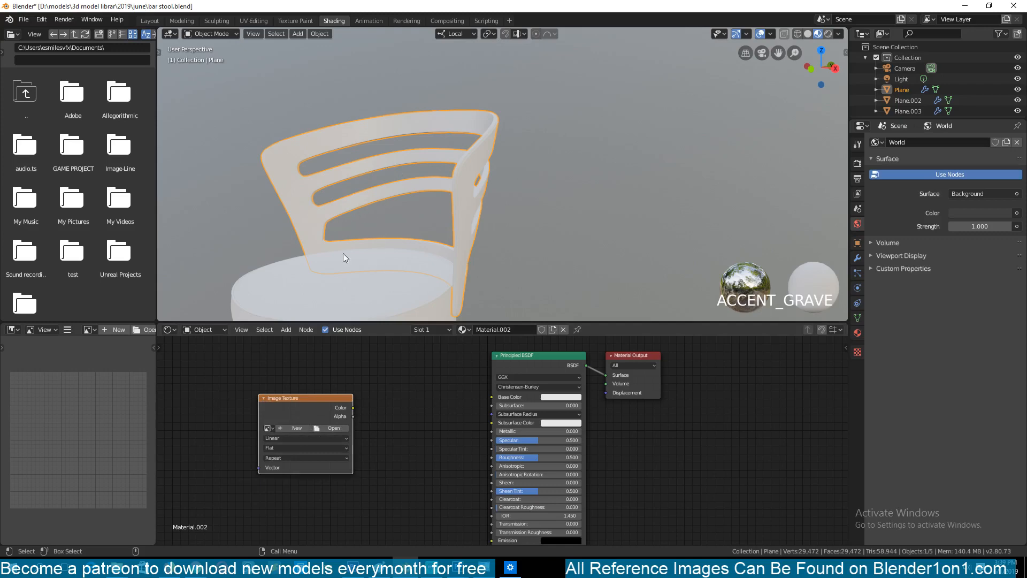
{"action": "left_click", "coordinate": [296, 429]}
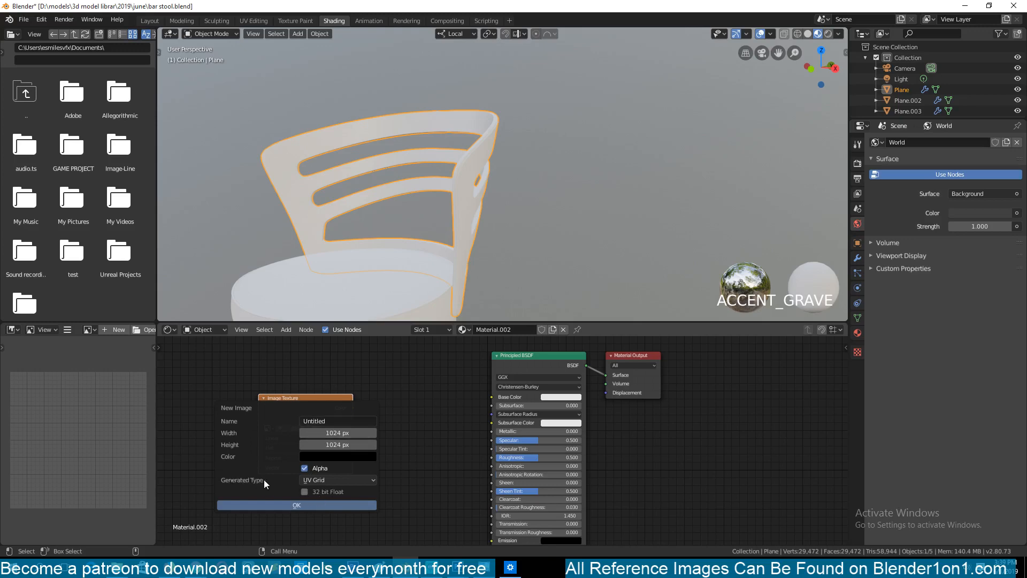
{"action": "left_click", "coordinate": [324, 480]}
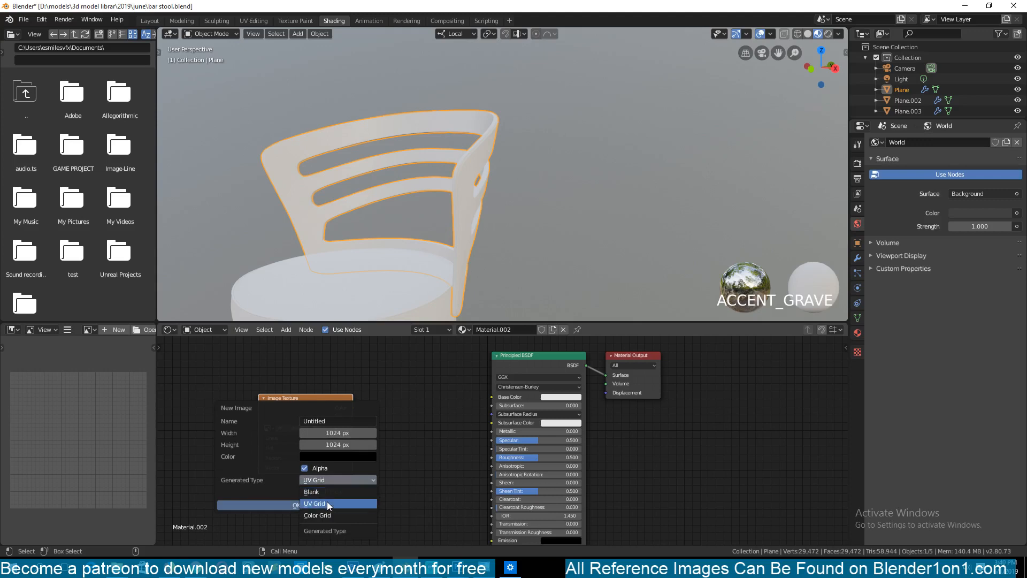
{"action": "left_click", "coordinate": [326, 502]}
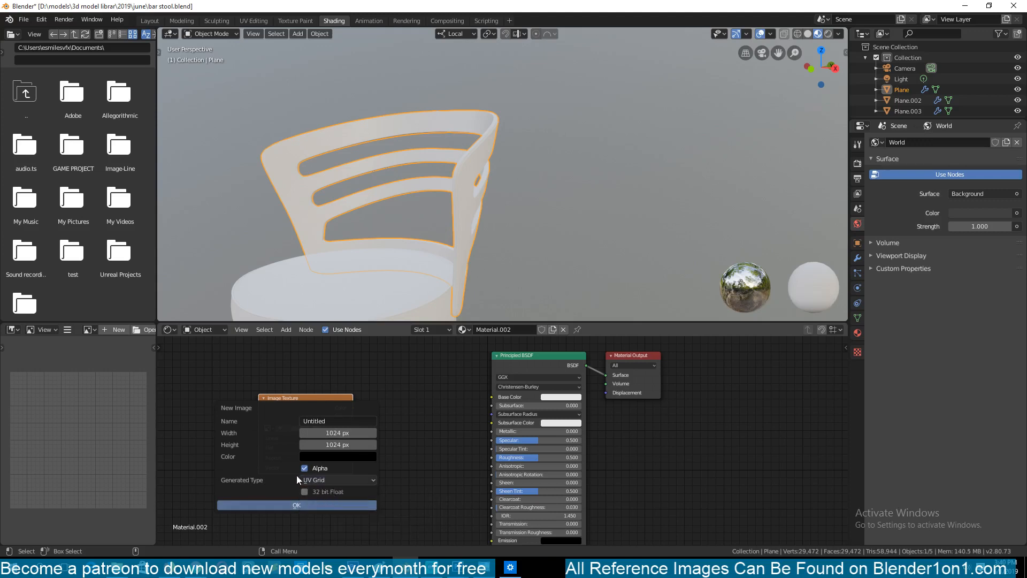
{"action": "left_click", "coordinate": [343, 502]}
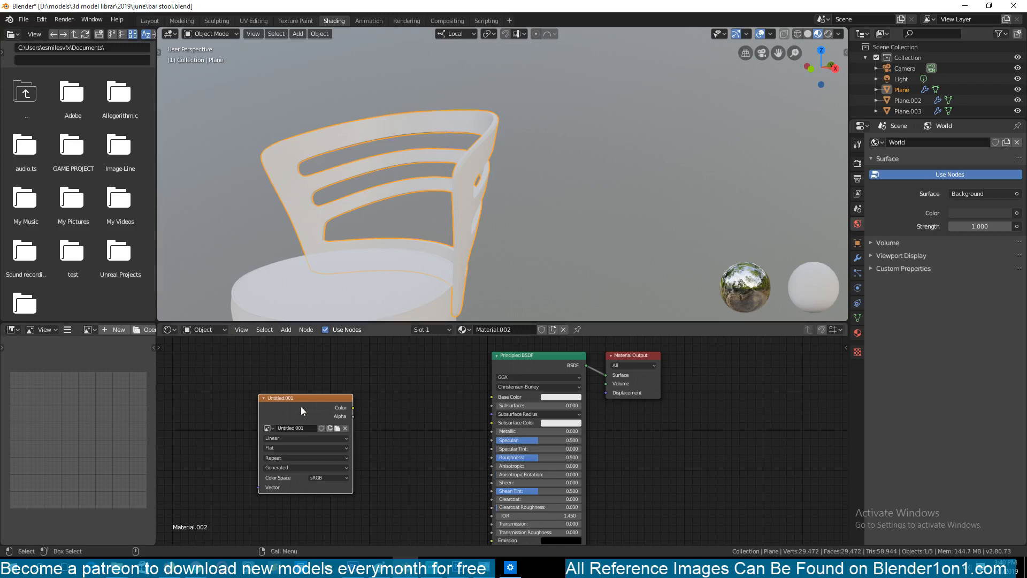
Rename the texture node's generated image as grid
{"action": "left_click", "coordinate": [299, 428]}
{"action": "type", "text": "grid"}
{"action": "left_click", "coordinate": [113, 308]}
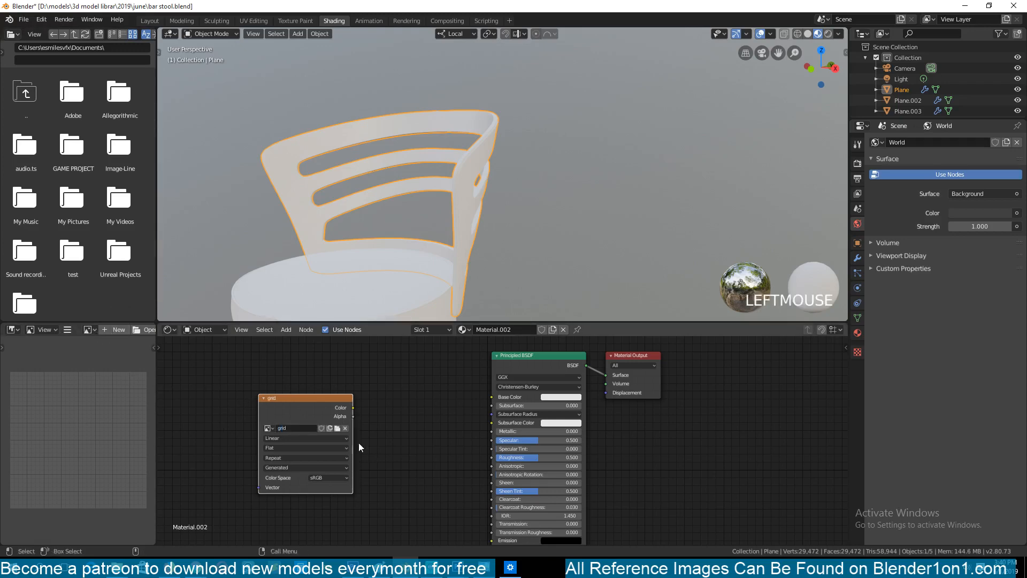
Display the grid image in the image editor
{"action": "left_click", "coordinate": [94, 330]}
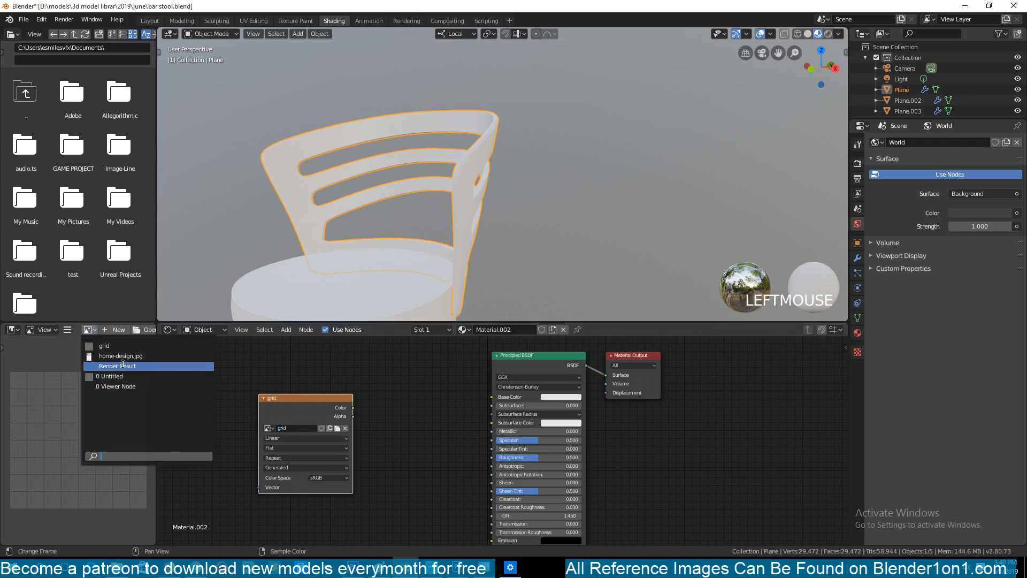
{"action": "left_click", "coordinate": [115, 346]}
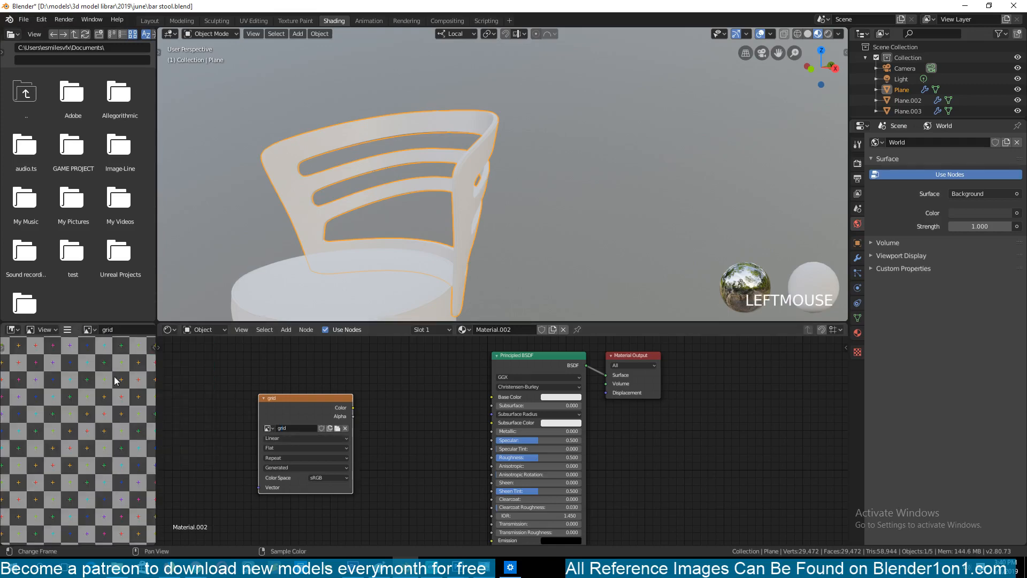
{"action": "scroll", "coordinate": [42, 406], "scroll_direction": "up", "scroll_amount": 5}
{"action": "scroll", "coordinate": [85, 430], "scroll_direction": "down", "scroll_amount": 1}
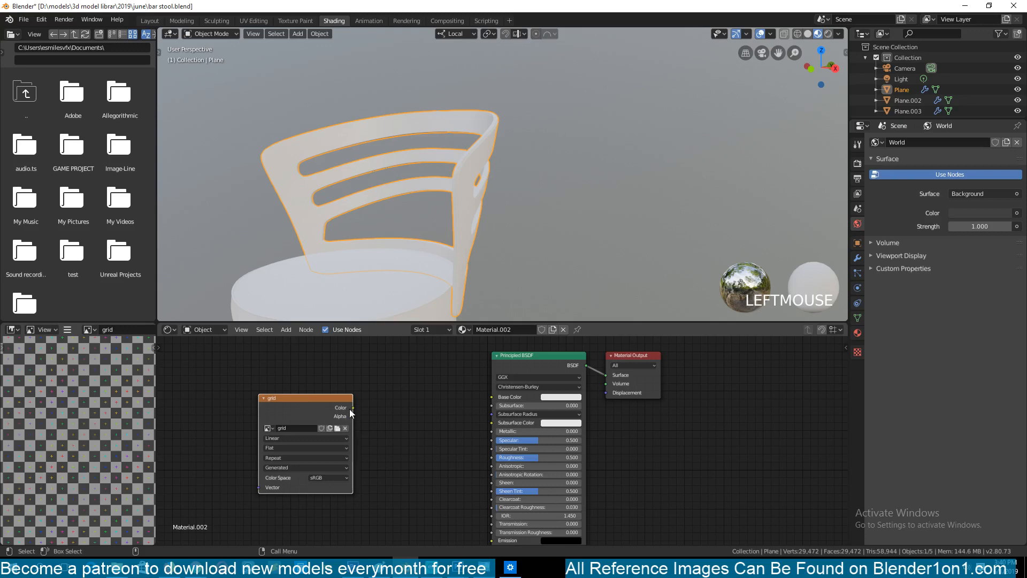
Connect the grid texture's Color output to the Principled BSDF's Base Color and check the pattern on the backrest
{"action": "left_click_drag", "start_coordinate": [353, 408], "coordinate": [491, 397]}
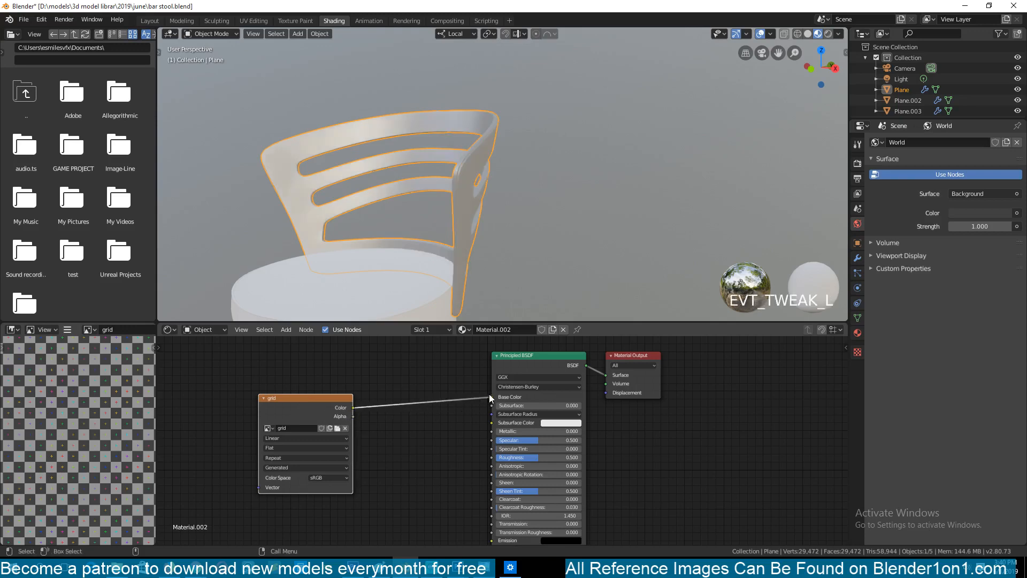
{"action": "middle_click_drag", "start_coordinate": [484, 264], "coordinate": [542, 194]}
{"action": "scroll", "coordinate": [521, 247], "scroll_direction": "up", "scroll_amount": 3}
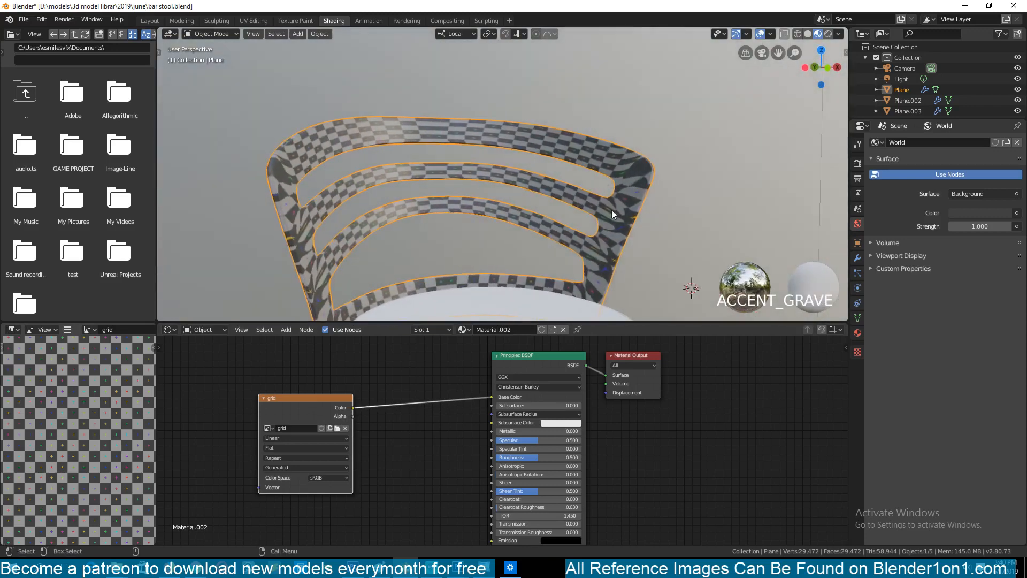
{"action": "middle_click_drag", "start_coordinate": [270, 206], "coordinate": [486, 179]}
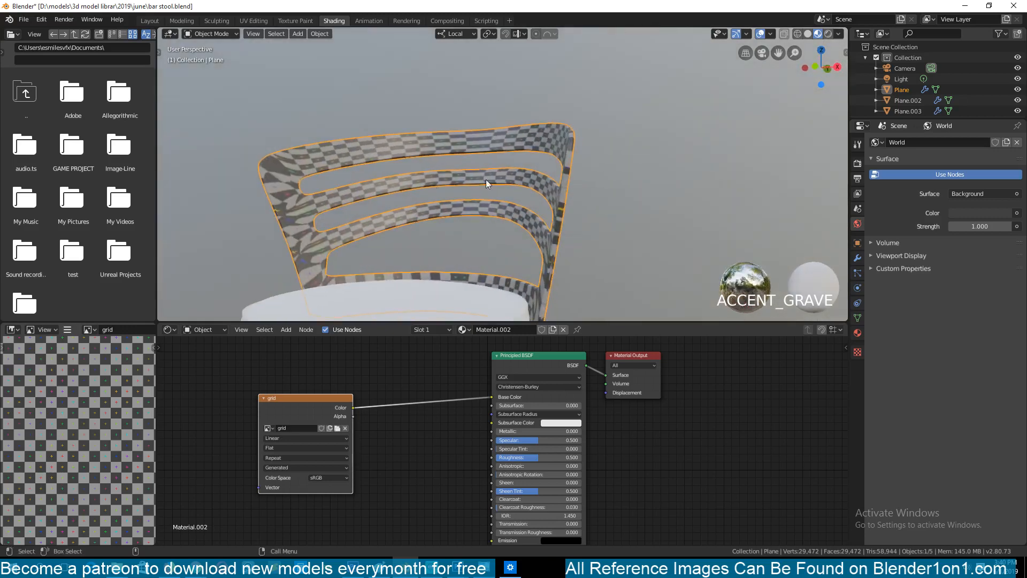
{"action": "middle_click_drag", "start_coordinate": [545, 246], "coordinate": [447, 143], "text": "shift"}
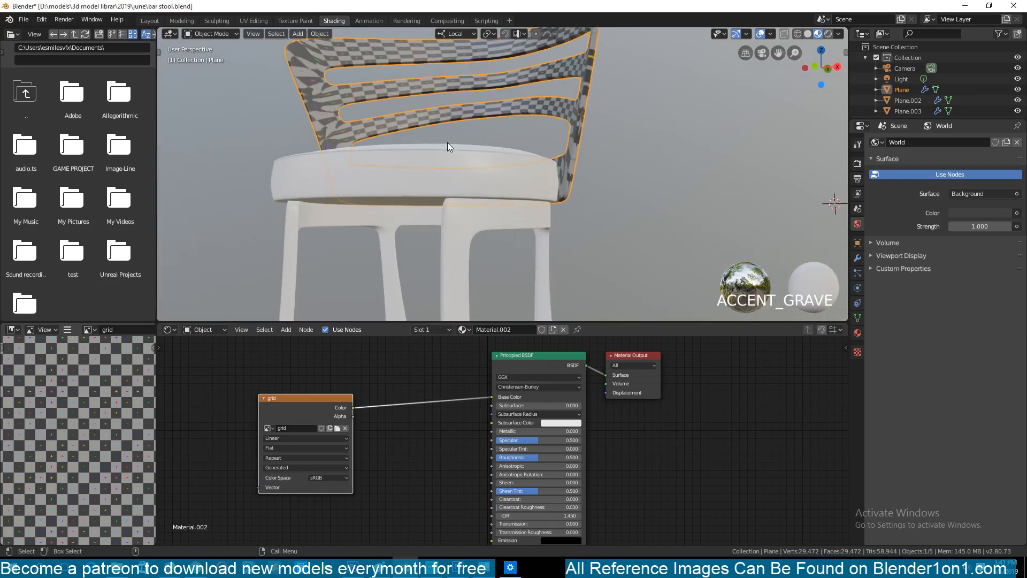
{"action": "scroll", "coordinate": [448, 161], "scroll_direction": "down", "scroll_amount": 4}
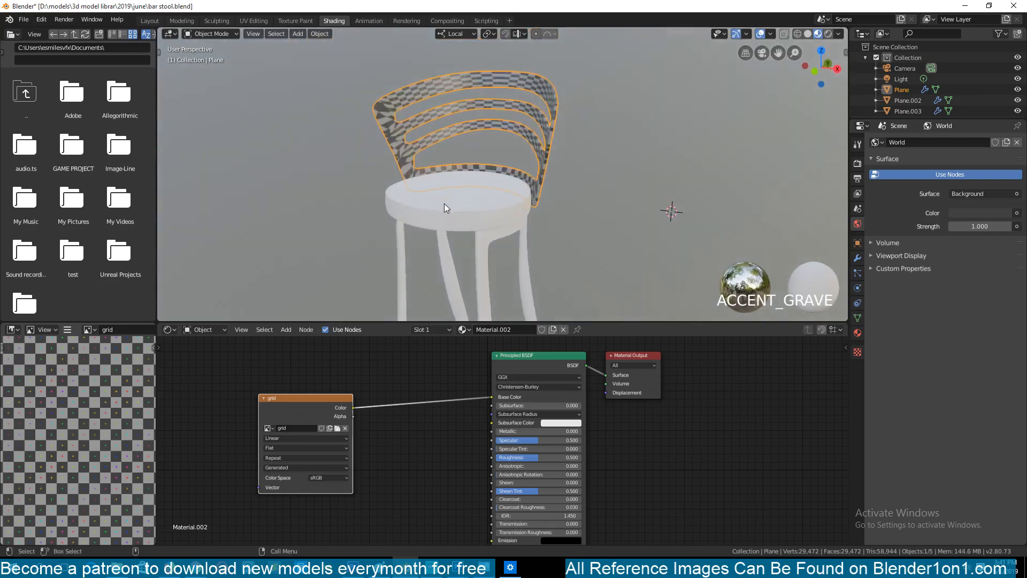
Rename the backrest's material as uv_grid
{"action": "left_click", "coordinate": [463, 184]}
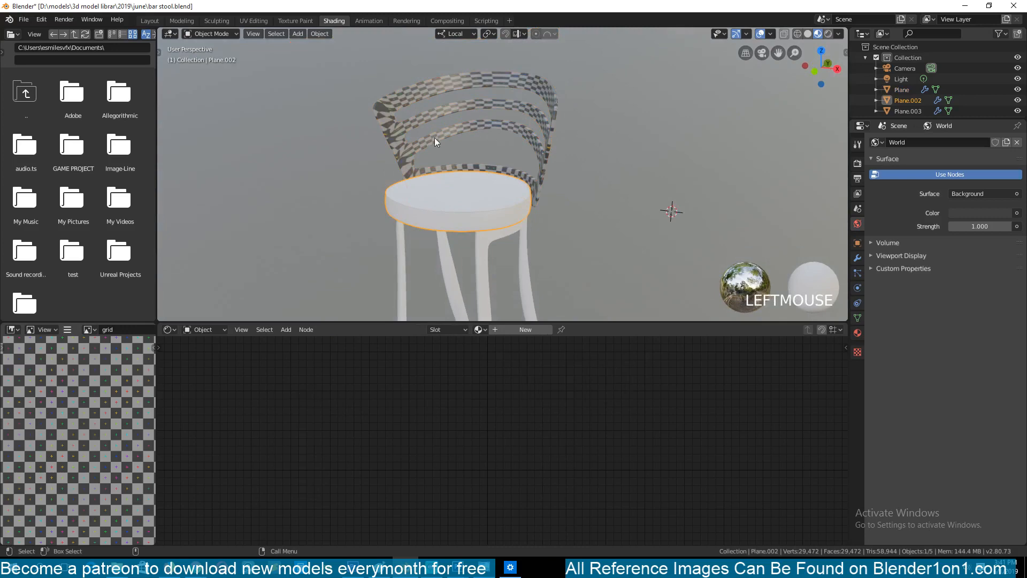
{"action": "left_click", "coordinate": [466, 137]}
{"action": "left_click", "coordinate": [511, 329]}
{"action": "type", "text": "u"}
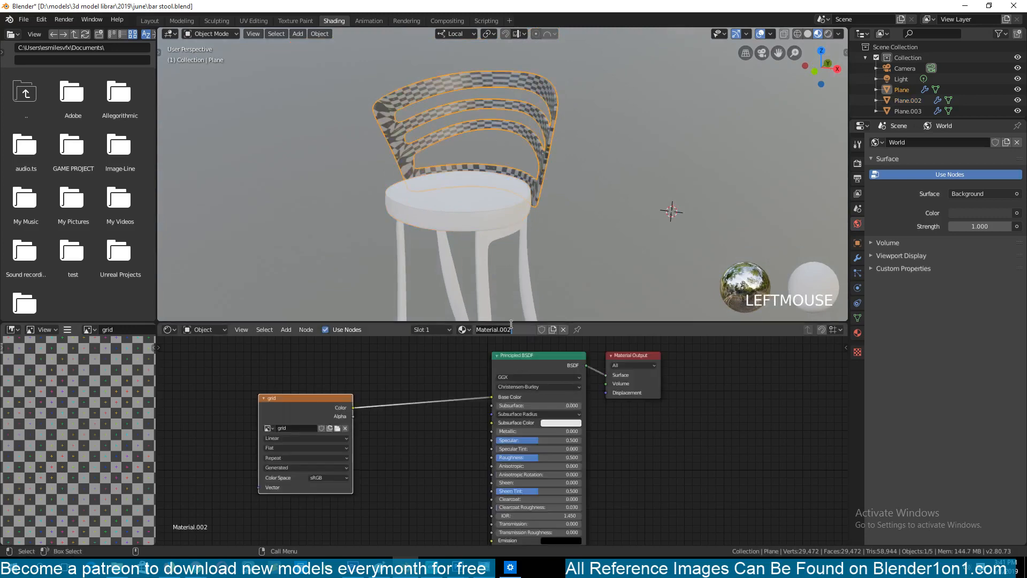
{"action": "type", "text": "v_grid"}
{"action": "key", "text": "BackSpace"}
{"action": "key", "text": "BackSpace"}
{"action": "type", "text": "rid"}
{"action": "left_click", "coordinate": [450, 375]}
Assign the existing uv_grid material to the stool's round seat
{"action": "left_click", "coordinate": [459, 207]}
{"action": "left_click", "coordinate": [463, 329]}
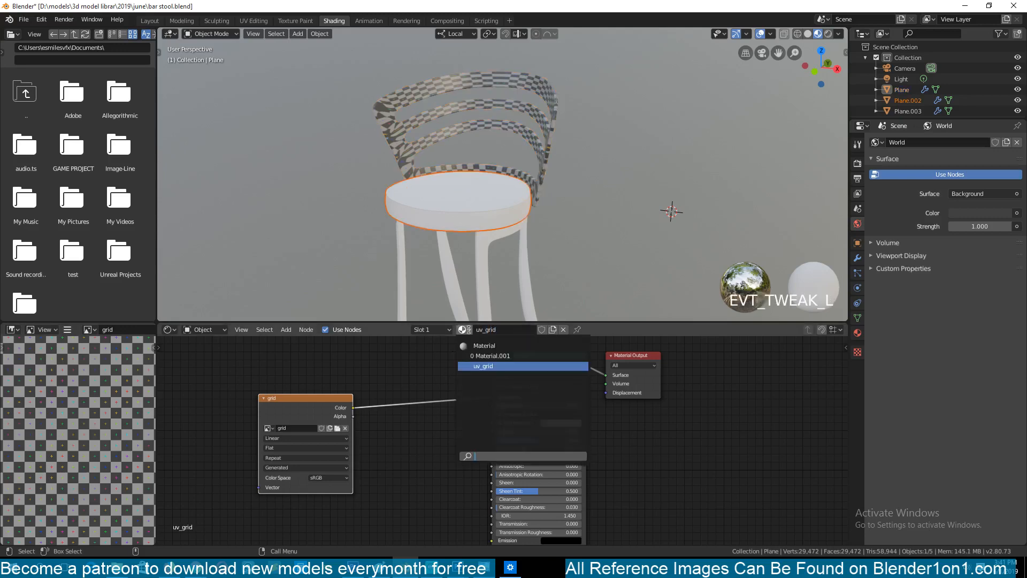
{"action": "left_click", "coordinate": [476, 366]}
{"action": "left_click", "coordinate": [483, 207]}
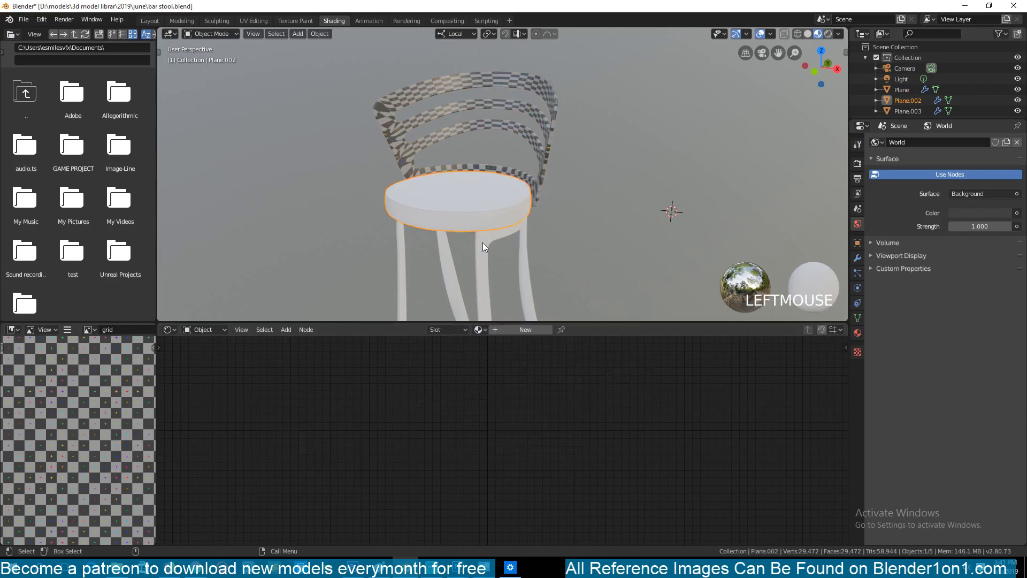
{"action": "left_click", "coordinate": [478, 330]}
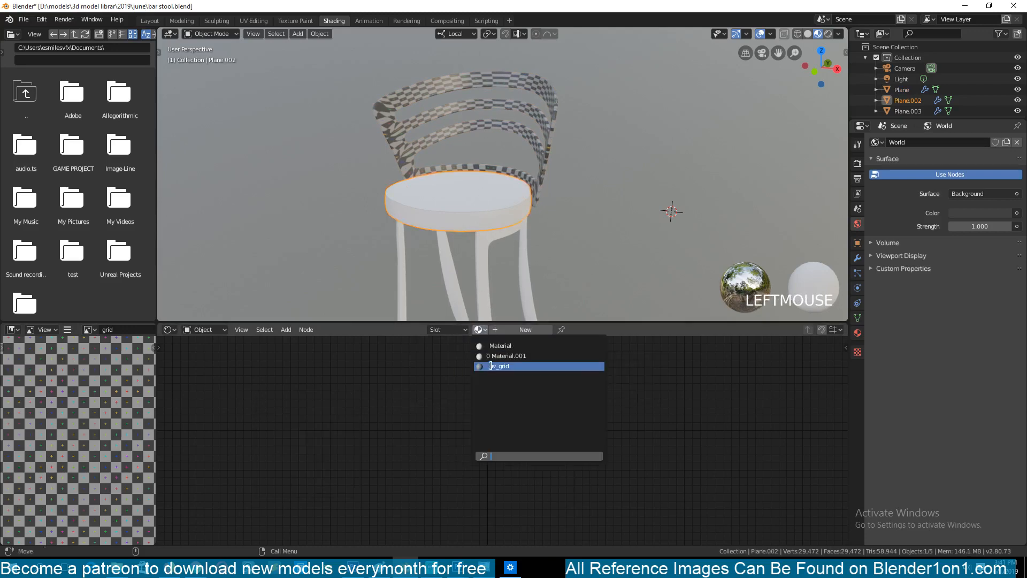
{"action": "left_click", "coordinate": [477, 366]}
Assign the existing uv_grid material to the stool's legs
{"action": "left_click", "coordinate": [482, 274]}
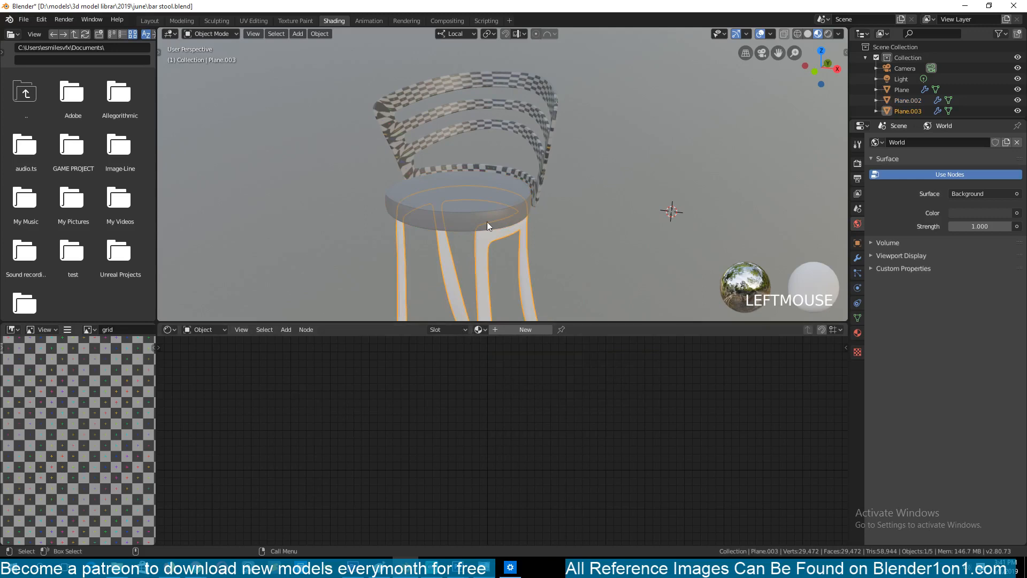
{"action": "scroll", "coordinate": [487, 222], "scroll_direction": "up", "scroll_amount": 5}
{"action": "scroll", "coordinate": [505, 230], "scroll_direction": "down", "scroll_amount": 4}
{"action": "left_click", "coordinate": [515, 121]}
{"action": "scroll", "coordinate": [523, 137], "scroll_direction": "down", "scroll_amount": 2}
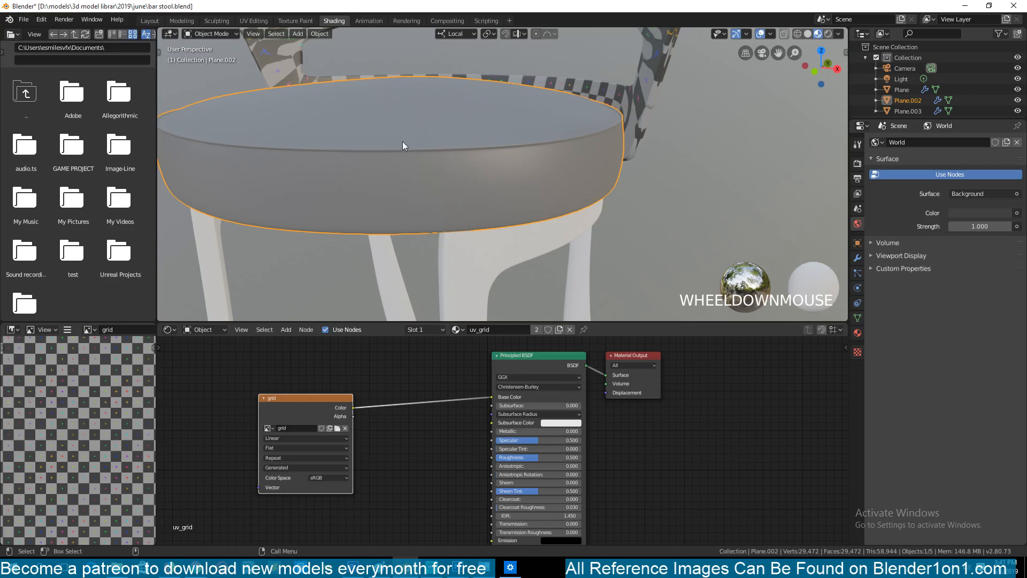
{"action": "left_click", "coordinate": [477, 251]}
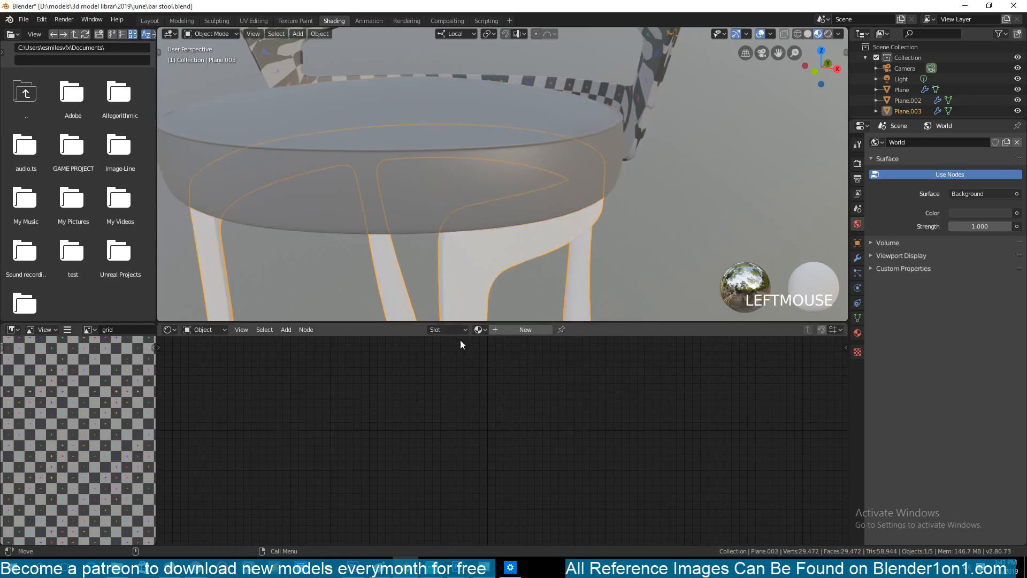
{"action": "left_click", "coordinate": [456, 329]}
{"action": "left_click", "coordinate": [500, 367]}
{"action": "scroll", "coordinate": [504, 259], "scroll_direction": "down", "scroll_amount": 4}
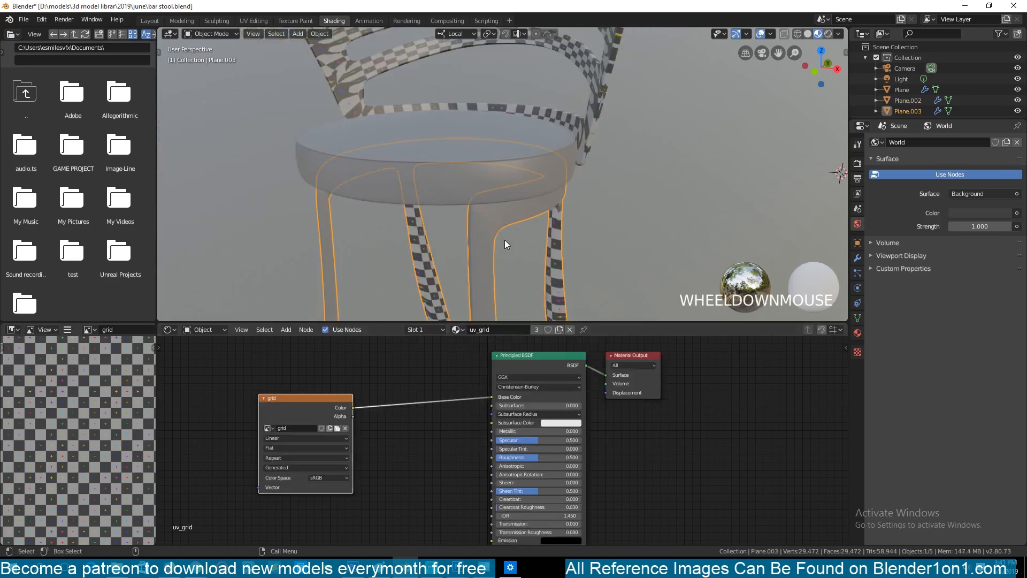
{"action": "middle_click_drag", "start_coordinate": [505, 239], "coordinate": [423, 158]}
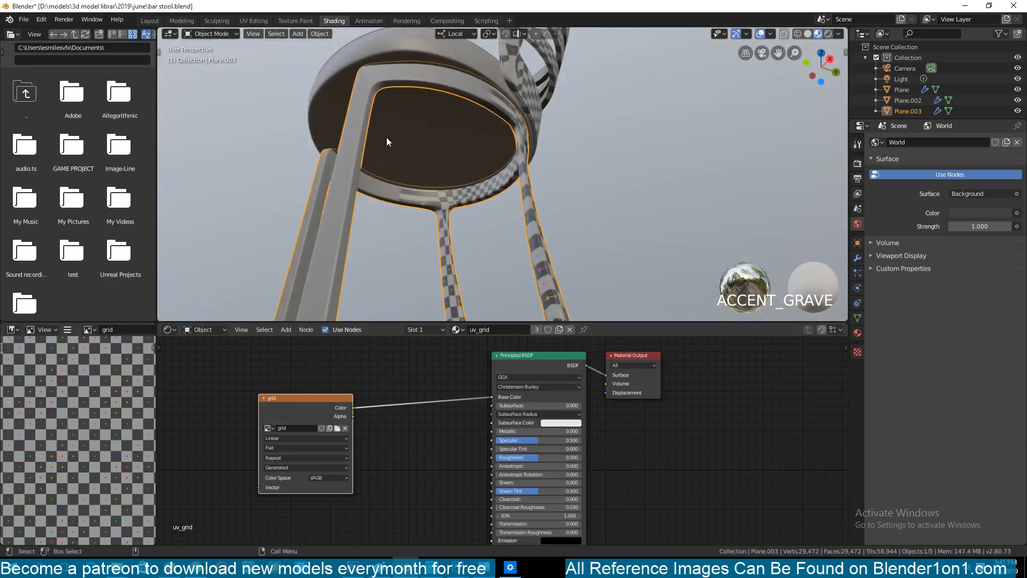
{"action": "middle_click_drag", "start_coordinate": [509, 167], "coordinate": [376, 160]}
{"action": "scroll", "coordinate": [490, 163], "scroll_direction": "down", "scroll_amount": 3}
{"action": "scroll", "coordinate": [490, 208], "scroll_direction": "up", "scroll_amount": 5}
{"action": "key", "text": "a"}
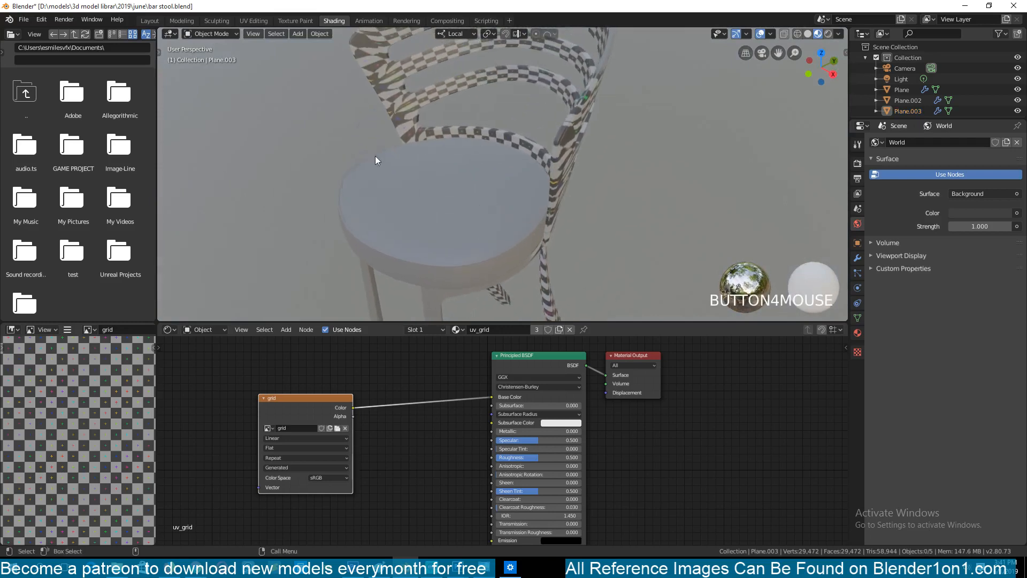
{"action": "left_click", "coordinate": [407, 201]}
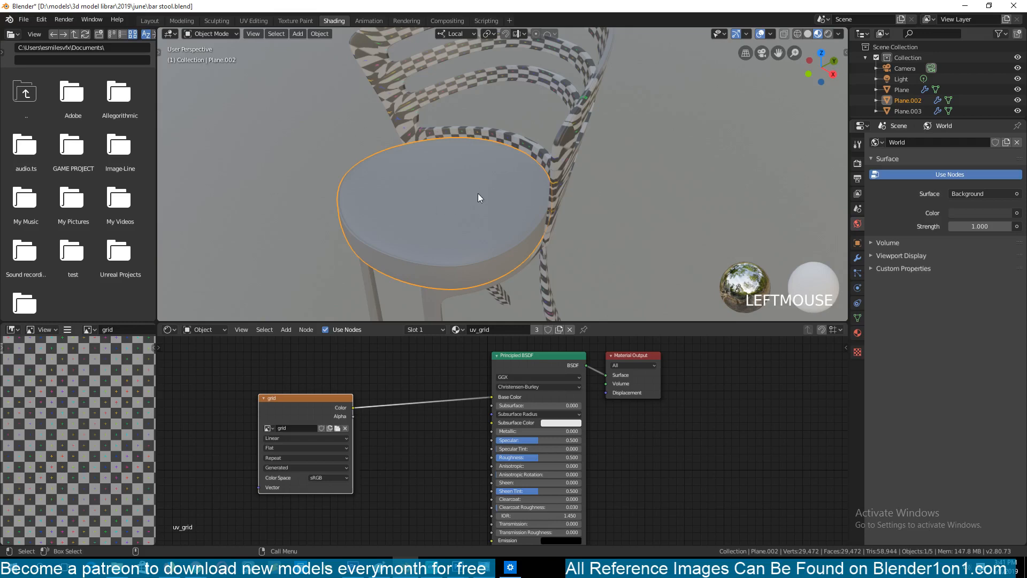
{"action": "key", "text": "shift+h"}
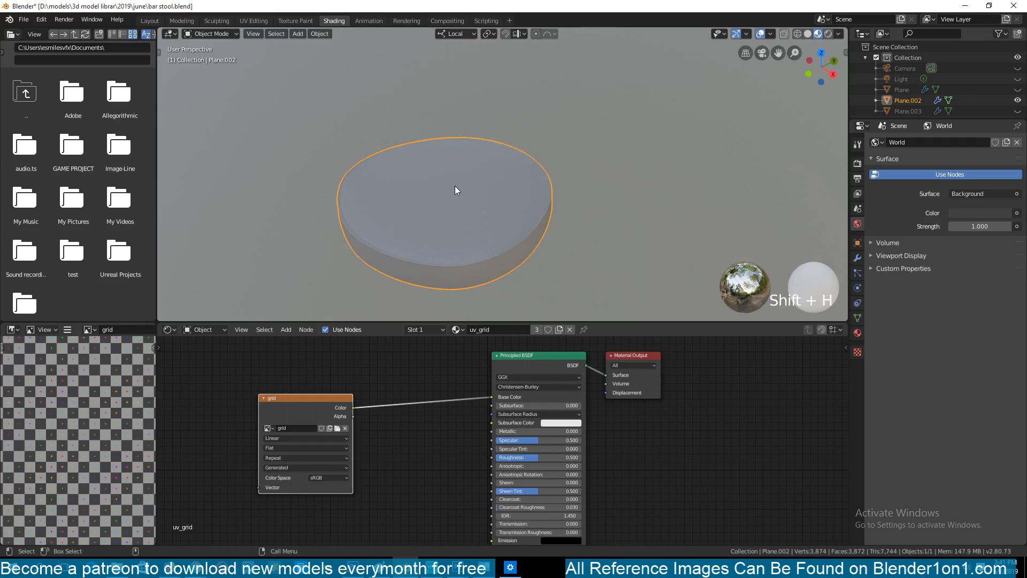
{"action": "key", "text": "alt+h"}
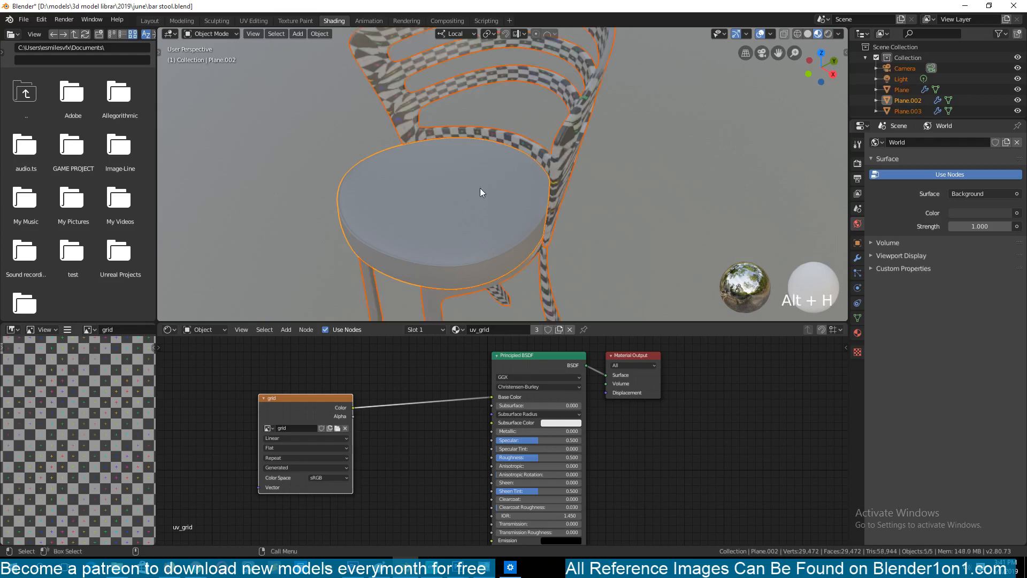
{"action": "key", "text": "alt+a"}
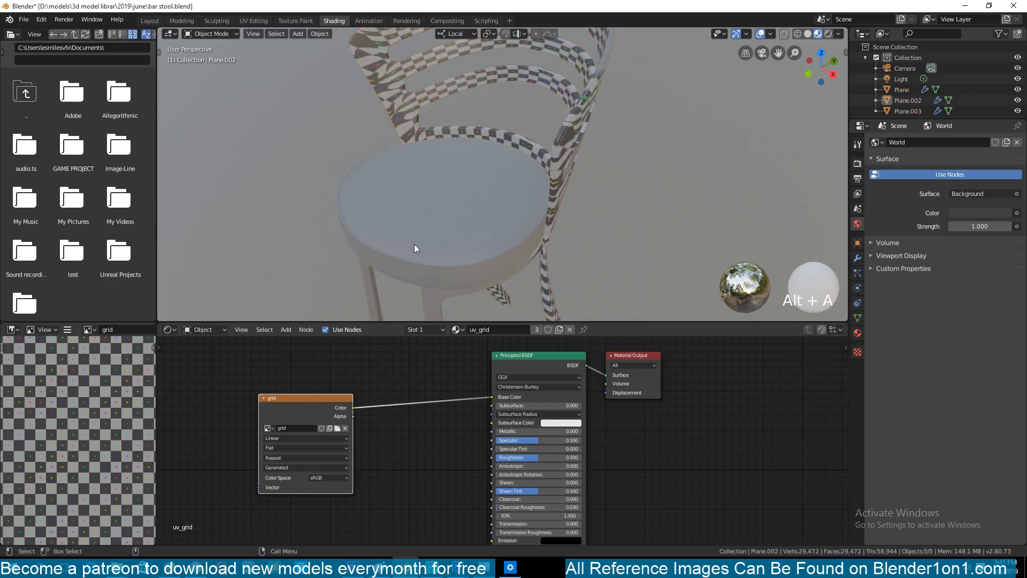
Isolate the stool's round seat by hiding all other objects
{"action": "left_click", "coordinate": [378, 236]}
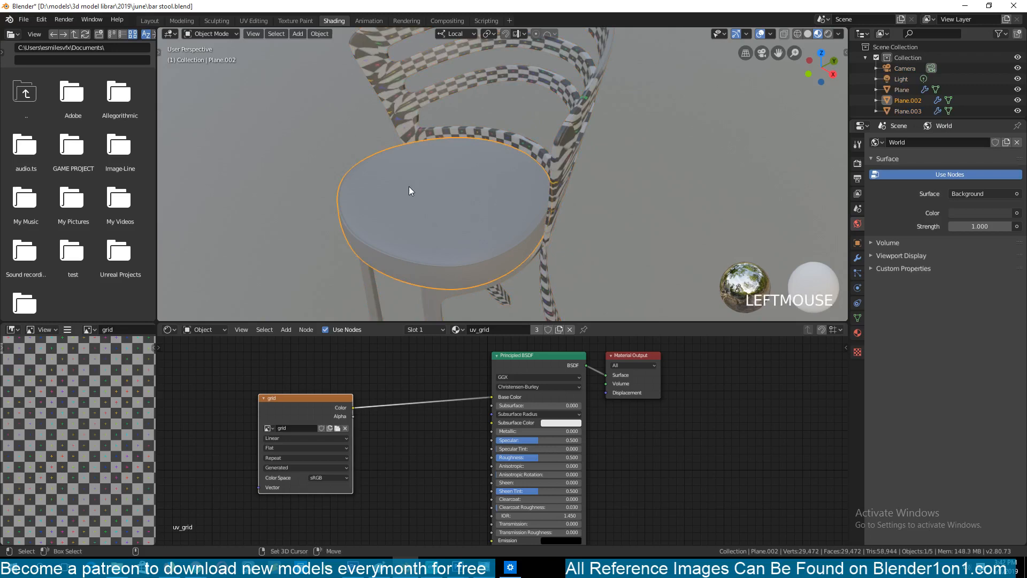
{"action": "key", "text": "shift+h"}
{"action": "middle_click_drag", "start_coordinate": [430, 210], "coordinate": [451, 121]}
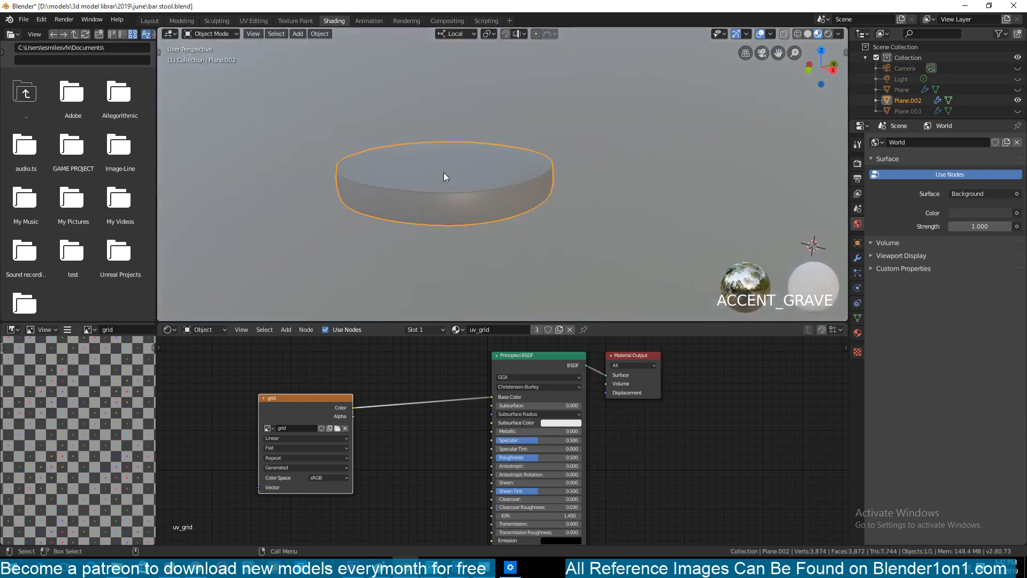
{"action": "scroll", "coordinate": [455, 253], "scroll_direction": "up", "scroll_amount": 3}
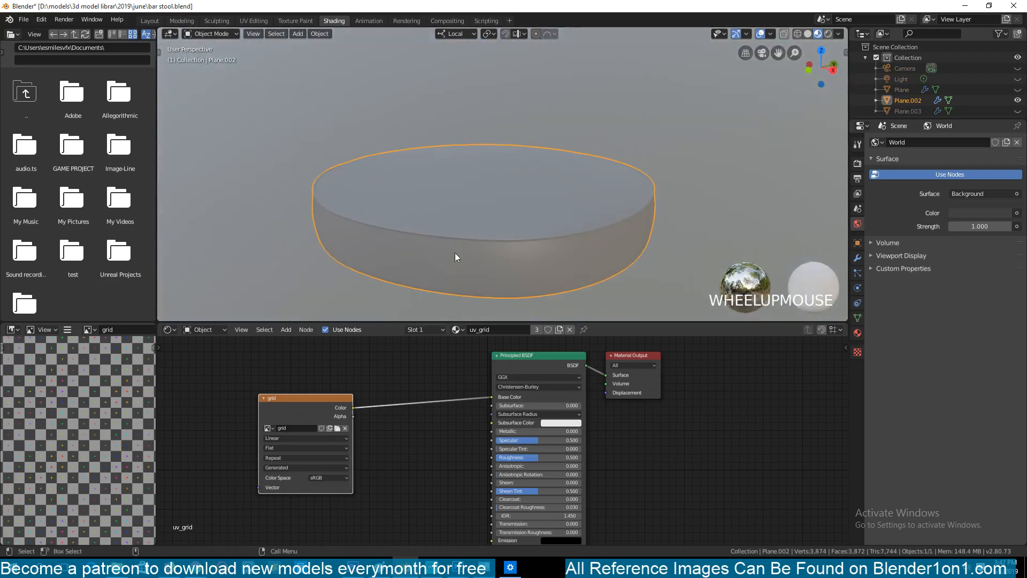
Switch to the UV Editing workspace, leave Edit Mode and display the seat with material preview shading
{"action": "left_click", "coordinate": [255, 21]}
{"action": "key", "text": "KP_Decimal"}
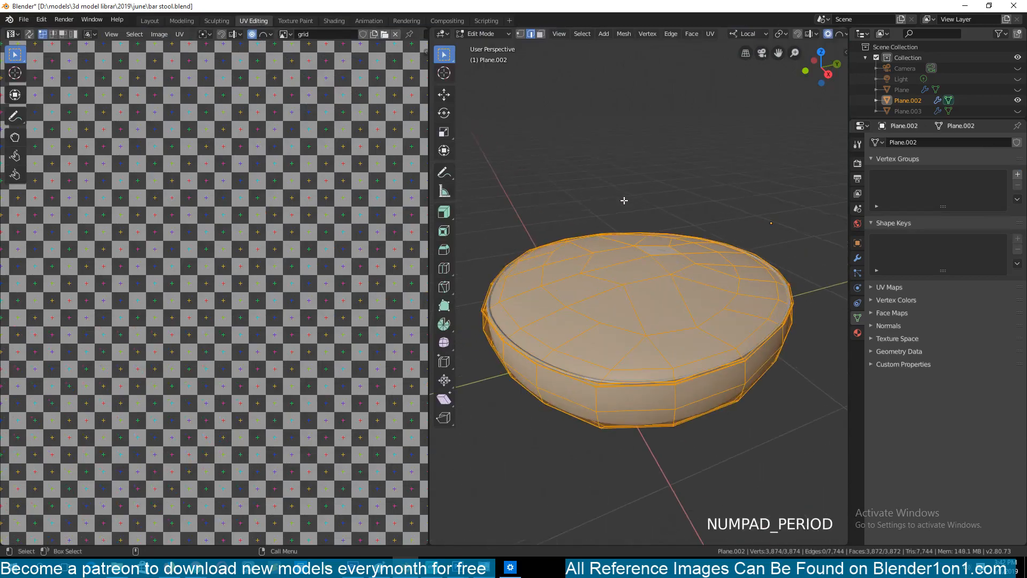
{"action": "key", "text": "Tab"}
{"action": "key", "text": "KP_Decimal"}
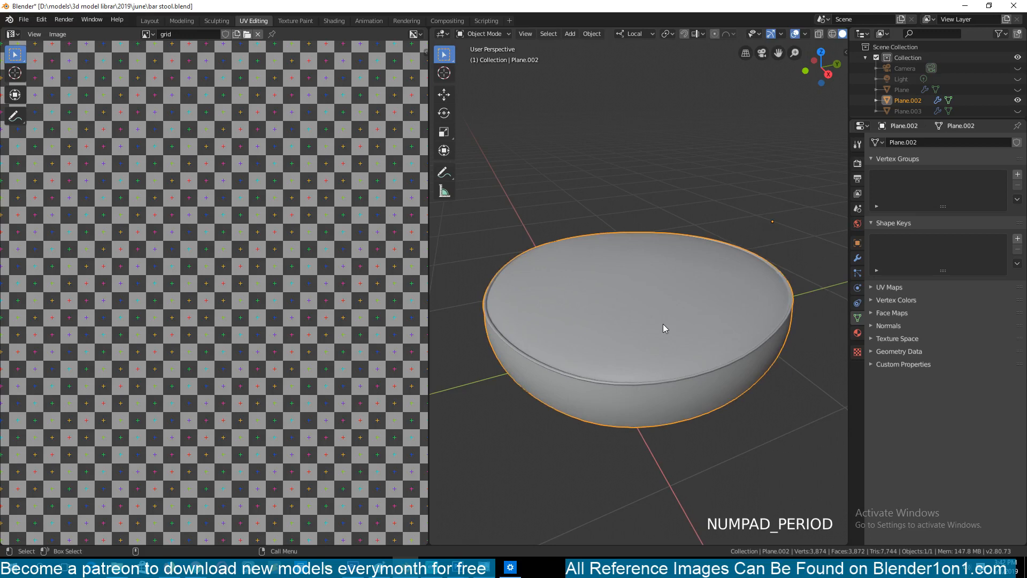
{"action": "key", "text": "grave"}
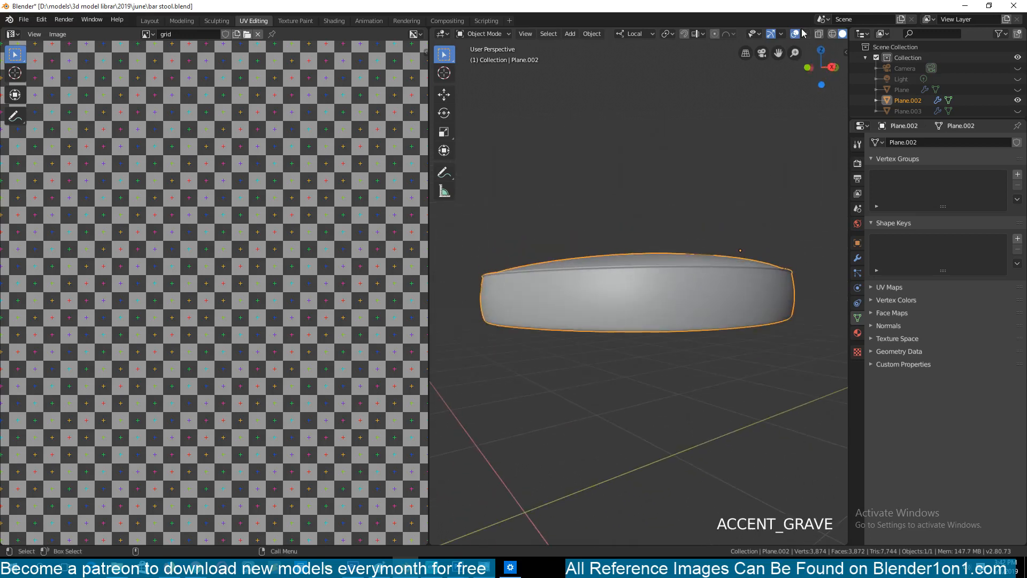
{"action": "left_click", "coordinate": [818, 34]}
{"action": "key", "text": "grave"}
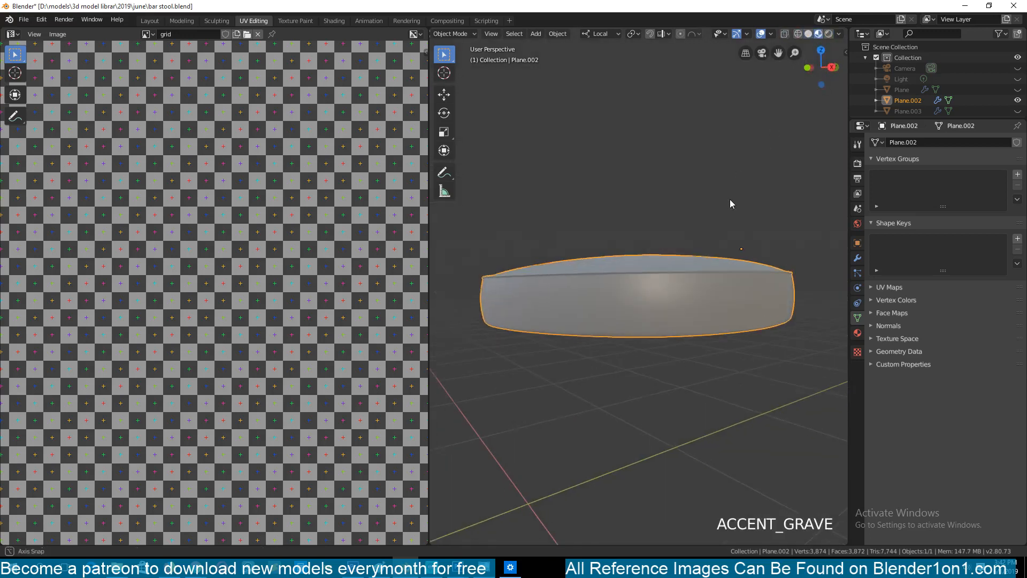
{"action": "middle_click_drag", "start_coordinate": [642, 245], "coordinate": [629, 226], "text": "shift"}
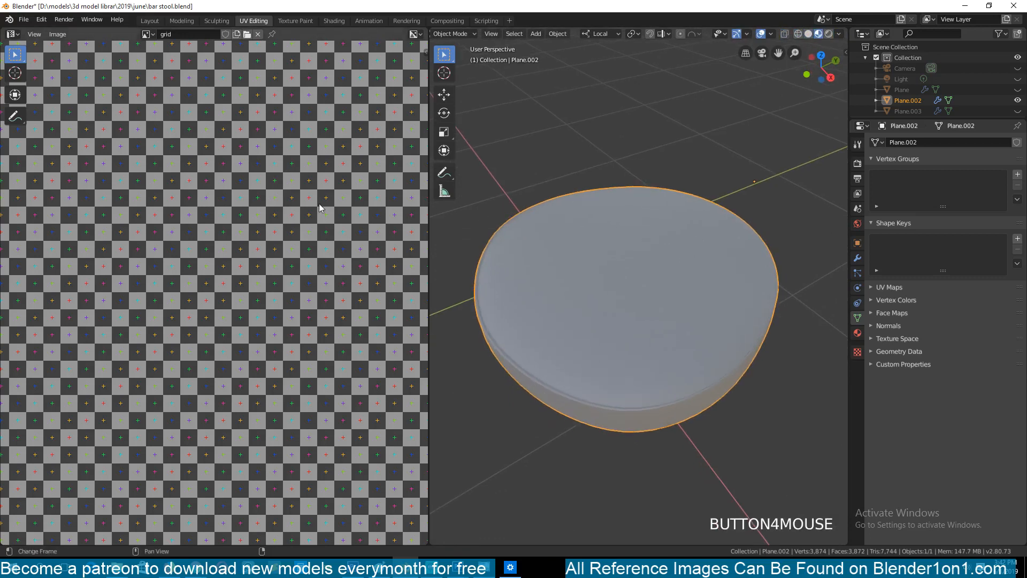
{"action": "scroll", "coordinate": [595, 263], "scroll_direction": "down", "scroll_amount": 3}
{"action": "key", "text": "grave"}
Mark the edge loop around the seat's underside as a seam
{"action": "key", "text": "Tab"}
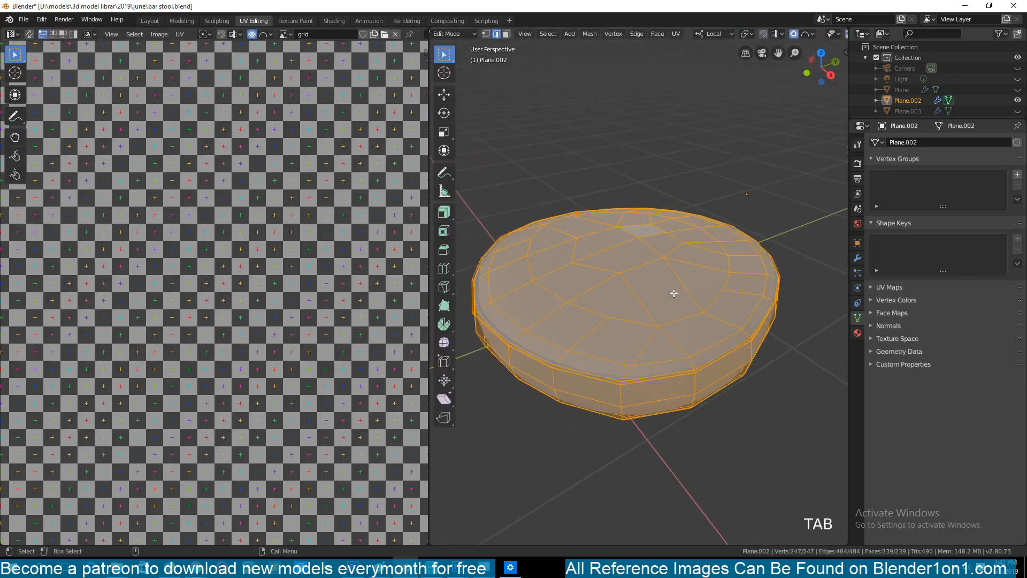
{"action": "key", "text": "a"}
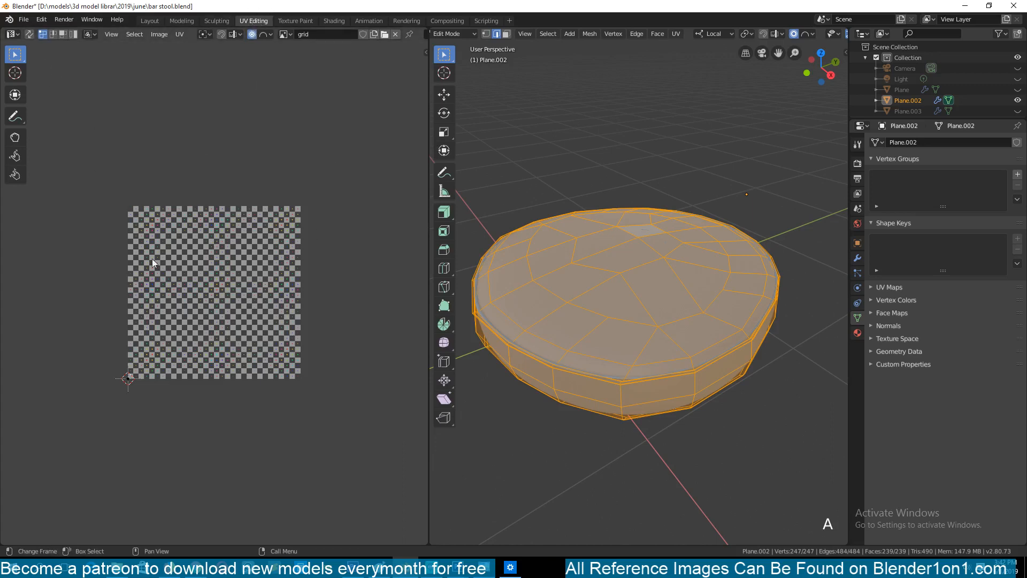
{"action": "middle_click_drag", "start_coordinate": [615, 332], "coordinate": [605, 254]}
{"action": "scroll", "coordinate": [615, 243], "scroll_direction": "up", "scroll_amount": 2}
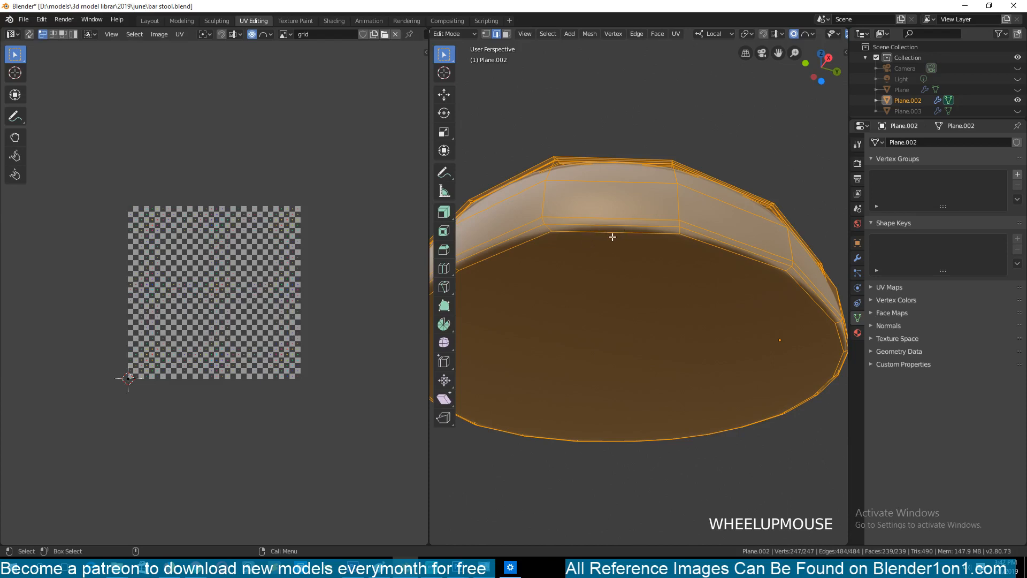
{"action": "left_click", "coordinate": [608, 234], "text": "alt"}
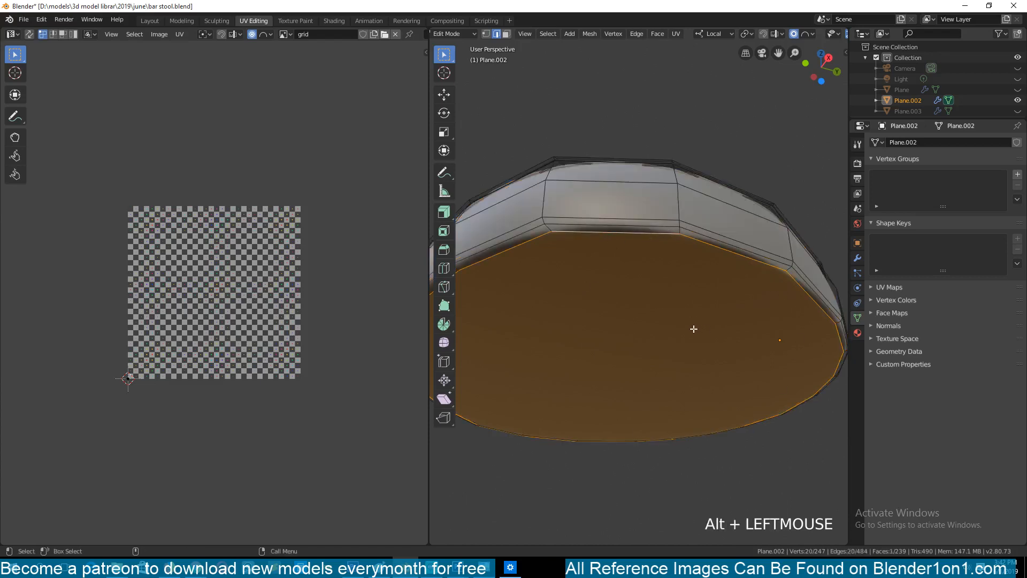
{"action": "key", "text": "ctrl+e"}
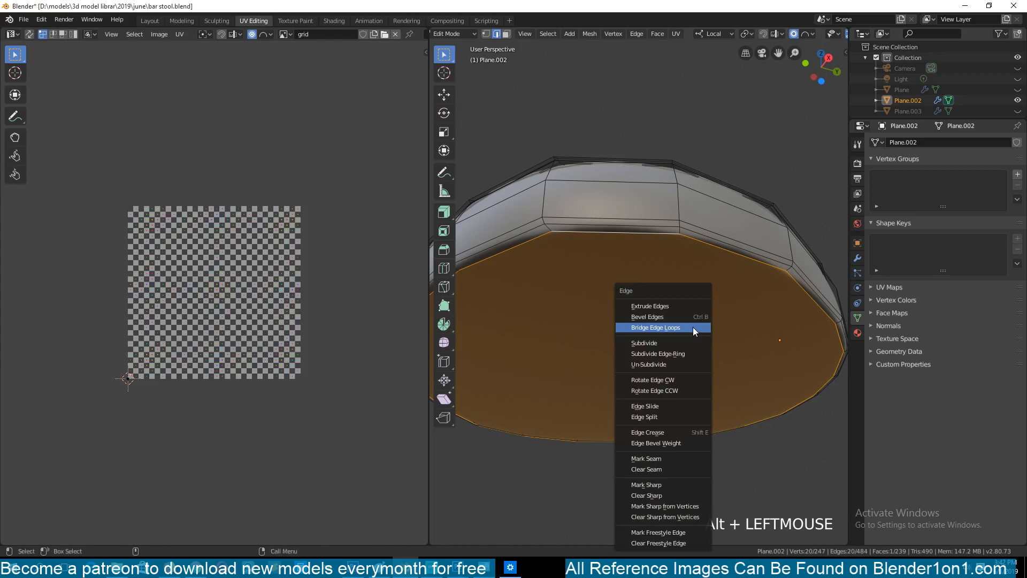
{"action": "key", "text": "ctrl+e"}
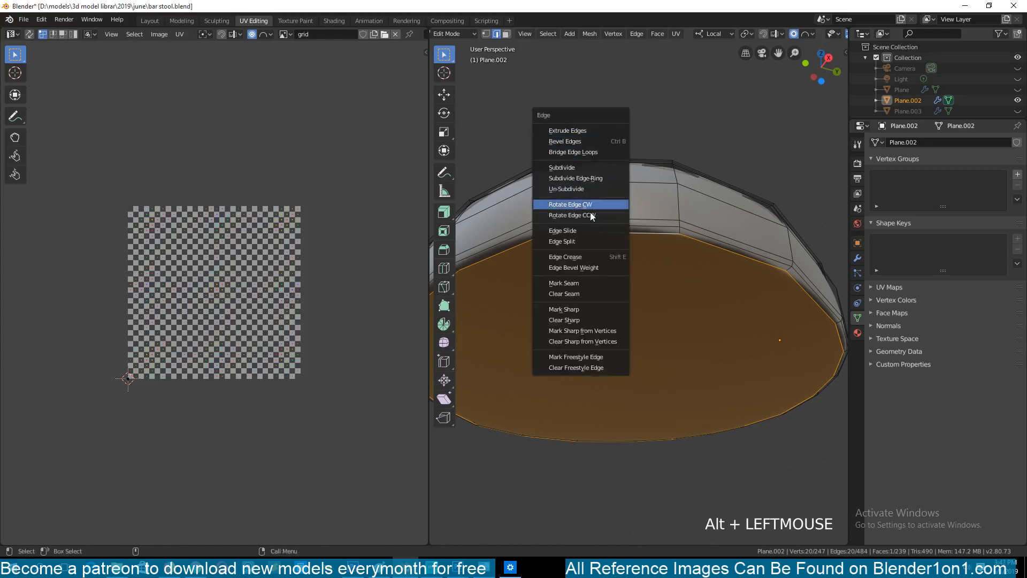
{"action": "key", "text": "ctrl+e"}
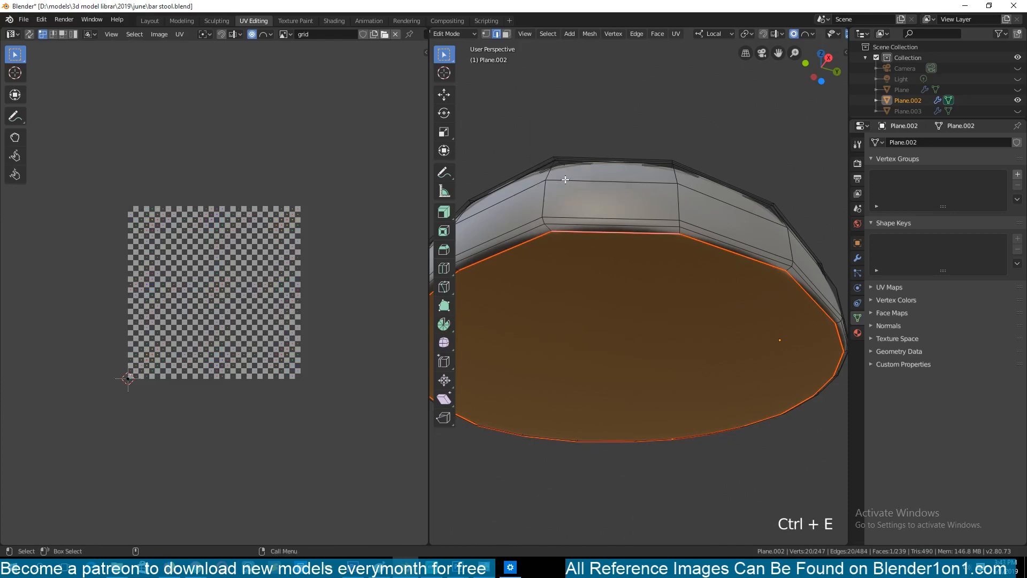
Select the seat's entire mesh and unwrap it
{"action": "key", "text": "grave"}
{"action": "middle_click_drag", "start_coordinate": [619, 251], "coordinate": [615, 245]}
{"action": "key", "text": "a"}
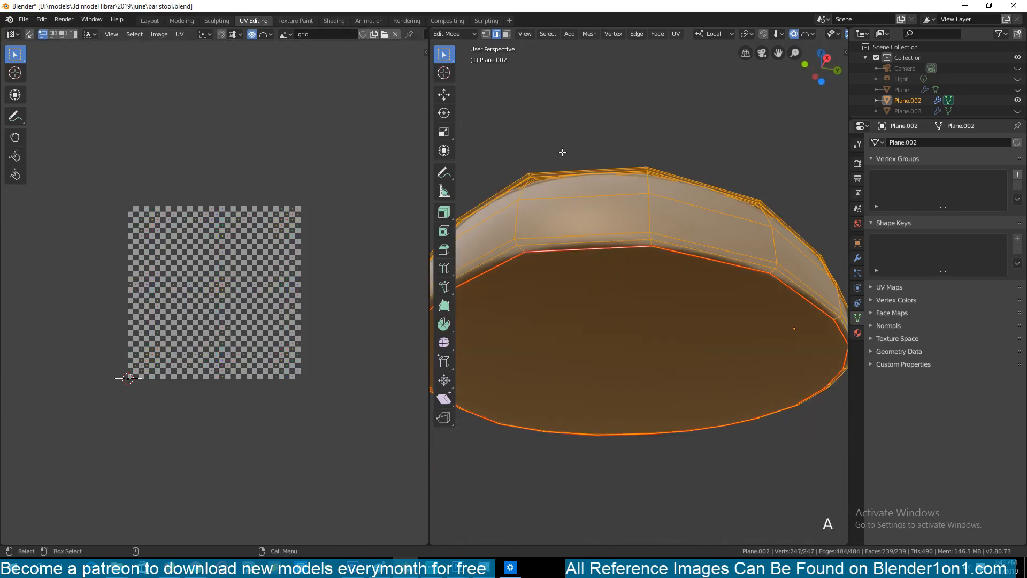
{"action": "right_click", "coordinate": [569, 127]}
{"action": "key", "text": "u"}
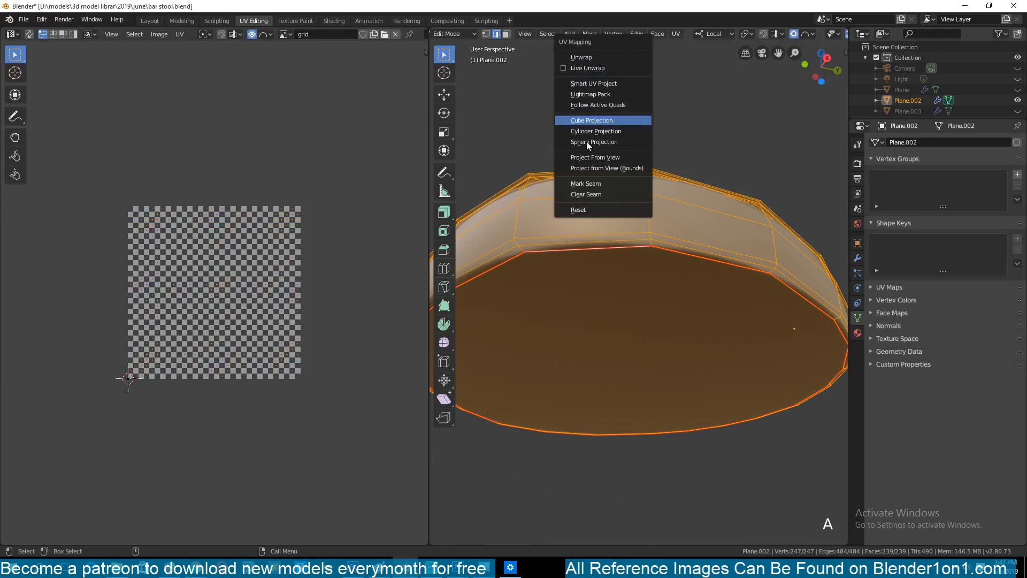
{"action": "left_click", "coordinate": [566, 68]}
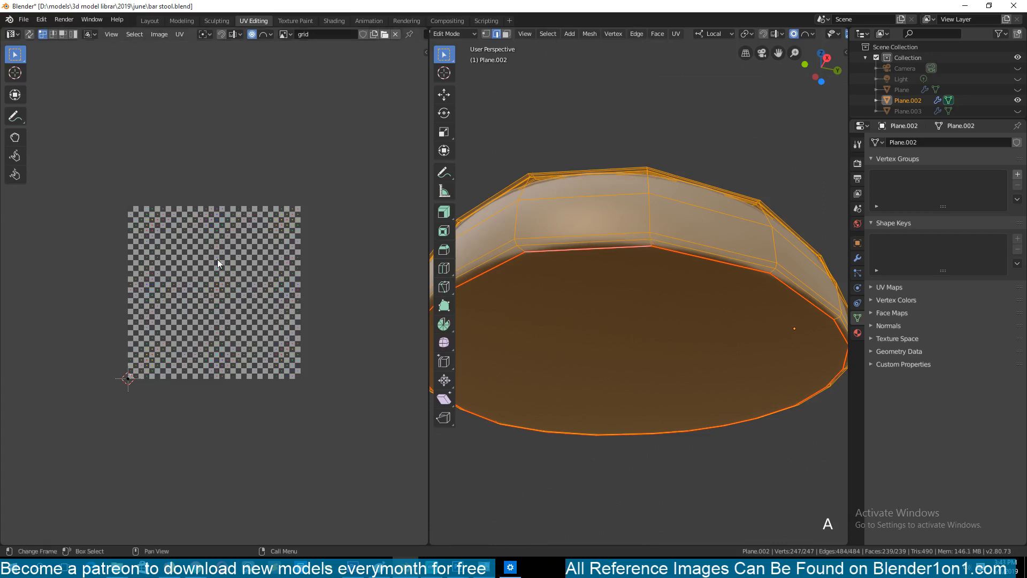
{"action": "scroll", "coordinate": [156, 244], "scroll_direction": "up", "scroll_amount": 3}
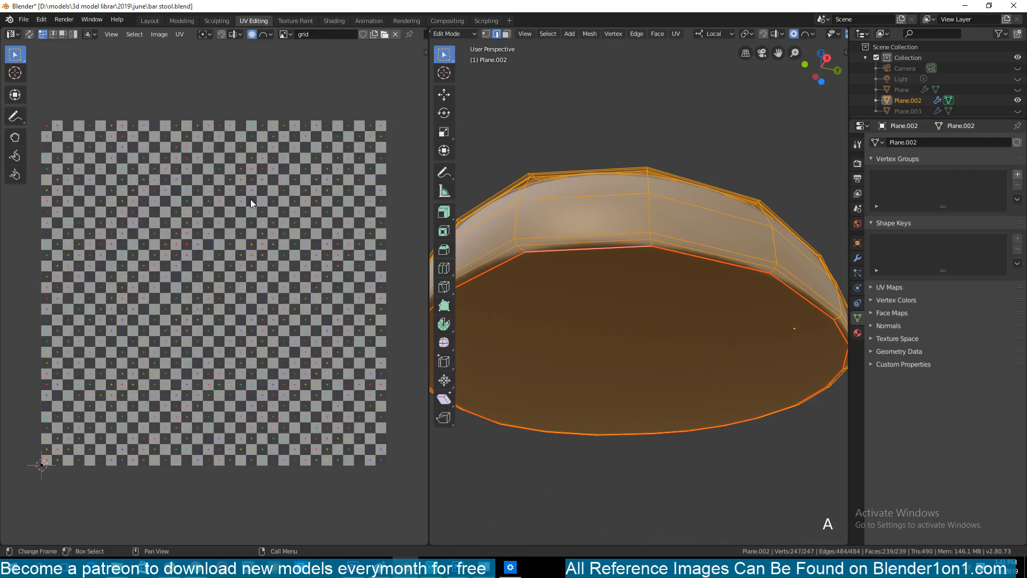
{"action": "key", "text": "grave"}
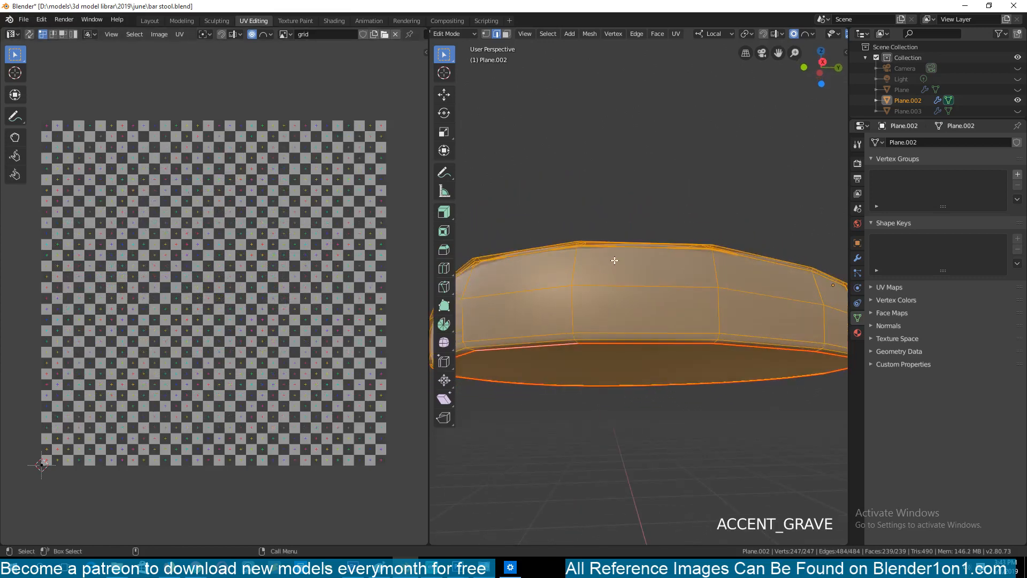
{"action": "key", "text": "u"}
{"action": "left_click", "coordinate": [614, 250]}
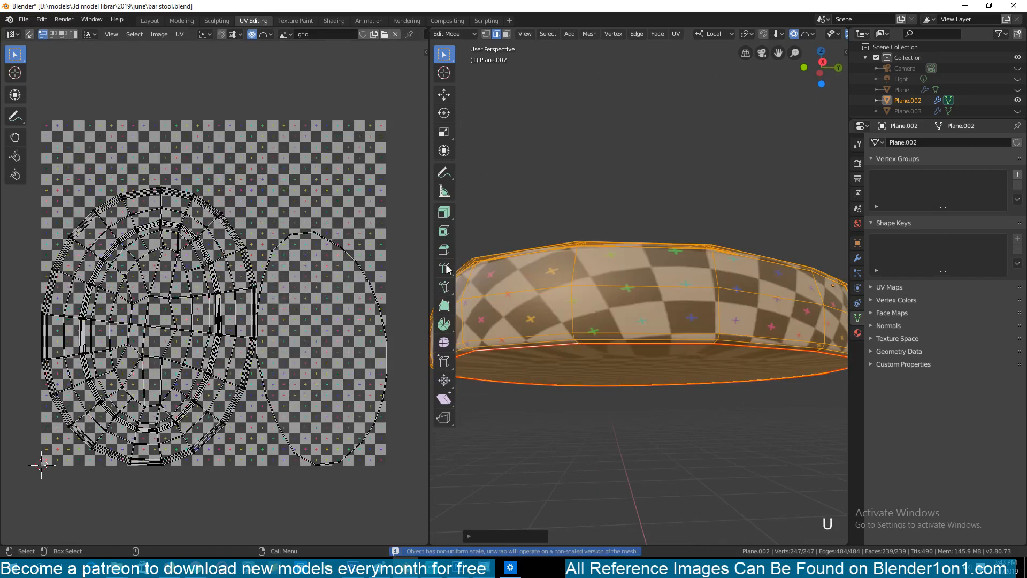
Check the grid pattern on the unwrapped seat in Object Mode and apply the seat's scale
{"action": "scroll", "coordinate": [297, 294], "scroll_direction": "down", "scroll_amount": 2}
{"action": "key", "text": "grave"}
{"action": "middle_click_drag", "start_coordinate": [573, 316], "coordinate": [627, 313]}
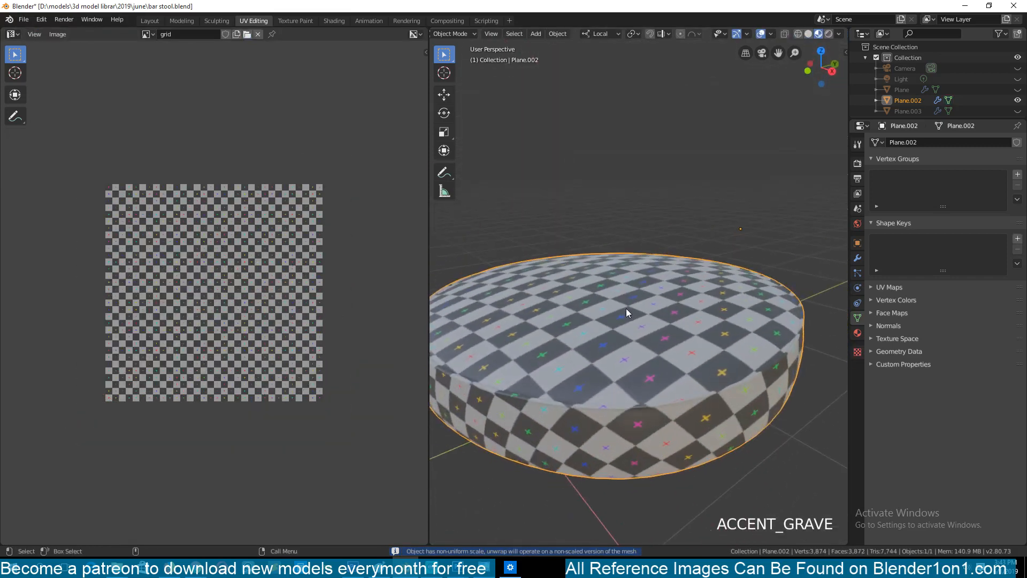
{"action": "middle_click_drag", "start_coordinate": [669, 338], "coordinate": [584, 274]}
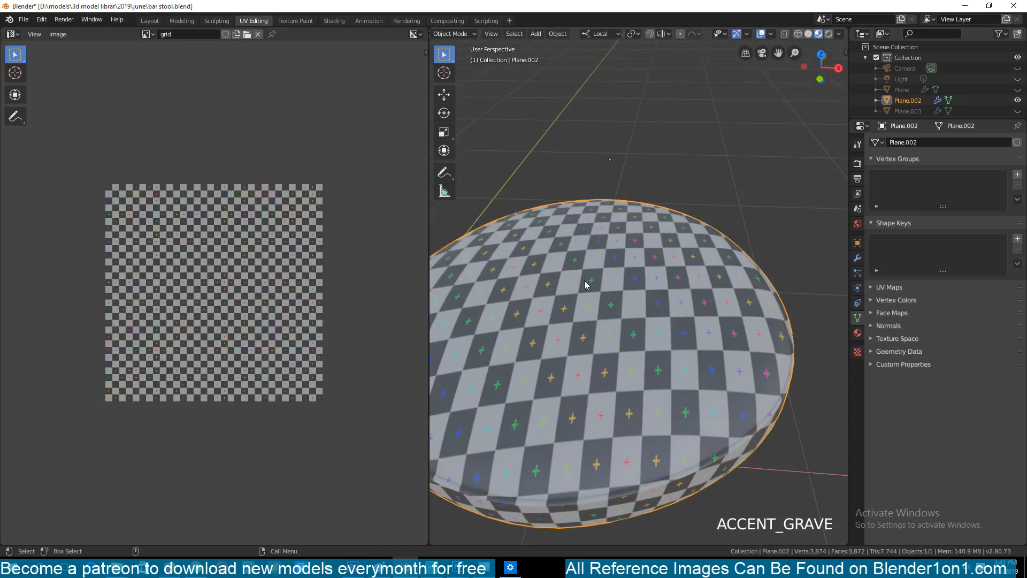
{"action": "middle_click_drag", "start_coordinate": [652, 361], "coordinate": [614, 301]}
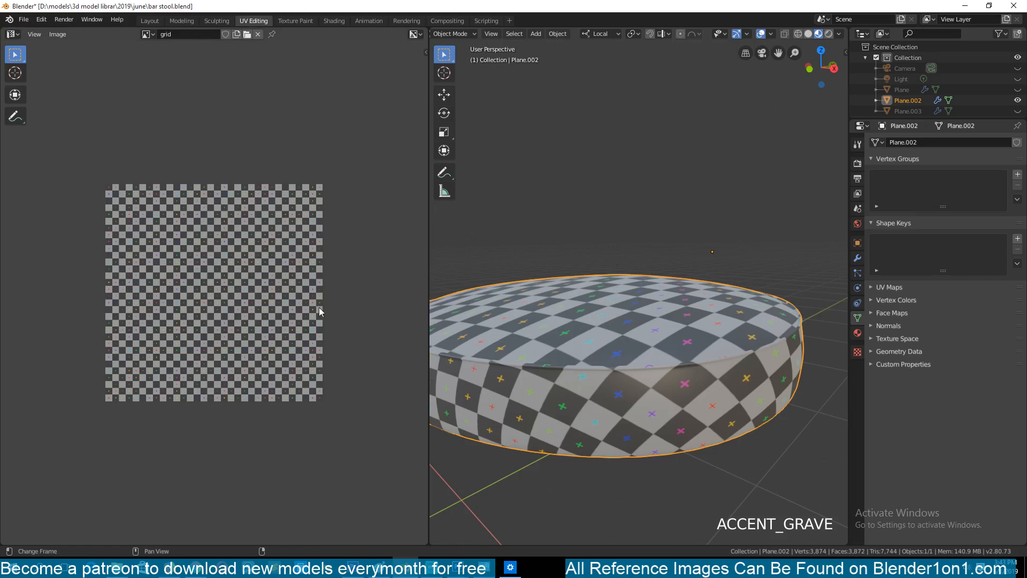
{"action": "key", "text": "ctrl+a"}
{"action": "left_click", "coordinate": [606, 278]}
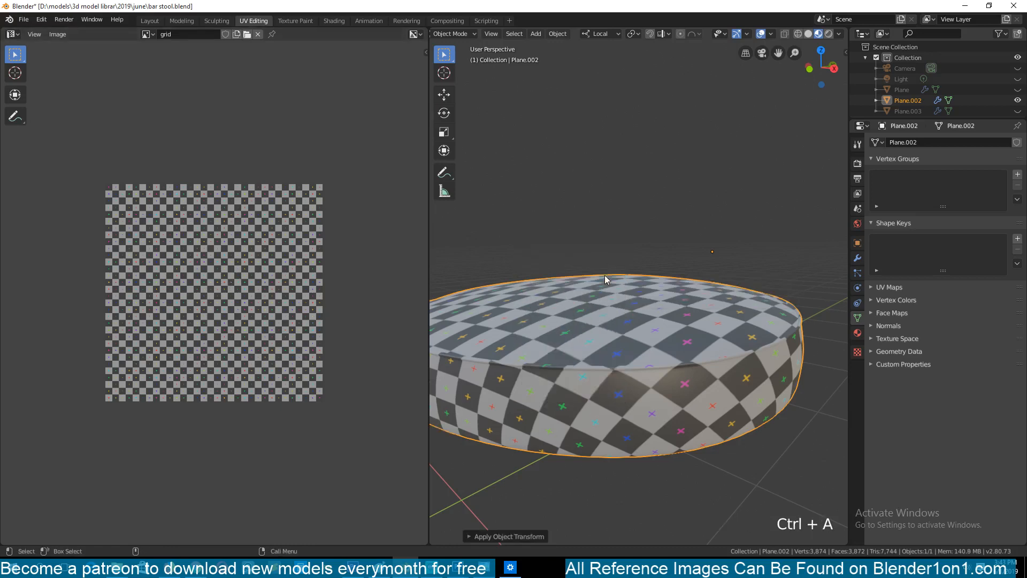
Unwrap the whole seat mesh again and check the grid pattern in the top view
{"action": "key", "text": "Tab"}
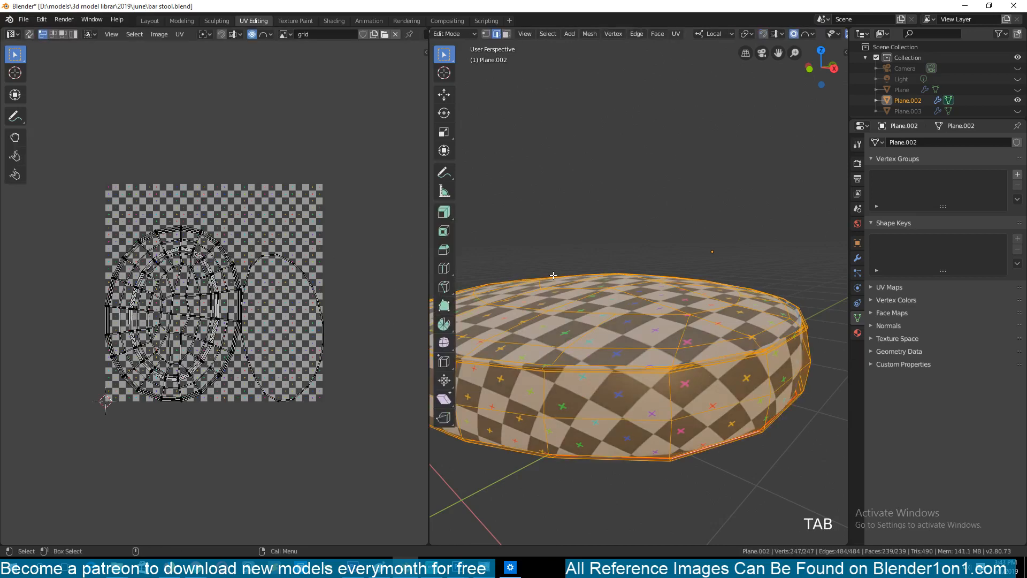
{"action": "key", "text": "u"}
{"action": "left_click", "coordinate": [554, 275]}
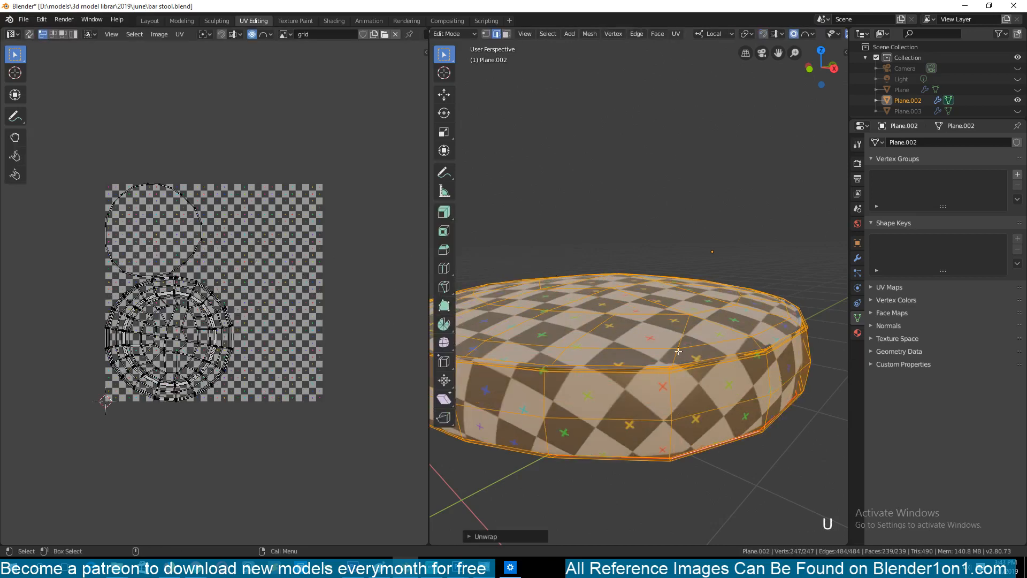
{"action": "key", "text": "Tab"}
{"action": "key", "text": "grave"}
{"action": "middle_click_drag", "start_coordinate": [578, 356], "coordinate": [643, 442]}
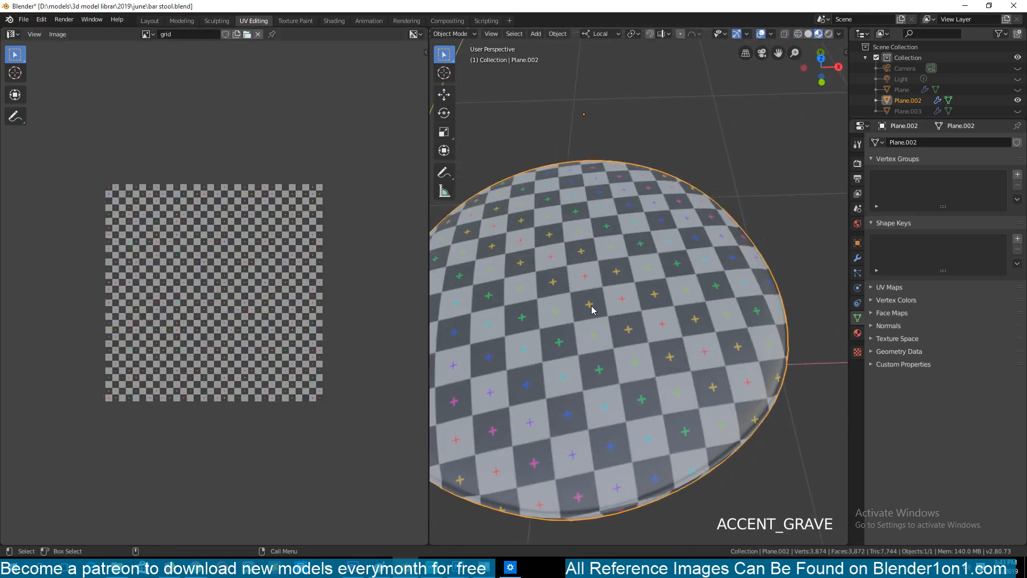
{"action": "key", "text": "KP_7"}
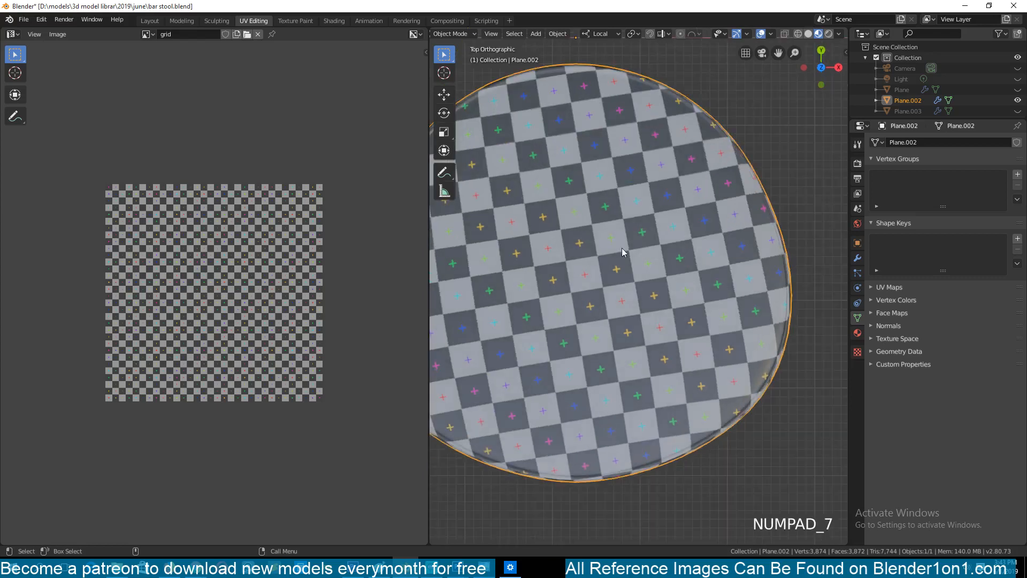
Examine the grid pattern's stretching on the seat's underside and compare it with the UV layout
{"action": "key", "text": "grave"}
{"action": "middle_click_drag", "start_coordinate": [594, 251], "coordinate": [622, 283]}
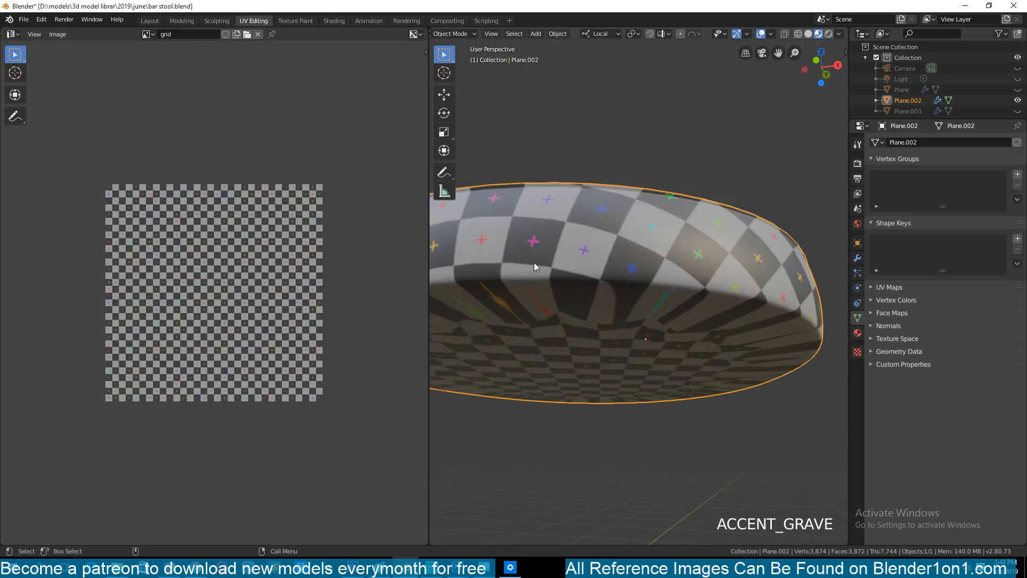
{"action": "key", "text": "Tab"}
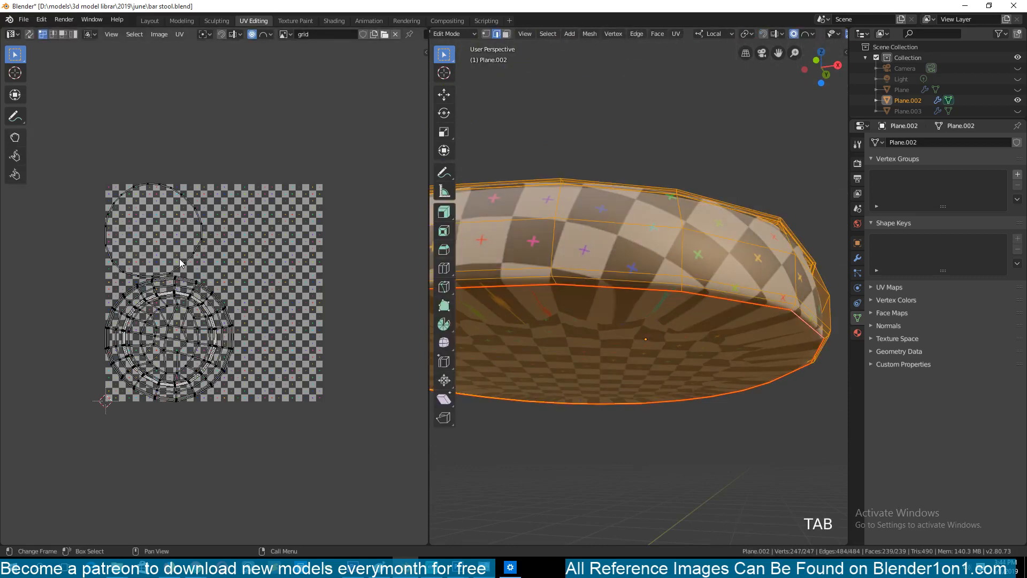
{"action": "scroll", "coordinate": [180, 262], "scroll_direction": "up", "scroll_amount": 2}
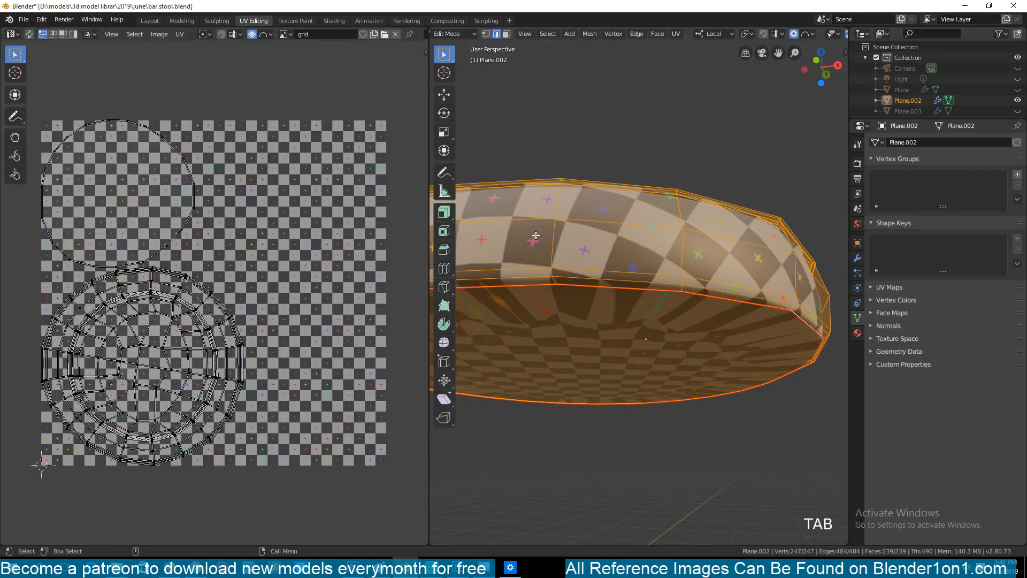
{"action": "key", "text": "Tab"}
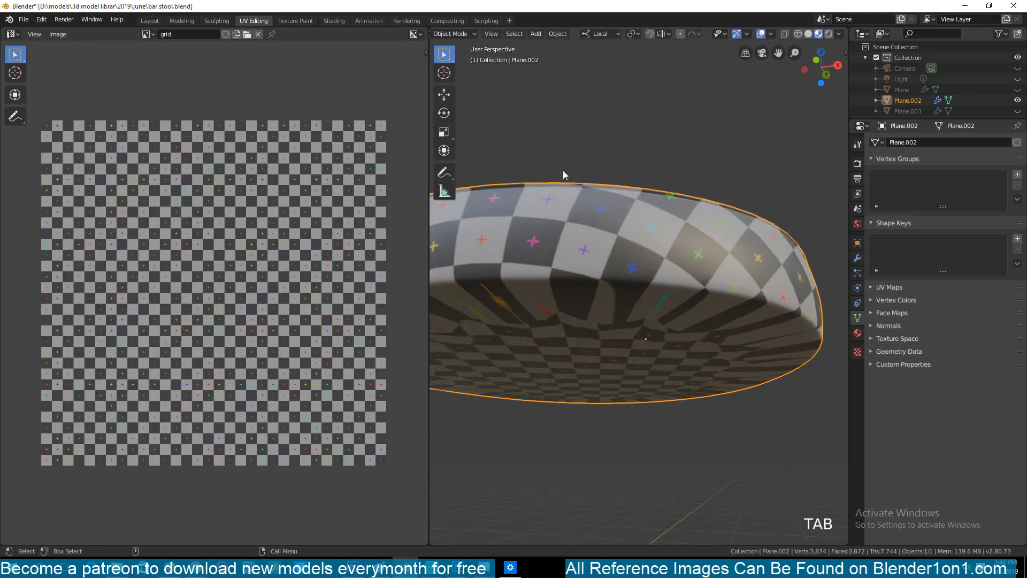
{"action": "key", "text": "grave"}
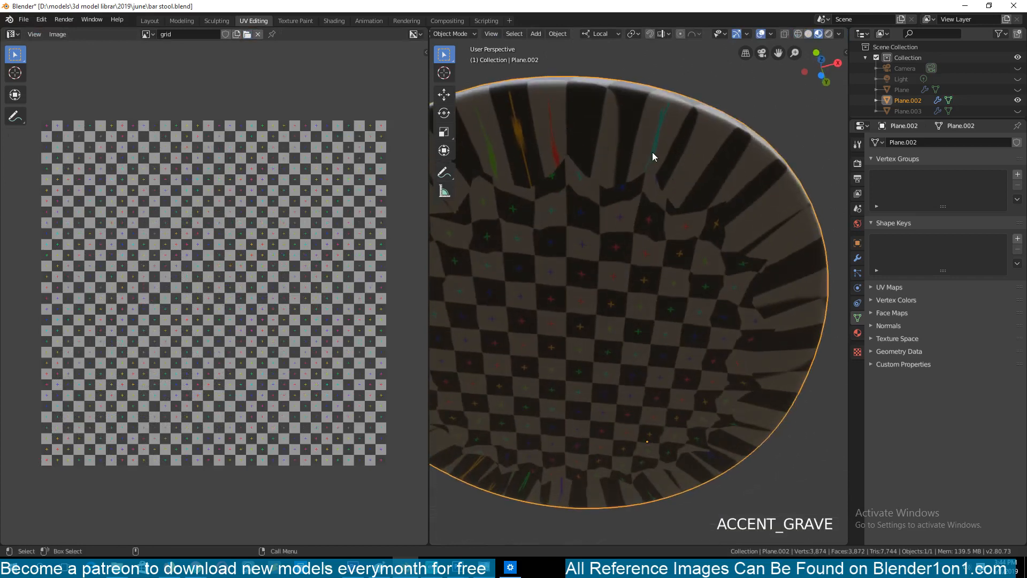
Compare the underside's grid pattern with the Subdivision modifier hidden and shown in the viewport, in both Object and Edit Mode
{"action": "left_click", "coordinate": [857, 258]}
{"action": "left_click", "coordinate": [942, 158]}
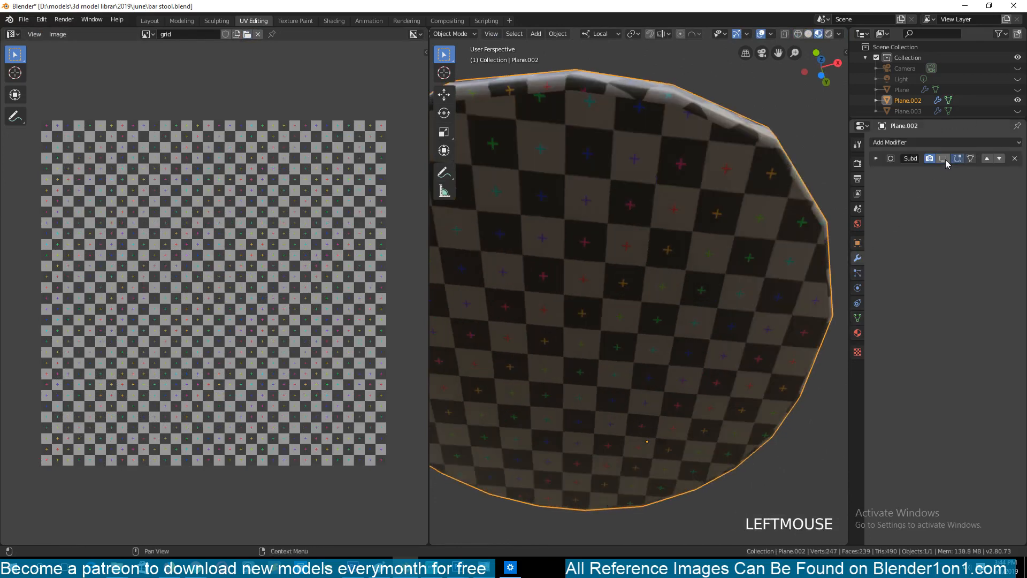
{"action": "key", "text": "grave"}
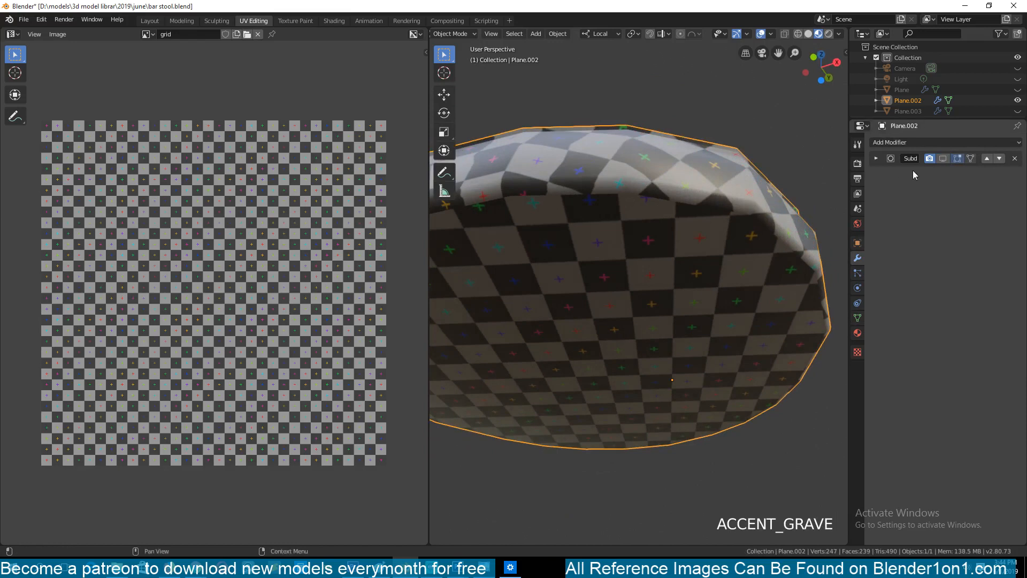
{"action": "left_click", "coordinate": [944, 159]}
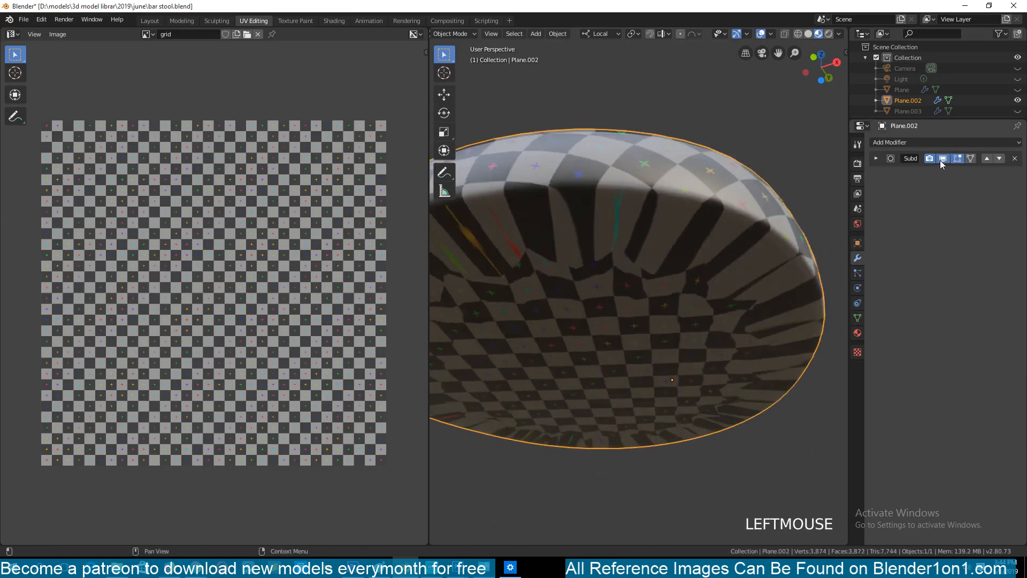
{"action": "key", "text": "Tab"}
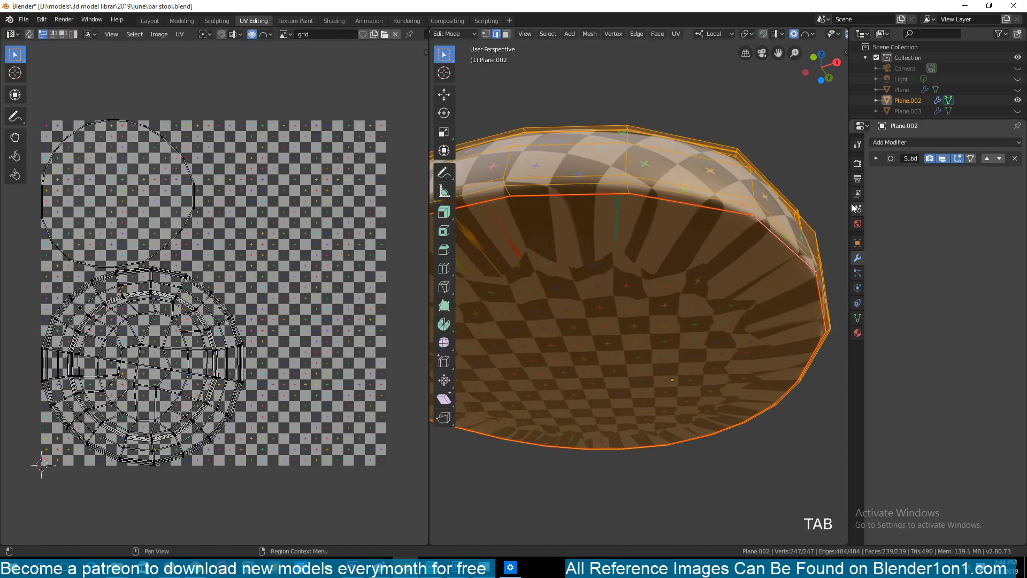
{"action": "key", "text": "Tab"}
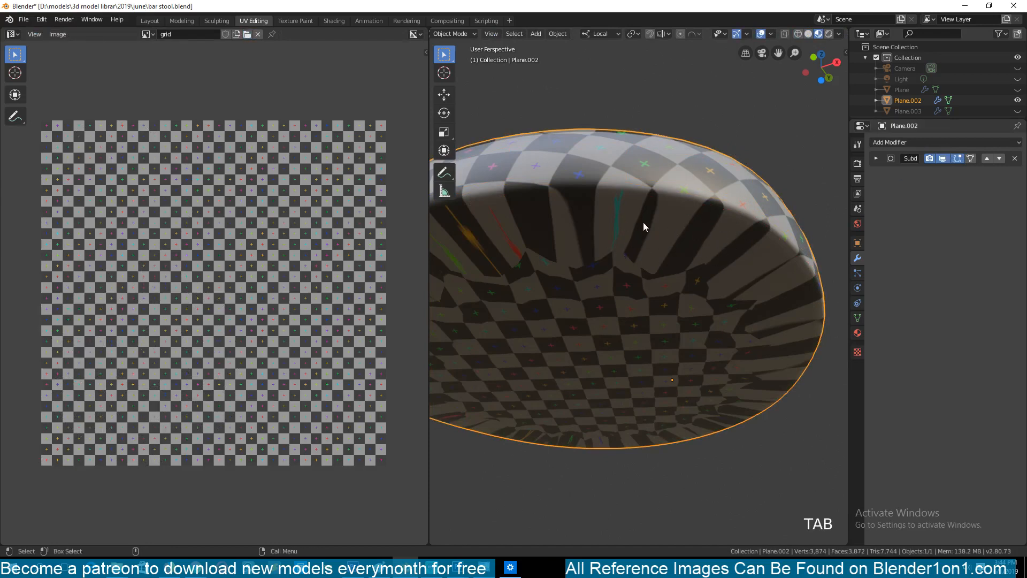
{"action": "key", "text": "Tab"}
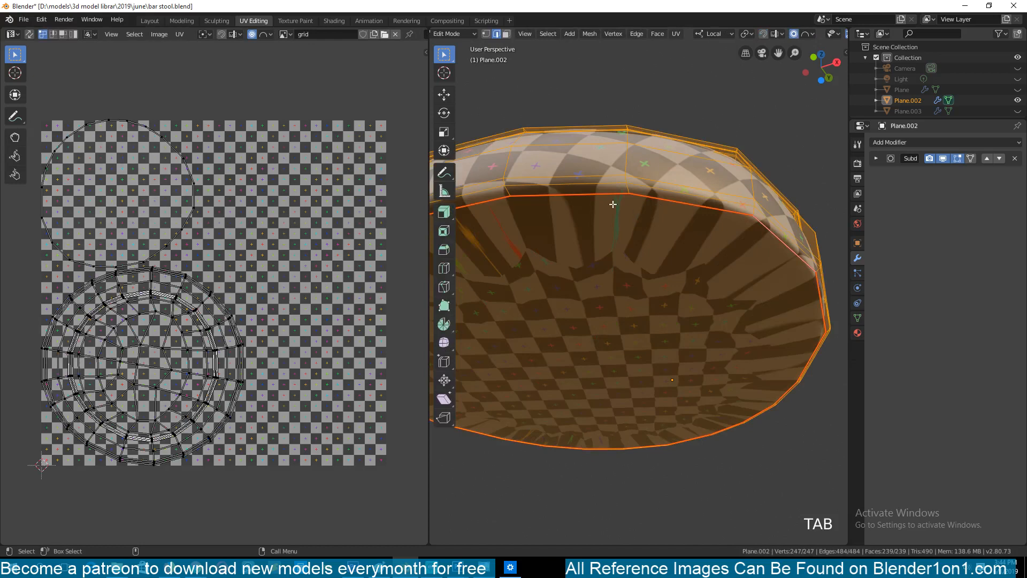
Clear the seam from the edge loop bordering the seat's flat underside face
{"action": "key", "text": "a"}
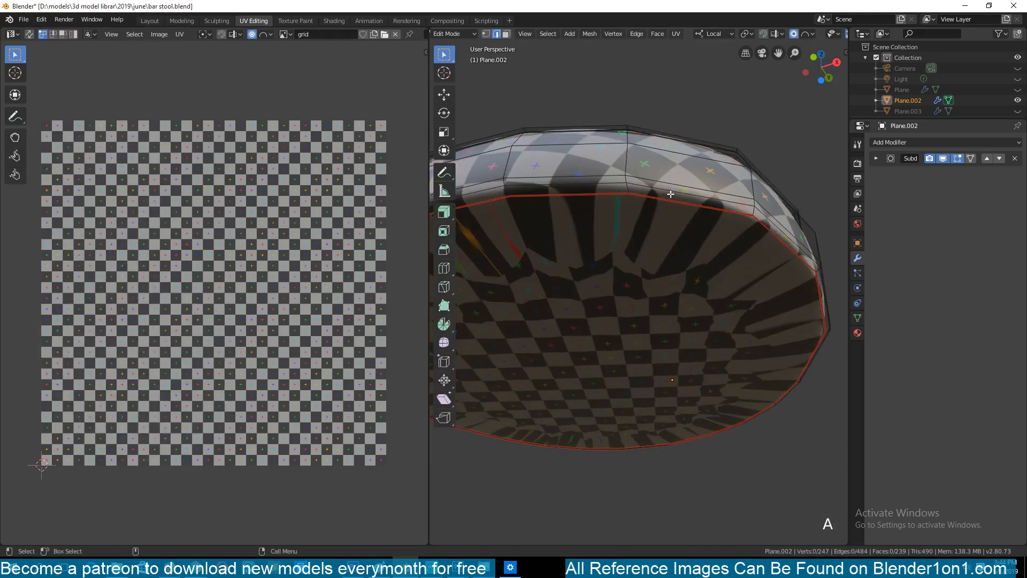
{"action": "scroll", "coordinate": [646, 195], "scroll_direction": "up", "scroll_amount": 3}
{"action": "scroll", "coordinate": [637, 214], "scroll_direction": "down", "scroll_amount": 2}
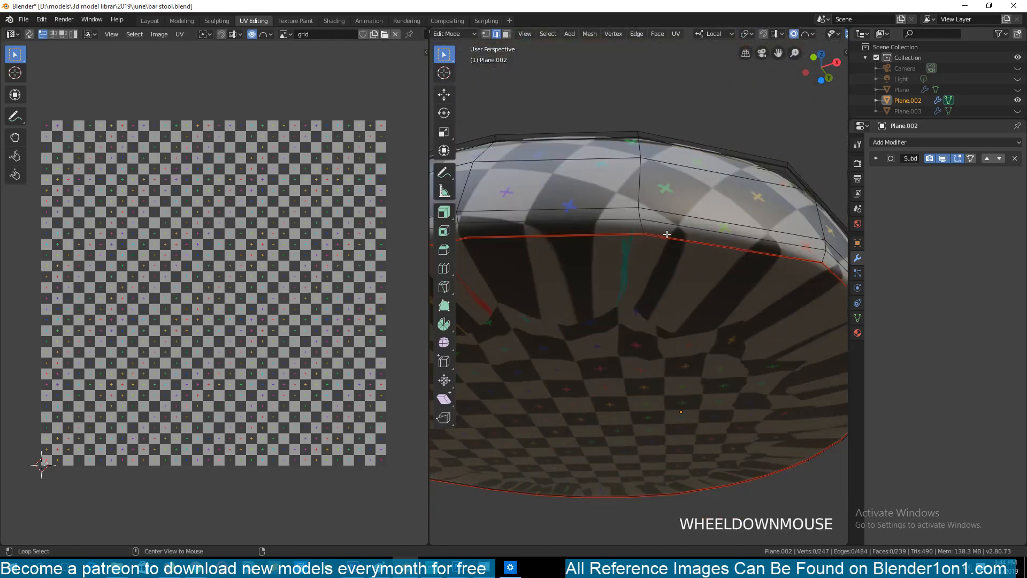
{"action": "left_click", "coordinate": [694, 234], "text": "alt"}
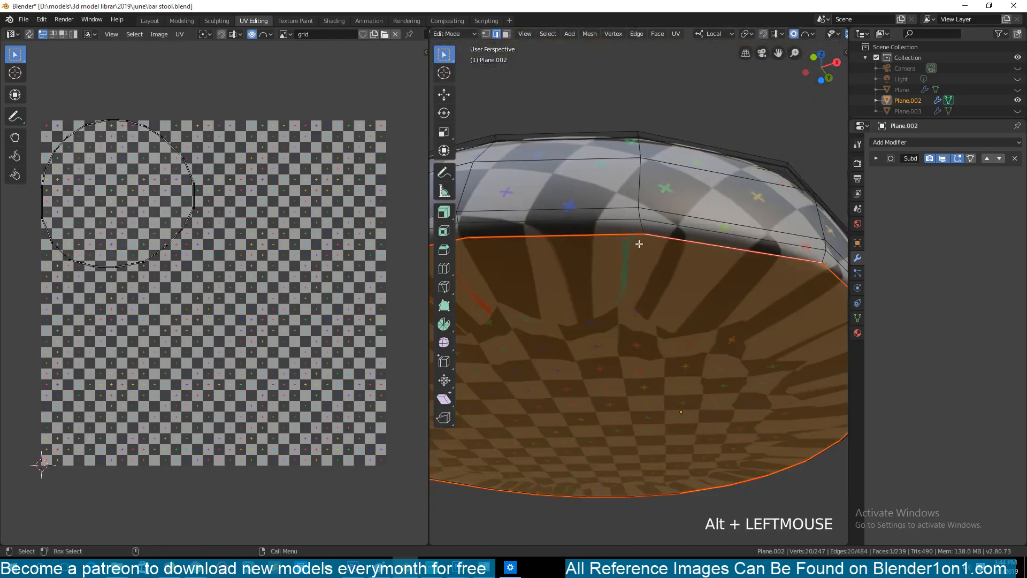
{"action": "left_click", "coordinate": [674, 227], "text": "alt"}
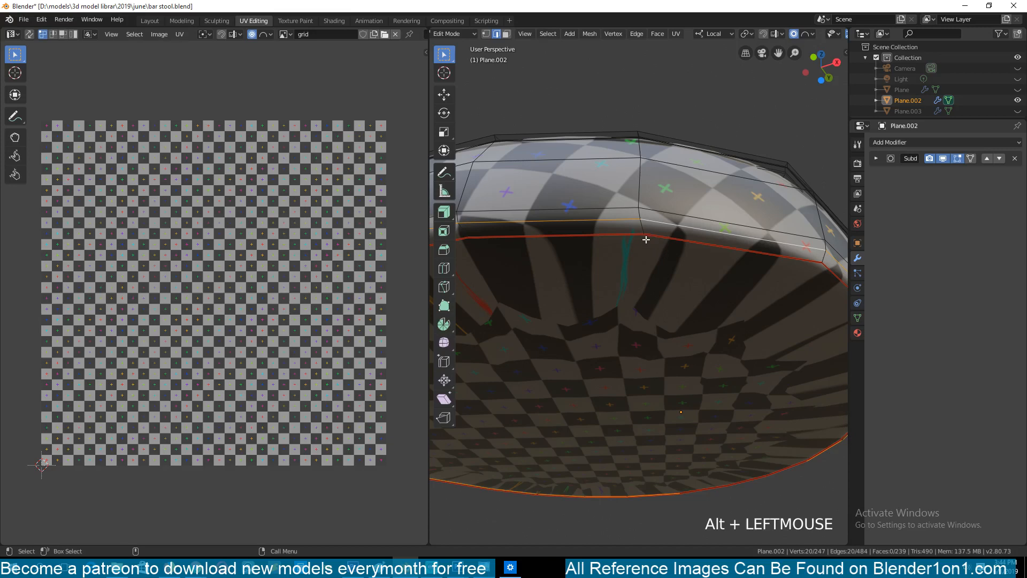
{"action": "left_click", "coordinate": [664, 252]}
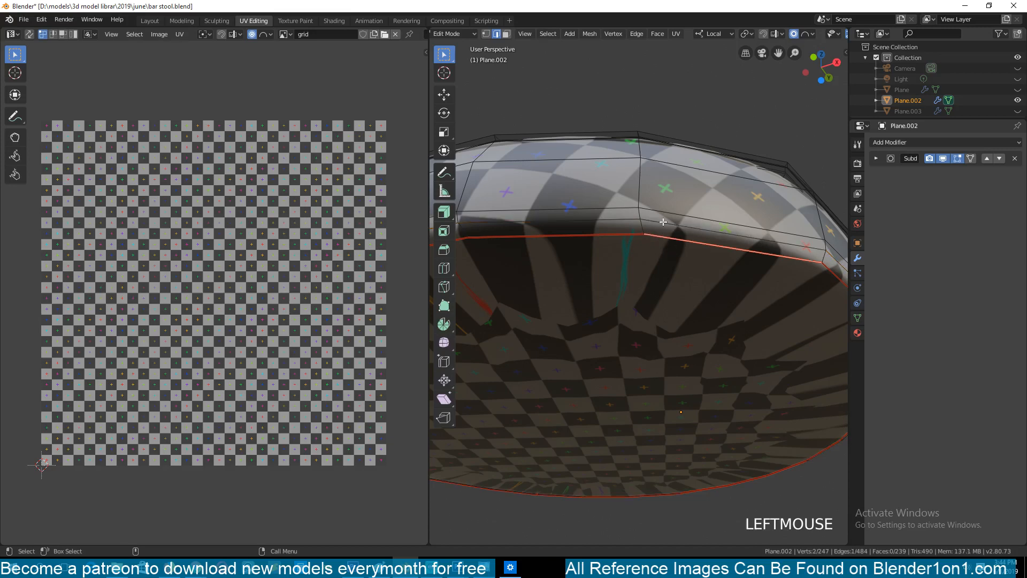
{"action": "left_click", "coordinate": [668, 238], "text": "alt"}
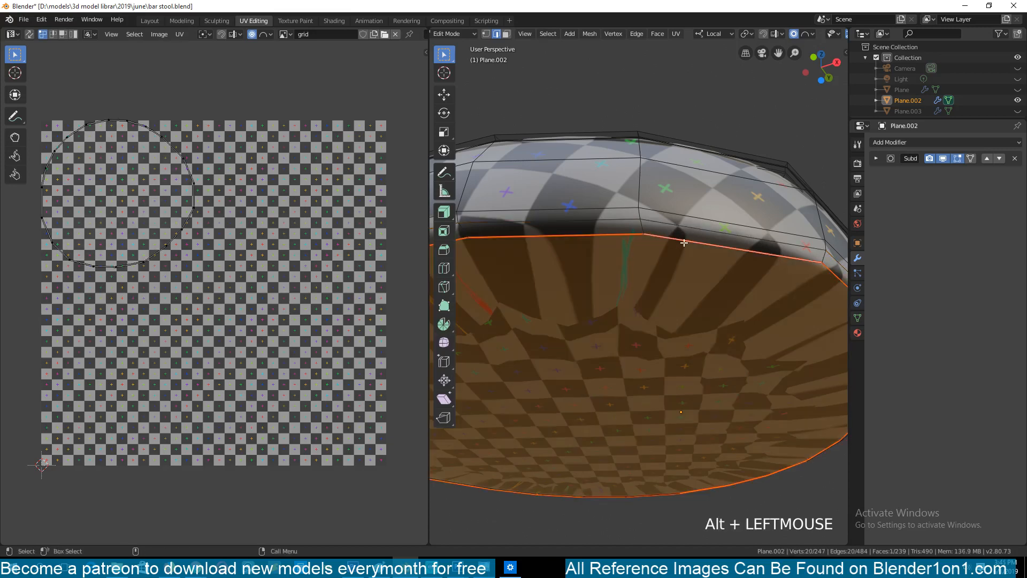
{"action": "key", "text": "ctrl+e"}
{"action": "left_click", "coordinate": [677, 254]}
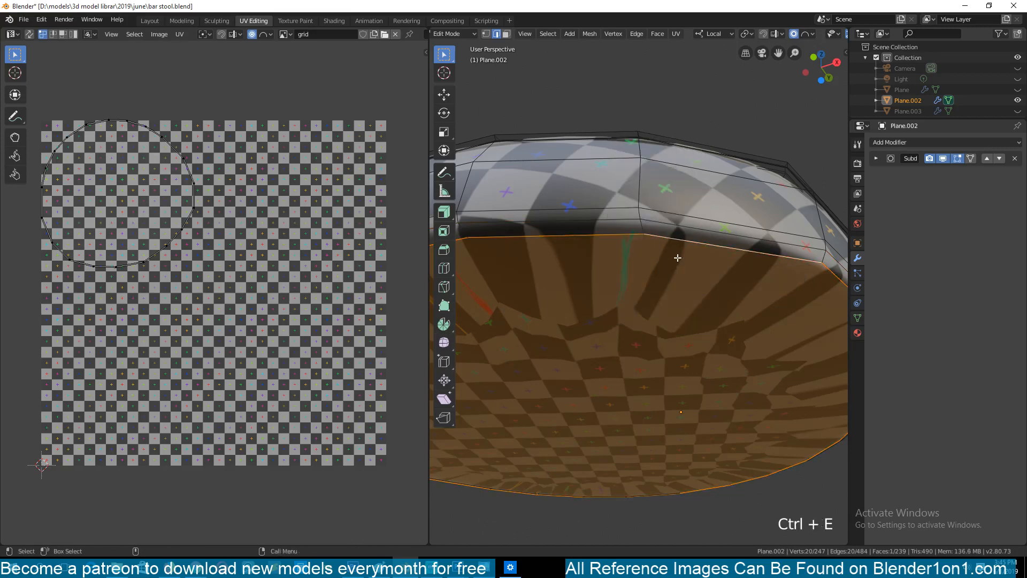
Try to mark the edge loop just above the seat's underside border as sharp
{"action": "key", "text": "a"}
{"action": "left_click", "coordinate": [666, 223], "text": "alt"}
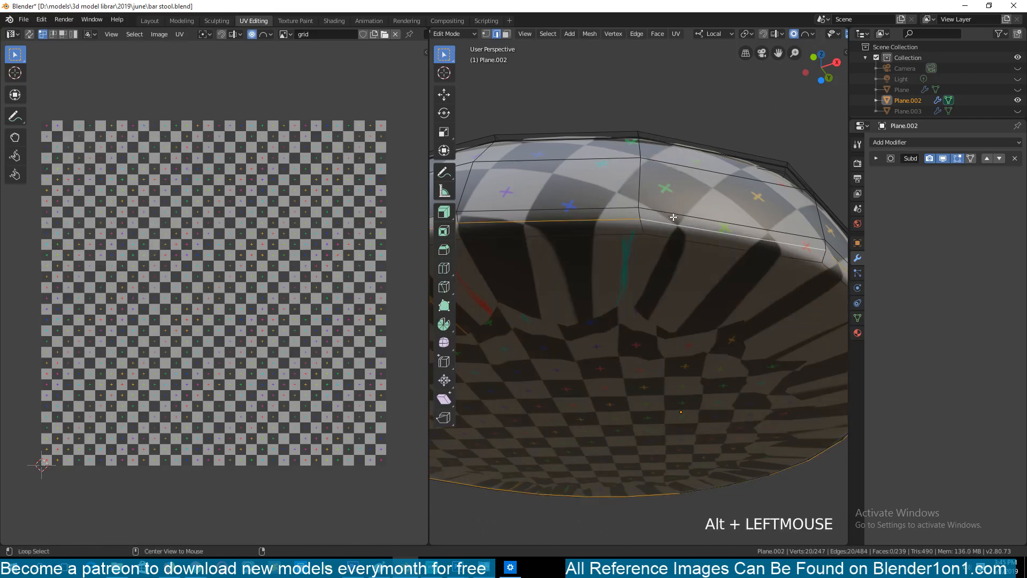
{"action": "key", "text": "ctrl+e"}
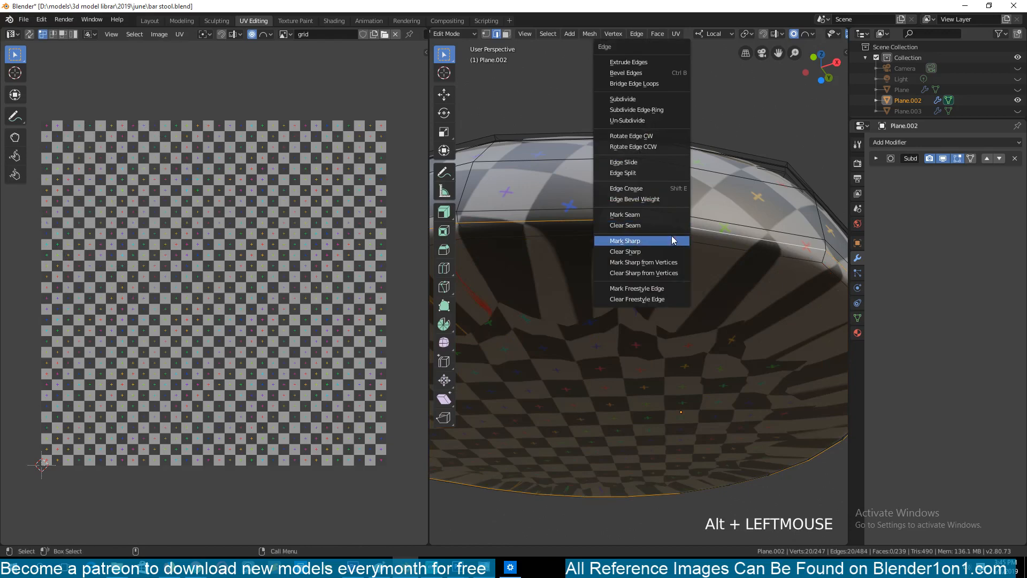
{"action": "left_click", "coordinate": [674, 239]}
{"action": "key", "text": "a"}
{"action": "key", "text": "ctrl+z"}
{"action": "key", "text": "ctrl+z"}
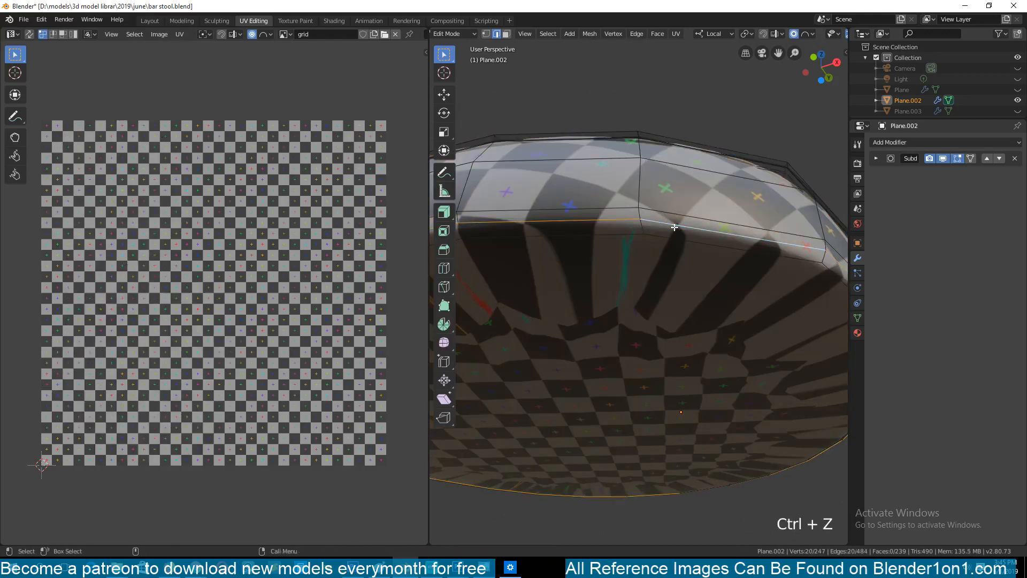
Mark the edge loop just above the underside border as a seam and check the whole seat's grid pattern in Object Mode
{"action": "key", "text": "ctrl+e"}
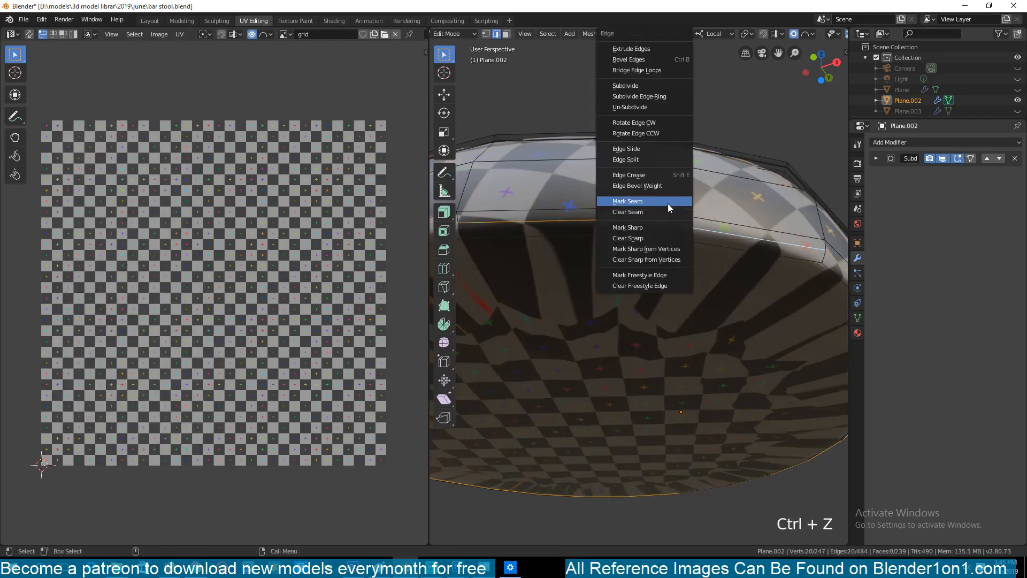
{"action": "left_click", "coordinate": [667, 202]}
{"action": "key", "text": "a"}
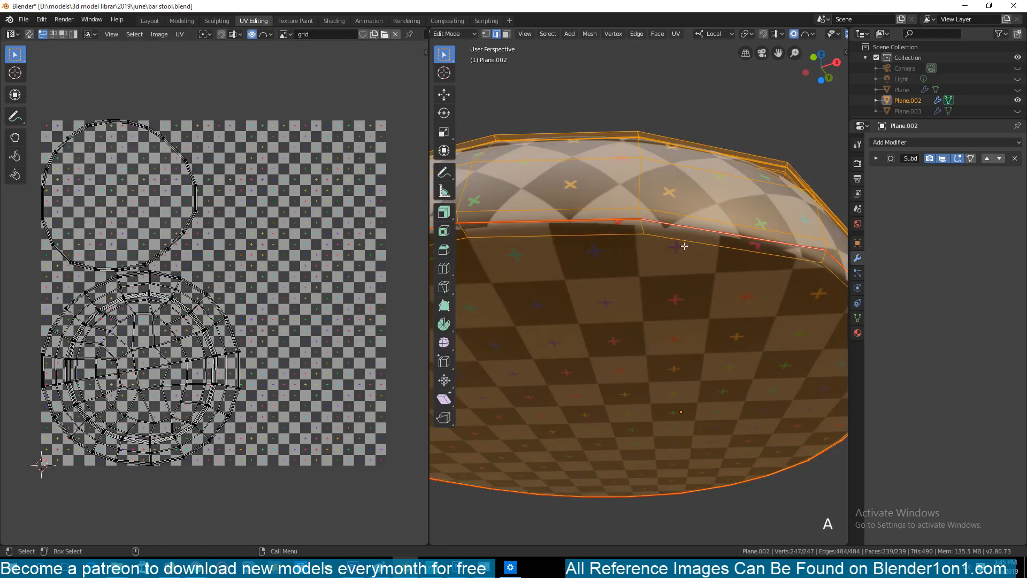
{"action": "key", "text": "Tab"}
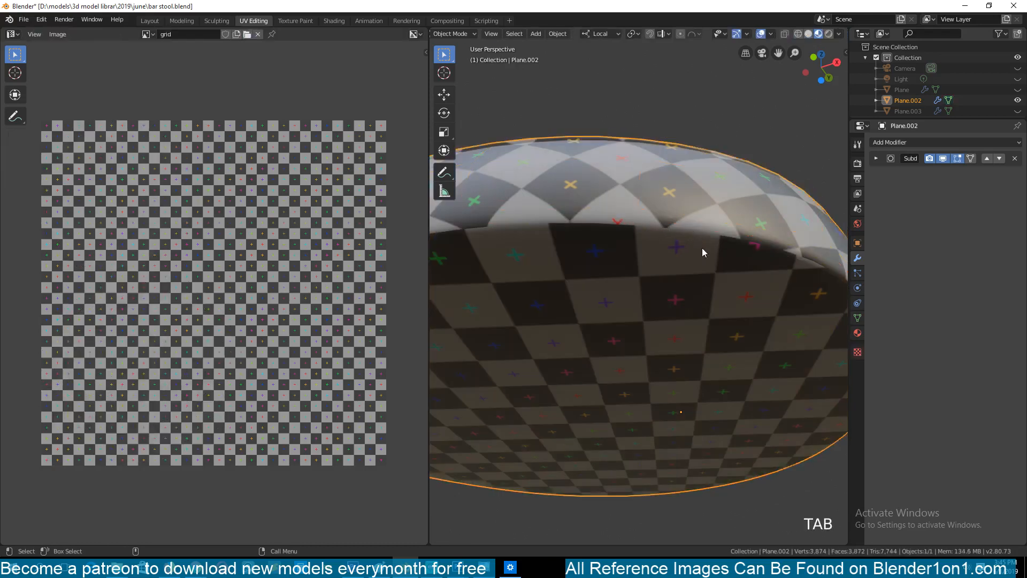
Clear the seam from the edge loop just above the seat's underside border
{"action": "key", "text": "Tab"}
{"action": "key", "text": "alt+a"}
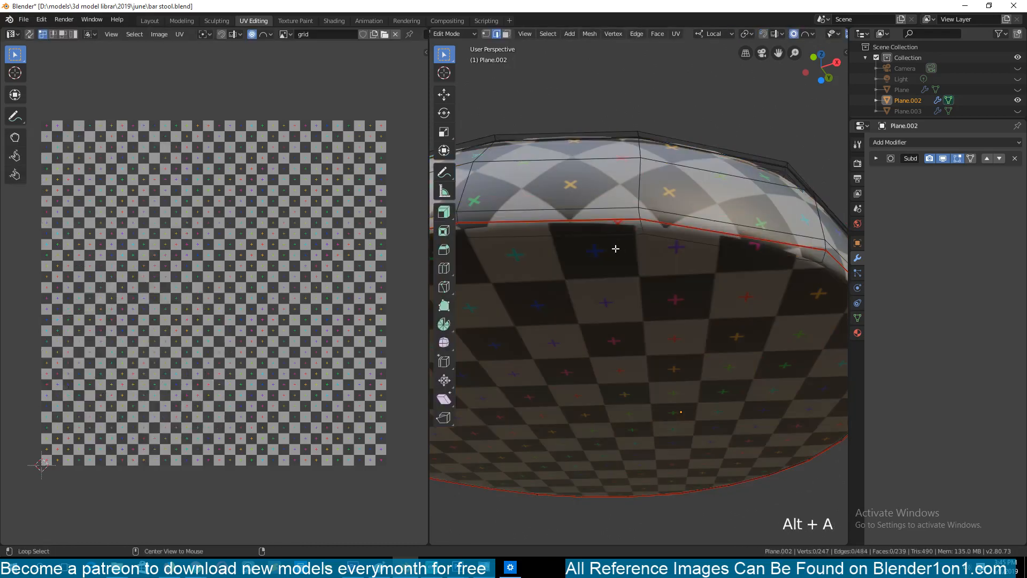
{"action": "left_click", "coordinate": [624, 216], "text": "alt"}
{"action": "left_click", "coordinate": [622, 237], "text": "alt"}
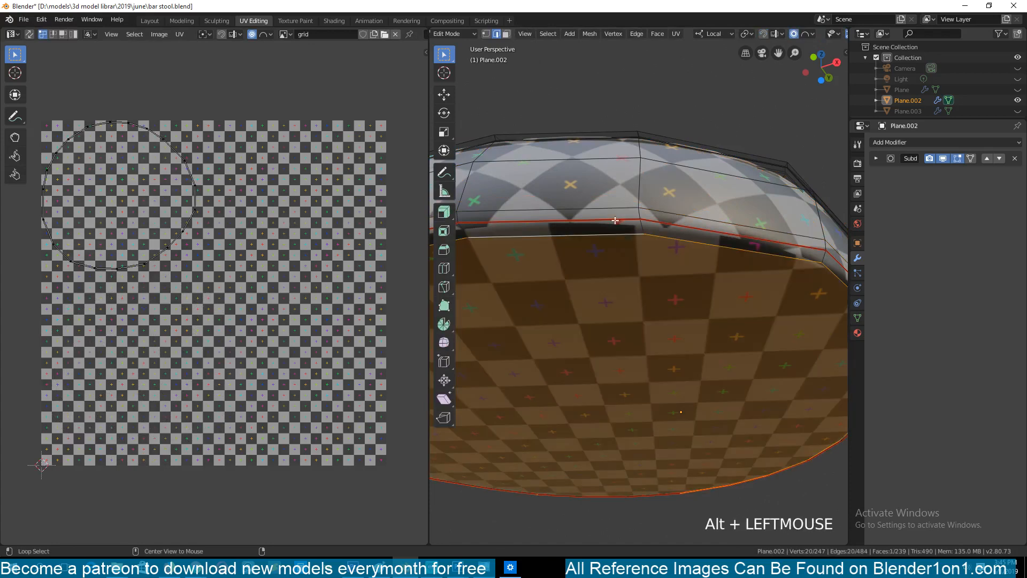
{"action": "left_click", "coordinate": [615, 210], "text": "alt"}
{"action": "left_click", "coordinate": [577, 225], "text": "alt"}
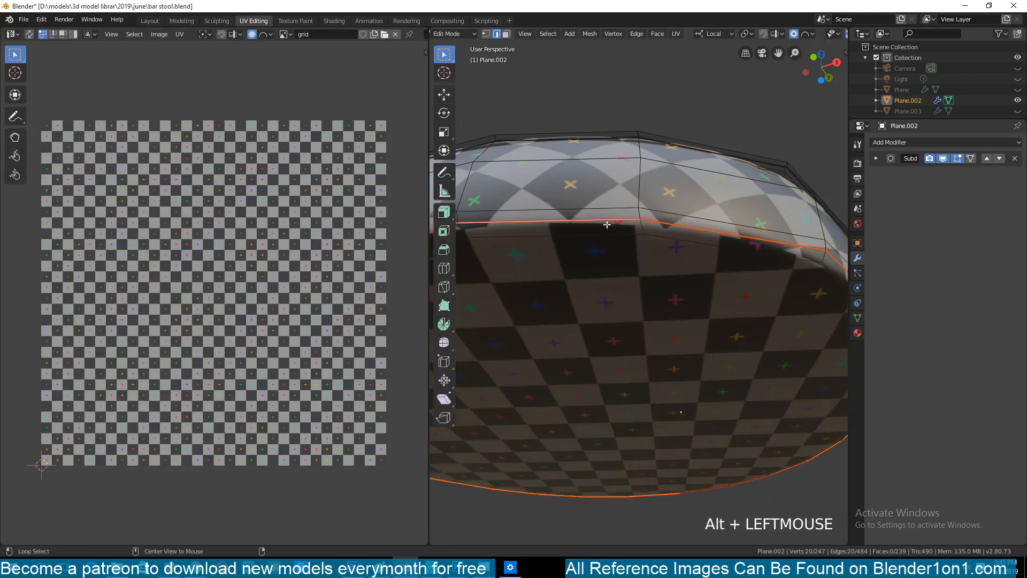
{"action": "key", "text": "ctrl+e"}
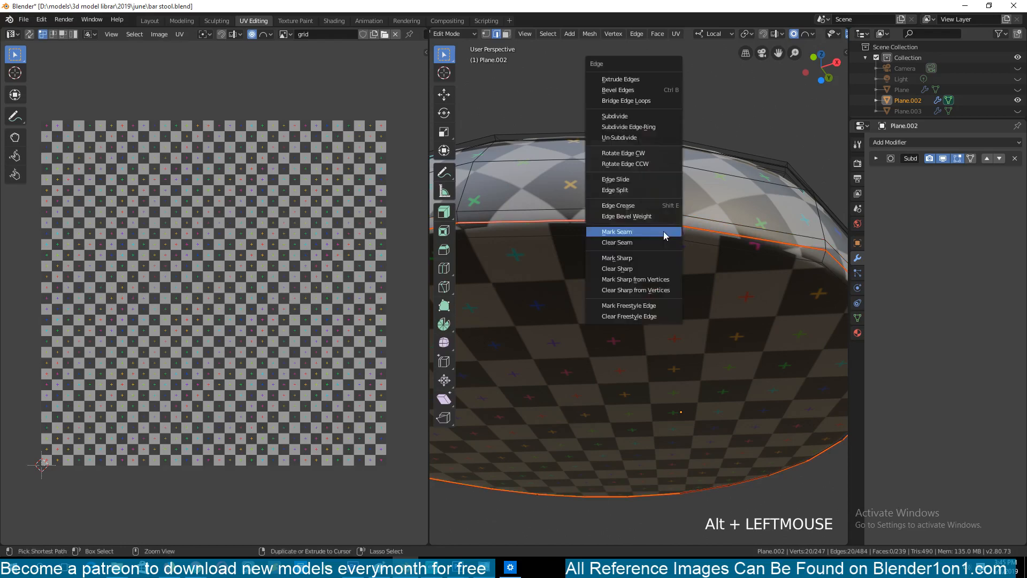
{"action": "left_click", "coordinate": [664, 243]}
{"action": "key", "text": "alt+a"}
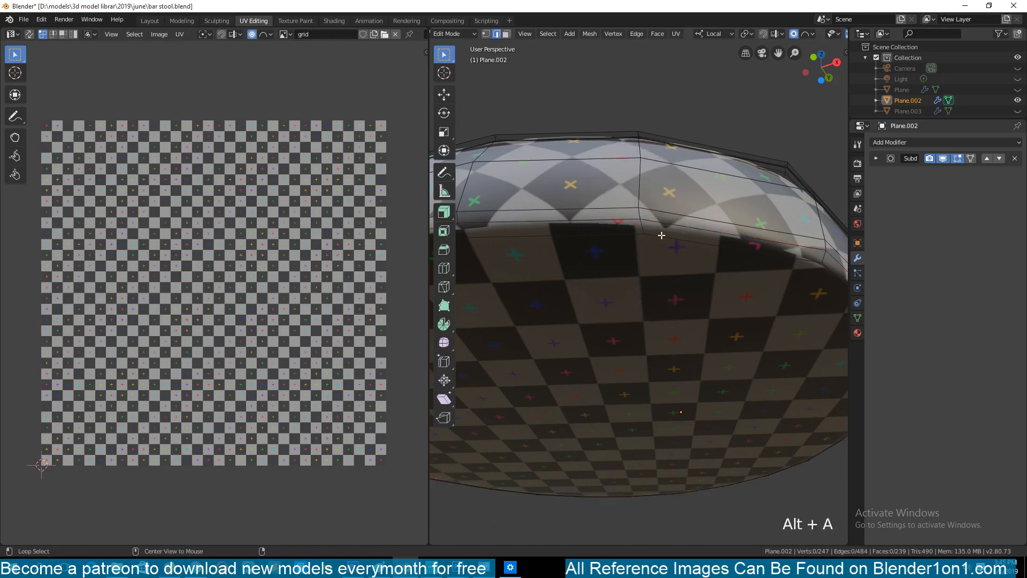
Mark the edge loop bordering the seat's flat underside face as a seam again
{"action": "left_click", "coordinate": [647, 240], "text": "alt"}
{"action": "key", "text": "ctrl+e"}
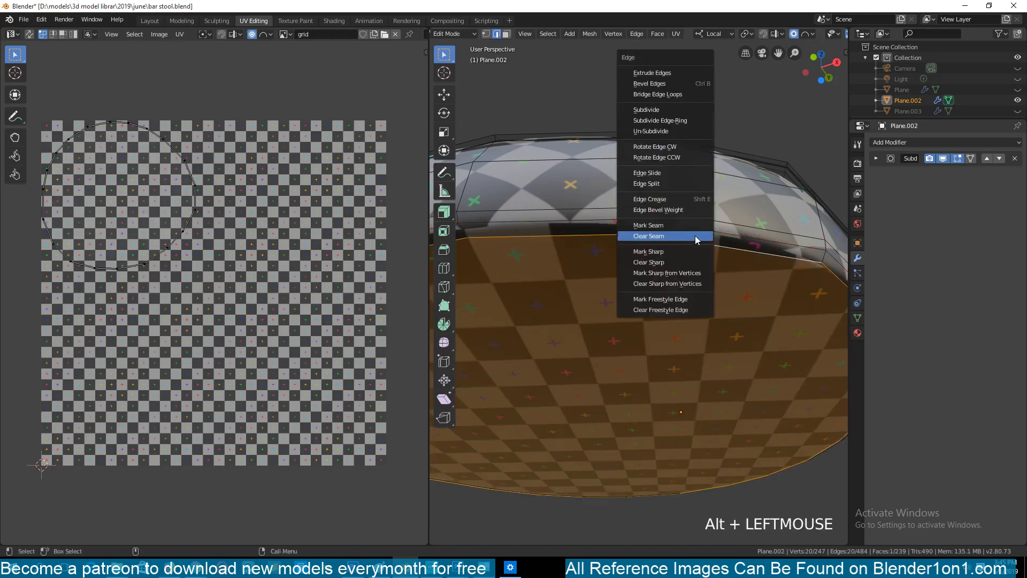
{"action": "left_click", "coordinate": [676, 225]}
{"action": "key", "text": "alt+a"}
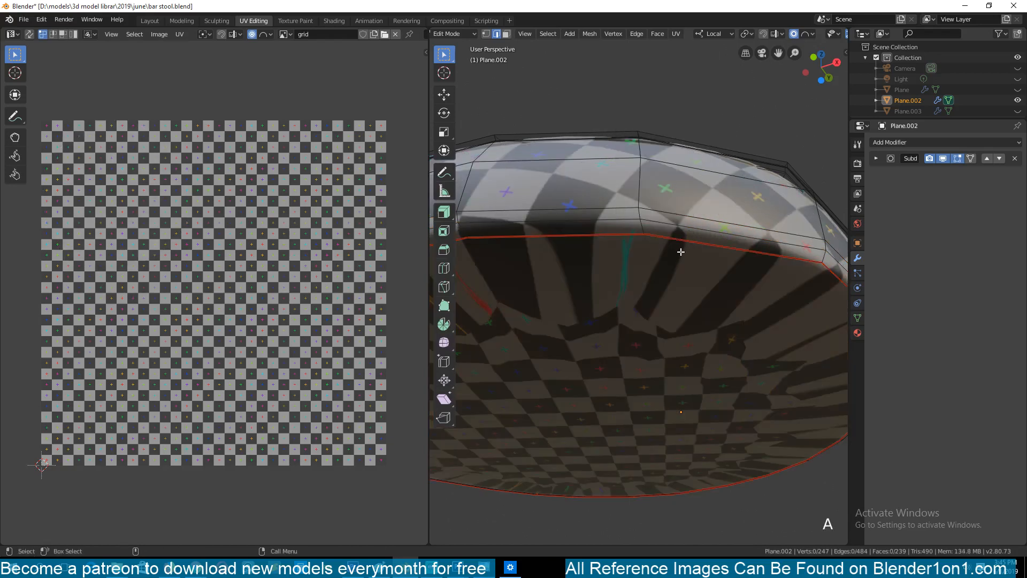
Inset the seat's large underside face slightly to add a supporting ring of faces along its border
{"action": "key", "text": "a"}
{"action": "key", "text": "3"}
{"action": "left_click", "coordinate": [646, 267]}
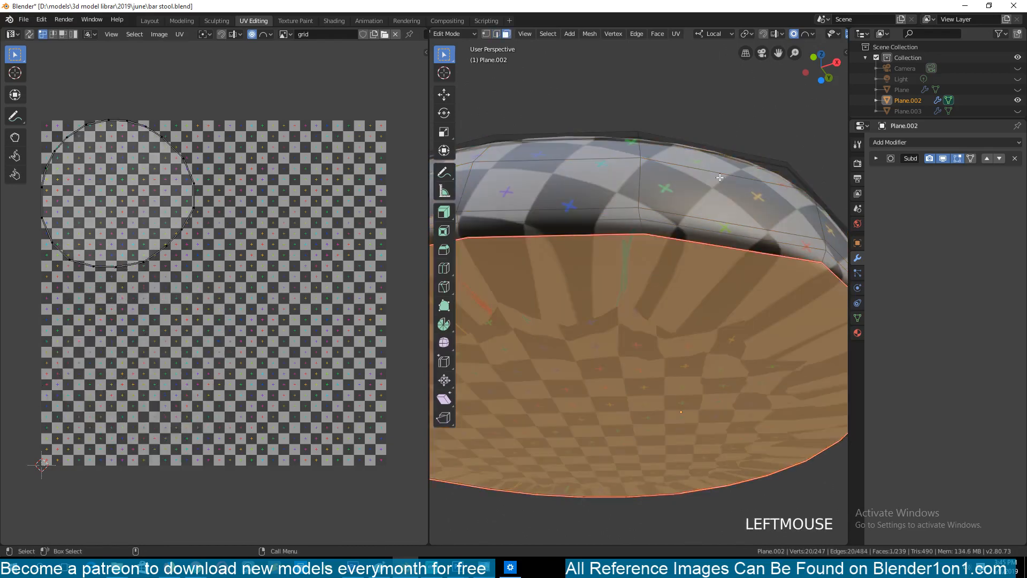
{"action": "key", "text": "i"}
{"action": "left_click", "coordinate": [683, 250]}
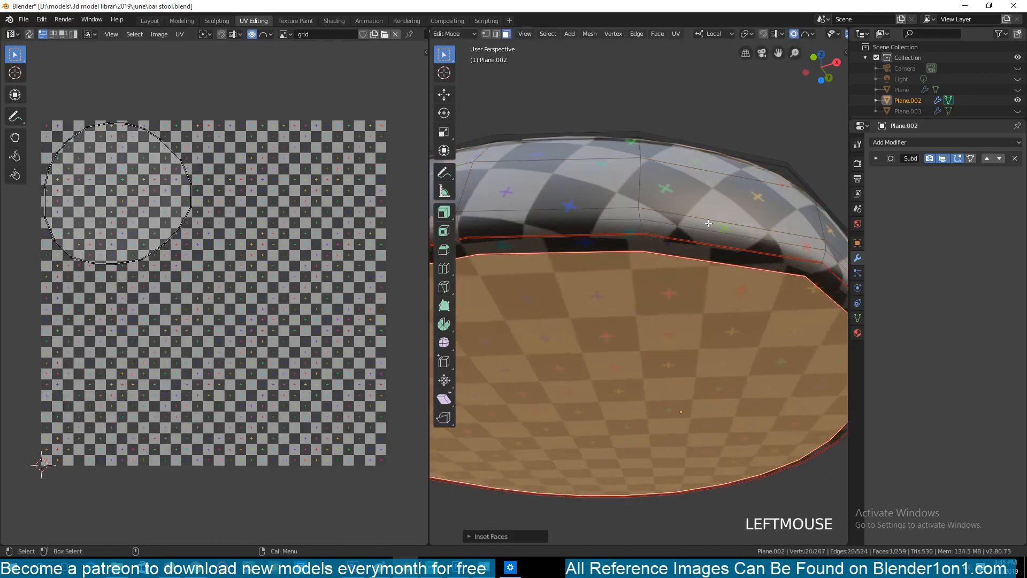
{"action": "key", "text": "alt+a"}
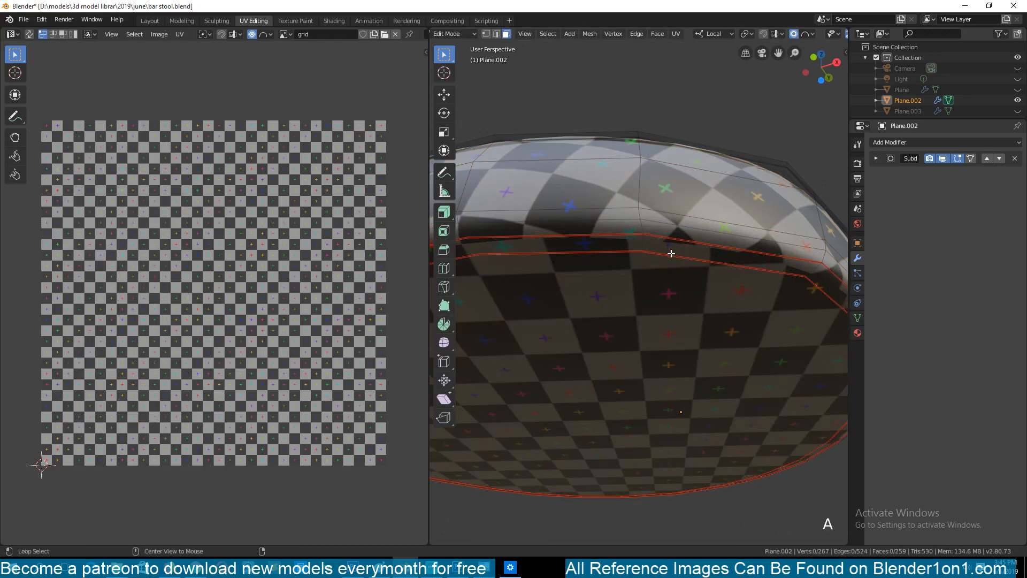
Turn off proportional editing and edge-slide the inset loop on the seat's underside slightly closer to the outer border
{"action": "left_click", "coordinate": [675, 259], "text": "alt"}
{"action": "key", "text": "2"}
{"action": "left_click", "coordinate": [690, 239], "text": "alt"}
{"action": "key", "text": "s"}
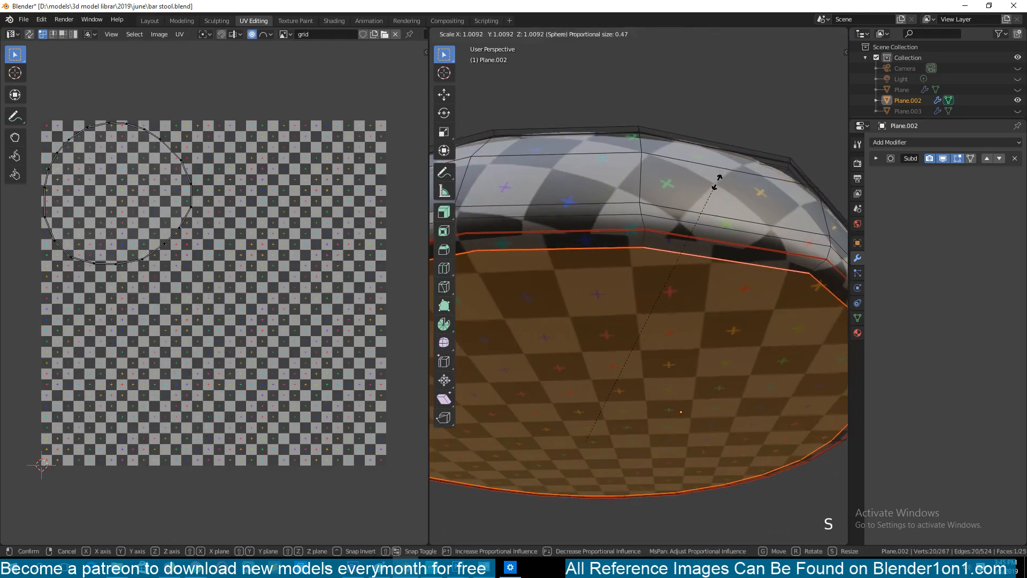
{"action": "right_click", "coordinate": [719, 186]}
{"action": "key", "text": "o"}
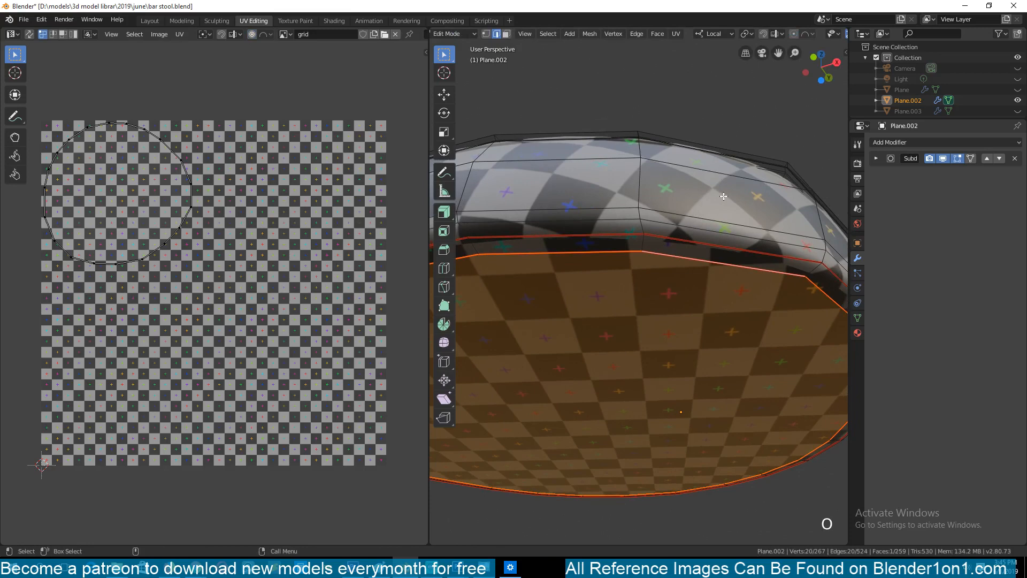
{"action": "key", "text": "g"}
{"action": "key", "text": "g"}
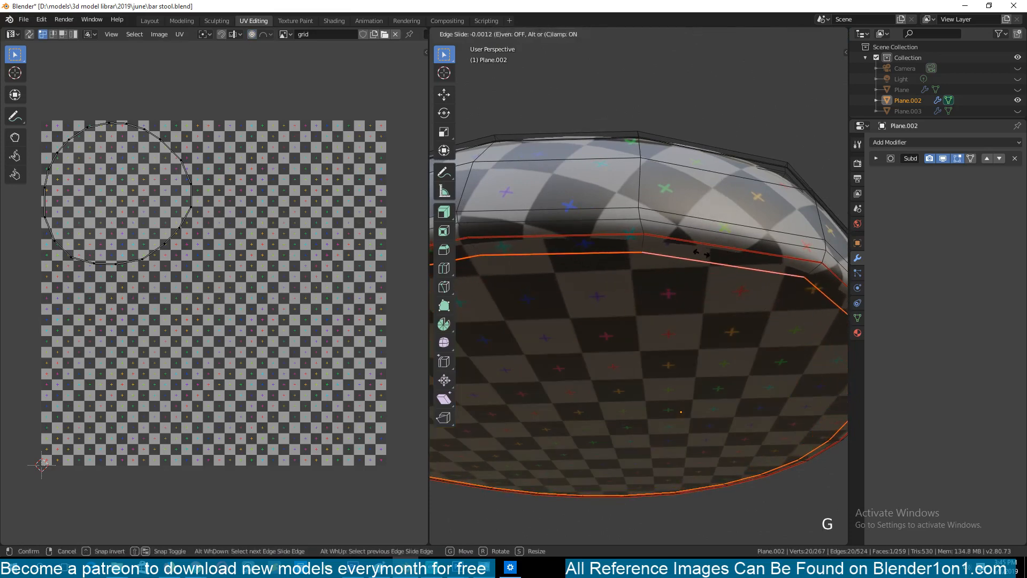
{"action": "left_click", "coordinate": [664, 252], "text": "shift"}
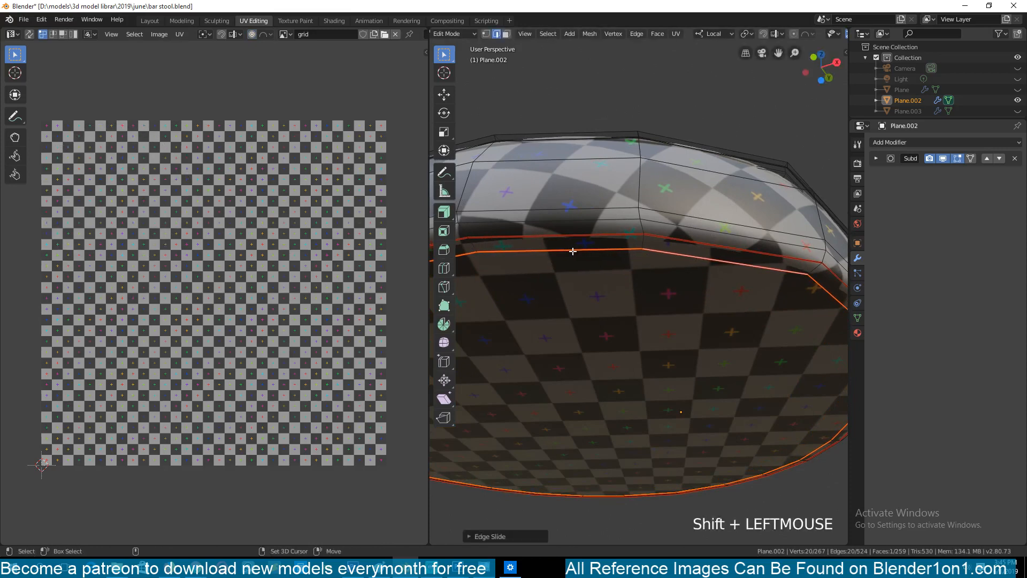
{"action": "key", "text": "a"}
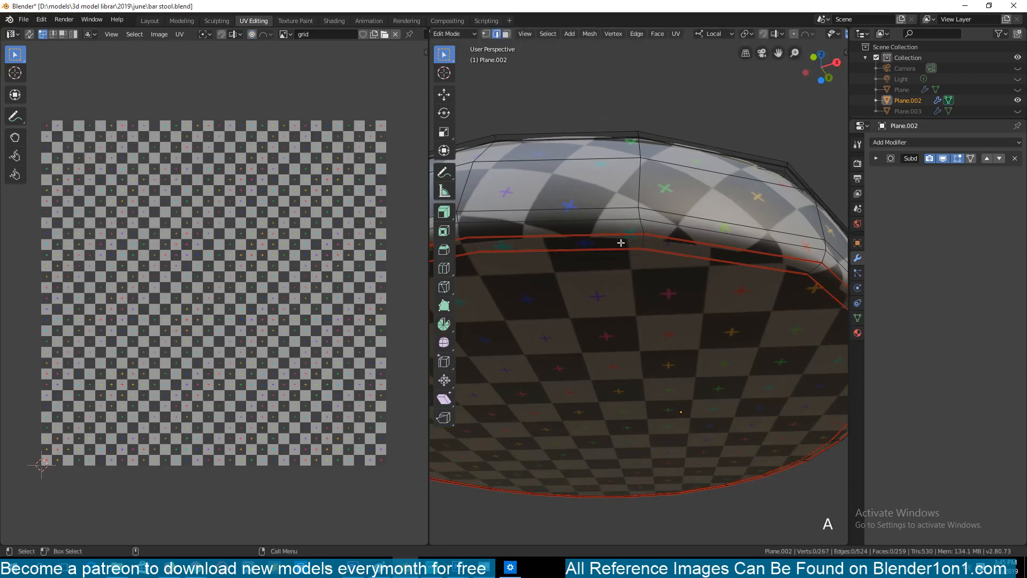
Clear the seam from the inset edge loop on the seat's underside
{"action": "left_click", "coordinate": [676, 254]}
{"action": "left_click", "coordinate": [672, 238]}
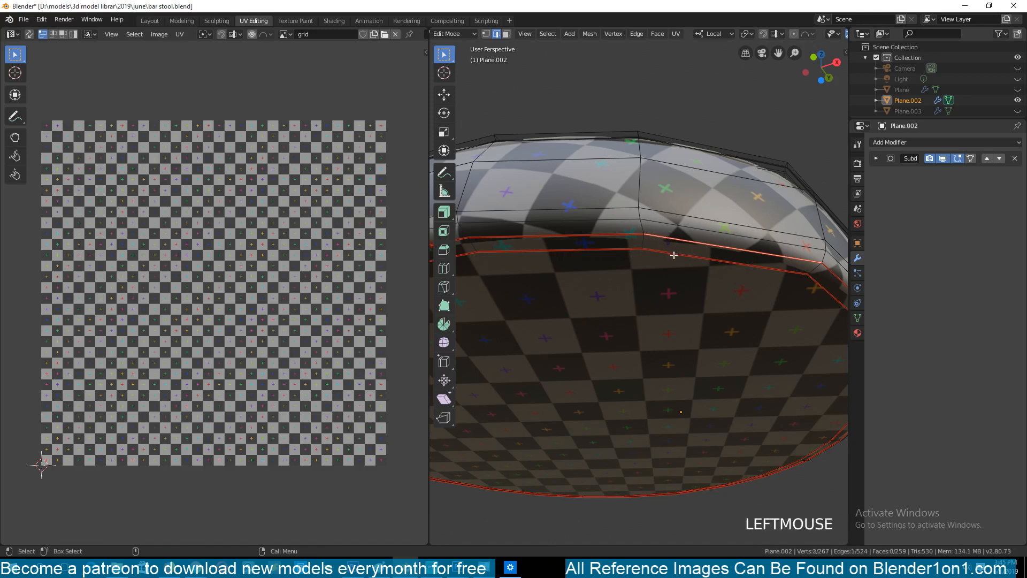
{"action": "left_click", "coordinate": [675, 253], "text": "alt"}
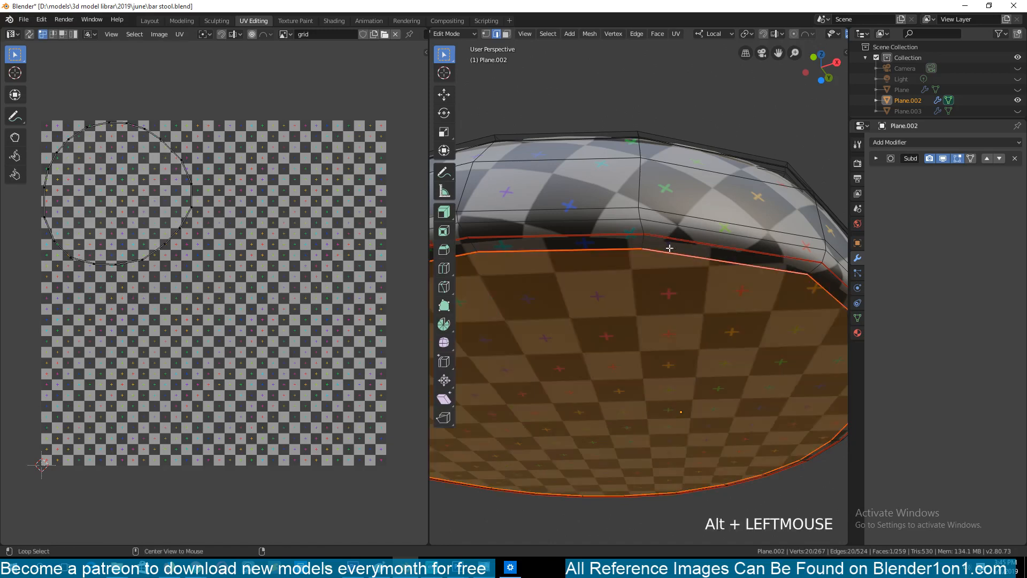
{"action": "key", "text": "ctrl+e"}
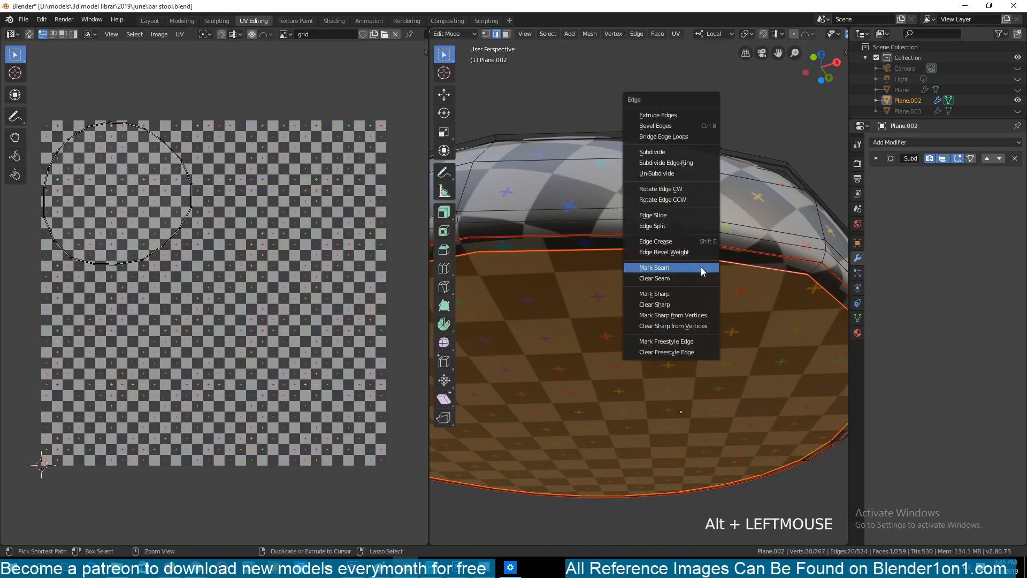
{"action": "left_click", "coordinate": [698, 278]}
{"action": "key", "text": "a"}
{"action": "key", "text": "a"}
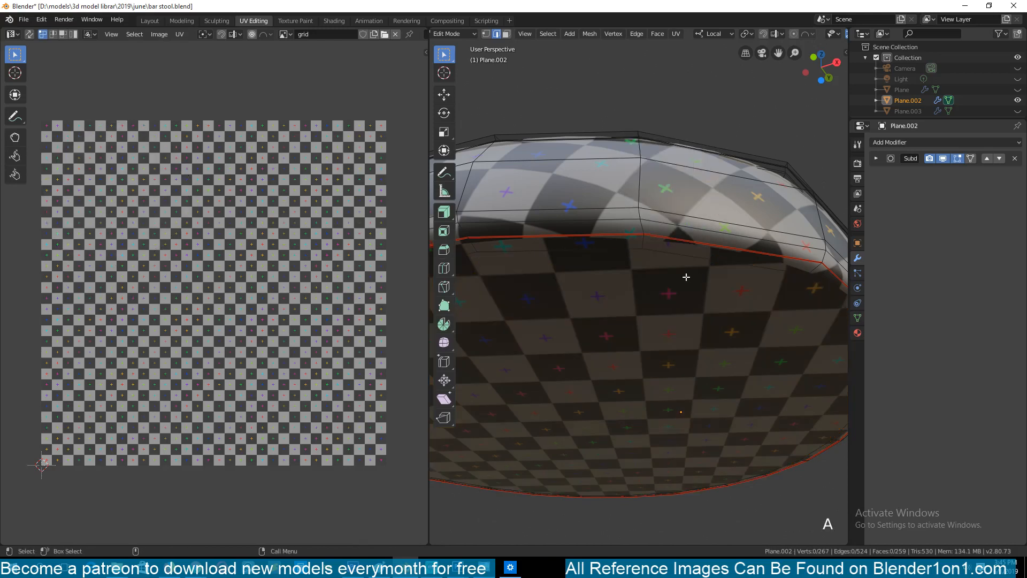
Check the grid pattern along the seat's underside border and side in Object Mode
{"action": "left_click", "coordinate": [671, 249]}
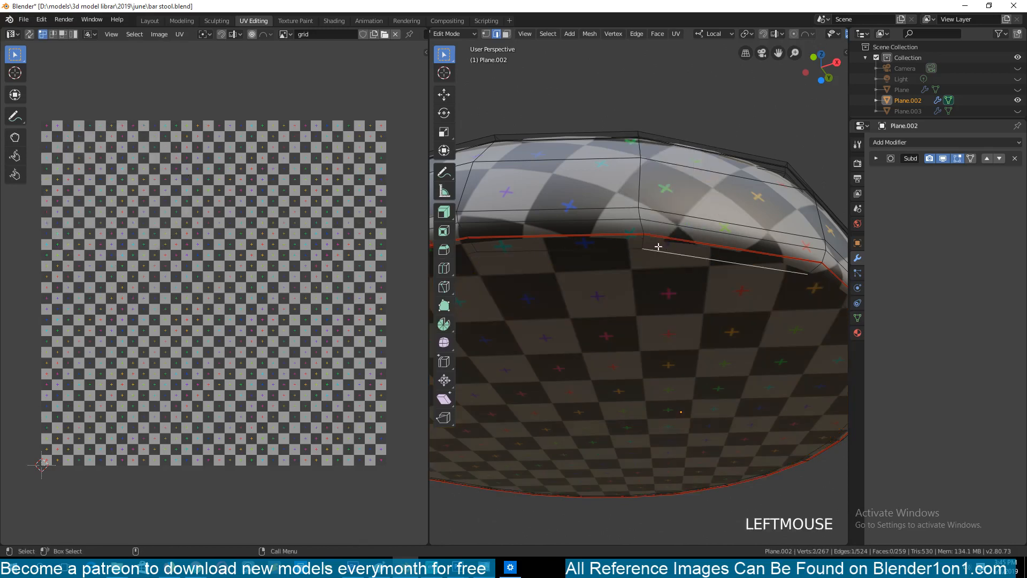
{"action": "left_click", "coordinate": [686, 242], "text": "alt"}
{"action": "key", "text": "Tab"}
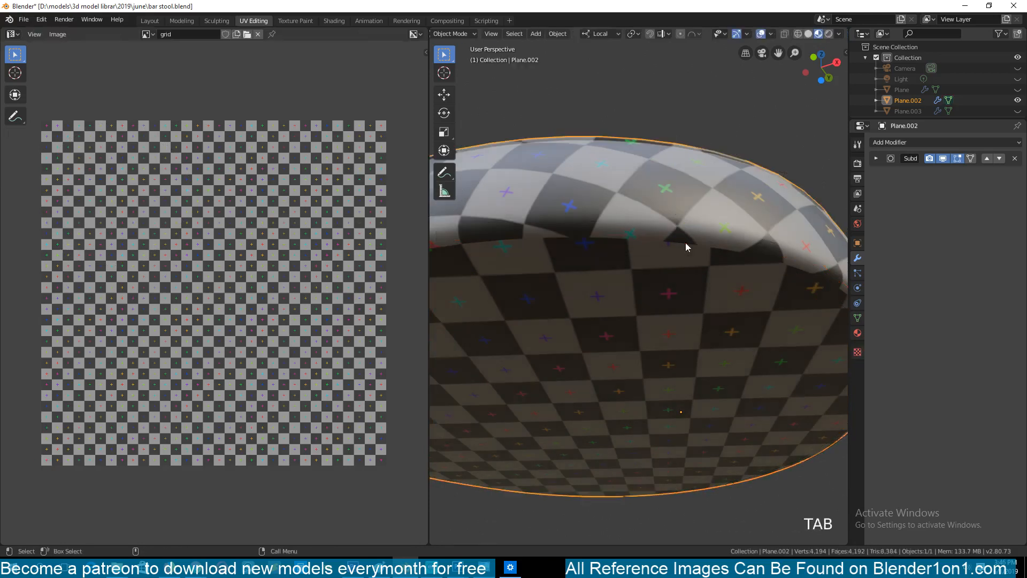
{"action": "middle_click_drag", "start_coordinate": [685, 242], "coordinate": [662, 295]}
{"action": "key", "text": "alt+a"}
{"action": "scroll", "coordinate": [737, 238], "scroll_direction": "down", "scroll_amount": 3}
{"action": "scroll", "coordinate": [629, 251], "scroll_direction": "up", "scroll_amount": 3}
{"action": "left_click", "coordinate": [662, 295]}
Check the whole seat's UV islands and grid pattern from several angles, and save the file
{"action": "key", "text": "Tab"}
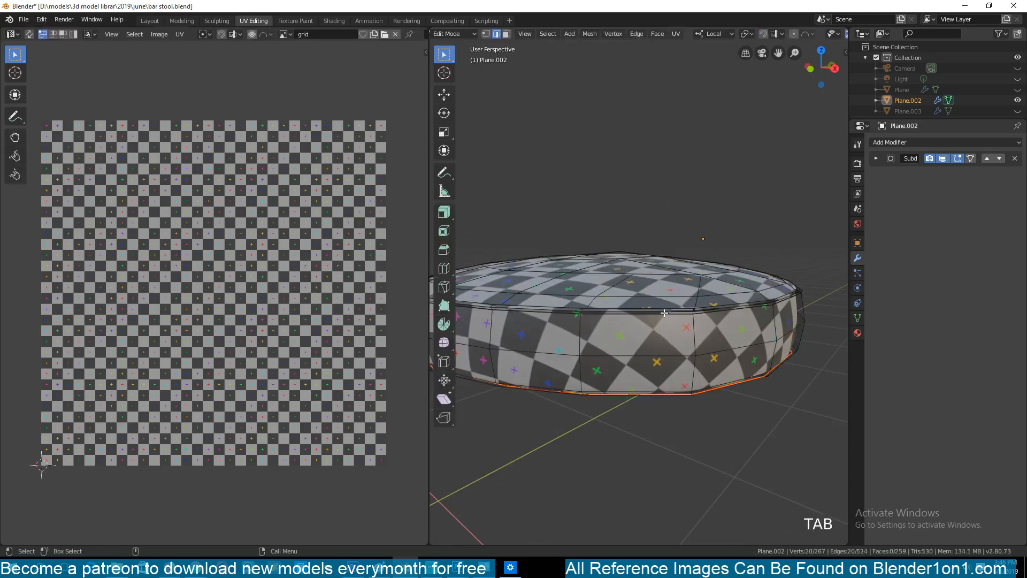
{"action": "left_click", "coordinate": [670, 309], "text": "alt"}
{"action": "left_click", "coordinate": [673, 310], "text": "alt"}
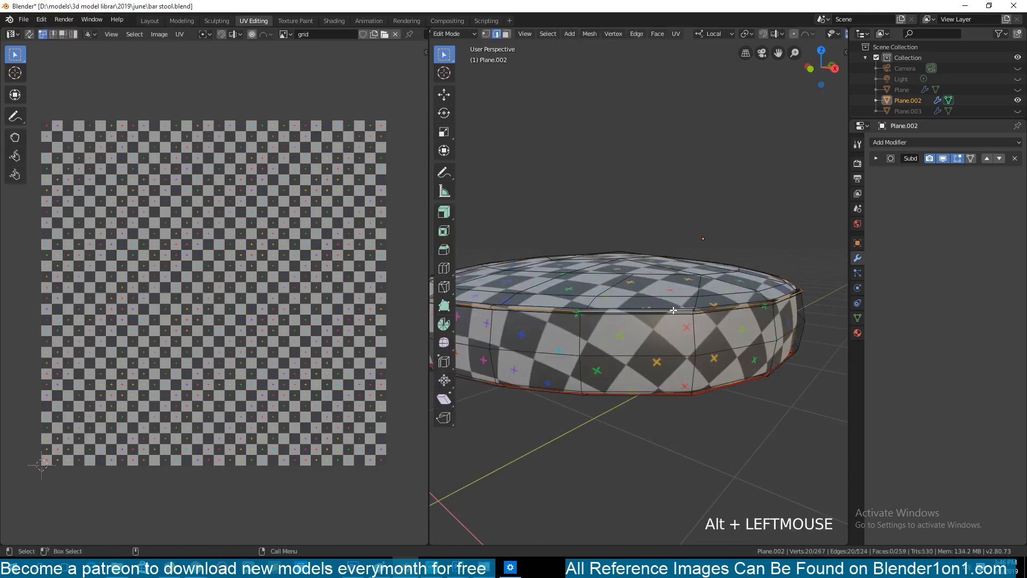
{"action": "middle_click_drag", "start_coordinate": [700, 310], "coordinate": [662, 272]}
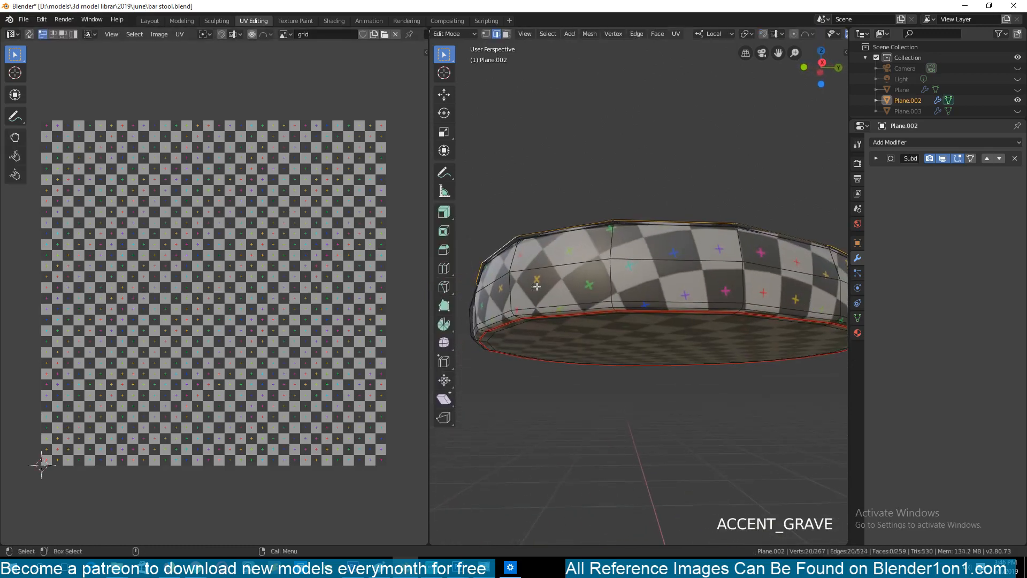
{"action": "key", "text": "a"}
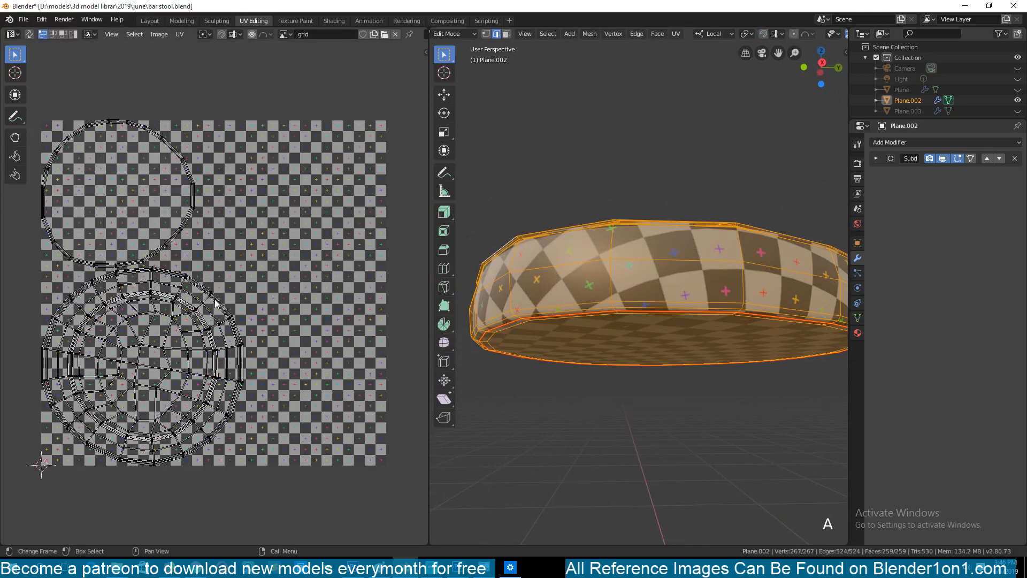
{"action": "key", "text": "Tab"}
{"action": "middle_click_drag", "start_coordinate": [604, 284], "coordinate": [709, 299]}
{"action": "middle_click_drag", "start_coordinate": [561, 279], "coordinate": [573, 353]}
{"action": "key", "text": "ctrl+s"}
Try marking the edge loop at the top of the seat's side wall as a seam, and undo it
{"action": "key", "text": "Tab"}
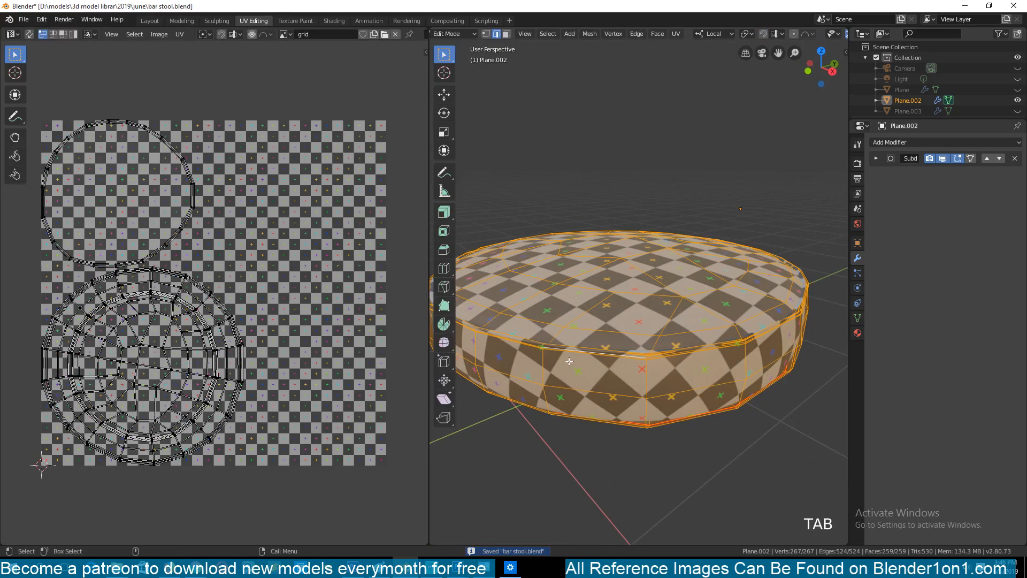
{"action": "key", "text": "a"}
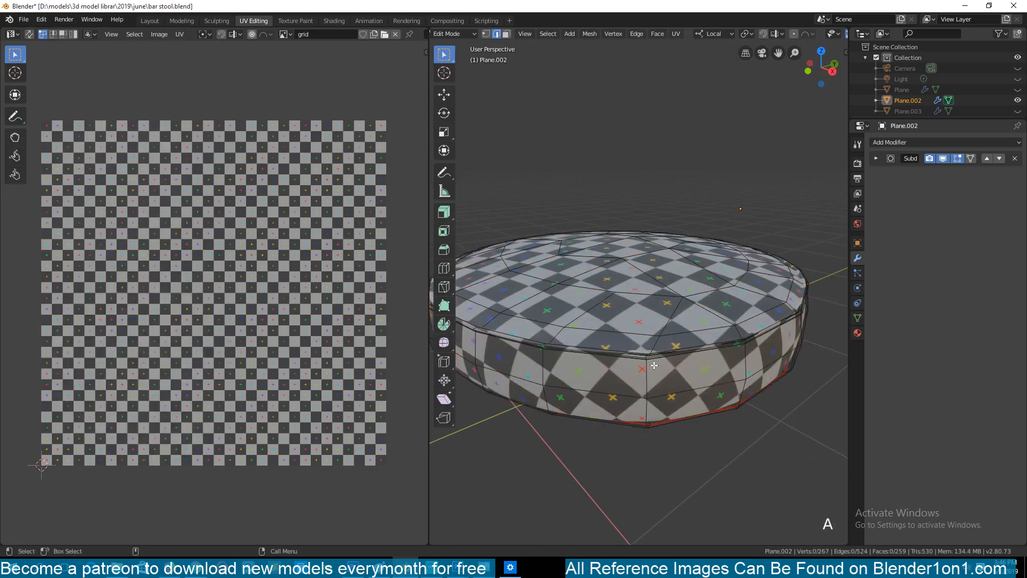
{"action": "middle_click_drag", "start_coordinate": [654, 366], "coordinate": [634, 278]}
{"action": "scroll", "coordinate": [654, 336], "scroll_direction": "up", "scroll_amount": 4}
{"action": "scroll", "coordinate": [631, 309], "scroll_direction": "down", "scroll_amount": 4}
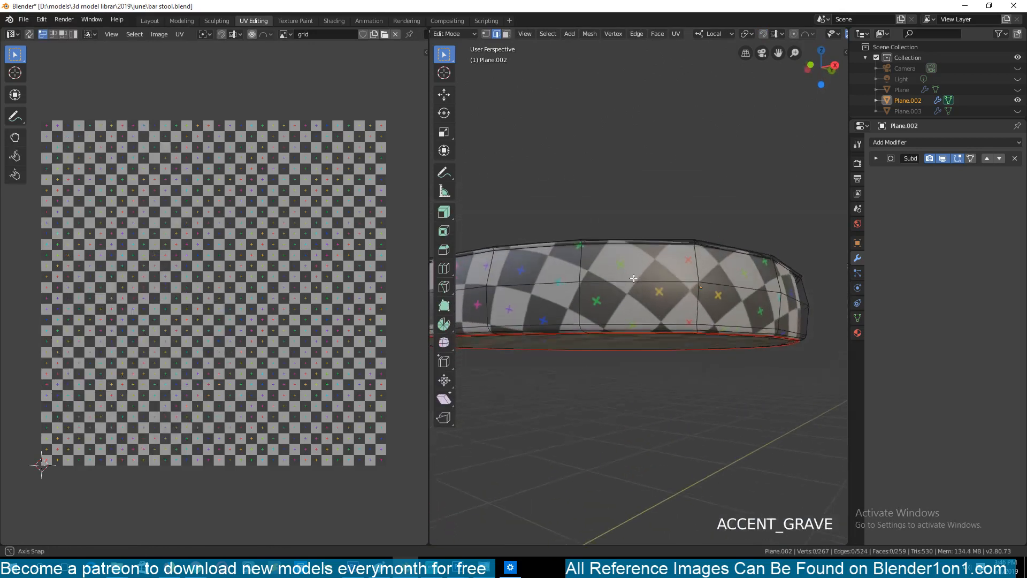
{"action": "scroll", "coordinate": [634, 278], "scroll_direction": "up", "scroll_amount": 2}
{"action": "left_click", "coordinate": [630, 225], "text": "alt"}
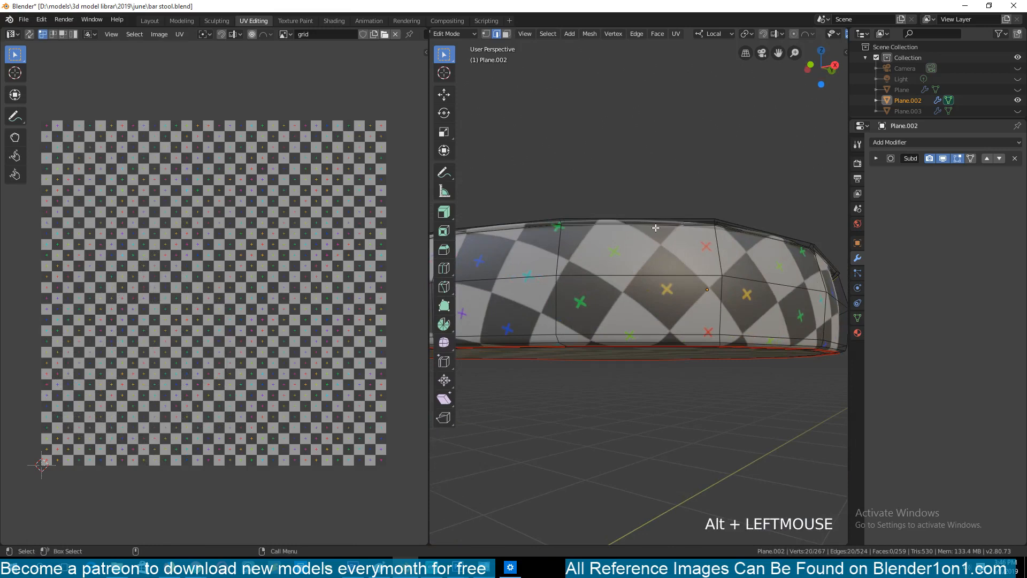
{"action": "key", "text": "ctrl+e"}
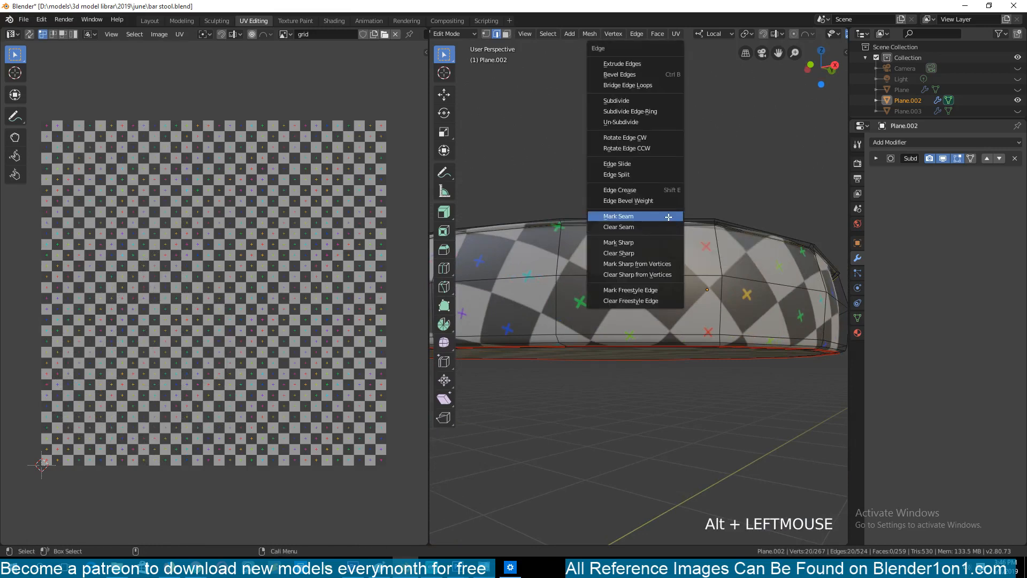
{"action": "left_click", "coordinate": [669, 217]}
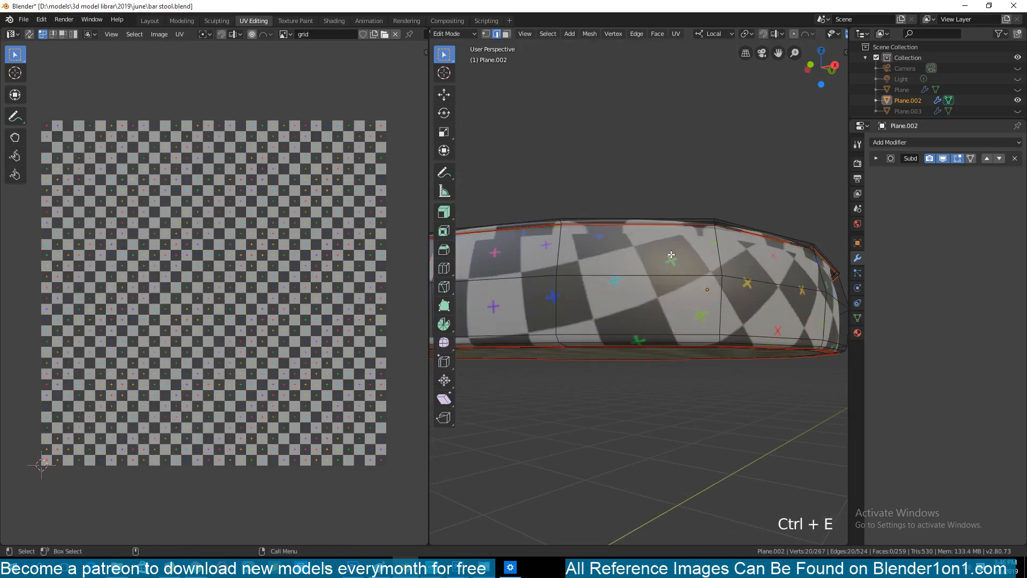
{"action": "key", "text": "grave"}
{"action": "scroll", "coordinate": [644, 264], "scroll_direction": "up", "scroll_amount": 2}
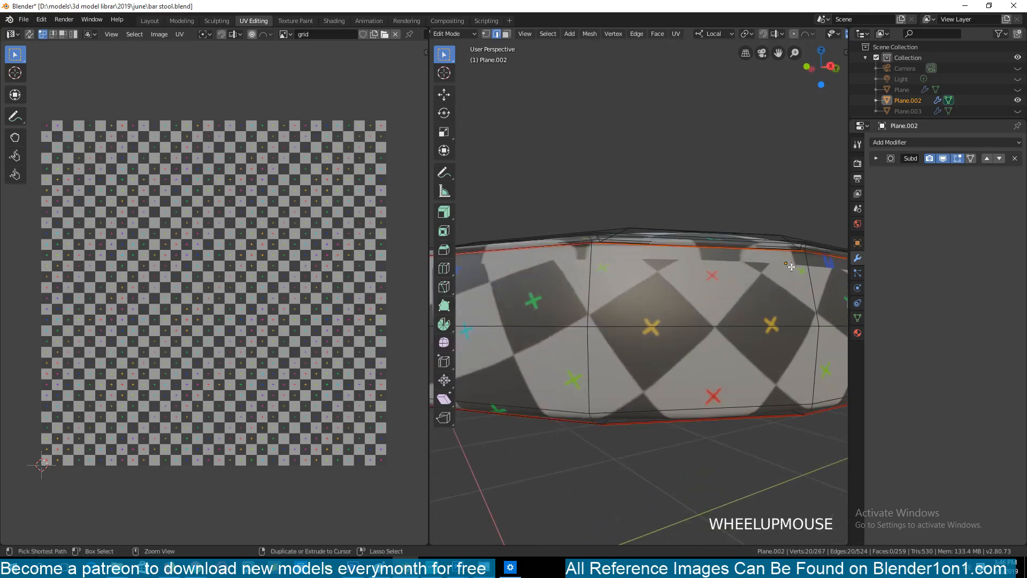
{"action": "key", "text": "ctrl+z"}
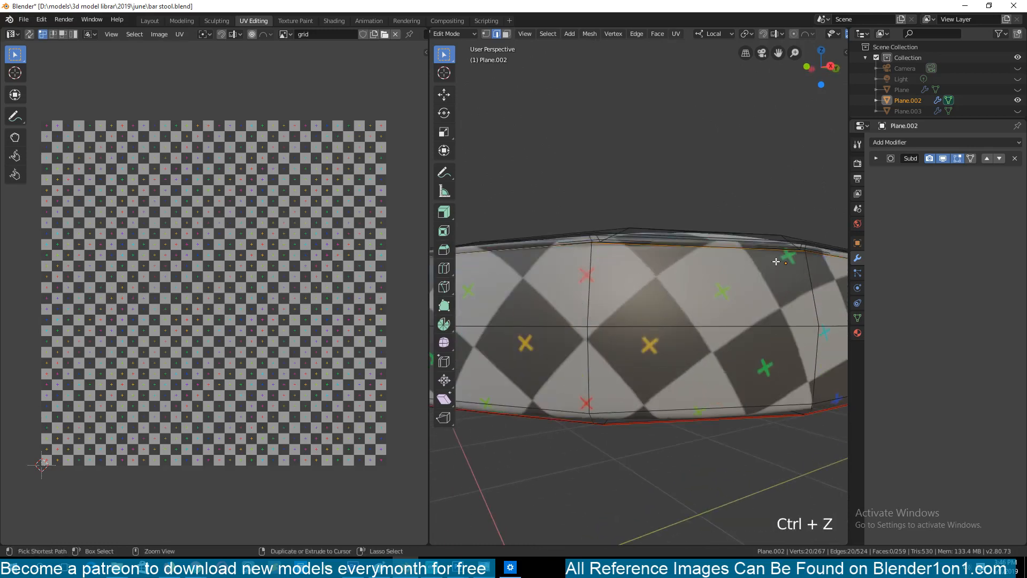
Turn off the subdivision's viewport display and mark the edge loop at the top of the seat's side wall as a seam
{"action": "left_click", "coordinate": [738, 250], "text": "alt"}
{"action": "left_click", "coordinate": [740, 247]}
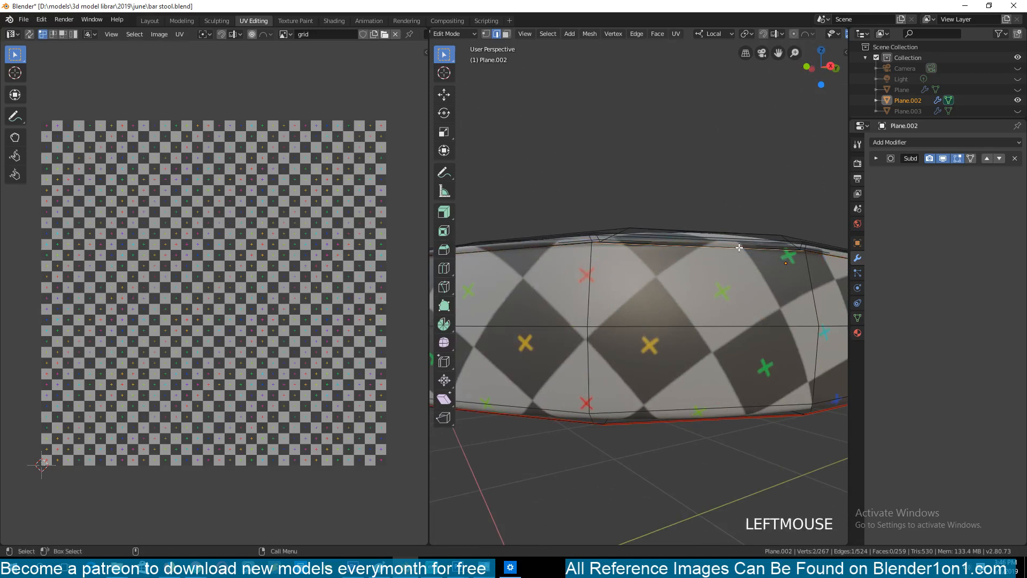
{"action": "key", "text": "KP_Decimal"}
{"action": "scroll", "coordinate": [738, 246], "scroll_direction": "up", "scroll_amount": 3}
{"action": "key", "text": "grave"}
{"action": "scroll", "coordinate": [746, 252], "scroll_direction": "down", "scroll_amount": 2}
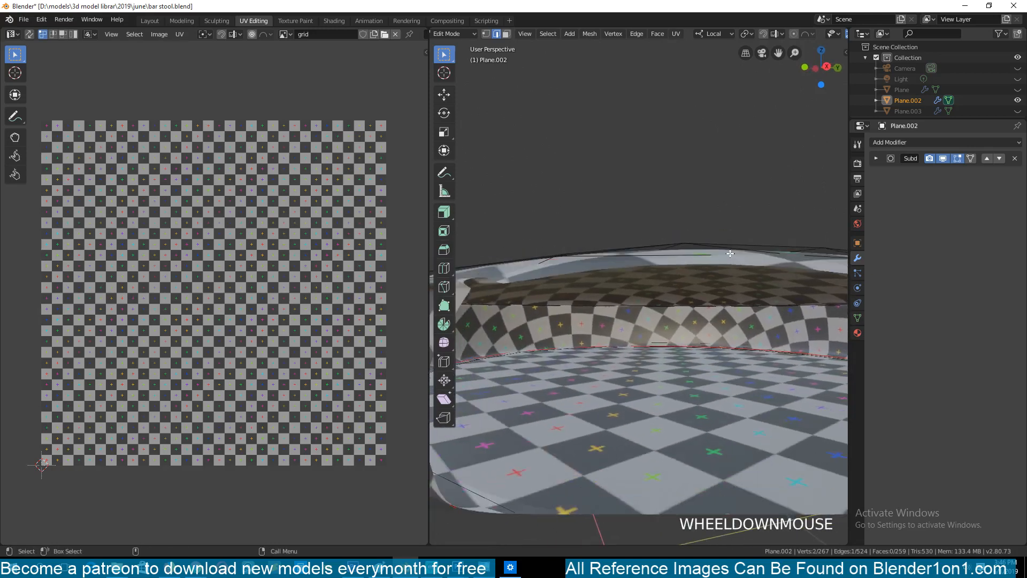
{"action": "scroll", "coordinate": [730, 253], "scroll_direction": "down", "scroll_amount": 1}
{"action": "key", "text": "grave"}
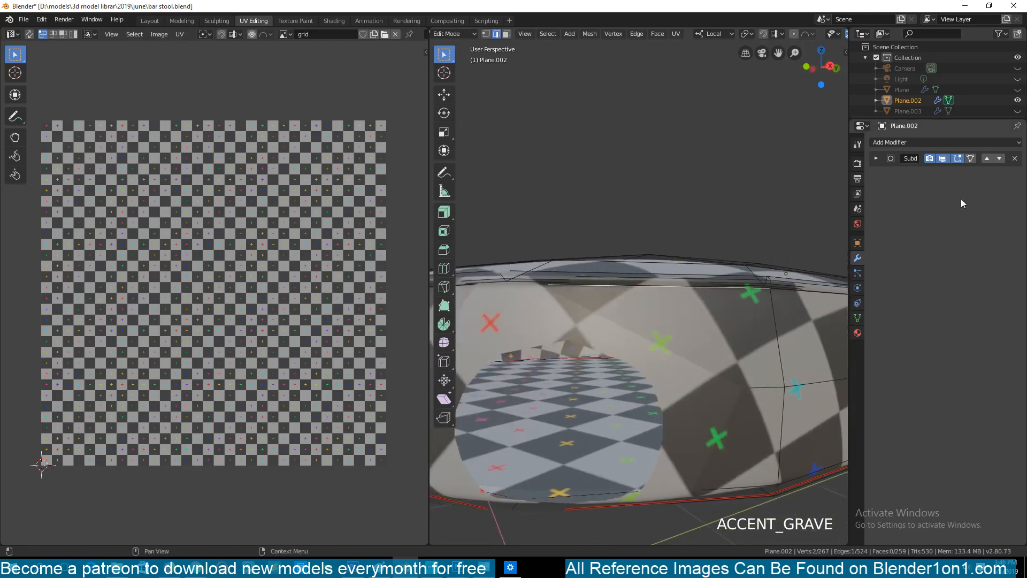
{"action": "left_click", "coordinate": [943, 158]}
{"action": "left_click", "coordinate": [761, 290], "text": "alt"}
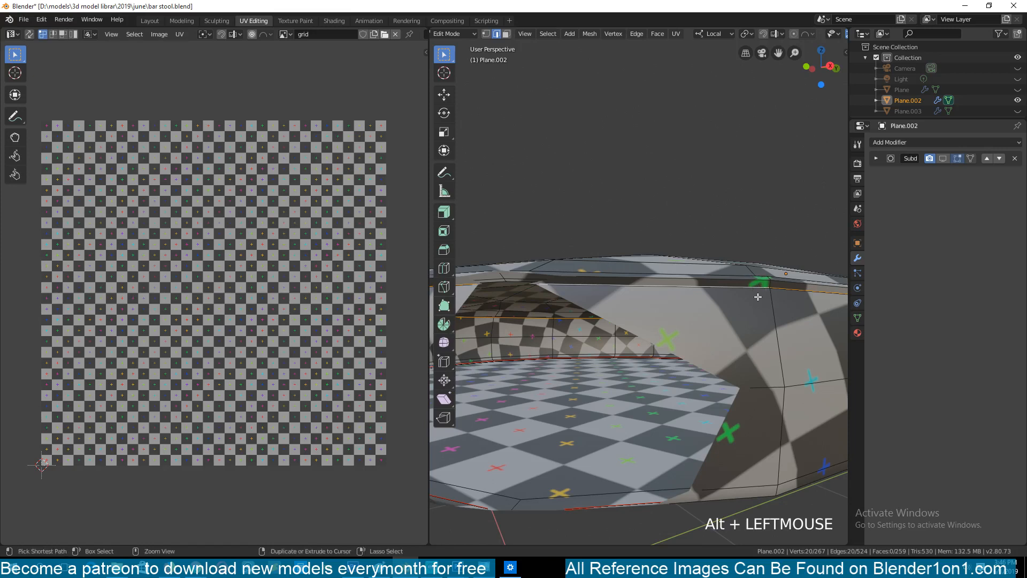
{"action": "key", "text": "ctrl+e"}
{"action": "left_click", "coordinate": [759, 298]}
{"action": "key", "text": "alt+a"}
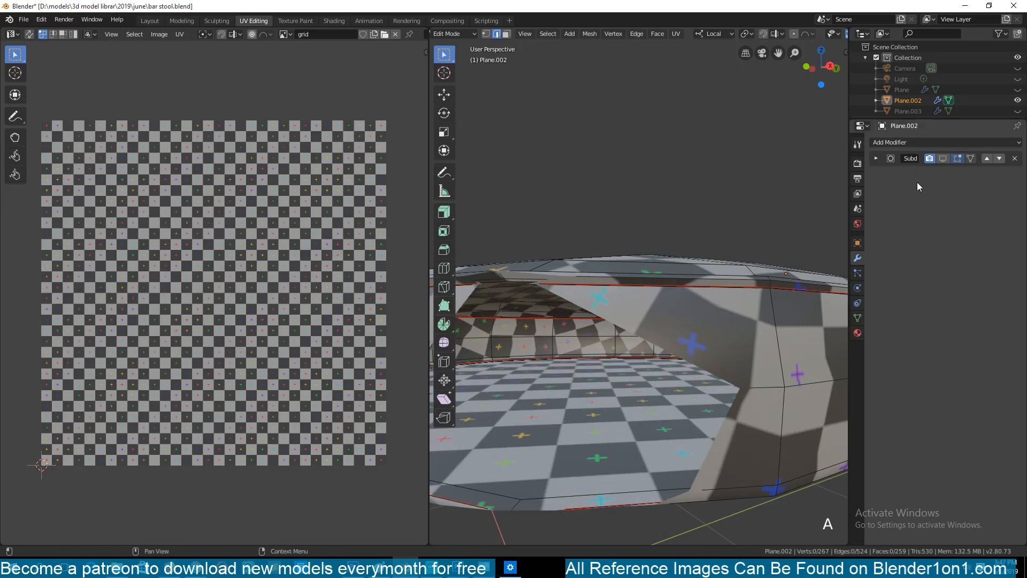
Turn the subdivision's viewport display back on and check the seat's grid pattern in Object Mode
{"action": "left_click", "coordinate": [943, 159]}
{"action": "key", "text": "Tab"}
{"action": "key", "text": "grave"}
{"action": "scroll", "coordinate": [643, 326], "scroll_direction": "down", "scroll_amount": 4}
{"action": "middle_click_drag", "start_coordinate": [642, 326], "coordinate": [585, 337]}
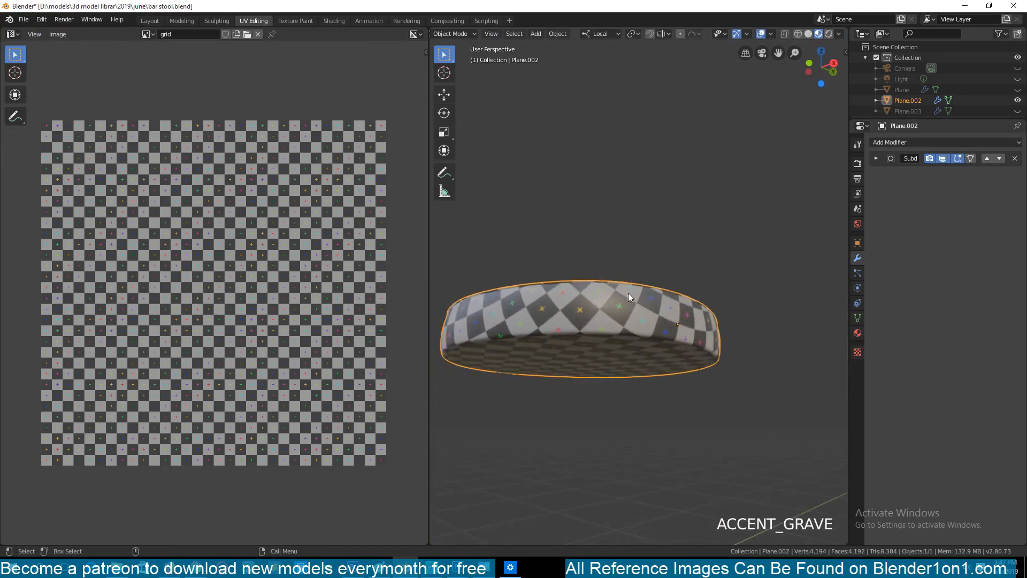
Examine the seat's UV islands, comparing the side wall's face loops with their ring-shaped island in the UV layout
{"action": "key", "text": "Tab"}
{"action": "key", "text": "a"}
{"action": "scroll", "coordinate": [589, 332], "scroll_direction": "up", "scroll_amount": 2}
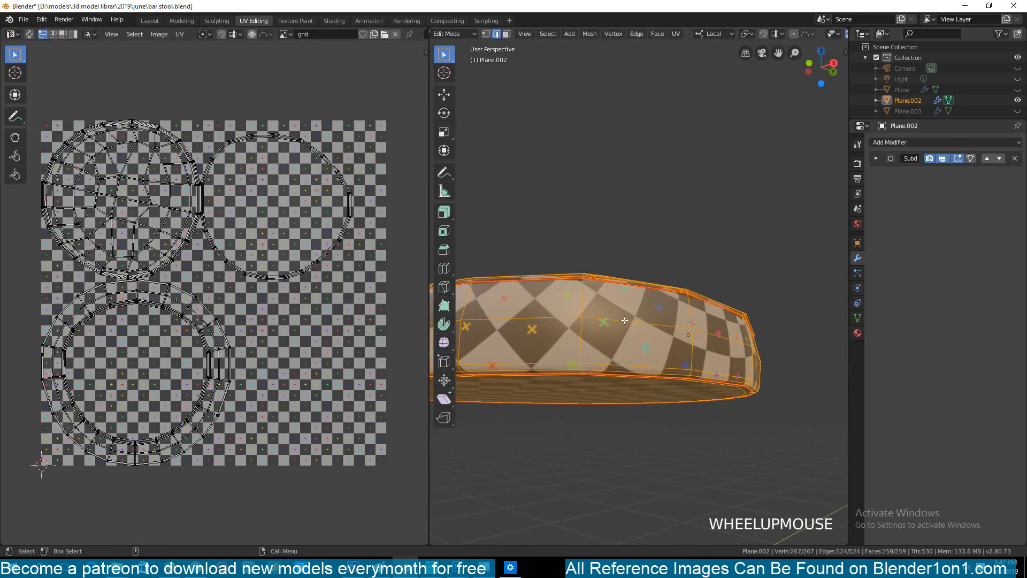
{"action": "key", "text": "3"}
{"action": "left_click", "coordinate": [606, 320], "text": "alt"}
{"action": "left_click", "coordinate": [665, 315], "text": "alt+shift"}
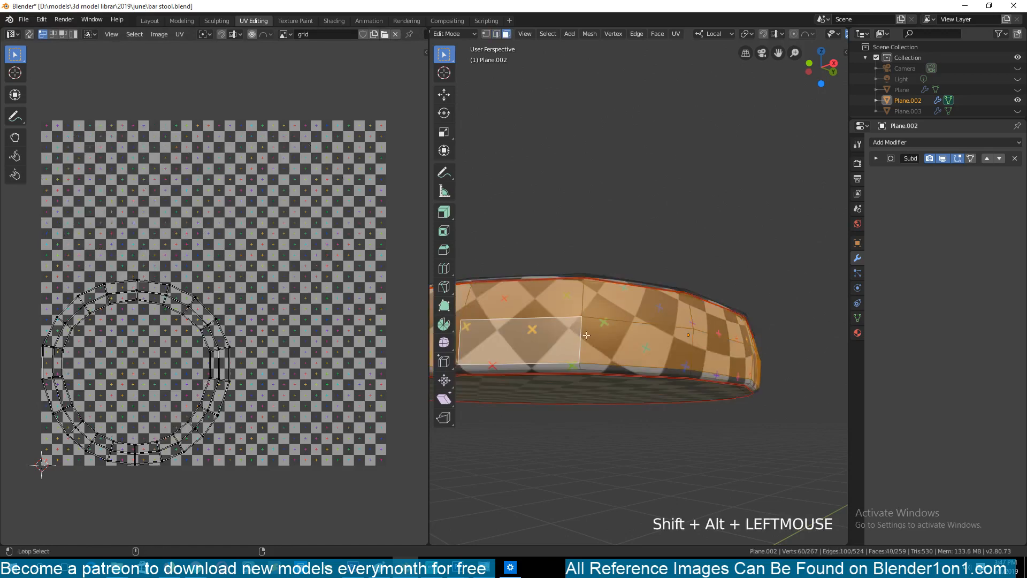
{"action": "key", "text": "a"}
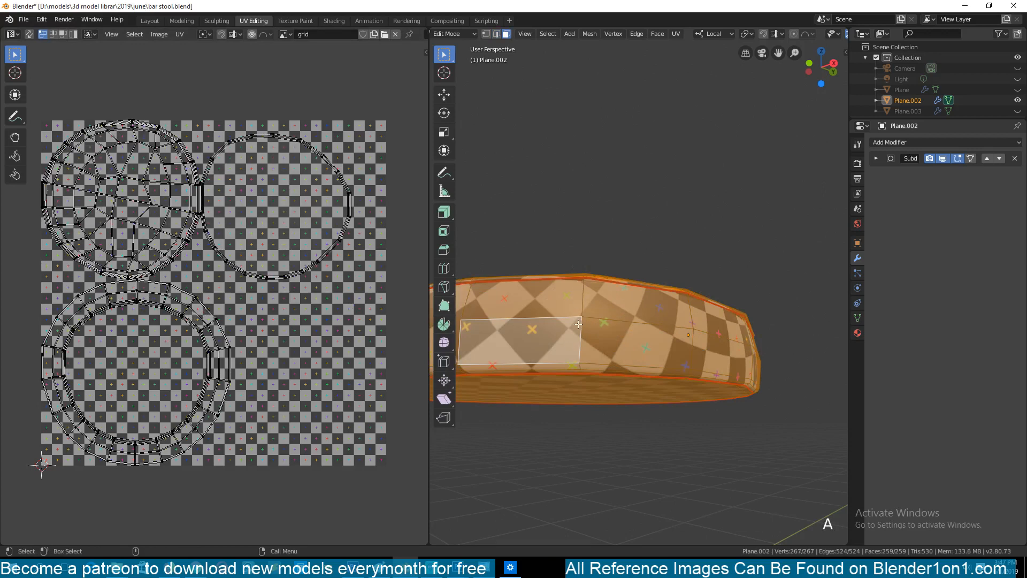
{"action": "key", "text": "2"}
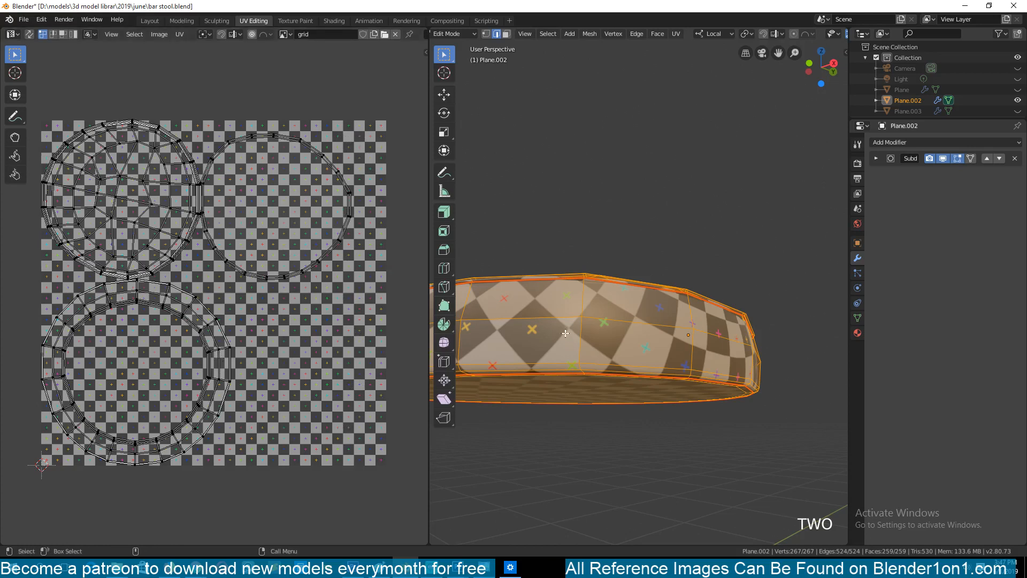
{"action": "key", "text": "alt+a"}
{"action": "key", "text": "a"}
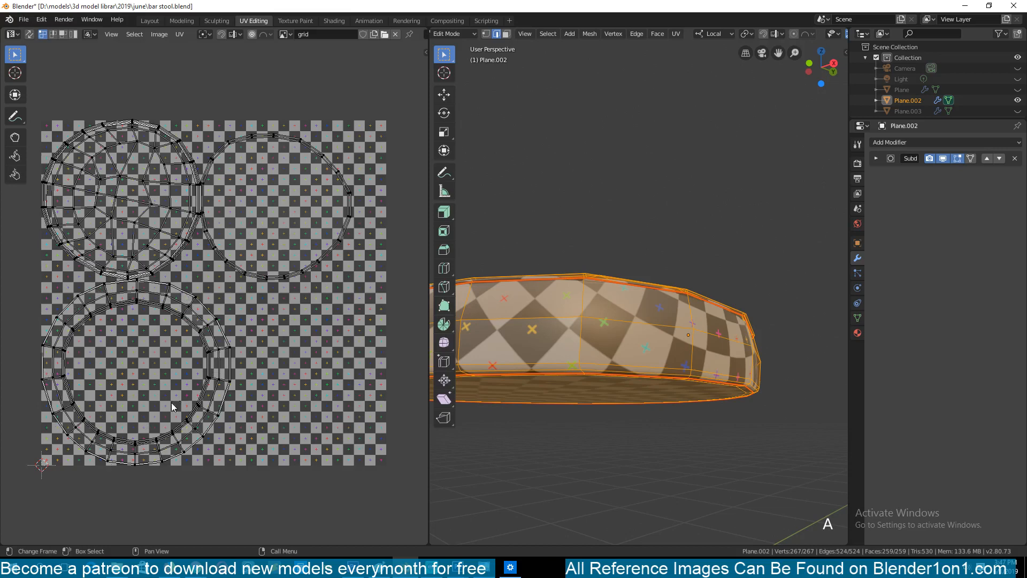
{"action": "scroll", "coordinate": [221, 311], "scroll_direction": "up", "scroll_amount": 3}
{"action": "scroll", "coordinate": [221, 310], "scroll_direction": "up", "scroll_amount": 3}
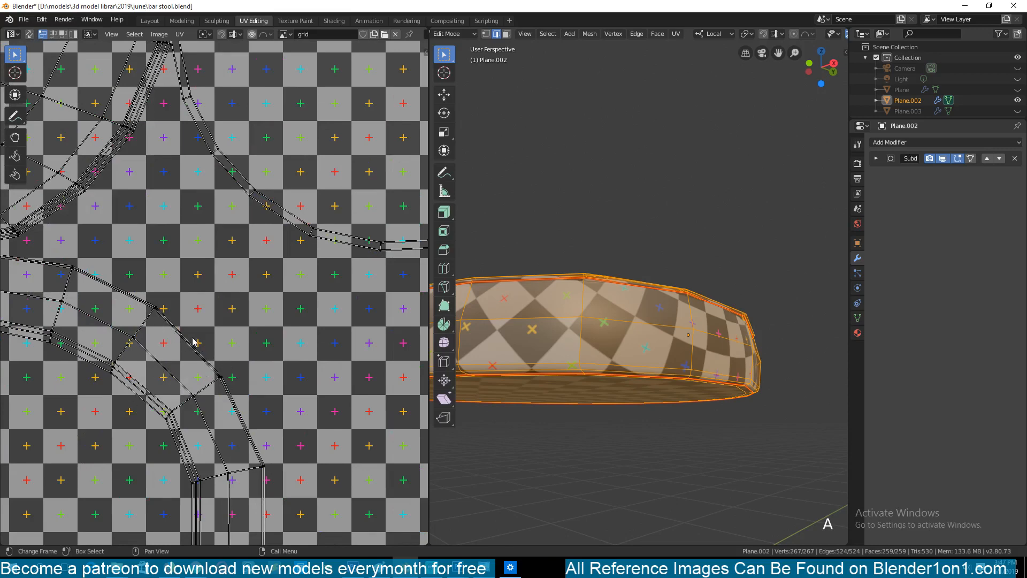
Mark a vertical edge across the seat's side wall as a seam and unwrap the whole seat again
{"action": "scroll", "coordinate": [188, 364], "scroll_direction": "down", "scroll_amount": 3}
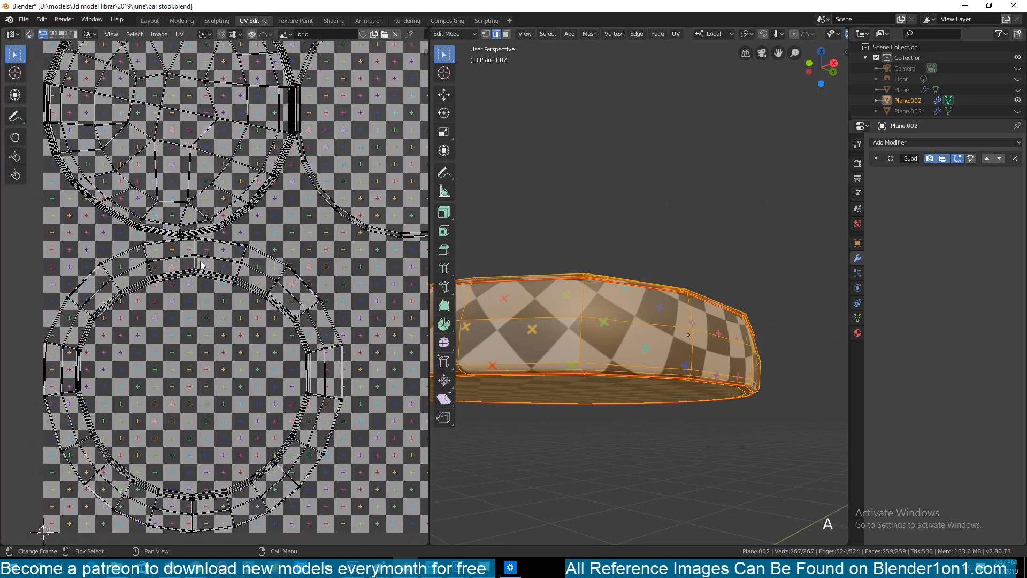
{"action": "left_click", "coordinate": [201, 264], "text": "alt"}
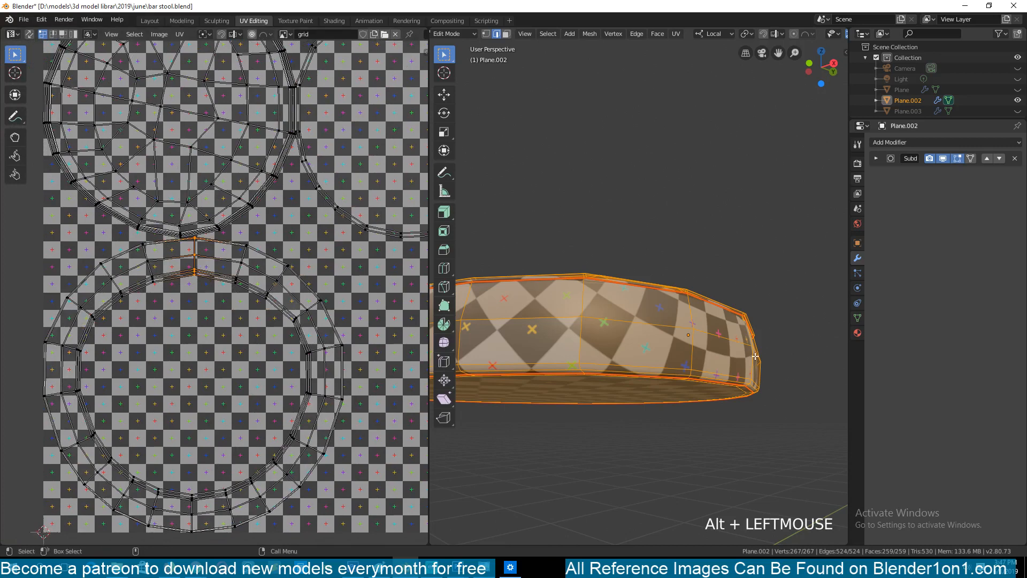
{"action": "scroll", "coordinate": [541, 313], "scroll_direction": "down", "scroll_amount": 3}
{"action": "key", "text": "grave"}
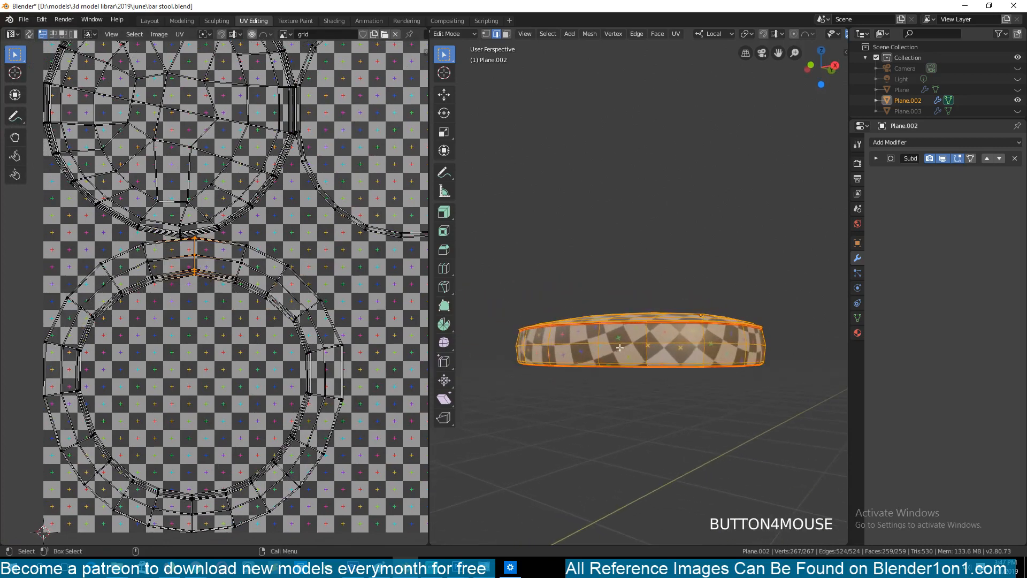
{"action": "key", "text": "alt+a"}
{"action": "key", "text": "a"}
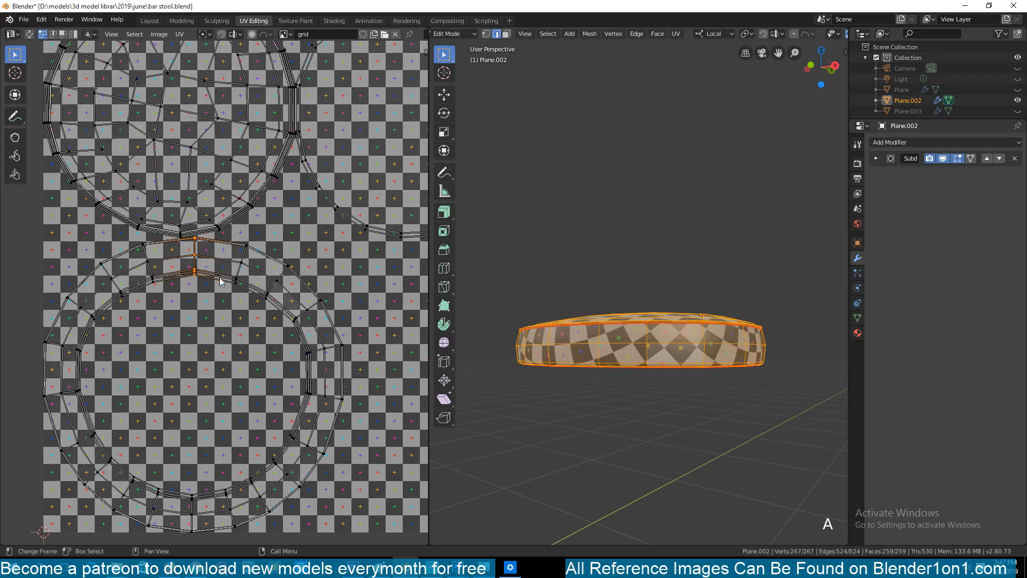
{"action": "key", "text": "ctrl+e"}
{"action": "left_click", "coordinate": [257, 271]}
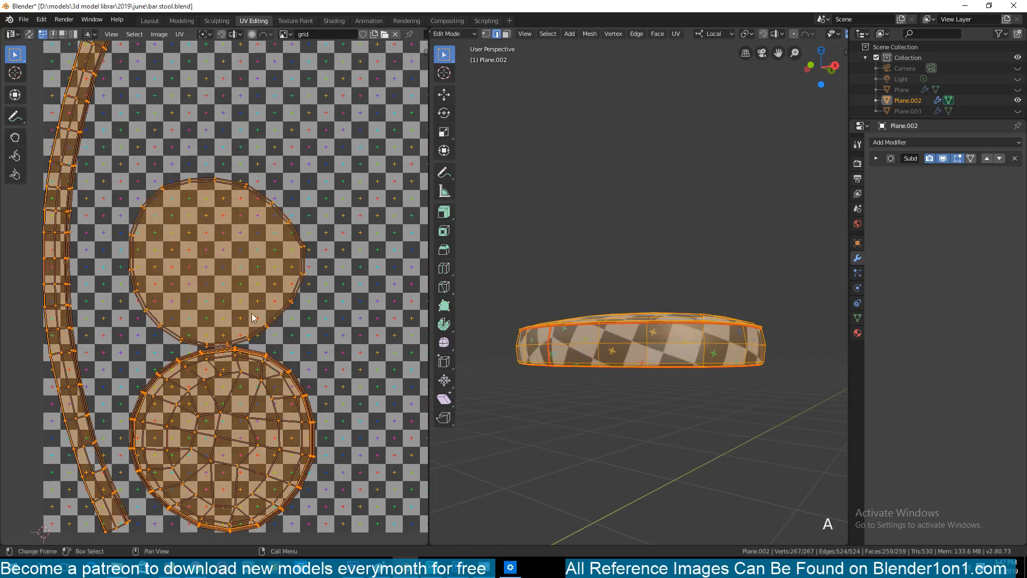
Examine the side wall's strip-shaped UV island and compare it with the grid pattern on the seat's side
{"action": "middle_click_drag", "start_coordinate": [104, 206], "coordinate": [202, 233]}
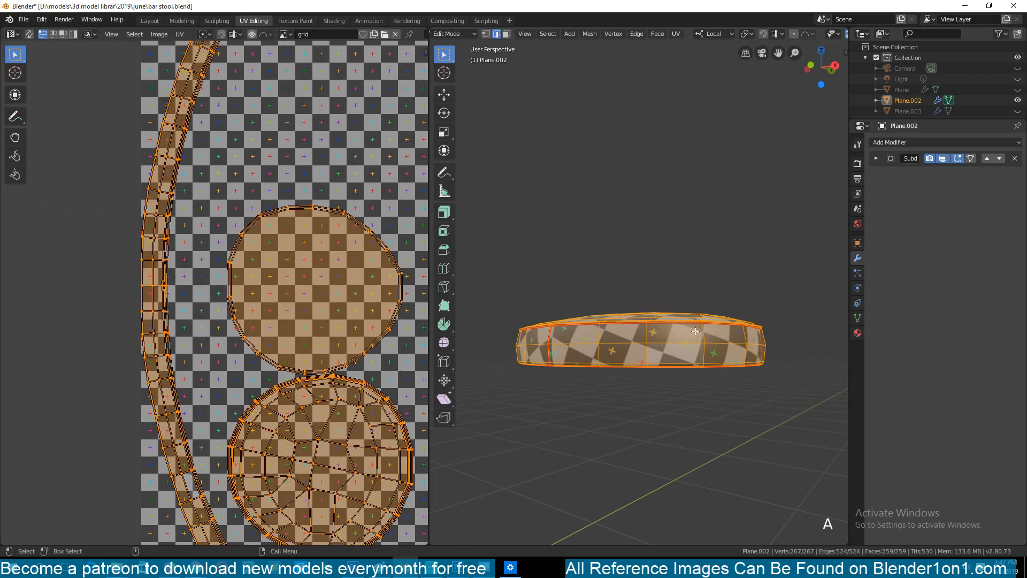
{"action": "key", "text": "grave"}
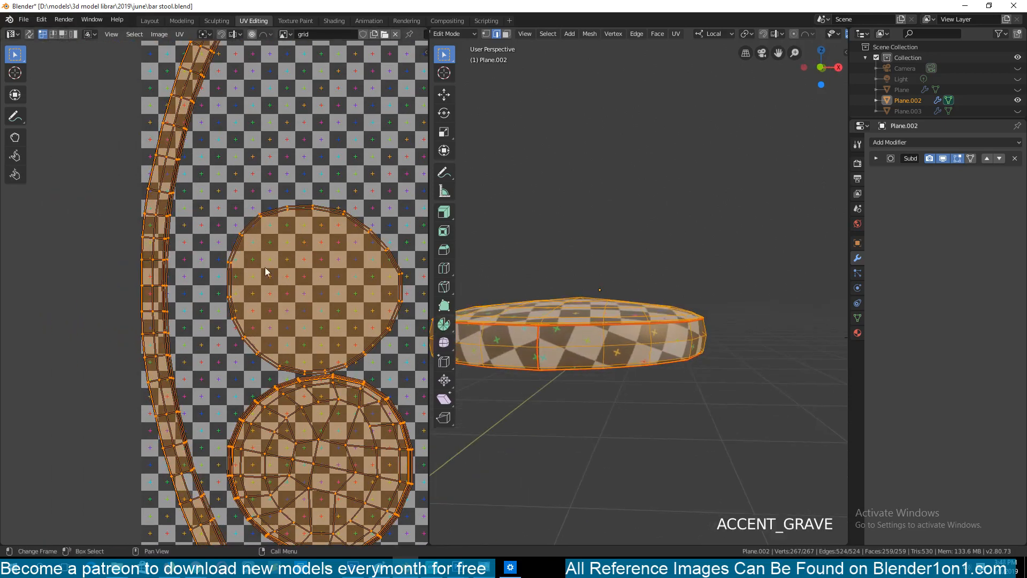
{"action": "middle_click_drag", "start_coordinate": [340, 290], "coordinate": [379, 305]}
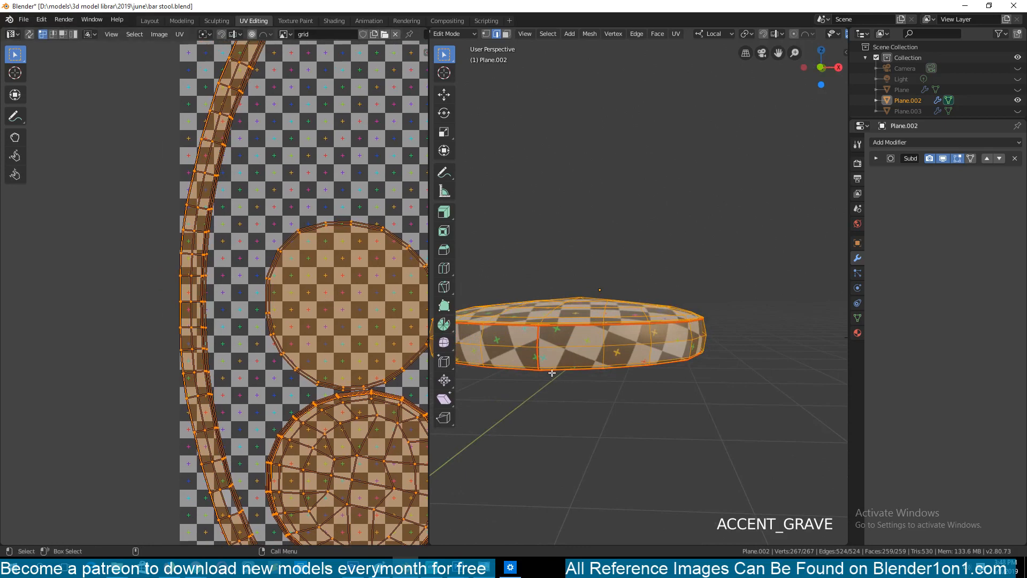
{"action": "scroll", "coordinate": [212, 215], "scroll_direction": "down", "scroll_amount": 3}
{"action": "scroll", "coordinate": [224, 232], "scroll_direction": "up", "scroll_amount": 4}
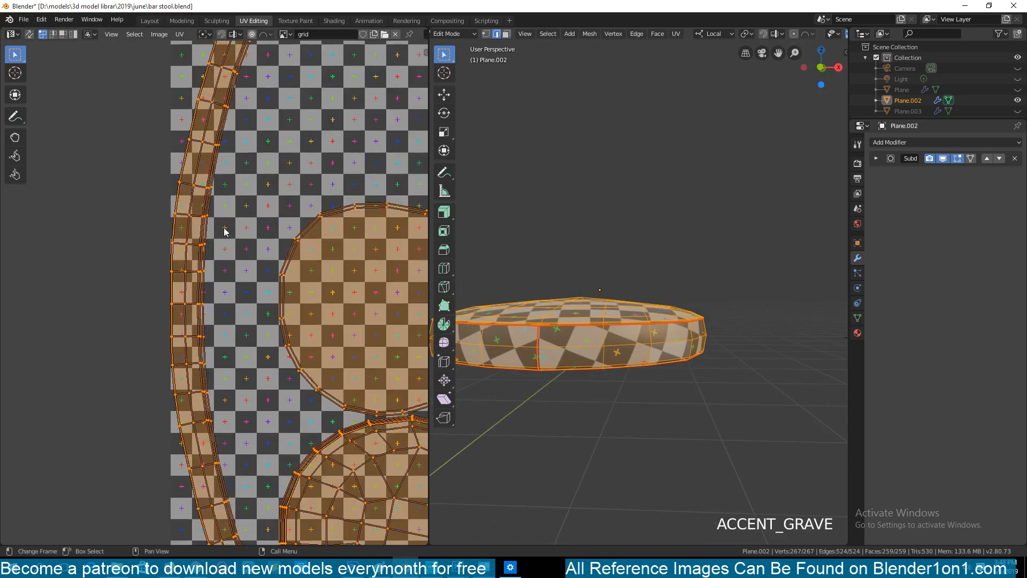
{"action": "scroll", "coordinate": [209, 231], "scroll_direction": "up", "scroll_amount": 4}
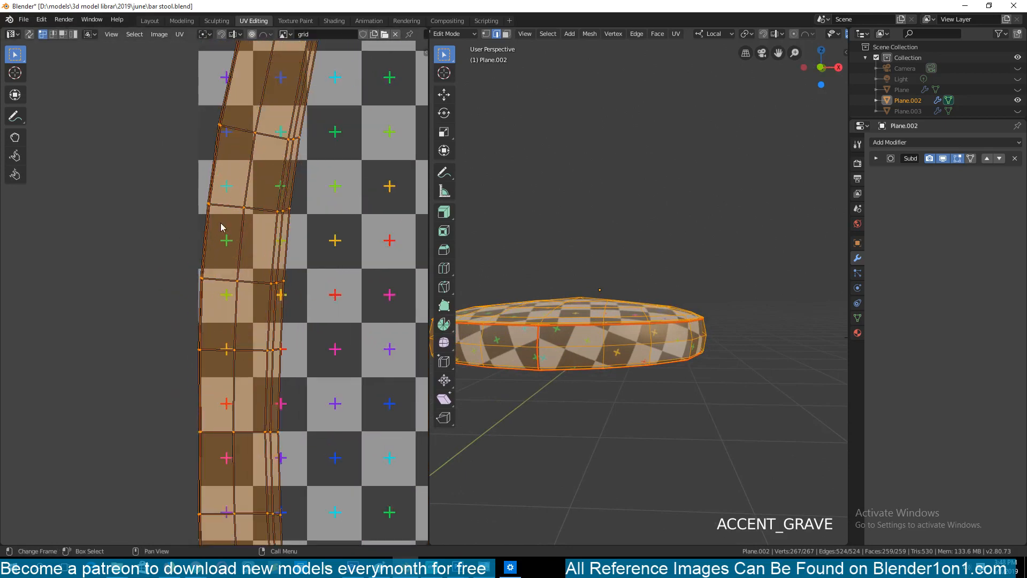
{"action": "middle_click_drag", "start_coordinate": [229, 142], "coordinate": [213, 338]}
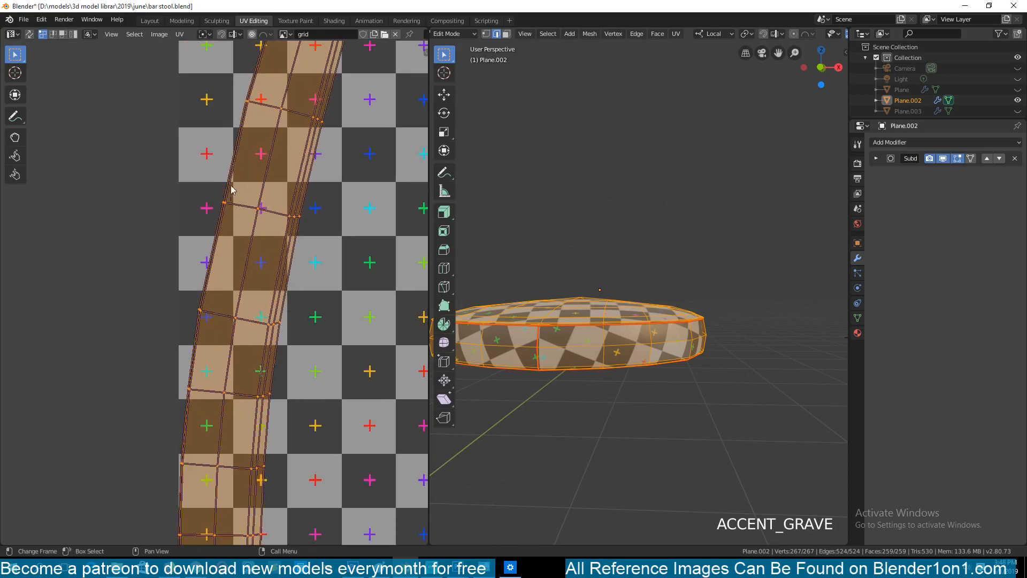
{"action": "scroll", "coordinate": [259, 229], "scroll_direction": "down", "scroll_amount": 2}
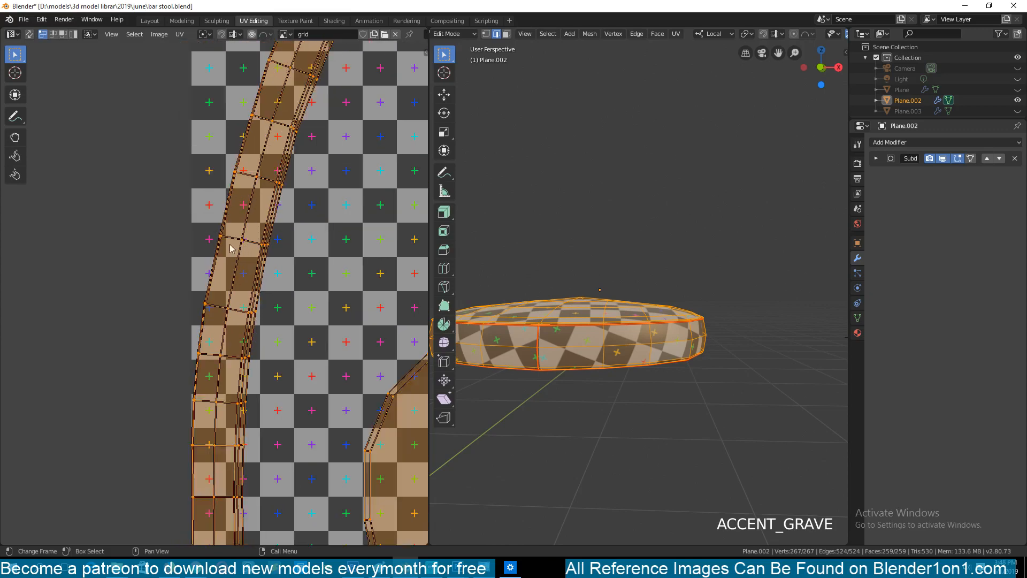
Try scaling the outer long edge loop of the side wall's UV strip along X, and apply Straighten X to it
{"action": "left_click", "coordinate": [262, 236], "text": "alt"}
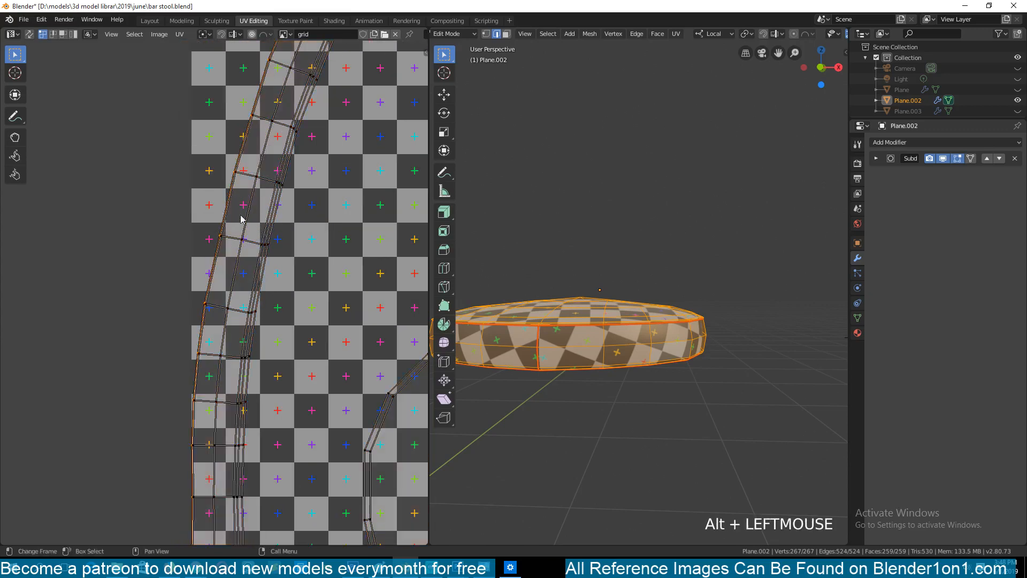
{"action": "key", "text": "s"}
{"action": "key", "text": "x"}
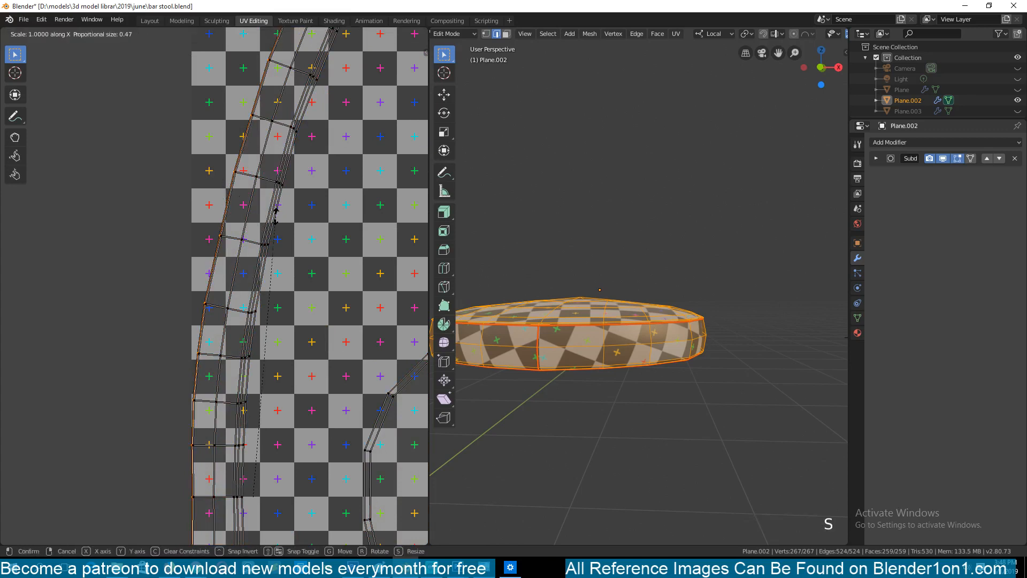
{"action": "right_click", "coordinate": [277, 220]}
{"action": "right_click", "coordinate": [230, 123]}
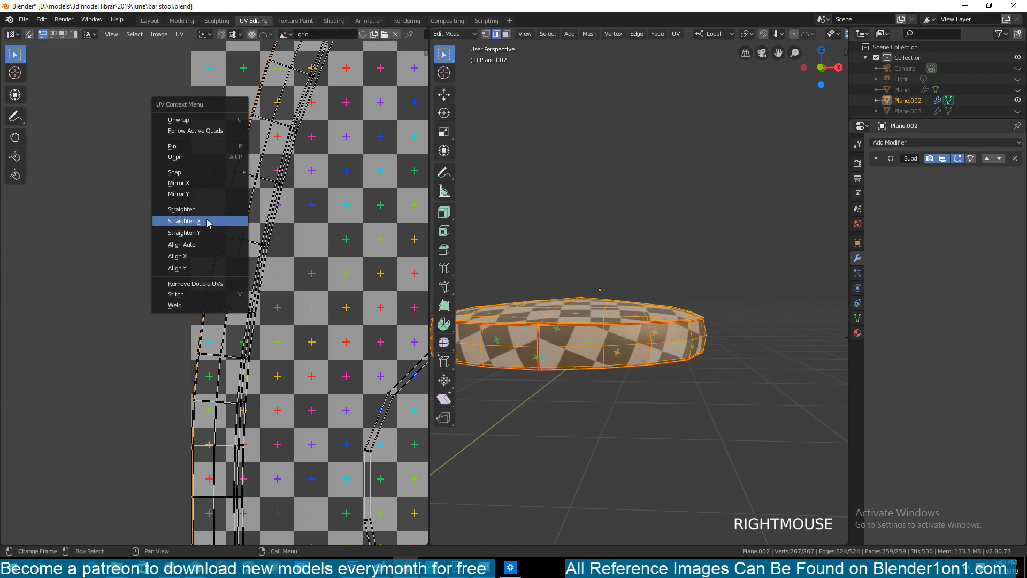
{"action": "left_click", "coordinate": [208, 221]}
{"action": "scroll", "coordinate": [277, 236], "scroll_direction": "down", "scroll_amount": 6}
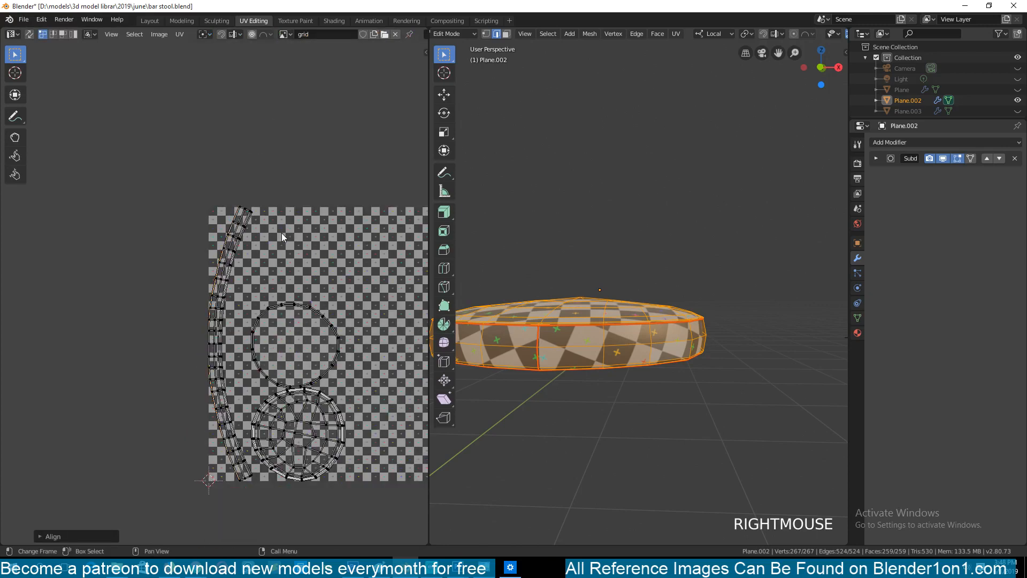
Try Straighten Y and Align X on the outer long edge loop of the UV strip, undoing each
{"action": "scroll", "coordinate": [281, 234], "scroll_direction": "up", "scroll_amount": 4}
{"action": "left_click", "coordinate": [216, 243], "text": "alt"}
{"action": "right_click", "coordinate": [214, 243]}
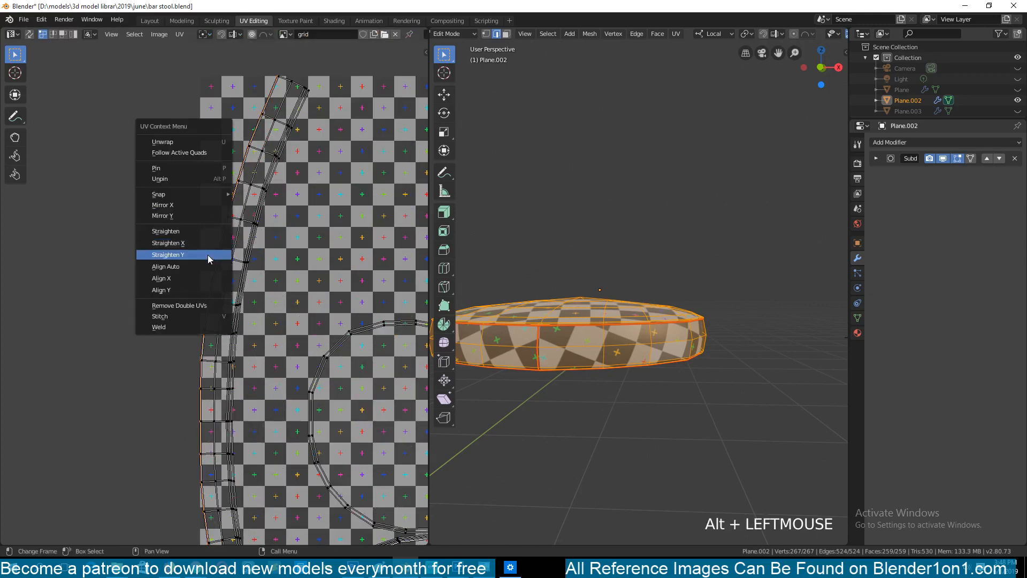
{"action": "left_click", "coordinate": [207, 255]}
{"action": "key", "text": "ctrl+z"}
{"action": "right_click", "coordinate": [211, 230]}
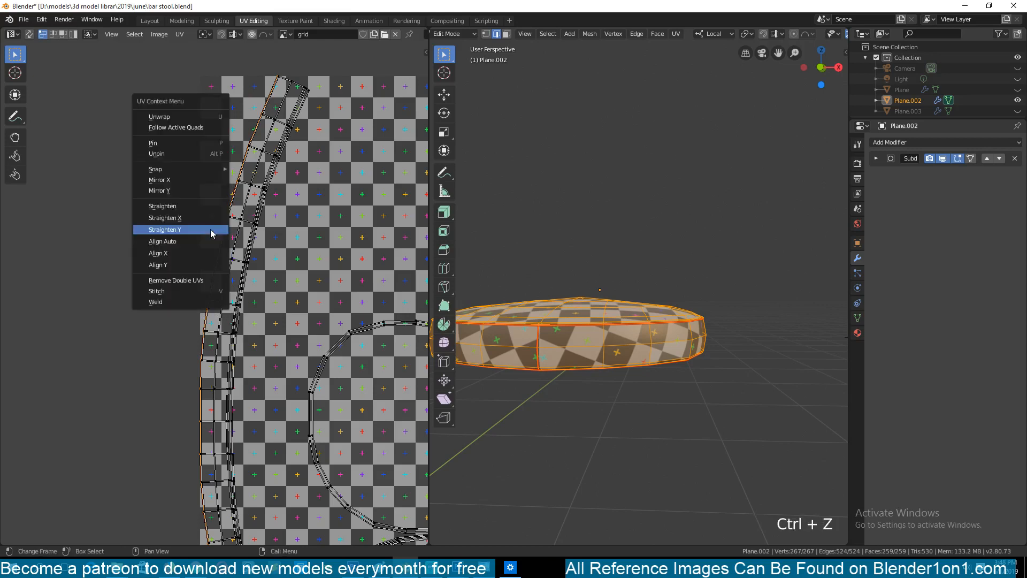
{"action": "left_click", "coordinate": [197, 253]}
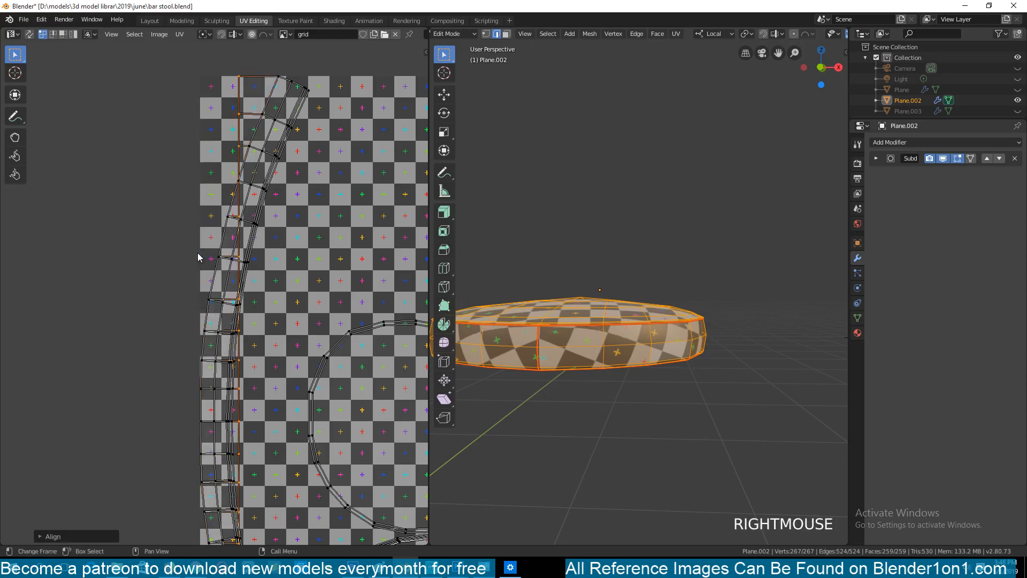
{"action": "key", "text": "ctrl+z"}
Straighten the first three long edge loops on the outer side of the curved UV strip with Align X
{"action": "right_click", "coordinate": [211, 239]}
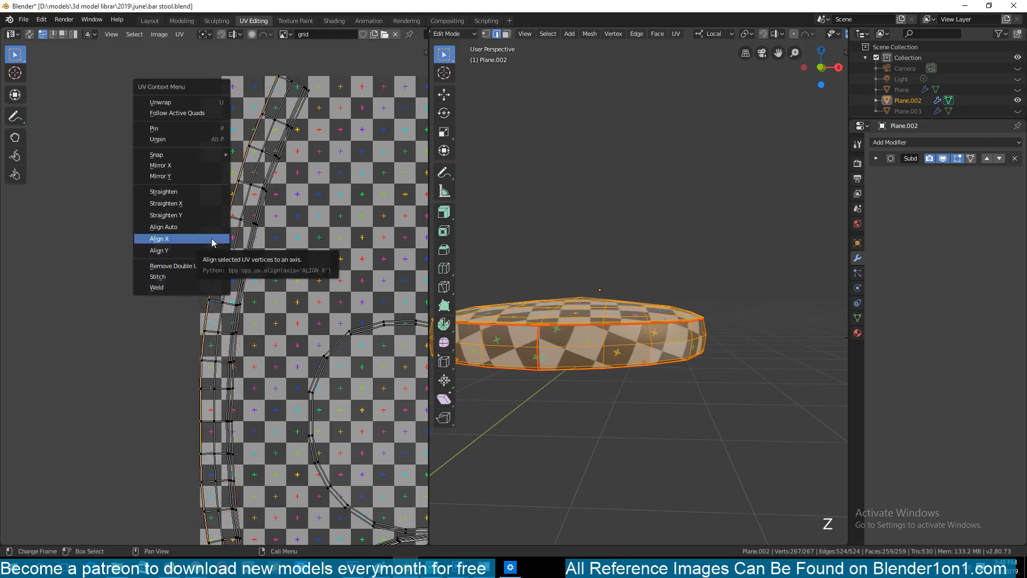
{"action": "left_click", "coordinate": [211, 239]}
{"action": "left_click", "coordinate": [223, 240], "text": "alt"}
{"action": "right_click", "coordinate": [223, 239]}
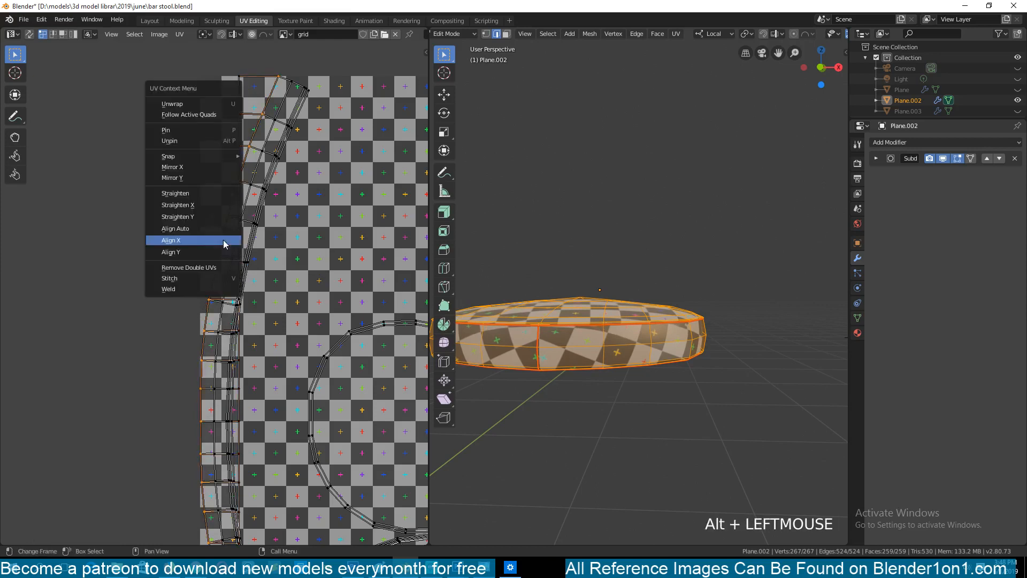
{"action": "left_click", "coordinate": [223, 240]}
{"action": "left_click", "coordinate": [234, 244], "text": "alt"}
{"action": "right_click", "coordinate": [235, 242]}
{"action": "left_click", "coordinate": [236, 241]}
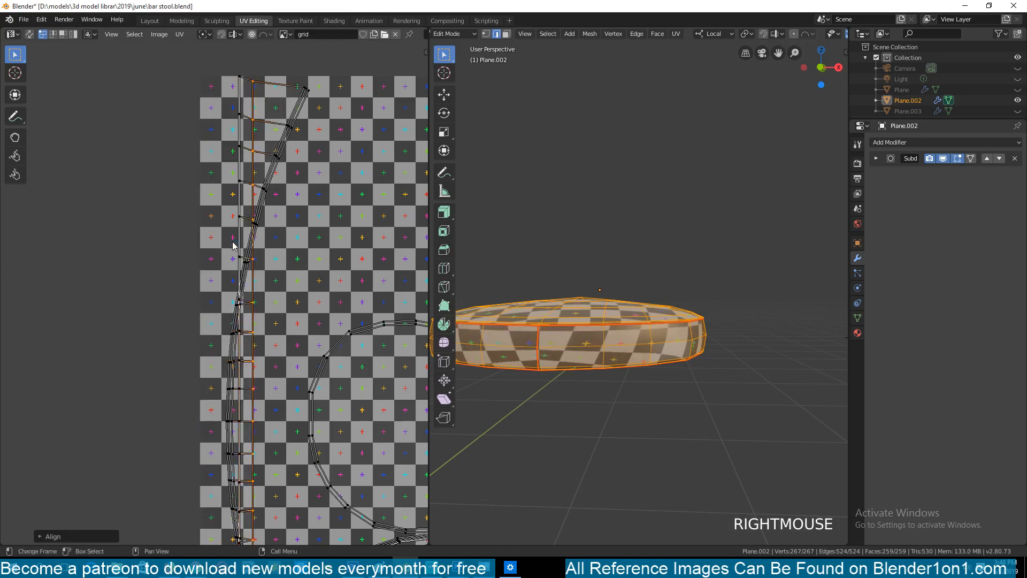
Straighten the remaining long edge loops on the inner side of the curved UV strip with Align X
{"action": "left_click", "coordinate": [247, 241], "text": "alt"}
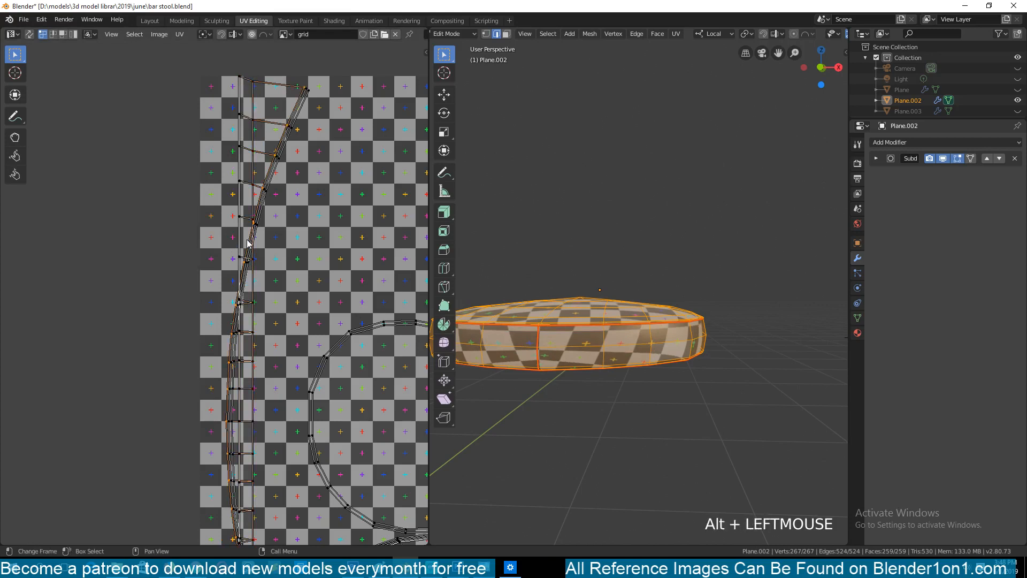
{"action": "right_click", "coordinate": [246, 239]}
{"action": "left_click", "coordinate": [246, 239]}
{"action": "left_click", "coordinate": [253, 251], "text": "alt"}
{"action": "right_click", "coordinate": [248, 243]}
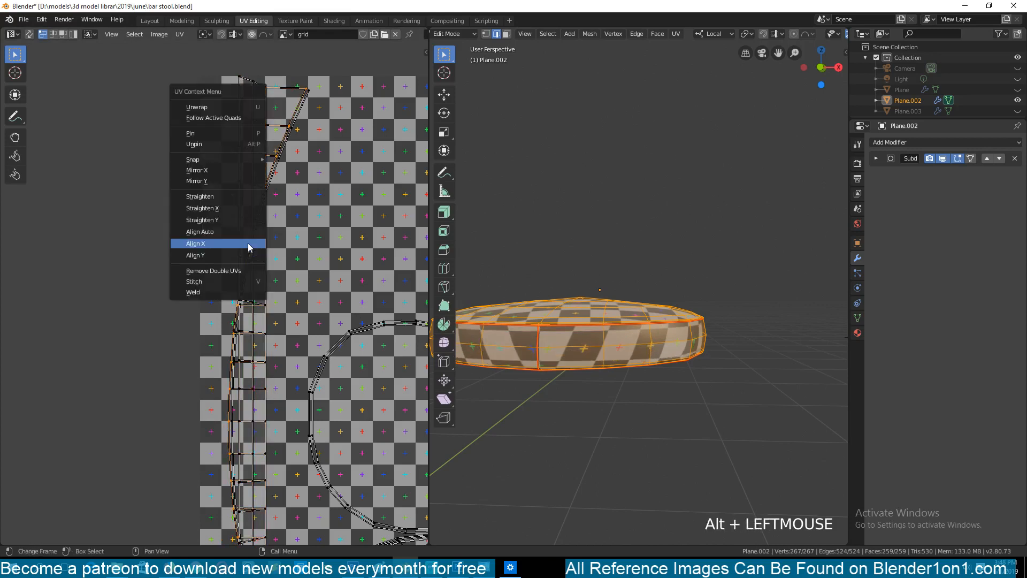
{"action": "left_click", "coordinate": [248, 243]}
{"action": "left_click", "coordinate": [259, 248], "text": "alt"}
{"action": "right_click", "coordinate": [264, 239]}
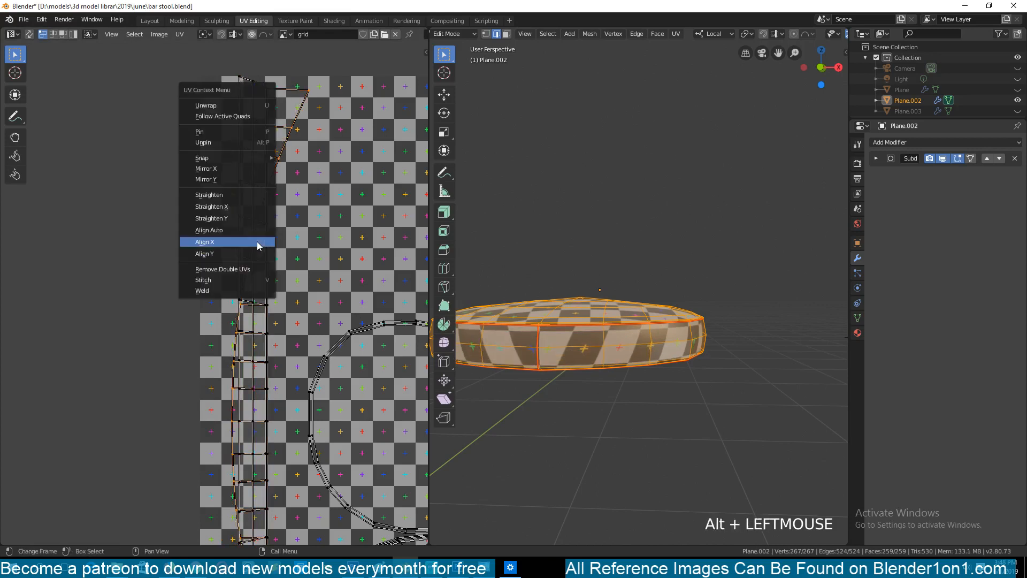
{"action": "left_click", "coordinate": [264, 239]}
{"action": "scroll", "coordinate": [345, 309], "scroll_direction": "down", "scroll_amount": 2}
{"action": "middle_click_drag", "start_coordinate": [344, 306], "coordinate": [332, 209]}
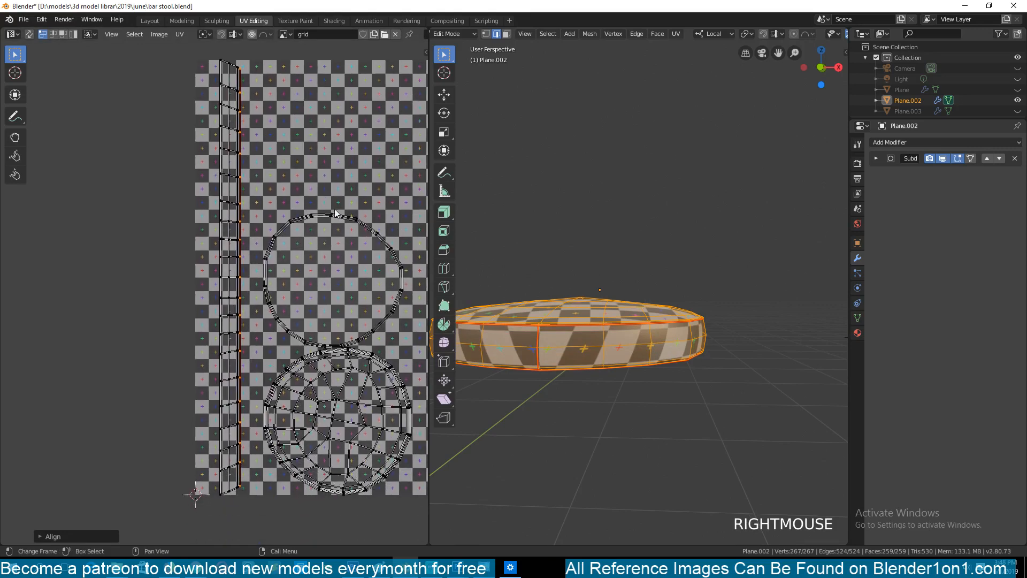
Level the top two slanted cross edges of the side wall's UV strip with Align Y
{"action": "middle_click_drag", "start_coordinate": [216, 136], "coordinate": [247, 257]}
{"action": "scroll", "coordinate": [247, 256], "scroll_direction": "up", "scroll_amount": 5}
{"action": "scroll", "coordinate": [213, 338], "scroll_direction": "up", "scroll_amount": 1}
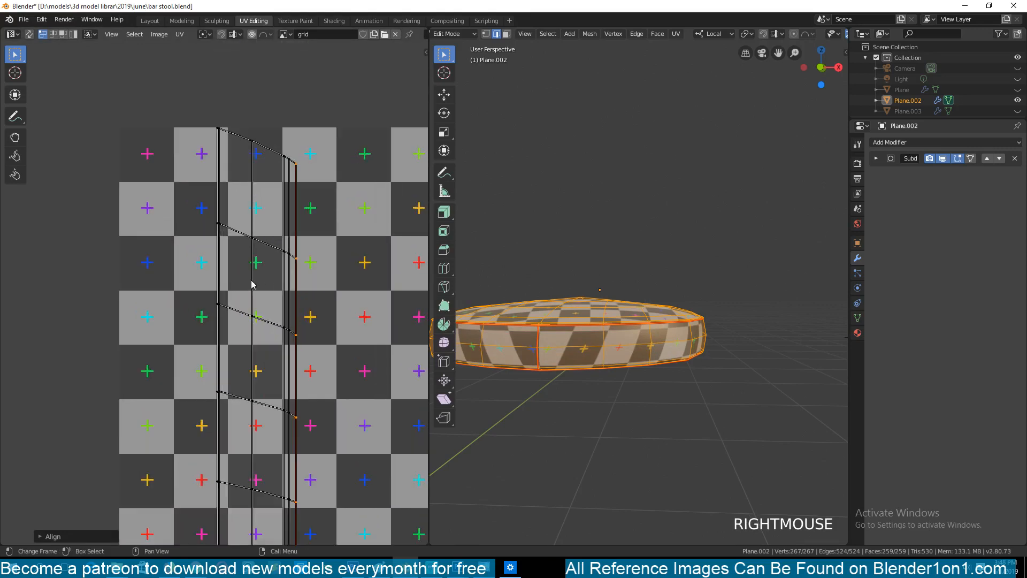
{"action": "left_click", "coordinate": [259, 153], "text": "alt"}
{"action": "right_click", "coordinate": [260, 153]}
{"action": "left_click", "coordinate": [258, 189]}
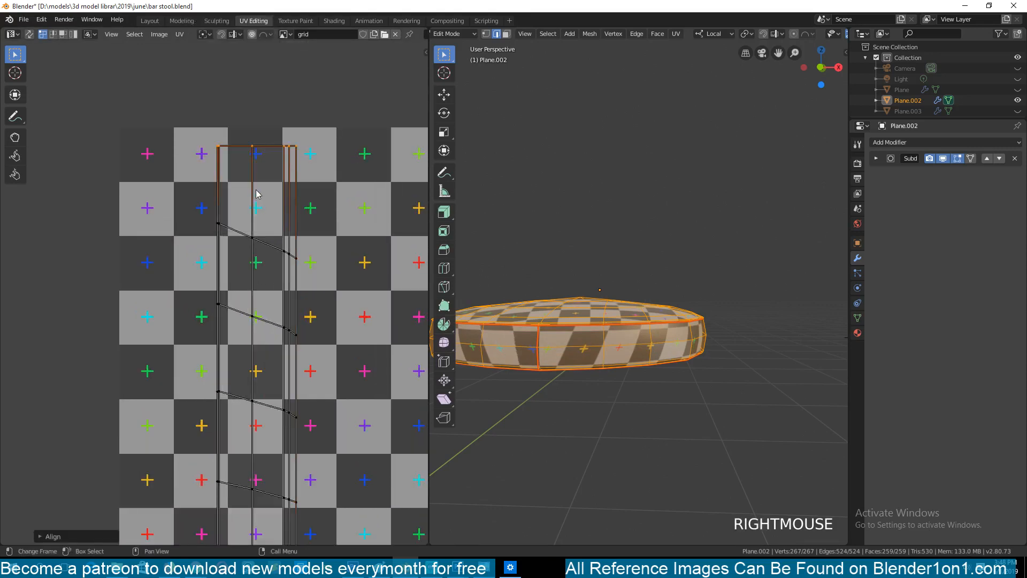
{"action": "left_click", "coordinate": [273, 246], "text": "alt"}
{"action": "right_click", "coordinate": [274, 246]}
{"action": "left_click", "coordinate": [273, 246]}
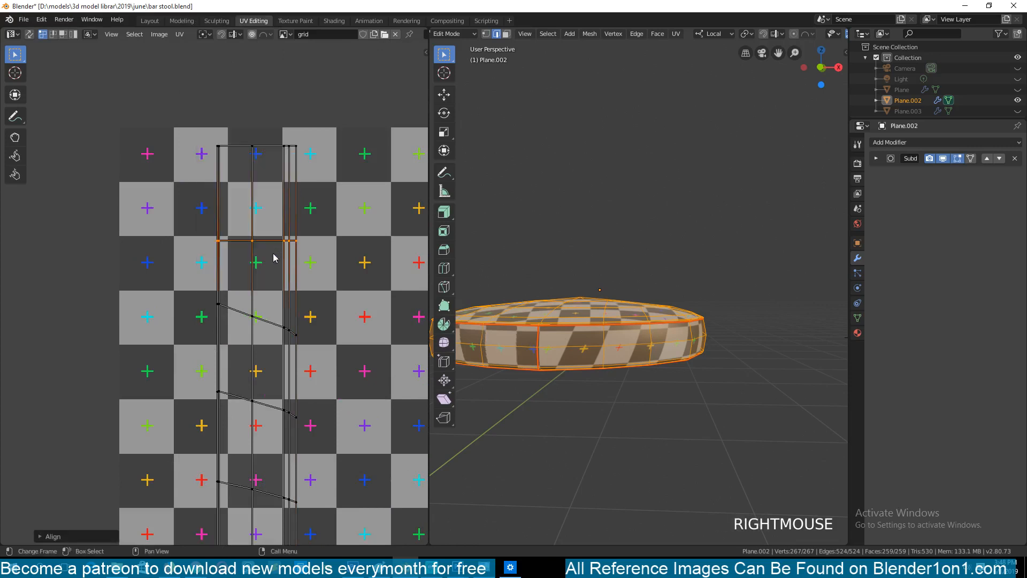
Level the third and fourth cross edges from the top of the UV strip with Align Y
{"action": "left_click", "coordinate": [266, 328], "text": "alt"}
{"action": "right_click", "coordinate": [267, 326]}
{"action": "left_click", "coordinate": [267, 327]}
{"action": "left_click", "coordinate": [261, 406], "text": "alt"}
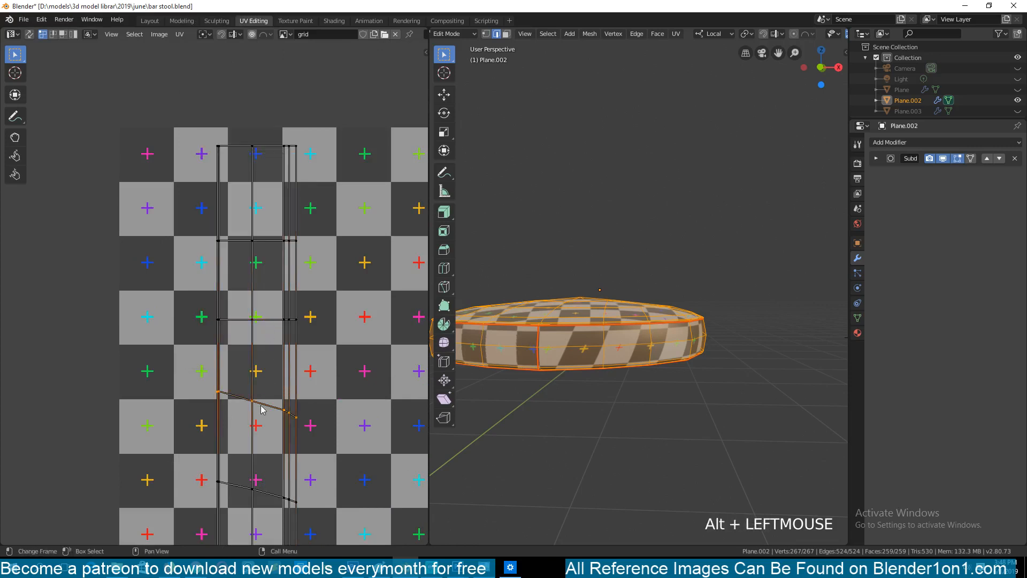
{"action": "right_click", "coordinate": [261, 406]}
{"action": "left_click", "coordinate": [262, 407]}
Level the fifth and sixth cross edges from the top of the UV strip with Align Y
{"action": "middle_click_drag", "start_coordinate": [264, 369], "coordinate": [230, 204]}
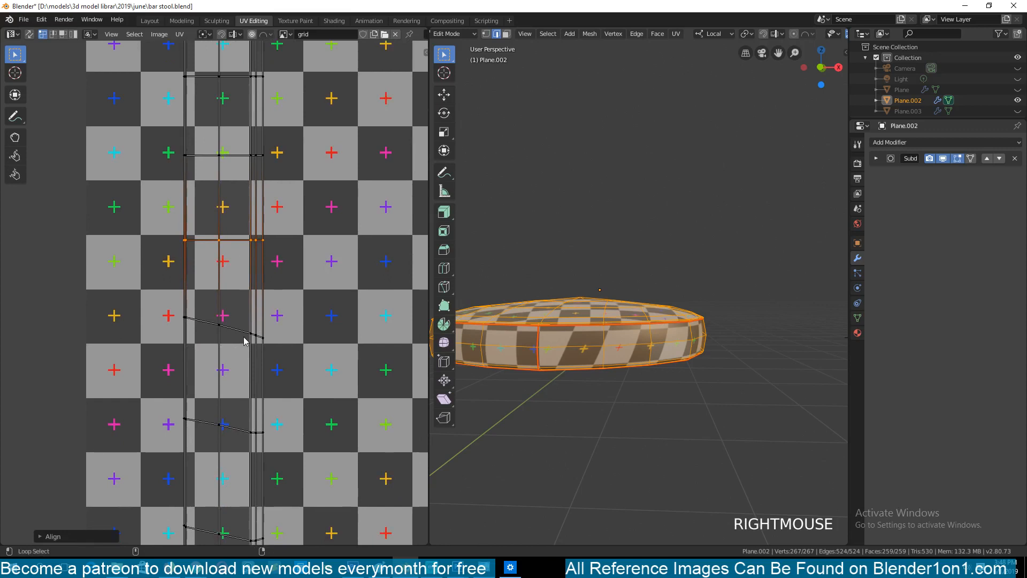
{"action": "left_click", "coordinate": [244, 338], "text": "alt"}
{"action": "right_click", "coordinate": [244, 338]}
{"action": "left_click", "coordinate": [245, 338]}
{"action": "middle_click_drag", "start_coordinate": [234, 402], "coordinate": [230, 259]}
{"action": "left_click", "coordinate": [234, 281], "text": "alt"}
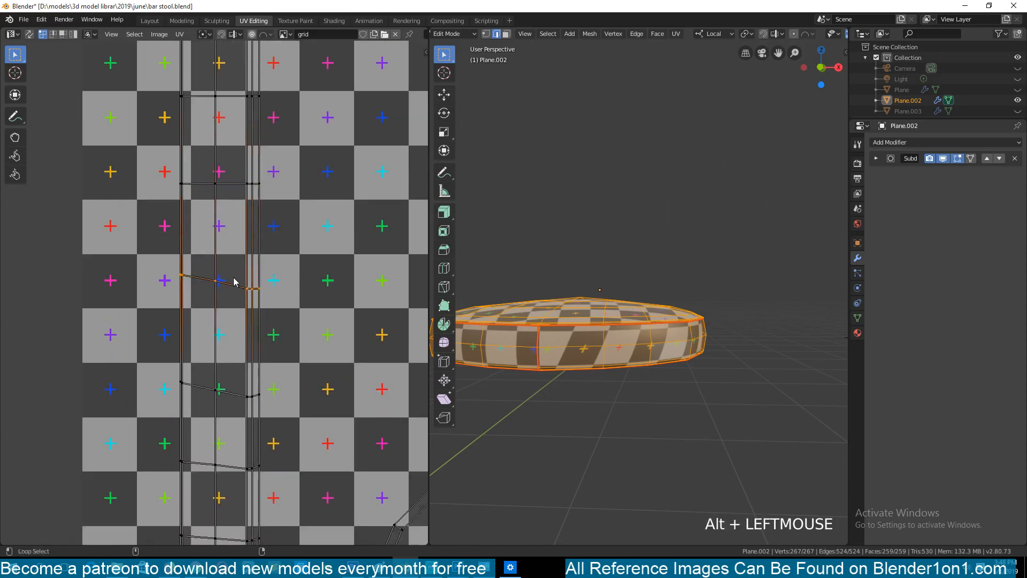
{"action": "right_click", "coordinate": [234, 281]}
{"action": "left_click", "coordinate": [234, 281]}
{"action": "scroll", "coordinate": [230, 268], "scroll_direction": "up", "scroll_amount": 1}
{"action": "right_click", "coordinate": [229, 267]}
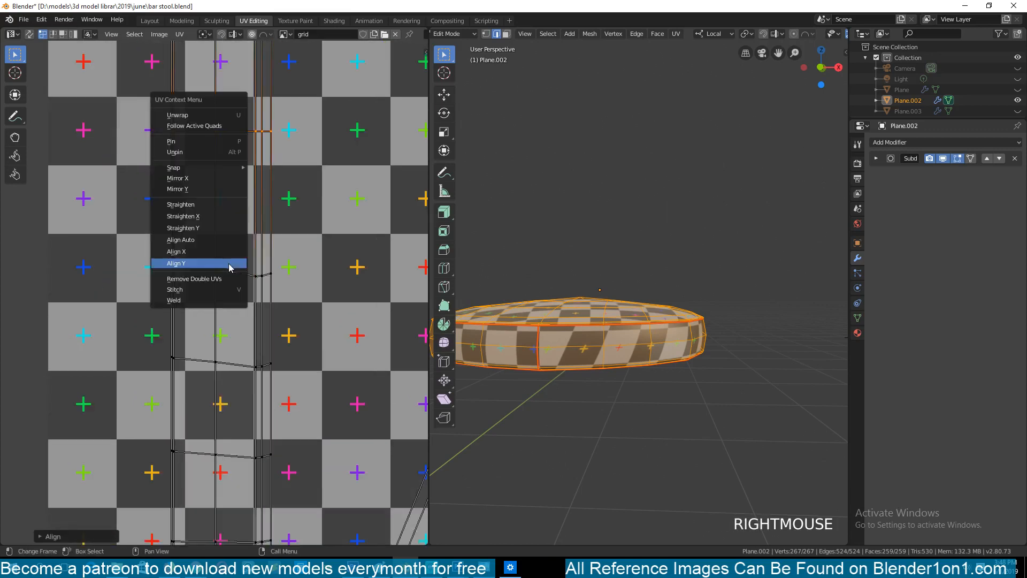
{"action": "left_click", "coordinate": [229, 263]}
Level the seventh and eighth cross edges from the top of the UV strip with Align Y
{"action": "left_click", "coordinate": [257, 270], "text": "alt"}
{"action": "right_click", "coordinate": [256, 270]}
{"action": "left_click", "coordinate": [257, 270]}
{"action": "middle_click_drag", "start_coordinate": [262, 304], "coordinate": [253, 214]}
{"action": "left_click", "coordinate": [230, 279], "text": "alt"}
{"action": "right_click", "coordinate": [230, 279]}
{"action": "left_click", "coordinate": [229, 279]}
Check the side wall's grid pattern in Object Mode, and examine the whole UV layout for cross edges that are still slanted
{"action": "middle_click_drag", "start_coordinate": [548, 348], "coordinate": [683, 331]}
{"action": "scroll", "coordinate": [609, 342], "scroll_direction": "down", "scroll_amount": 3}
{"action": "middle_click_drag", "start_coordinate": [629, 303], "coordinate": [669, 318]}
{"action": "key", "text": "Tab"}
{"action": "key", "text": "Tab"}
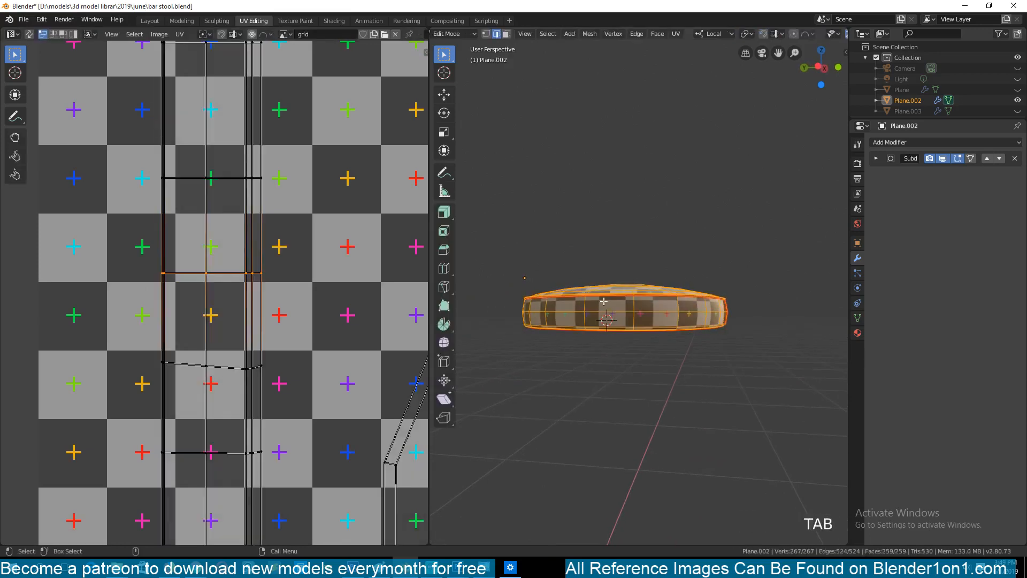
{"action": "scroll", "coordinate": [621, 315], "scroll_direction": "down", "scroll_amount": 2}
{"action": "scroll", "coordinate": [303, 231], "scroll_direction": "down", "scroll_amount": 4}
{"action": "scroll", "coordinate": [303, 231], "scroll_direction": "up", "scroll_amount": 1}
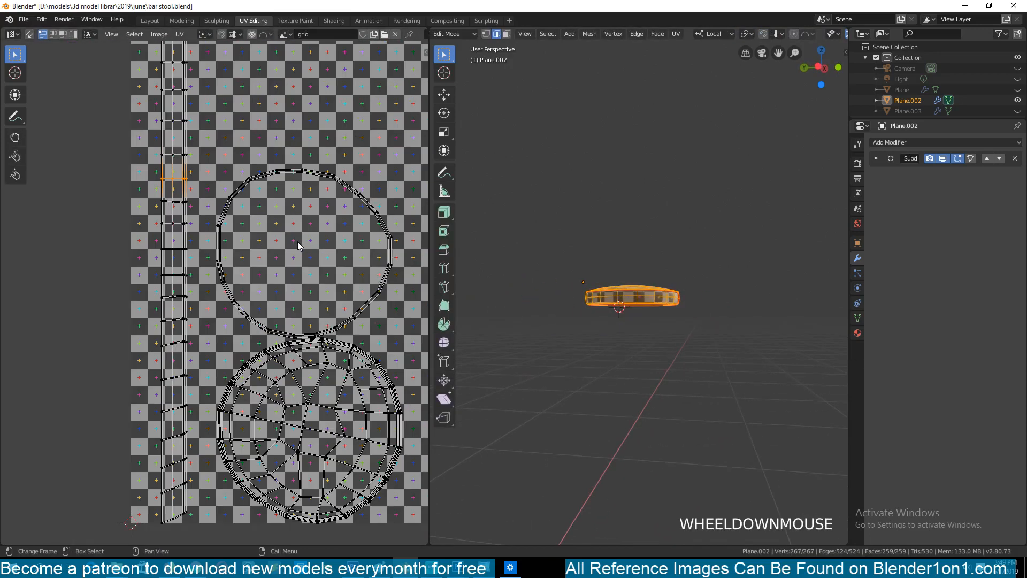
Unwrap the seat's entire mesh again, discarding the manually straightened side wall strip
{"action": "key", "text": "a"}
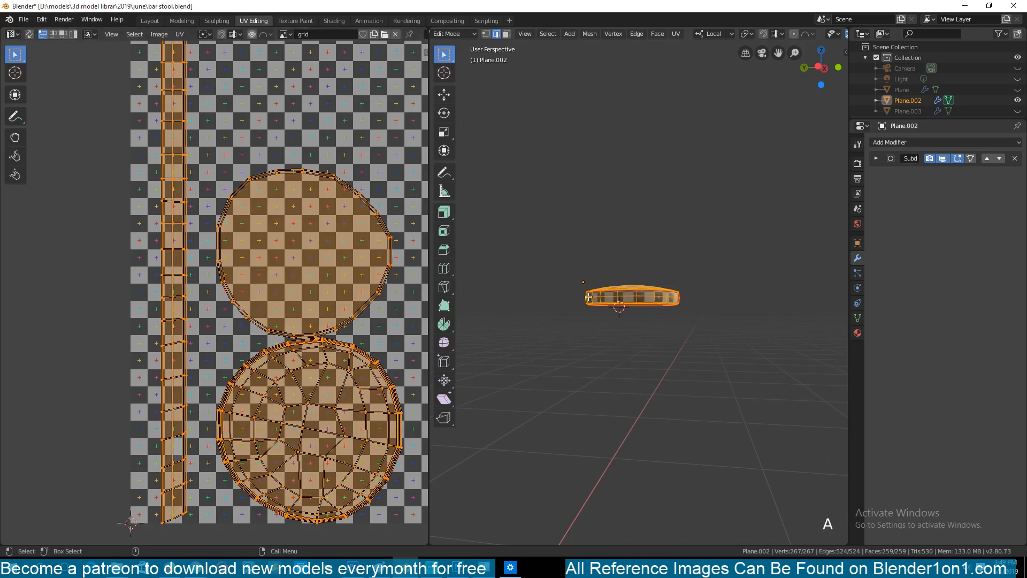
{"action": "scroll", "coordinate": [610, 287], "scroll_direction": "up", "scroll_amount": 3}
{"action": "key", "text": "grave"}
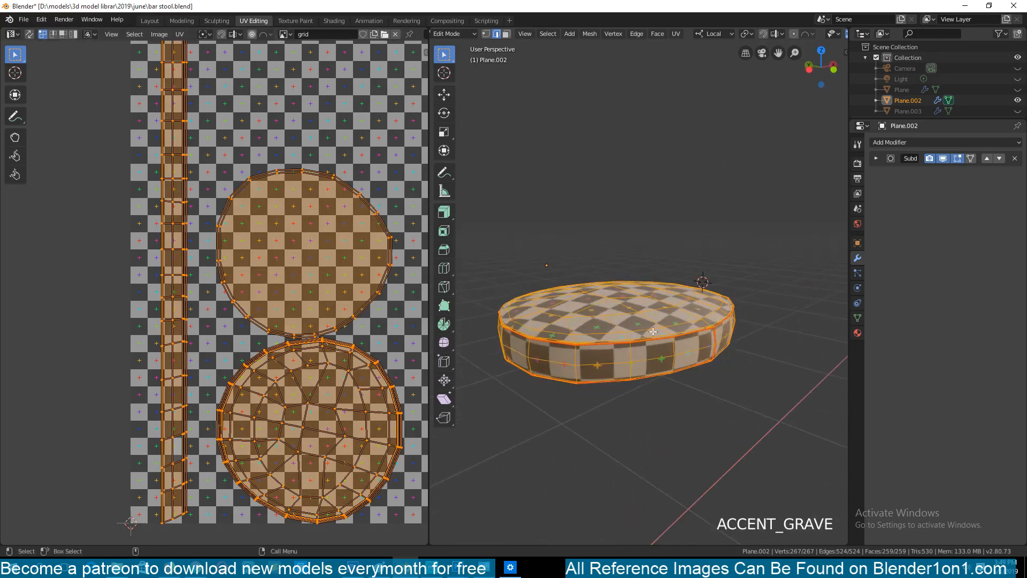
{"action": "key", "text": "u"}
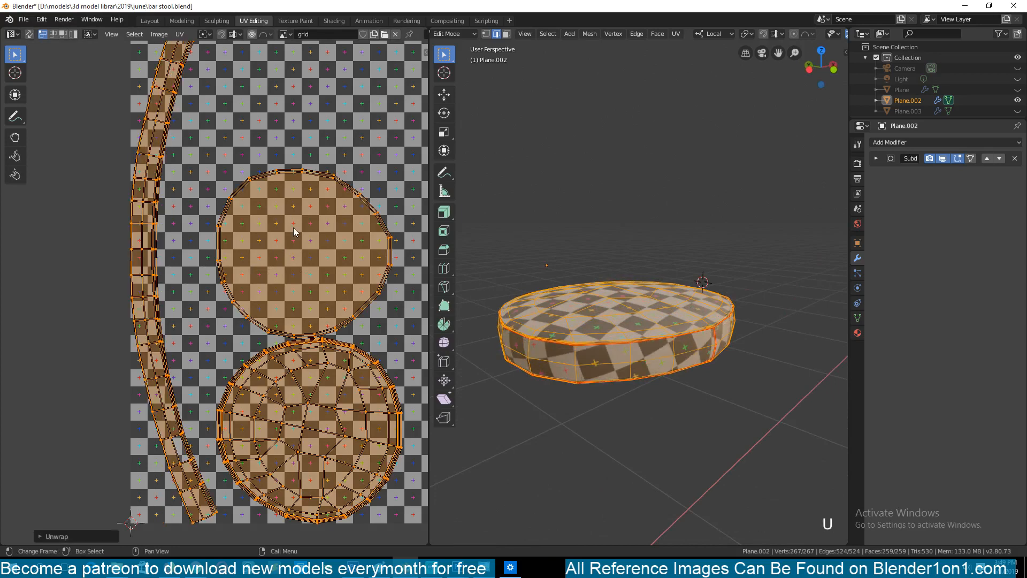
{"action": "scroll", "coordinate": [461, 286], "scroll_direction": "down", "scroll_amount": 2}
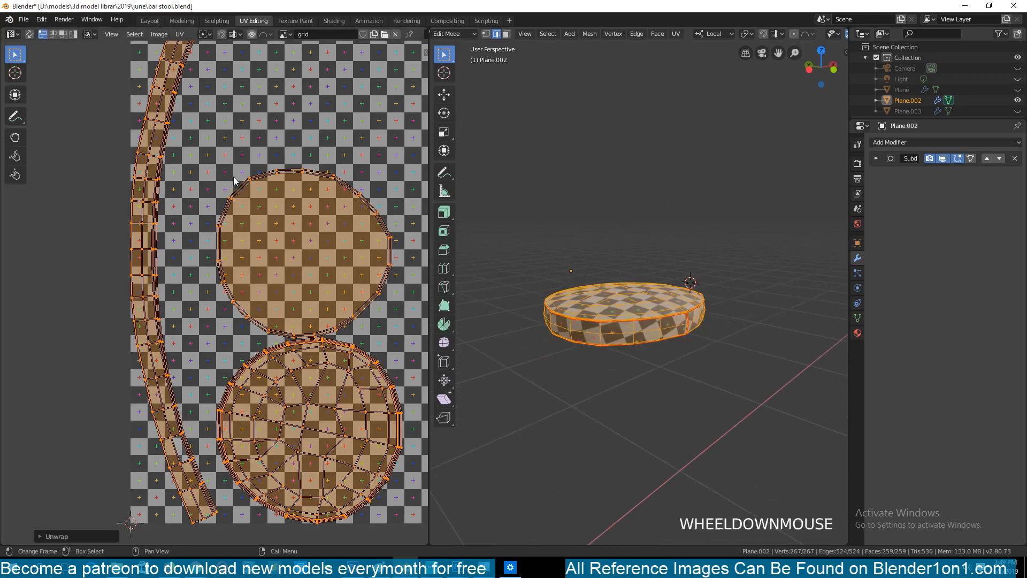
{"action": "middle_click_drag", "start_coordinate": [236, 178], "coordinate": [239, 238]}
{"action": "scroll", "coordinate": [240, 242], "scroll_direction": "down", "scroll_amount": 3}
{"action": "scroll", "coordinate": [241, 245], "scroll_direction": "up", "scroll_amount": 2}
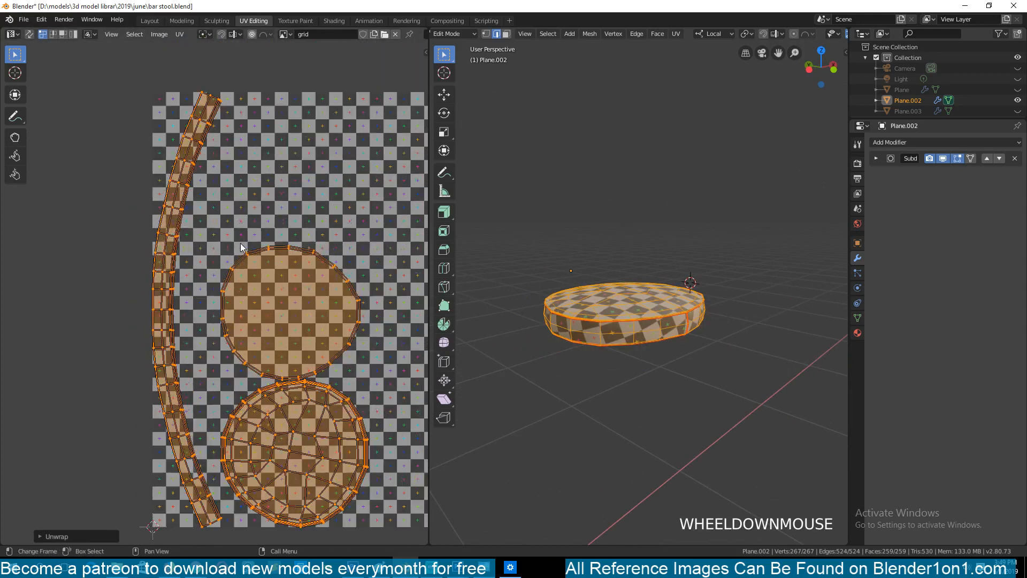
Clear the seam at the upper end of the side wall's UV strip to turn it into a closed ring
{"action": "left_click", "coordinate": [219, 101], "text": "alt"}
{"action": "key", "text": "ctrl+e"}
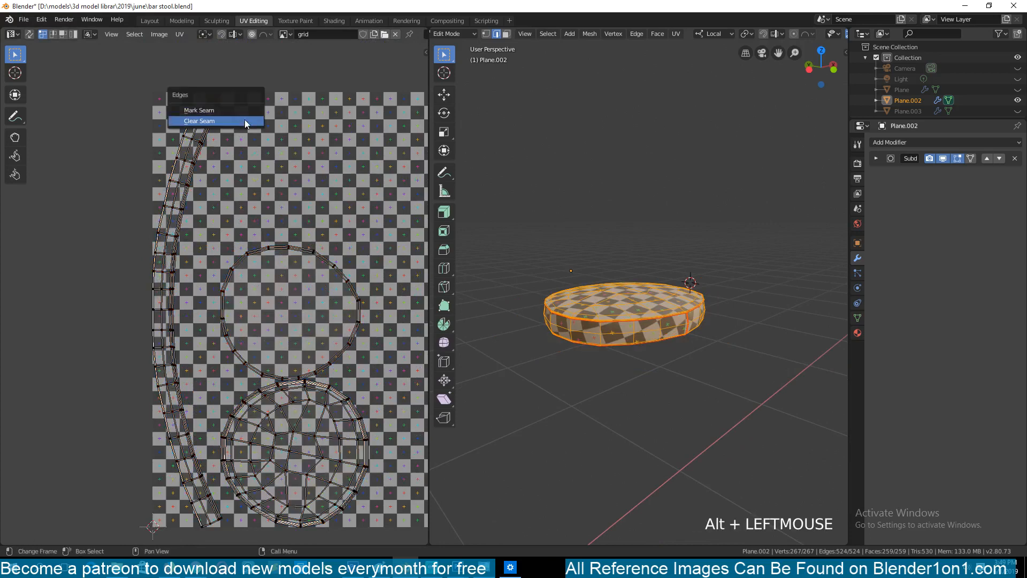
{"action": "left_click", "coordinate": [245, 120]}
{"action": "scroll", "coordinate": [230, 256], "scroll_direction": "down", "scroll_amount": 3}
{"action": "scroll", "coordinate": [216, 272], "scroll_direction": "up", "scroll_amount": 6}
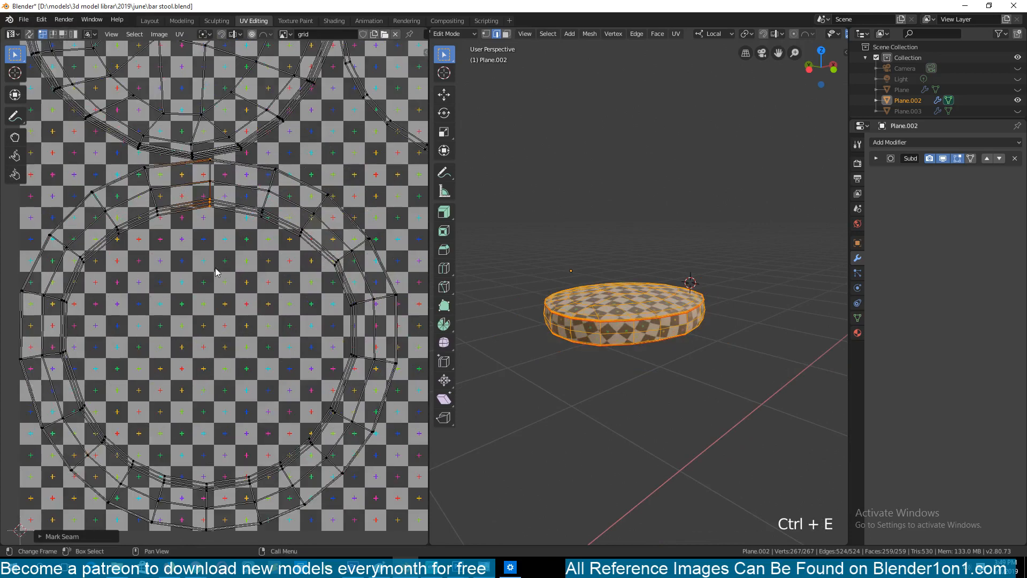
Check the seat's grid pattern in Object Mode, and save the file
{"action": "key", "text": "a"}
{"action": "key", "text": "Tab"}
{"action": "scroll", "coordinate": [680, 349], "scroll_direction": "up", "scroll_amount": 5}
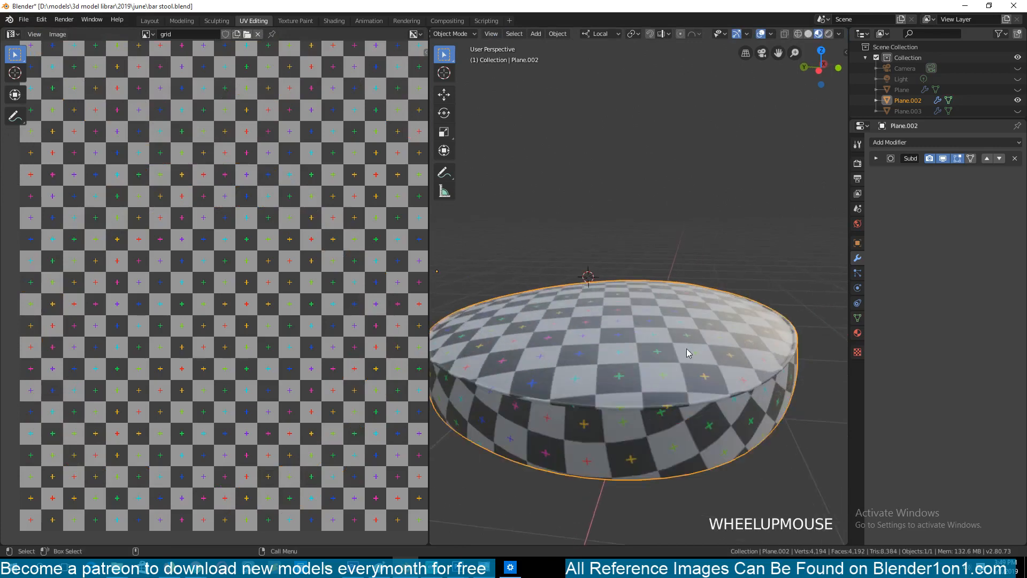
{"action": "middle_click_drag", "start_coordinate": [688, 349], "coordinate": [704, 342]}
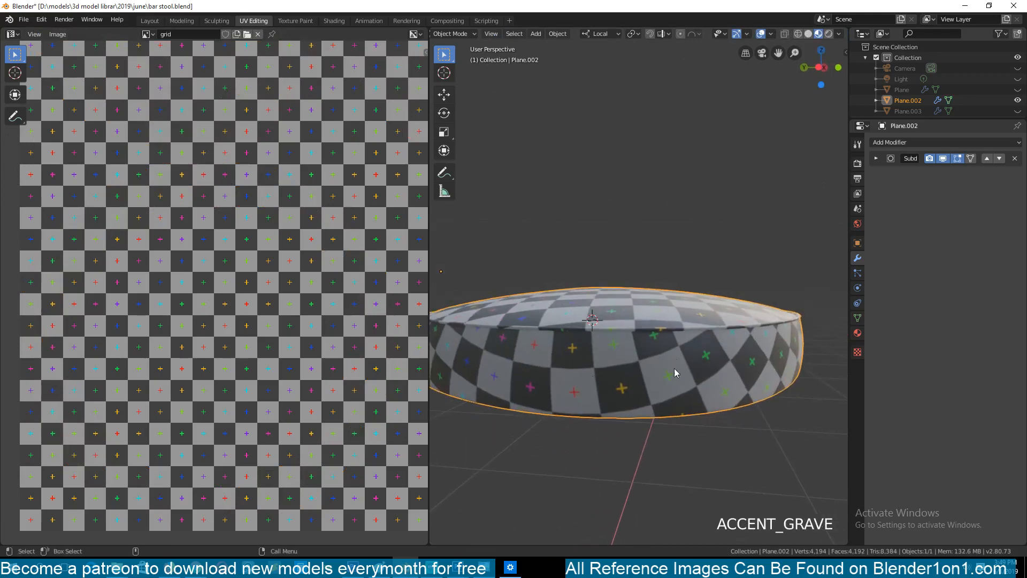
{"action": "key", "text": "ctrl+s"}
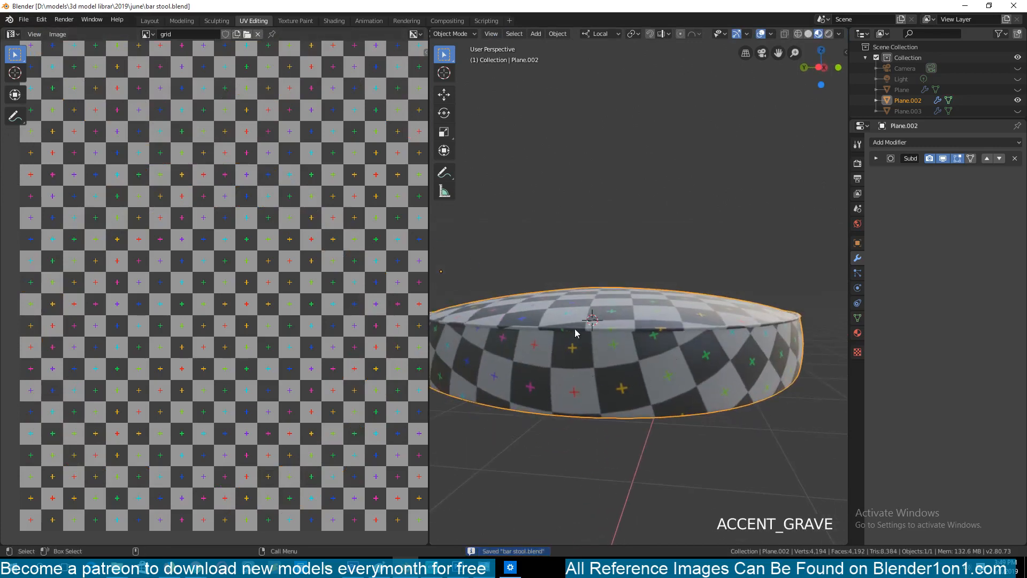
Reveal all hidden objects of the bar stool scene
{"action": "left_click", "coordinate": [790, 158]}
{"action": "left_click", "coordinate": [863, 34]}
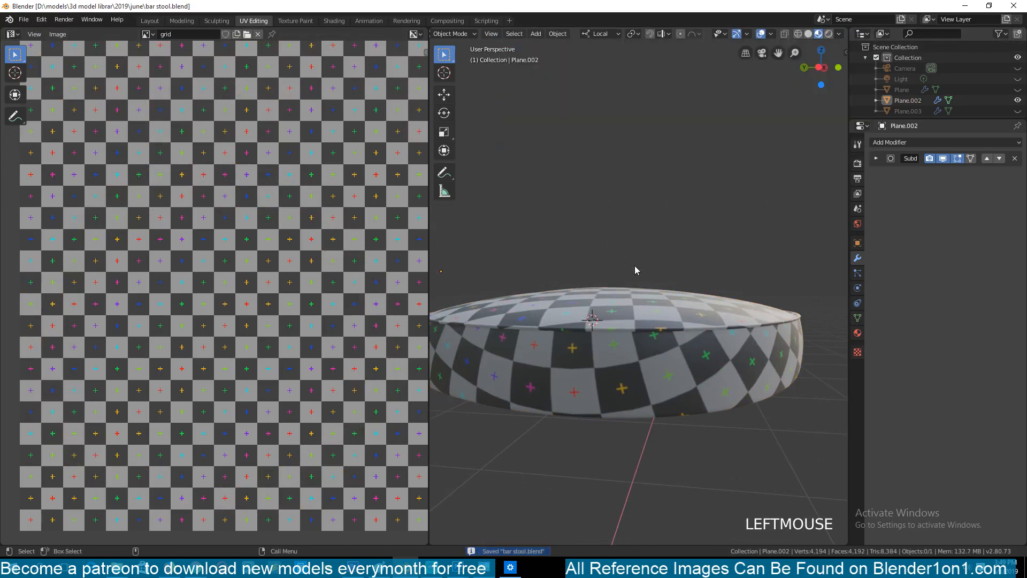
{"action": "left_click", "coordinate": [632, 301]}
{"action": "key", "text": "alt+h"}
{"action": "key", "text": "a"}
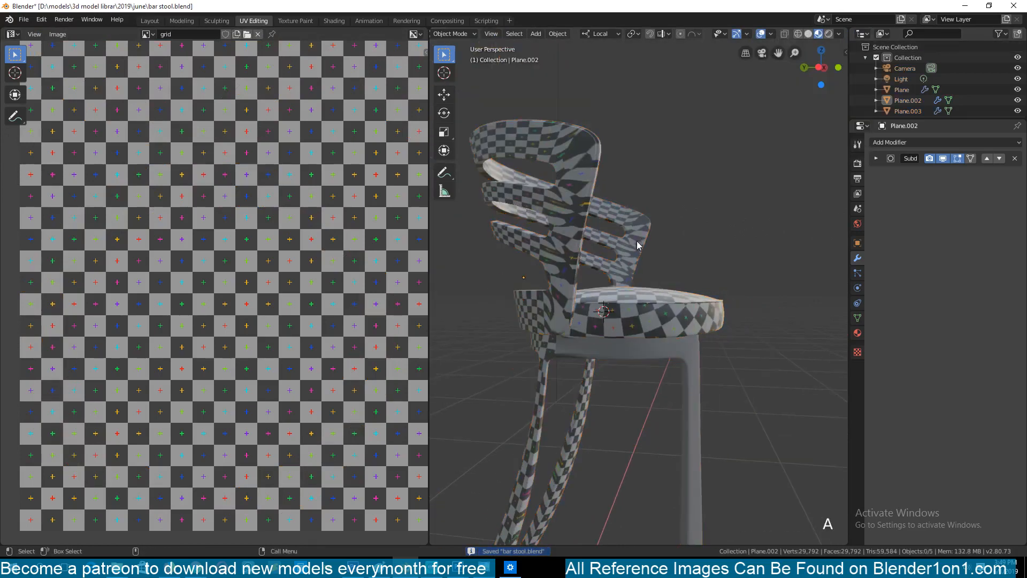
Select the backrest, look over its distorted side, and enter Edit Mode on it
{"action": "middle_click_drag", "start_coordinate": [637, 240], "coordinate": [568, 278]}
{"action": "left_click", "coordinate": [551, 150]}
{"action": "middle_click_drag", "start_coordinate": [712, 197], "coordinate": [590, 210]}
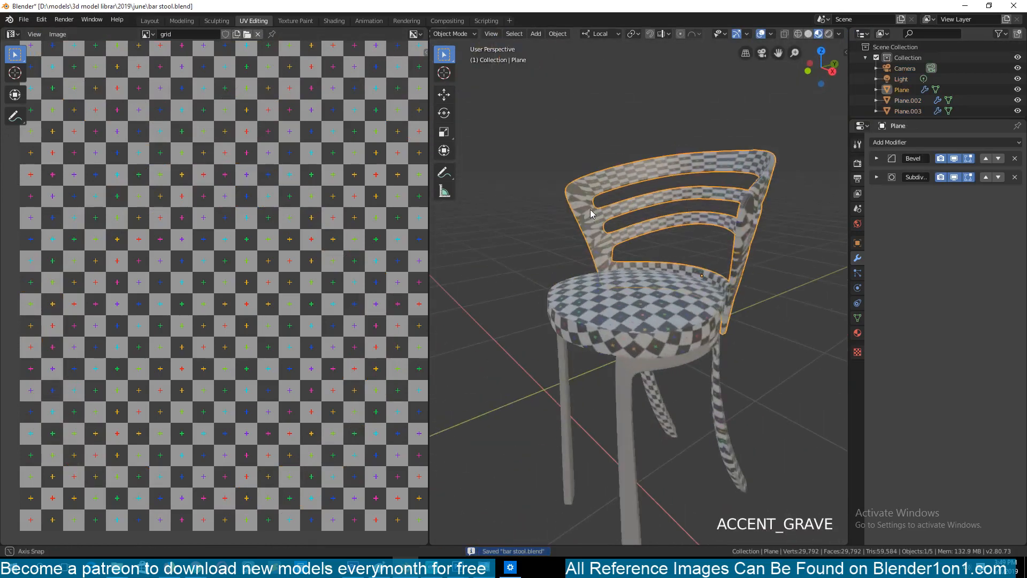
{"action": "middle_click_drag", "start_coordinate": [717, 194], "coordinate": [588, 232]}
{"action": "scroll", "coordinate": [589, 231], "scroll_direction": "up", "scroll_amount": 2}
{"action": "key", "text": "grave"}
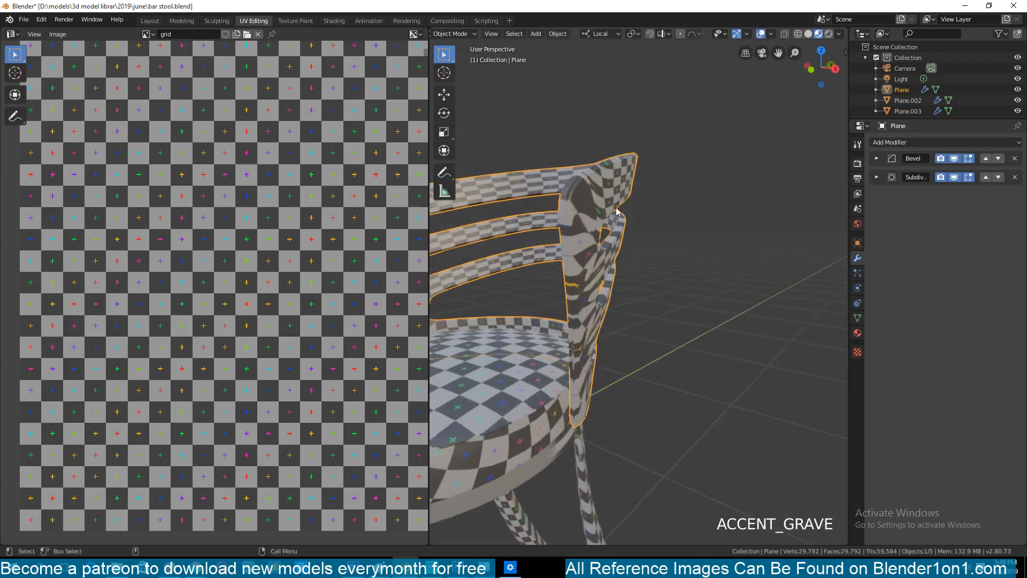
{"action": "key", "text": "Tab"}
Mark the edge loops around the backrest's outer outline and its three openings as seams
{"action": "scroll", "coordinate": [594, 277], "scroll_direction": "up", "scroll_amount": 1}
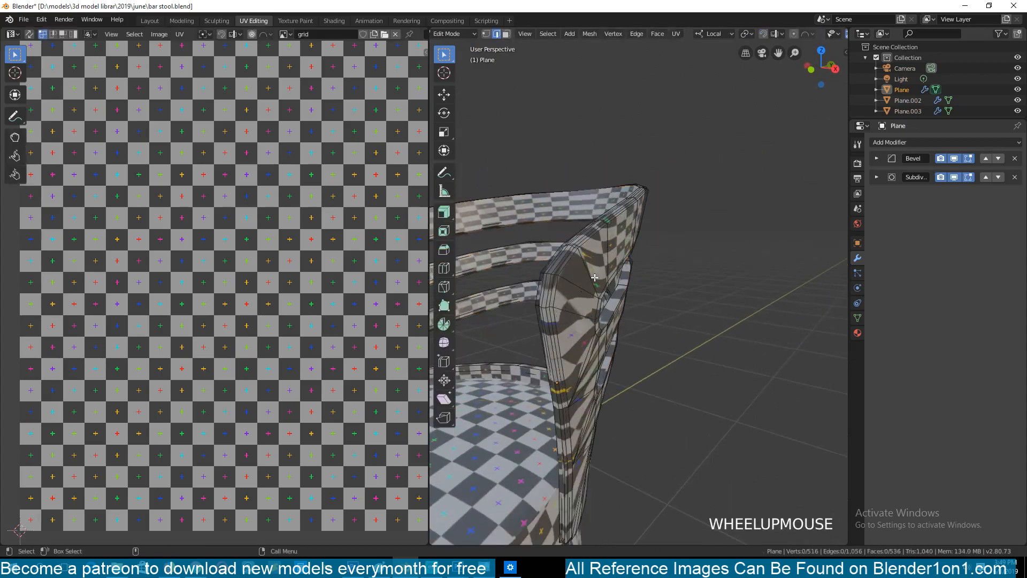
{"action": "scroll", "coordinate": [594, 277], "scroll_direction": "up", "scroll_amount": 1}
{"action": "left_click", "coordinate": [595, 278], "text": "alt"}
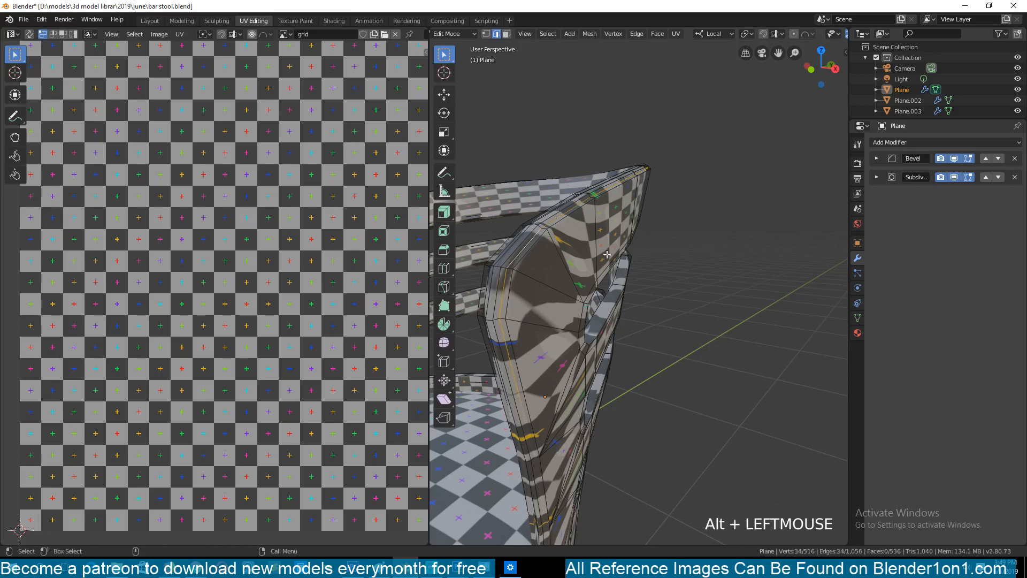
{"action": "key", "text": "grave"}
{"action": "left_click", "coordinate": [560, 301], "text": "alt+shift"}
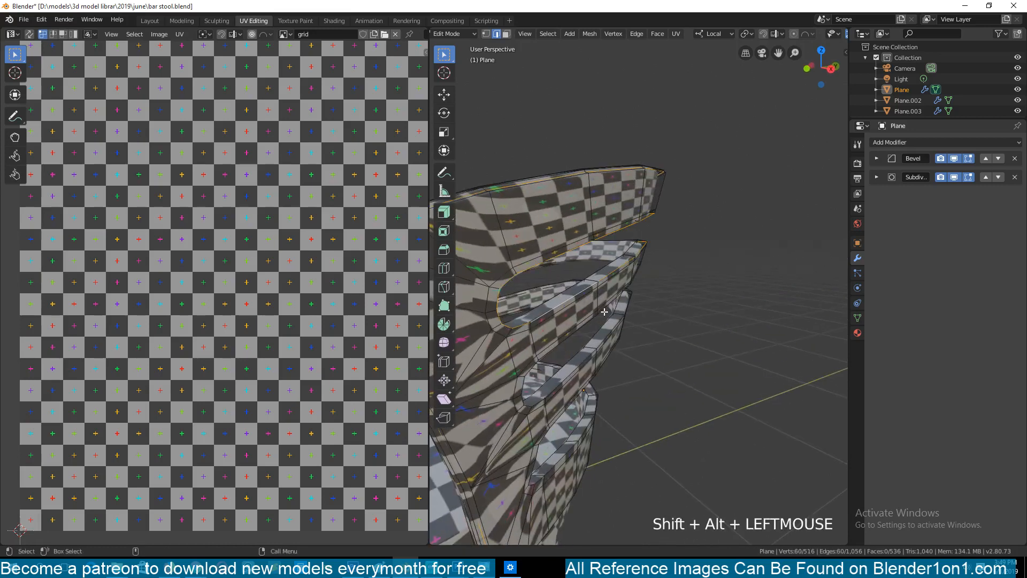
{"action": "key", "text": "grave"}
{"action": "left_click", "coordinate": [567, 348], "text": "alt+shift"}
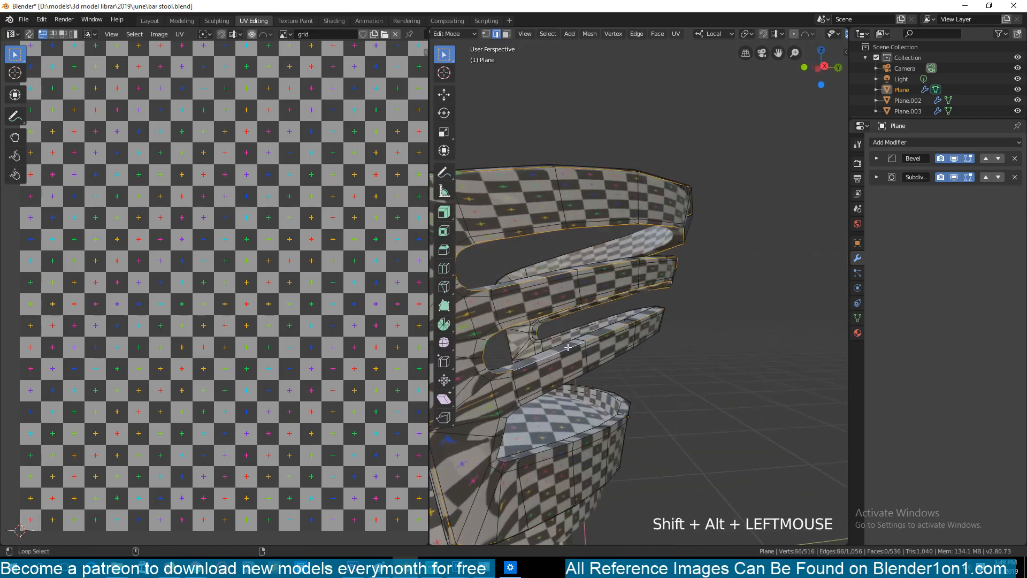
{"action": "key", "text": "grave"}
{"action": "left_click", "coordinate": [581, 375], "text": "alt+shift"}
{"action": "key", "text": "grave"}
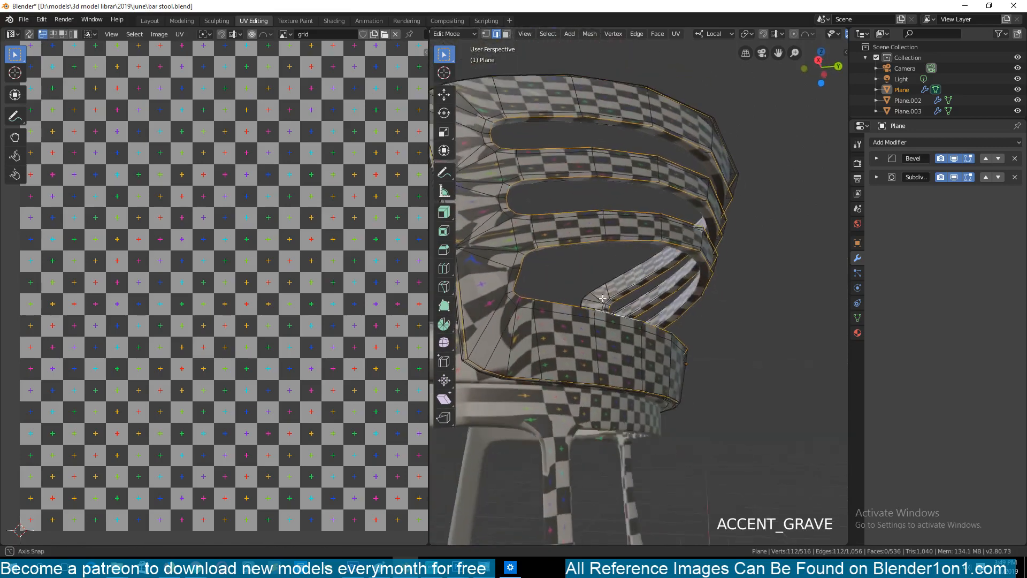
{"action": "middle_click_drag", "start_coordinate": [596, 292], "coordinate": [629, 345], "text": "shift"}
{"action": "key", "text": "grave"}
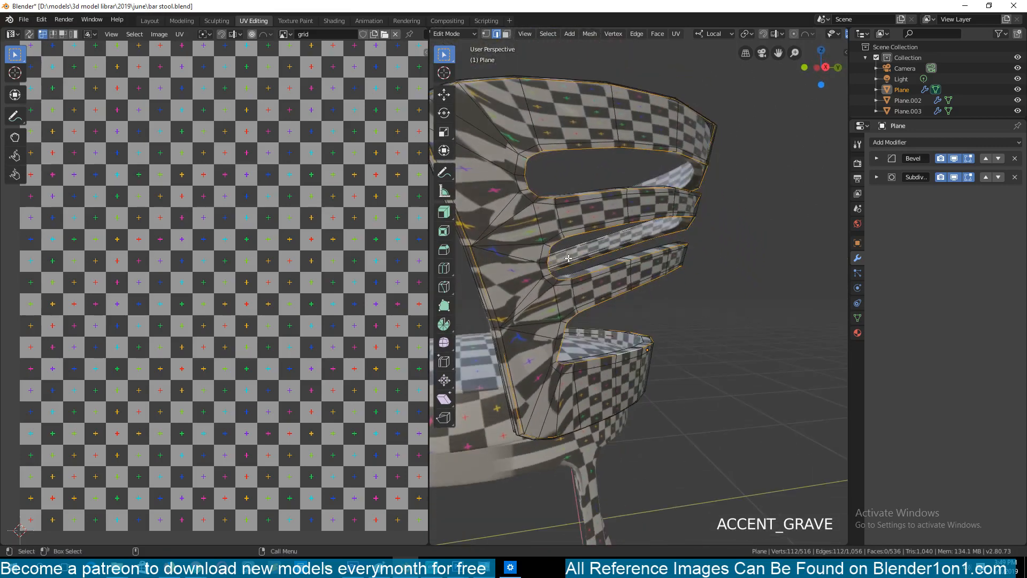
{"action": "middle_click_drag", "start_coordinate": [568, 258], "coordinate": [632, 300], "text": "shift"}
{"action": "key", "text": "grave"}
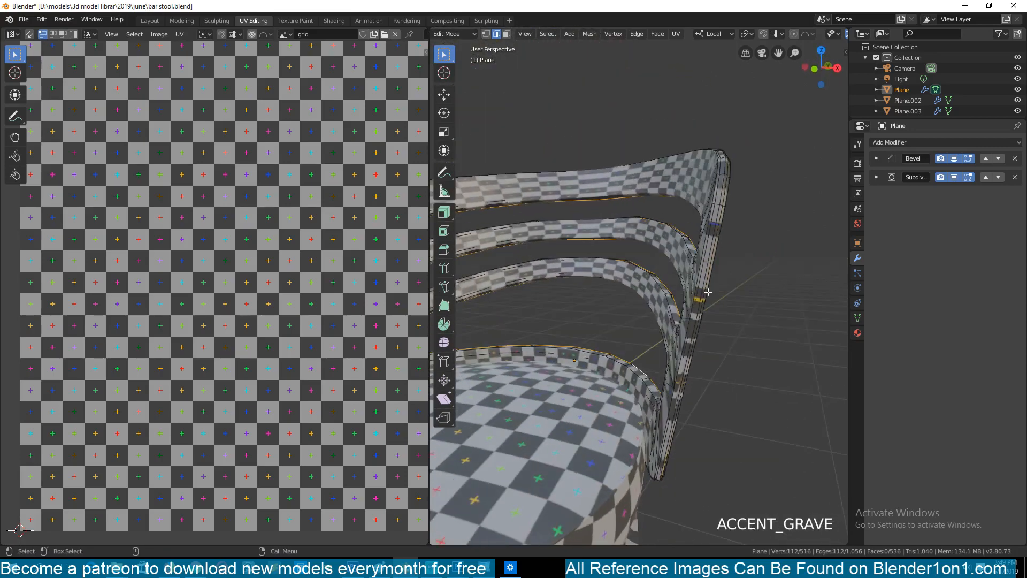
{"action": "middle_click_drag", "start_coordinate": [705, 289], "coordinate": [648, 145]}
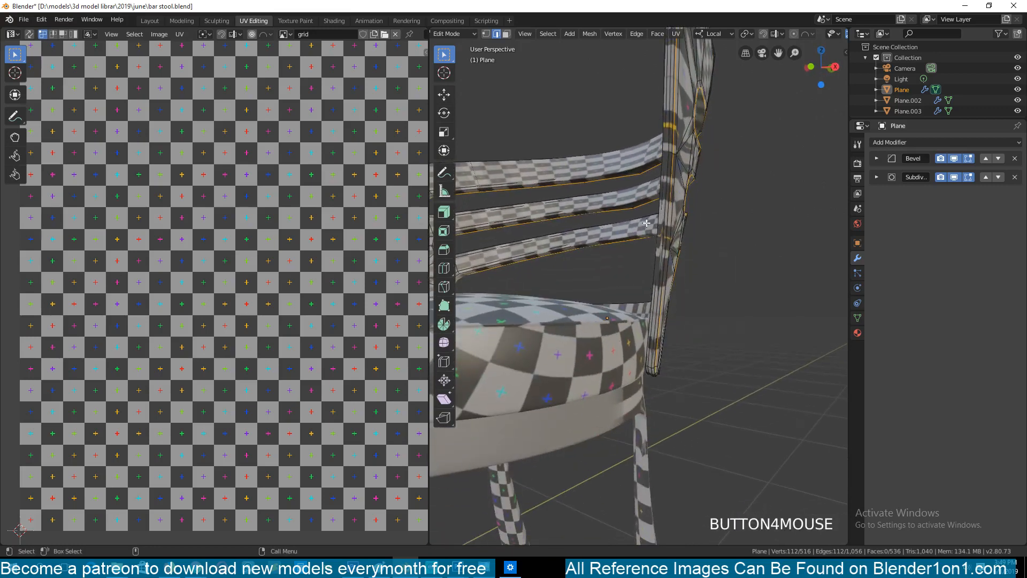
{"action": "middle_click_drag", "start_coordinate": [648, 335], "coordinate": [626, 284]}
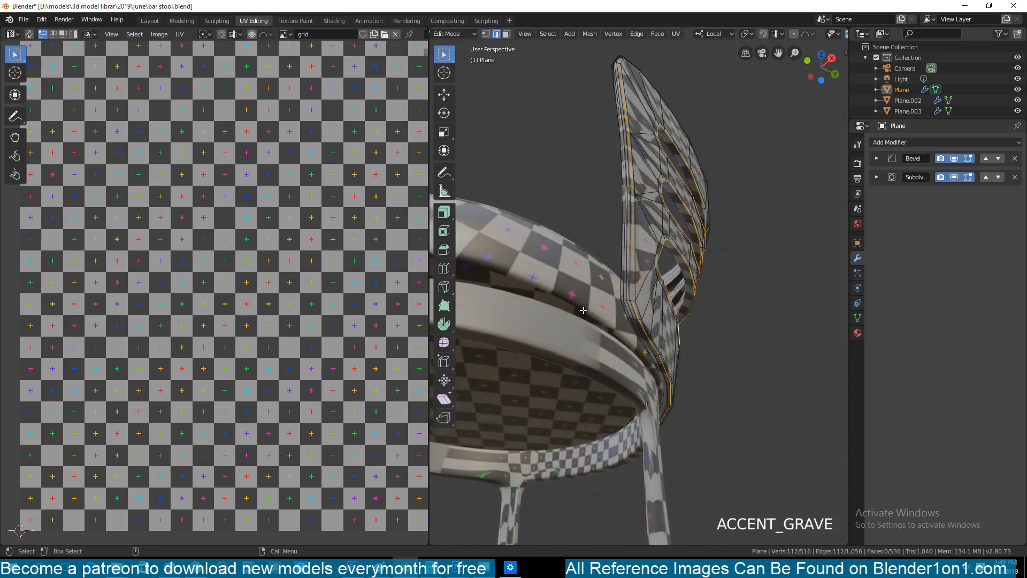
{"action": "middle_click_drag", "start_coordinate": [619, 242], "coordinate": [667, 282]}
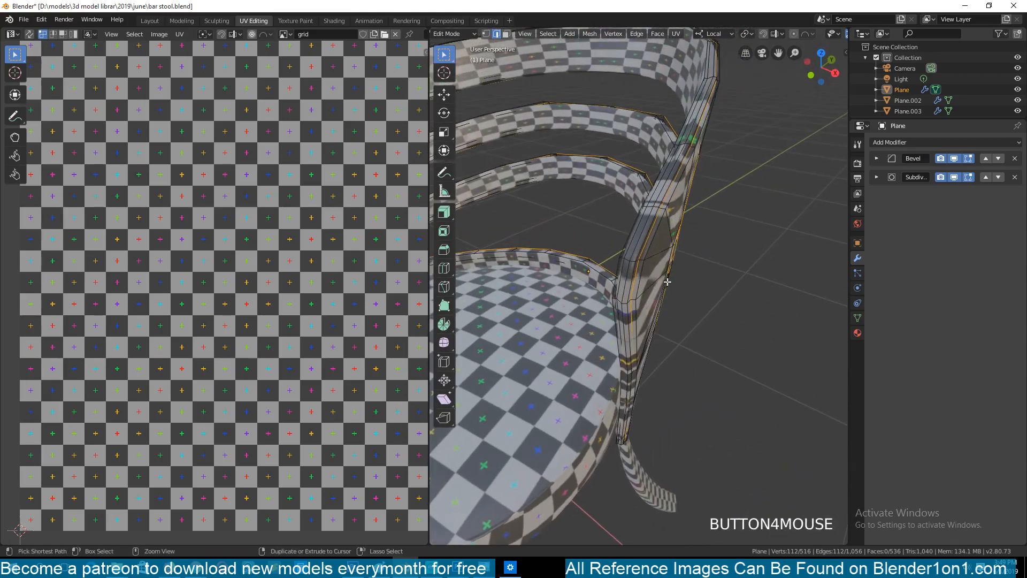
{"action": "key", "text": "ctrl+e"}
{"action": "left_click", "coordinate": [667, 282]}
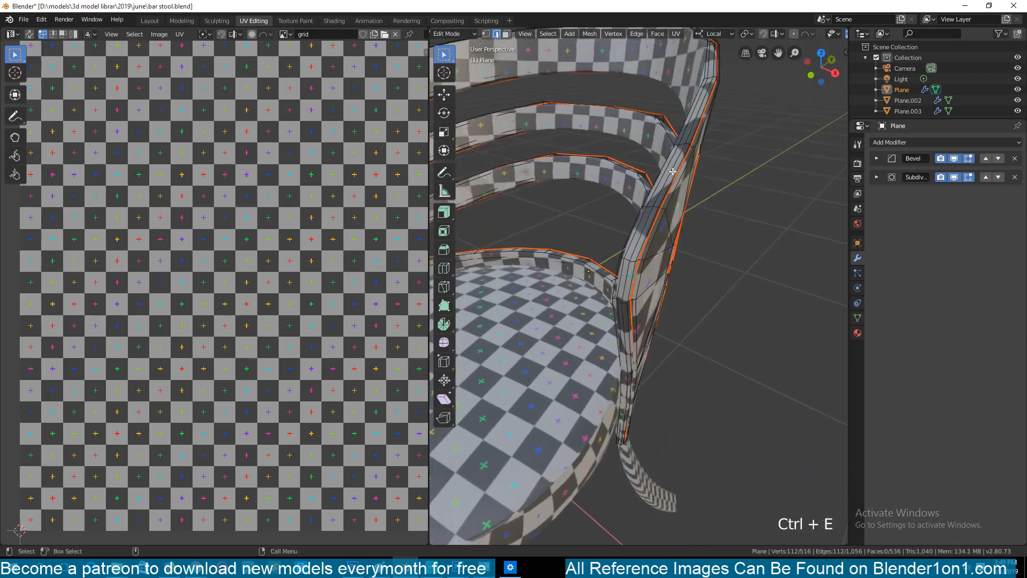
Select the backrest's whole mesh and its UVs, and check the new grid pattern in Object Mode
{"action": "key", "text": "a"}
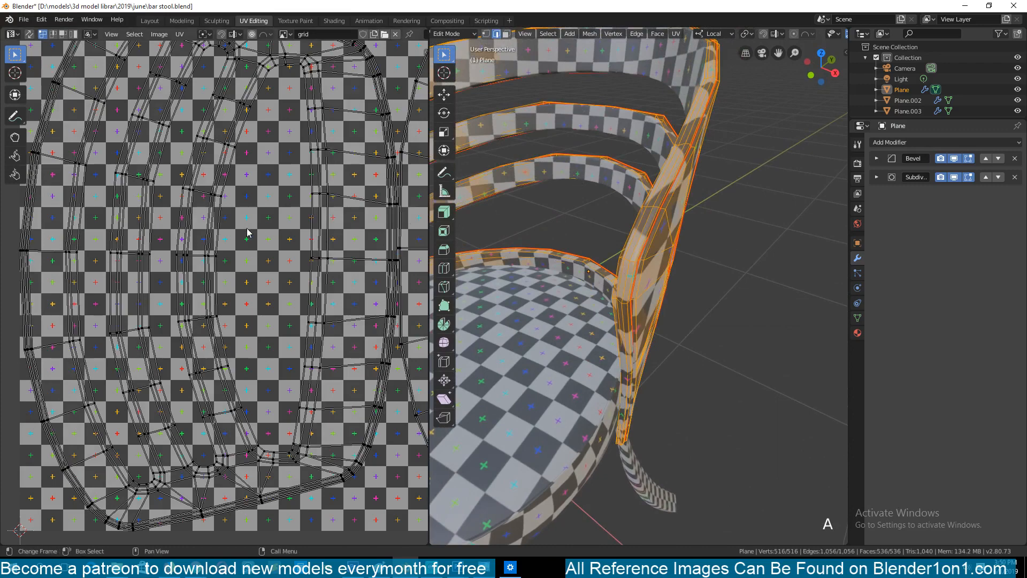
{"action": "scroll", "coordinate": [248, 234], "scroll_direction": "down", "scroll_amount": 5}
{"action": "key", "text": "a"}
{"action": "scroll", "coordinate": [247, 263], "scroll_direction": "up", "scroll_amount": 4}
{"action": "key", "text": "Tab"}
{"action": "scroll", "coordinate": [573, 235], "scroll_direction": "down", "scroll_amount": 4}
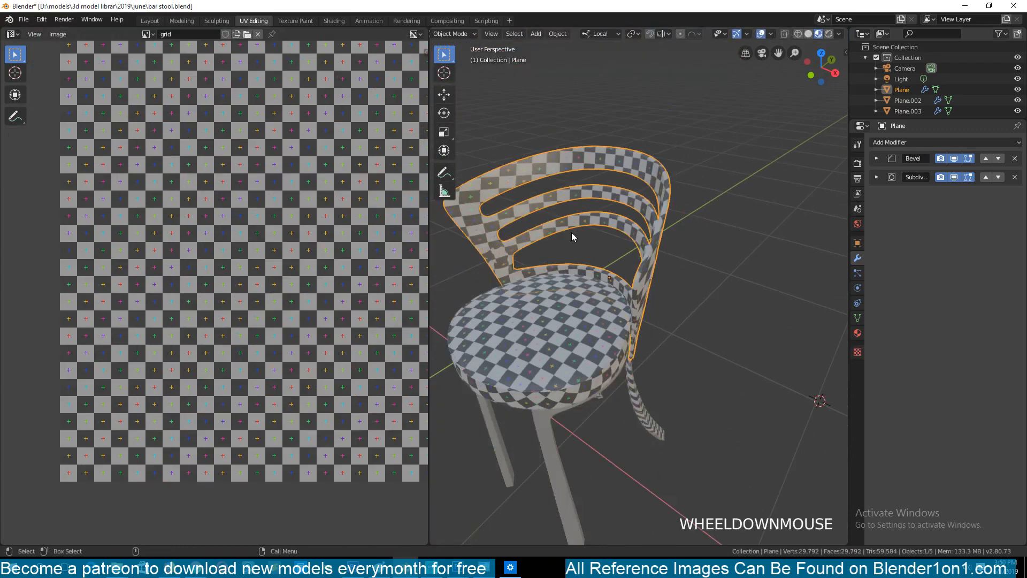
{"action": "key", "text": "alt+a"}
{"action": "key", "text": "grave"}
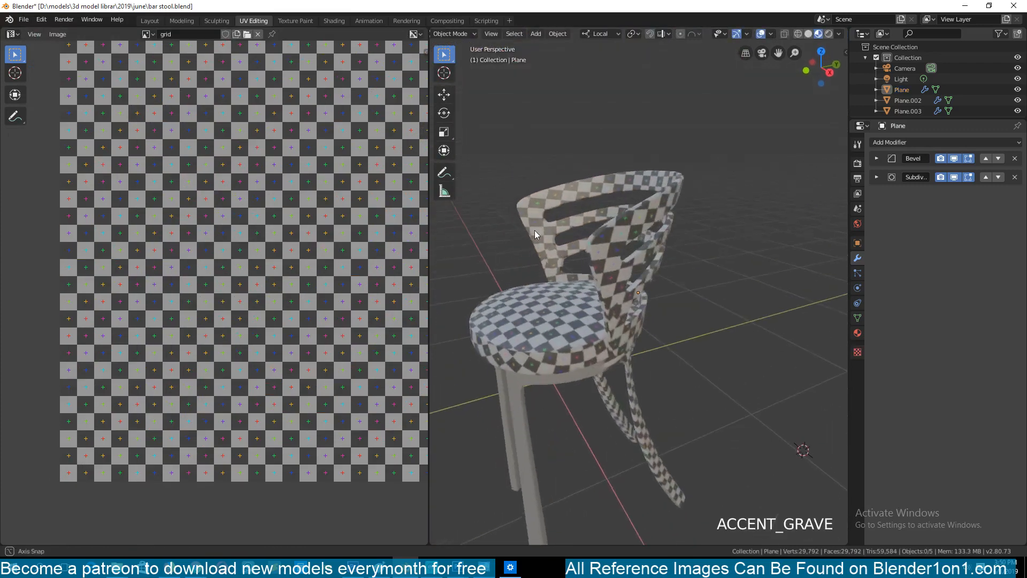
Apply the backrest's scale, unwrap its whole mesh again, and return to Object Mode
{"action": "left_click", "coordinate": [573, 199]}
{"action": "key", "text": "ctrl+a"}
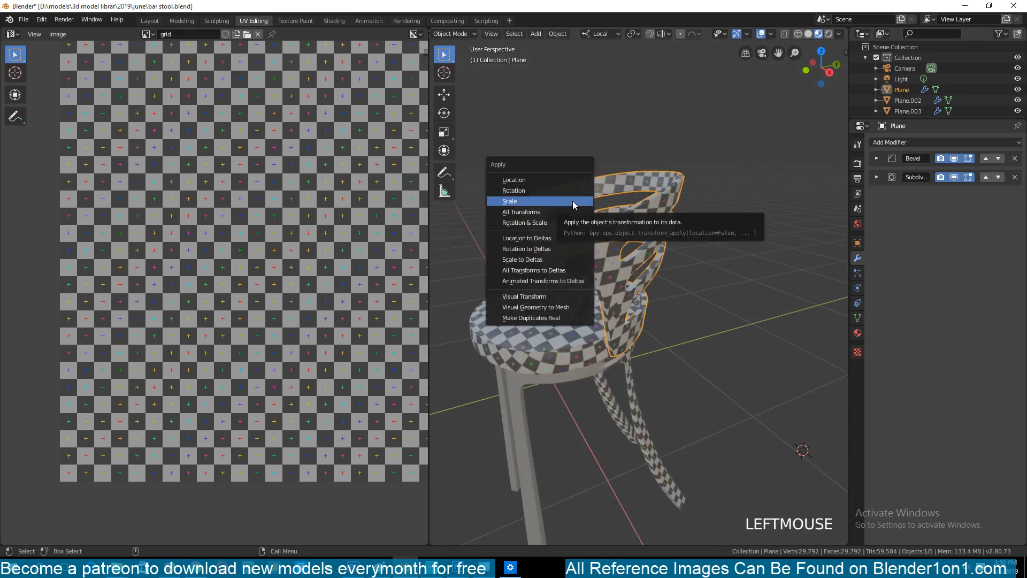
{"action": "left_click", "coordinate": [573, 201]}
{"action": "key", "text": "Tab"}
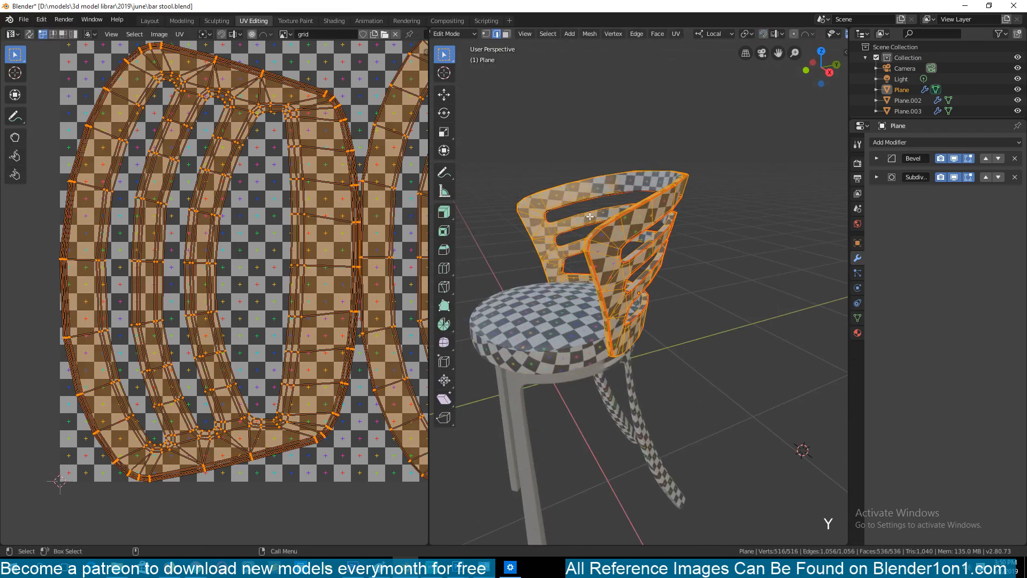
{"action": "key", "text": "u"}
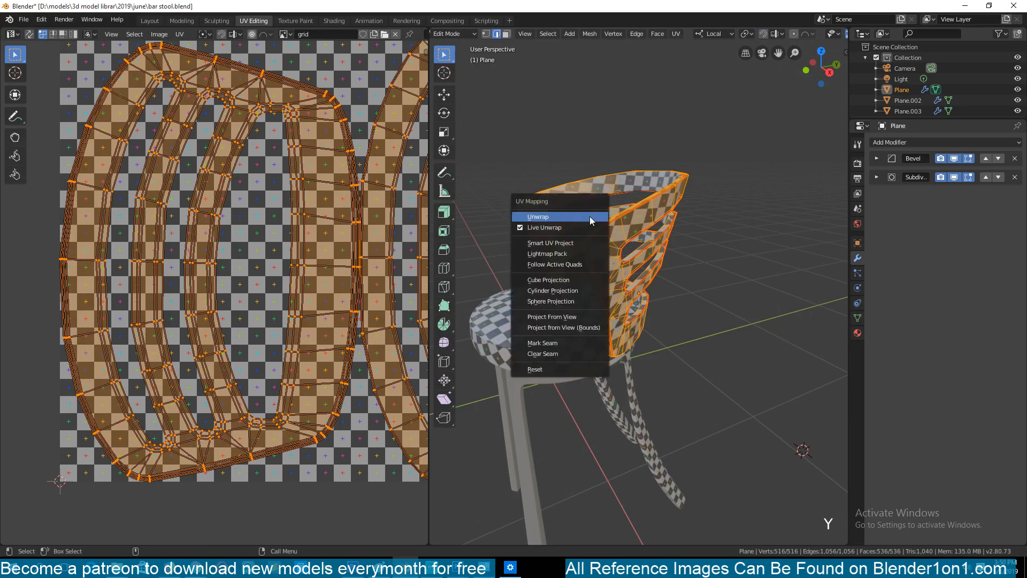
{"action": "left_click", "coordinate": [590, 217]}
{"action": "key", "text": "Tab"}
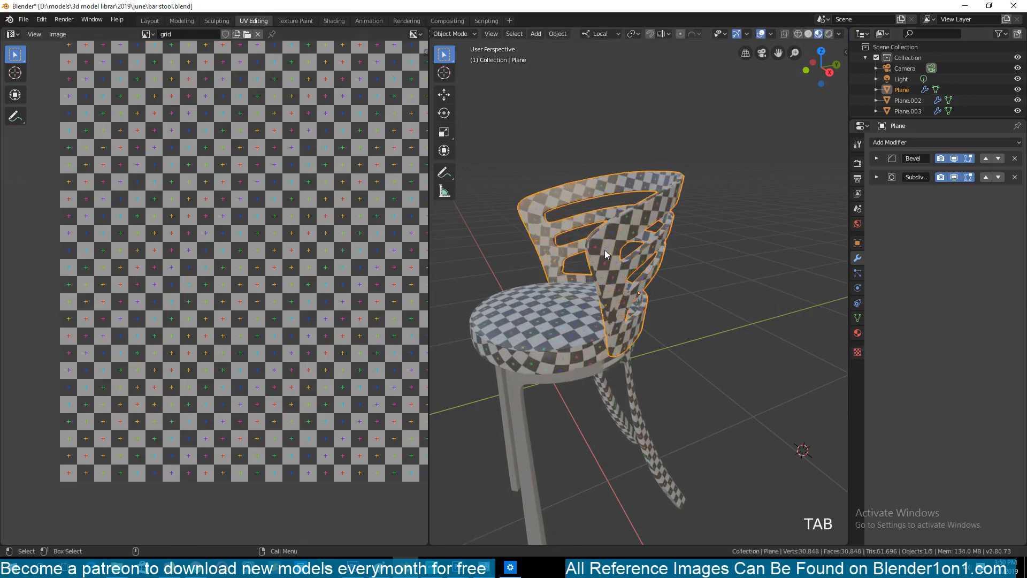
Deselect the backrest and examine the grid pattern on its wide side panel up close
{"action": "key", "text": "grave"}
{"action": "left_click", "coordinate": [701, 268]}
{"action": "middle_click_drag", "start_coordinate": [701, 265], "coordinate": [714, 226]}
{"action": "middle_click_drag", "start_coordinate": [618, 232], "coordinate": [693, 241]}
{"action": "scroll", "coordinate": [707, 250], "scroll_direction": "up", "scroll_amount": 4}
Enter Edit Mode on the backrest with nothing selected, then select the diagonal edge between the middle slot and the outer rim
{"action": "key", "text": "Tab"}
{"action": "key", "text": "a"}
{"action": "key", "text": "a"}
{"action": "scroll", "coordinate": [660, 311], "scroll_direction": "up", "scroll_amount": 4}
{"action": "key", "text": "grave"}
{"action": "middle_click_drag", "start_coordinate": [638, 281], "coordinate": [619, 293]}
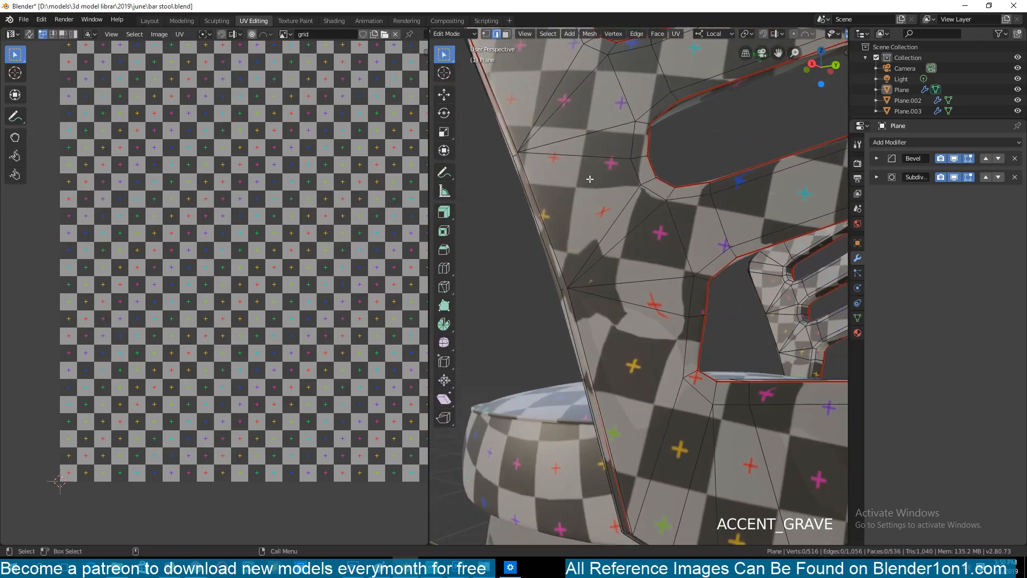
{"action": "left_click", "coordinate": [608, 249], "text": "alt"}
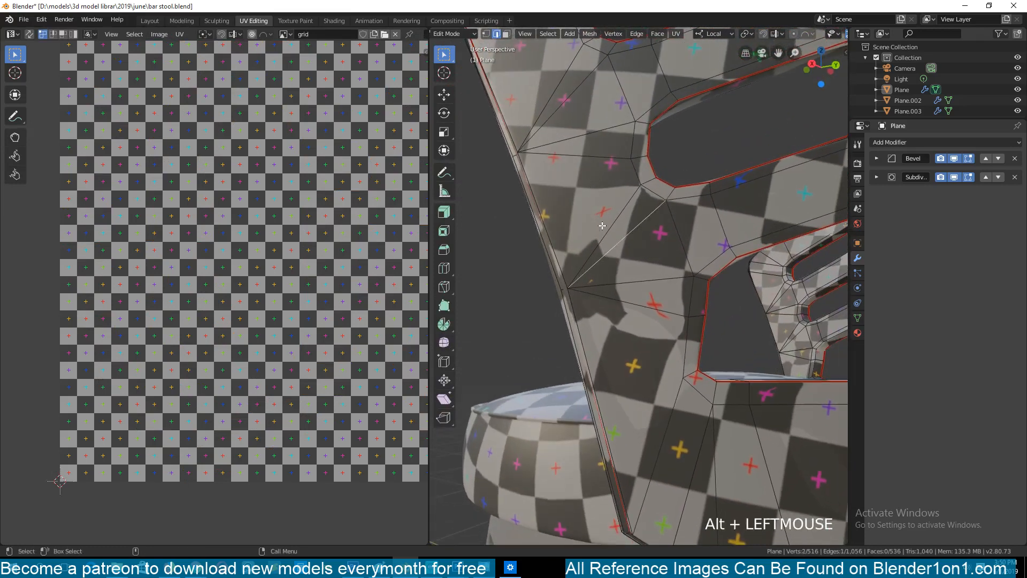
{"action": "middle_click_drag", "start_coordinate": [596, 280], "coordinate": [603, 250]}
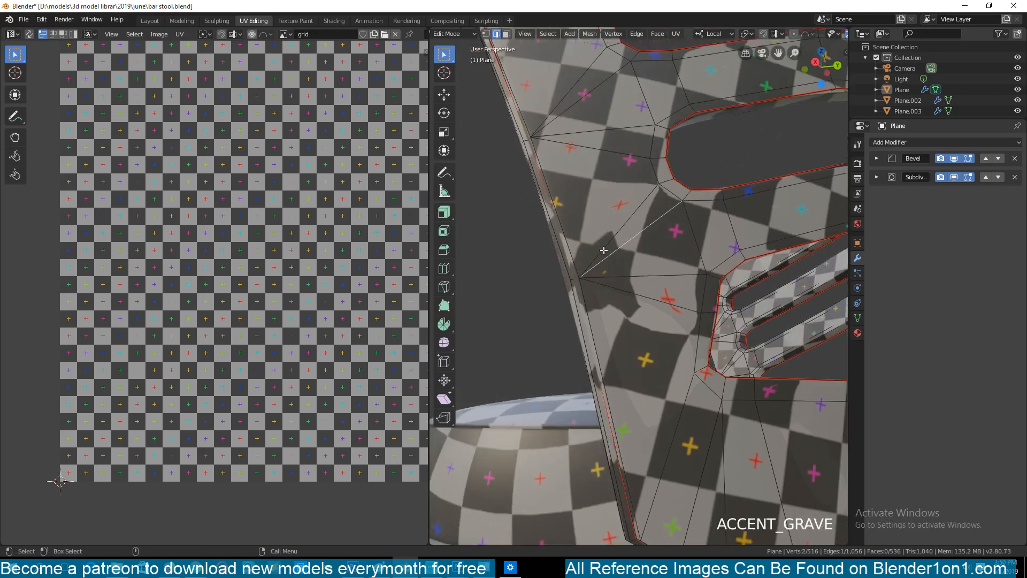
Connect the middle slot's corner vertex to the lower opening's side vertex with a new edge across the outer side panel
{"action": "key", "text": "1"}
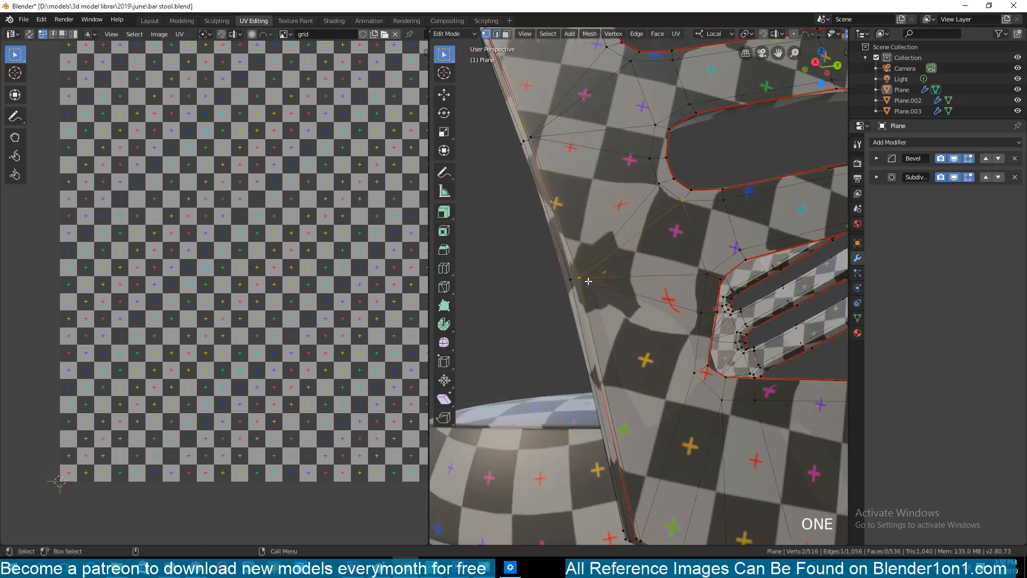
{"action": "key", "text": "a"}
{"action": "middle_click_drag", "start_coordinate": [646, 296], "coordinate": [645, 236]}
{"action": "left_click", "coordinate": [643, 190]}
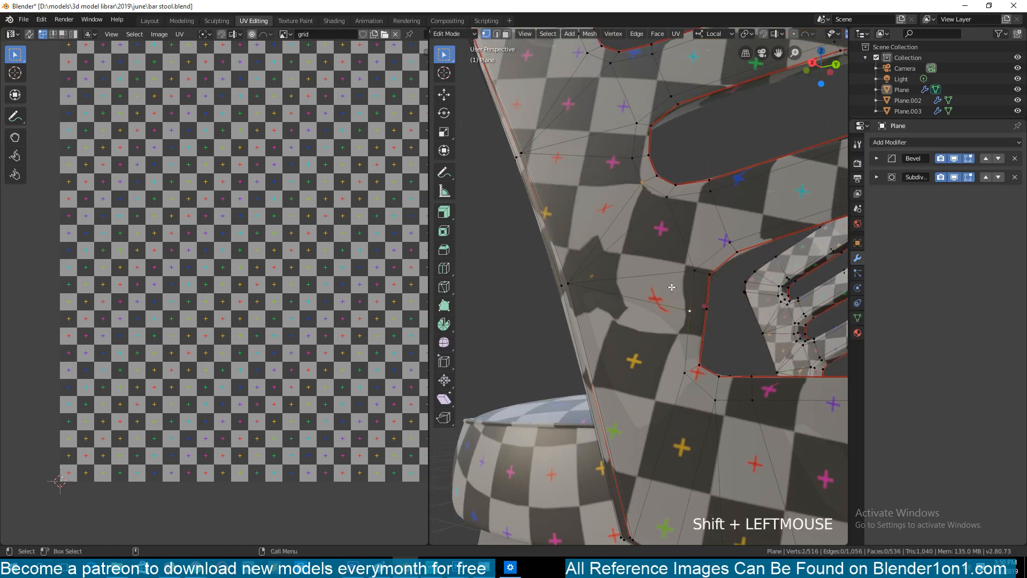
{"action": "key", "text": "j"}
Dissolve the diagonal edge and the leftover edge segments beside the new connection between the middle slot and the lower opening
{"action": "key", "text": "2"}
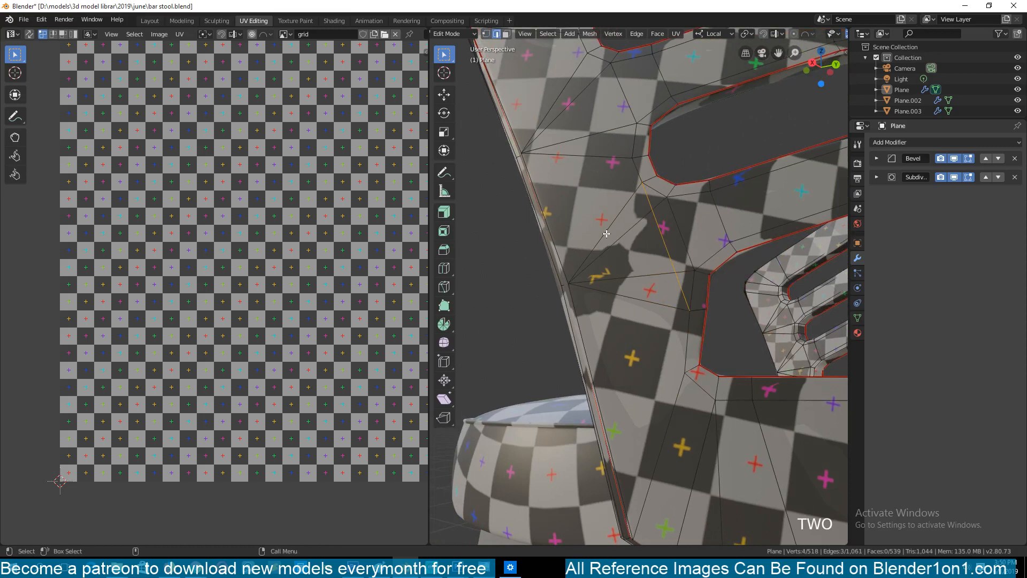
{"action": "left_click", "coordinate": [606, 234]}
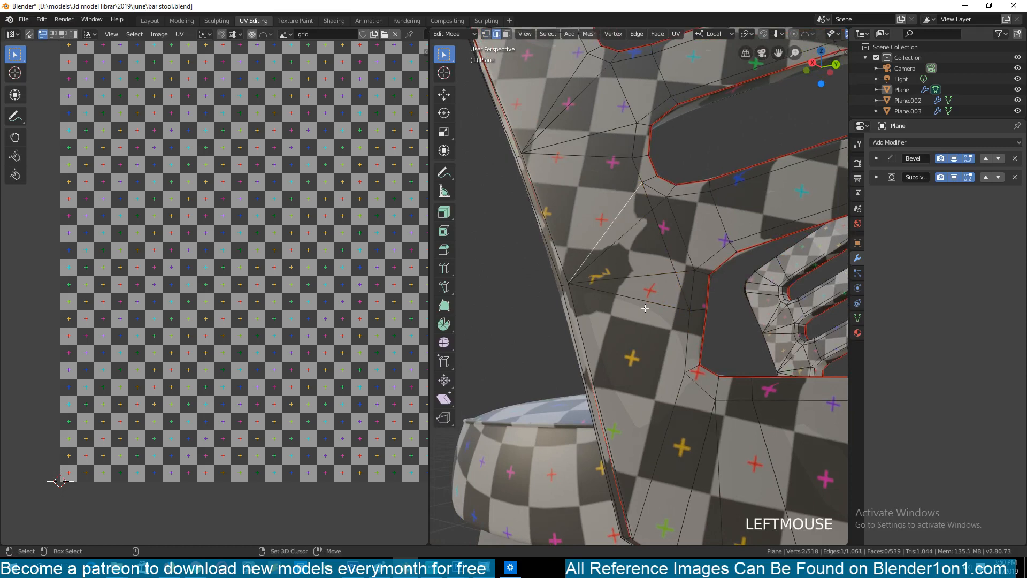
{"action": "key", "text": "1"}
{"action": "left_click", "coordinate": [650, 212]}
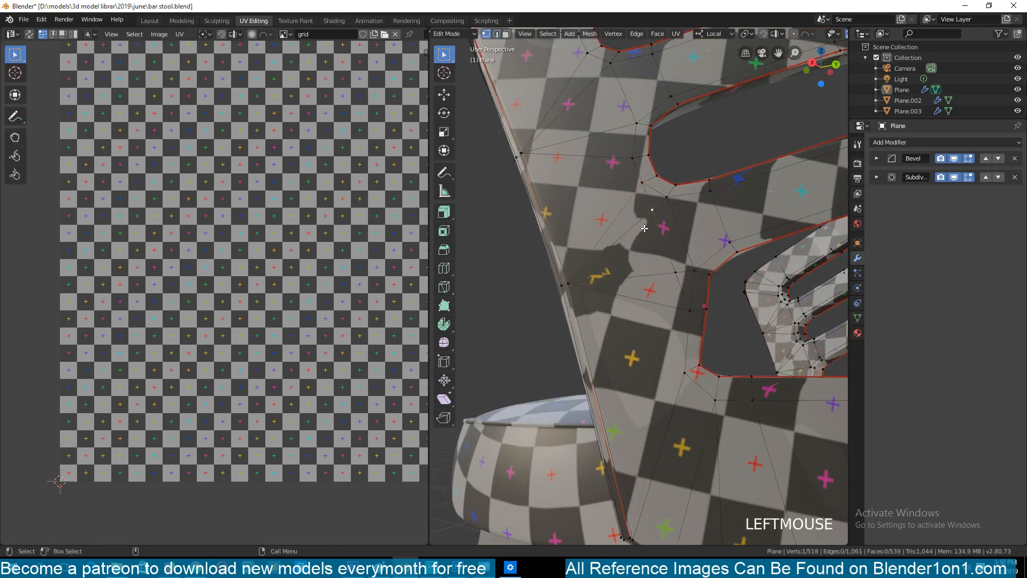
{"action": "key", "text": "2"}
{"action": "left_click", "coordinate": [644, 229], "text": "alt"}
{"action": "key", "text": "ctrl+x"}
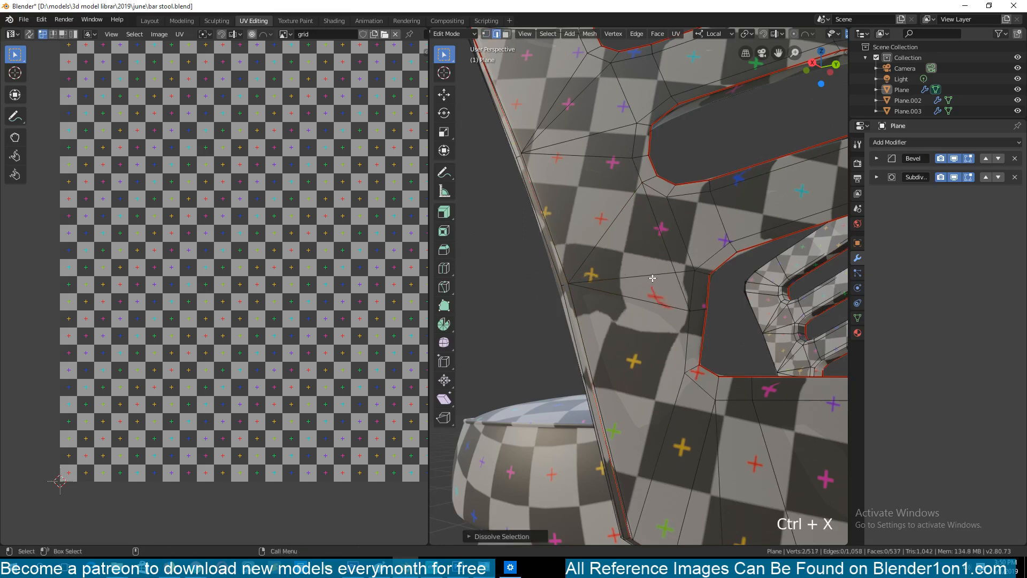
{"action": "left_click", "coordinate": [653, 277]}
{"action": "key", "text": "ctrl+x"}
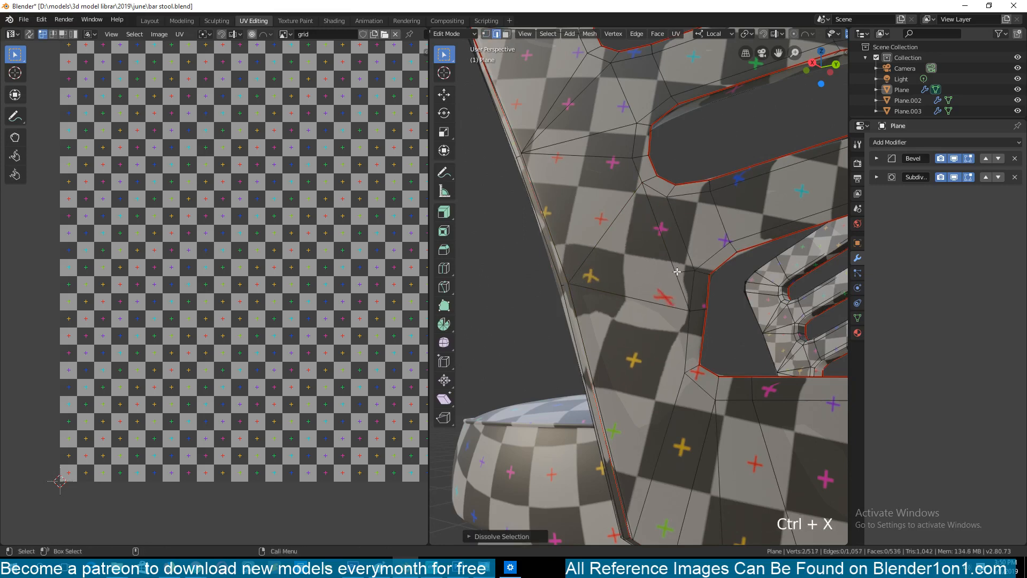
{"action": "left_click", "coordinate": [677, 272]}
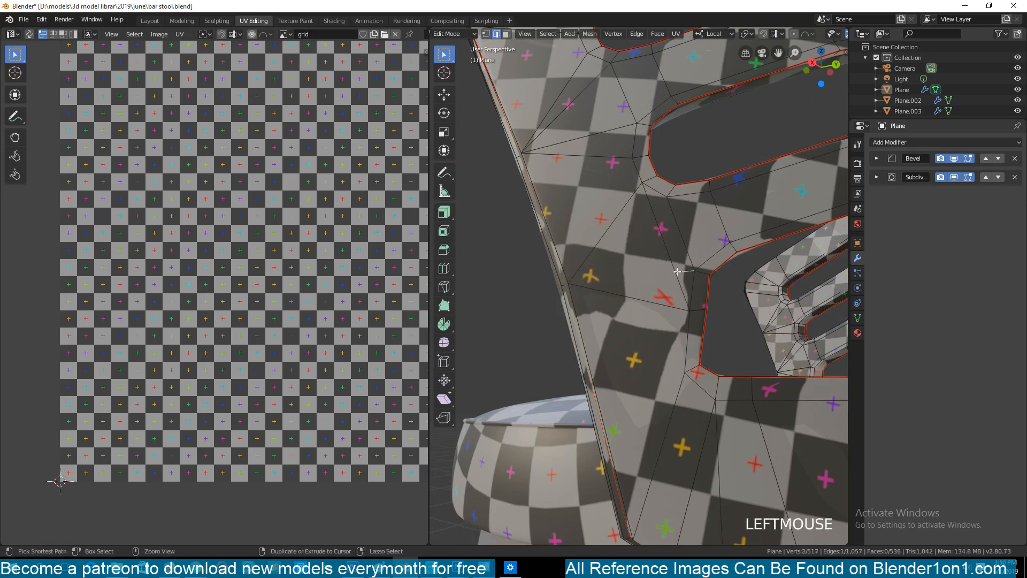
{"action": "key", "text": "ctrl+x"}
Turn off the Subdivision modifier's viewport display and connect the vertices between the backrest's top and middle slots
{"action": "scroll", "coordinate": [685, 272], "scroll_direction": "down", "scroll_amount": 2}
{"action": "middle_click_drag", "start_coordinate": [685, 272], "coordinate": [648, 356], "text": "shift"}
{"action": "key", "text": "1"}
{"action": "left_click", "coordinate": [953, 177]}
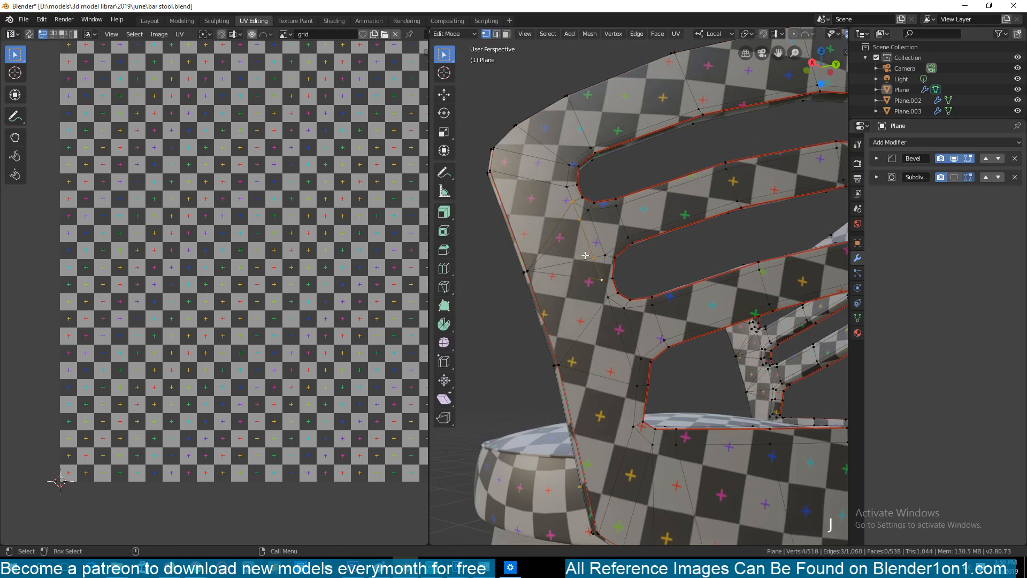
Dissolve the redundant edges running from the outer rim to the area between the top and middle slots, and clear the selection
{"action": "key", "text": "ctrl+z"}
{"action": "key", "text": "2"}
{"action": "left_click", "coordinate": [581, 259], "text": "alt"}
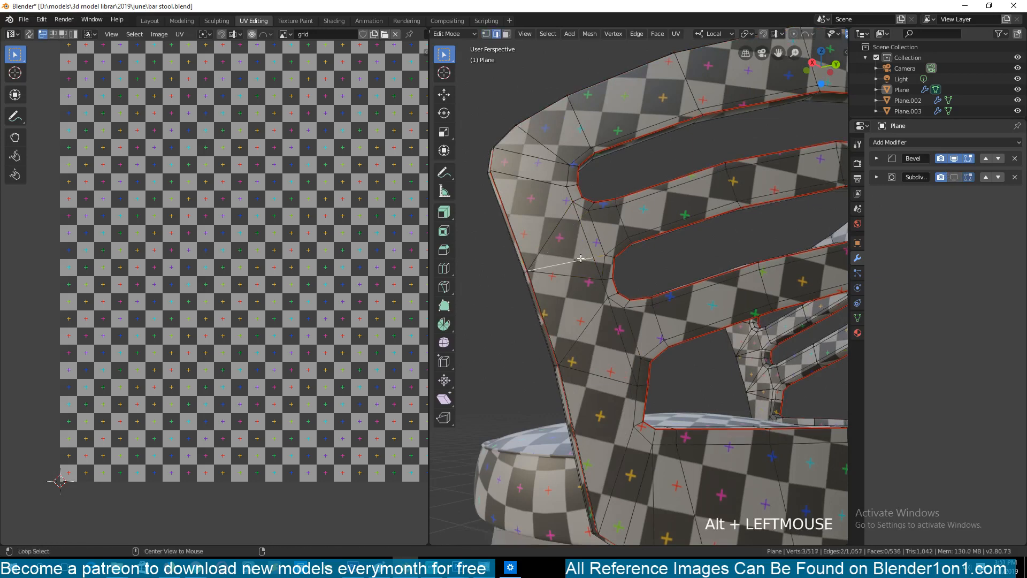
{"action": "key", "text": "ctrl+x"}
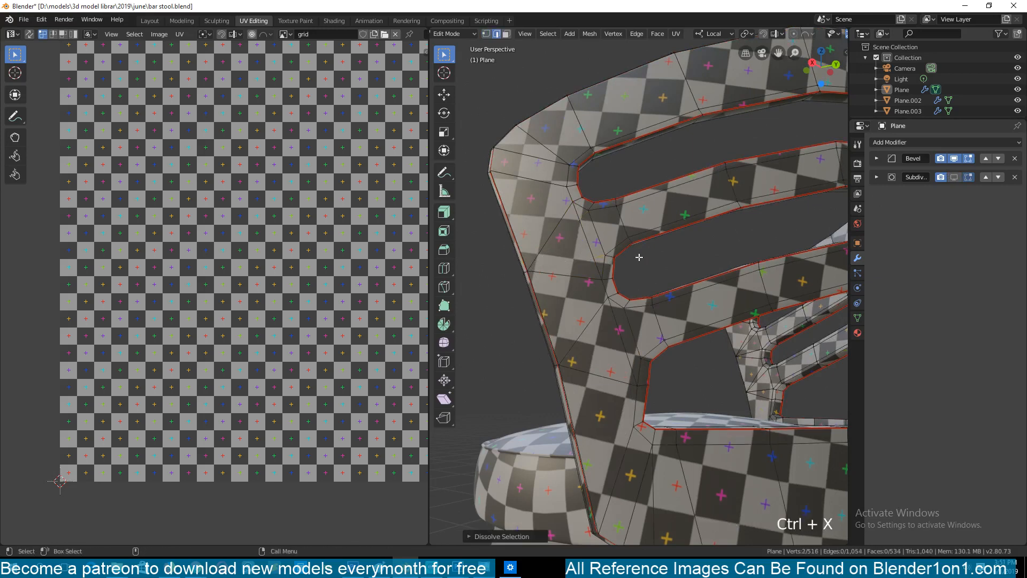
{"action": "scroll", "coordinate": [639, 257], "scroll_direction": "down", "scroll_amount": 4}
{"action": "key", "text": "alt+a"}
On the opposite outer side panel, connect the top slot's corner vertex to the middle slot's side vertex
{"action": "middle_click_drag", "start_coordinate": [786, 262], "coordinate": [690, 261], "text": "shift"}
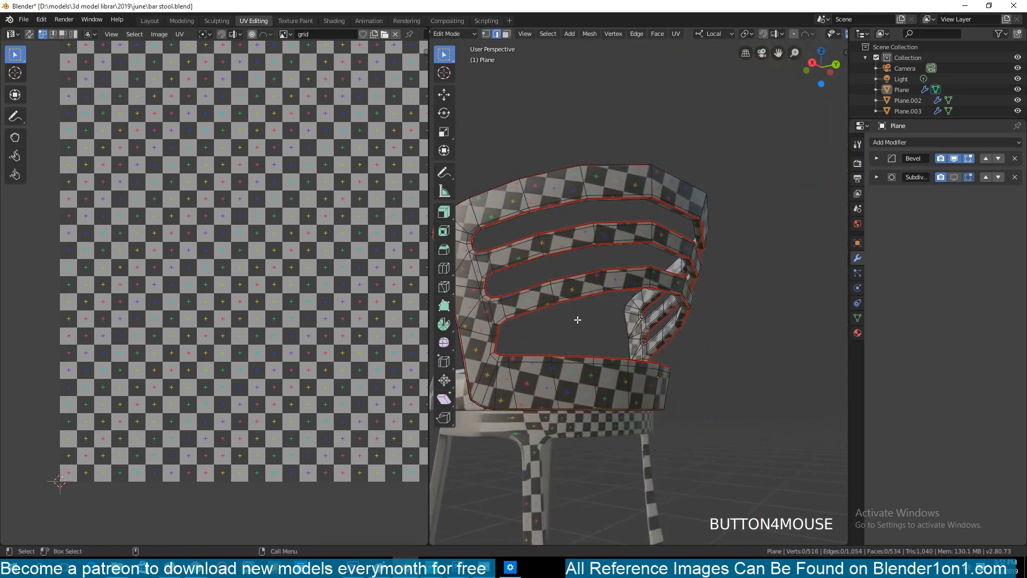
{"action": "middle_click_drag", "start_coordinate": [755, 300], "coordinate": [586, 286]}
{"action": "middle_click_drag", "start_coordinate": [730, 252], "coordinate": [639, 265]}
{"action": "middle_click_drag", "start_coordinate": [639, 265], "coordinate": [654, 179], "text": "shift"}
{"action": "scroll", "coordinate": [667, 313], "scroll_direction": "up", "scroll_amount": 4}
{"action": "key", "text": "grave"}
{"action": "key", "text": "1"}
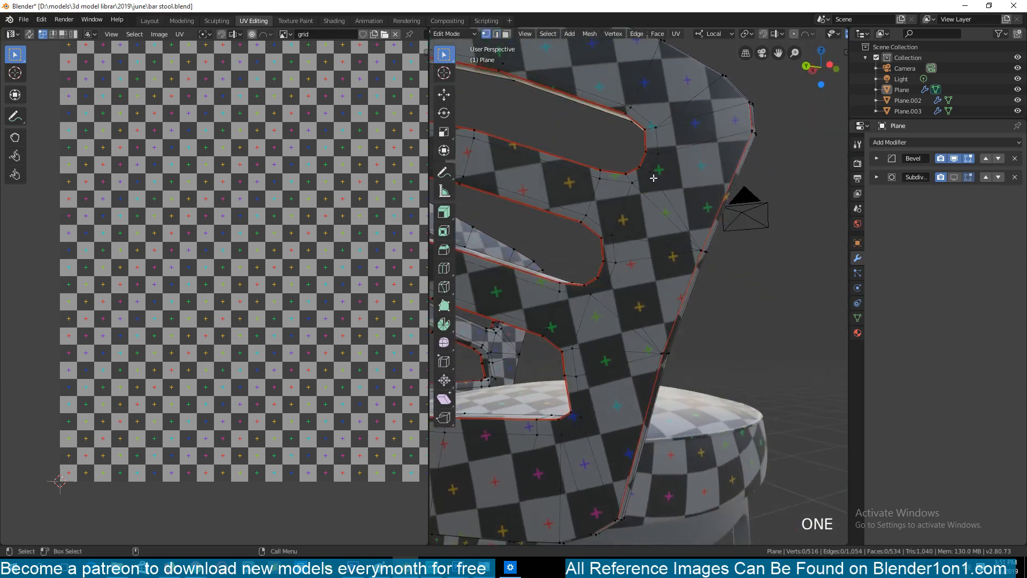
{"action": "left_click", "coordinate": [654, 179]}
Dissolve the two redundant edges fanning toward the rim between the top and middle slots on this panel
{"action": "key", "text": "2"}
{"action": "left_click", "coordinate": [634, 239], "text": "alt"}
{"action": "key", "text": "ctrl+x"}
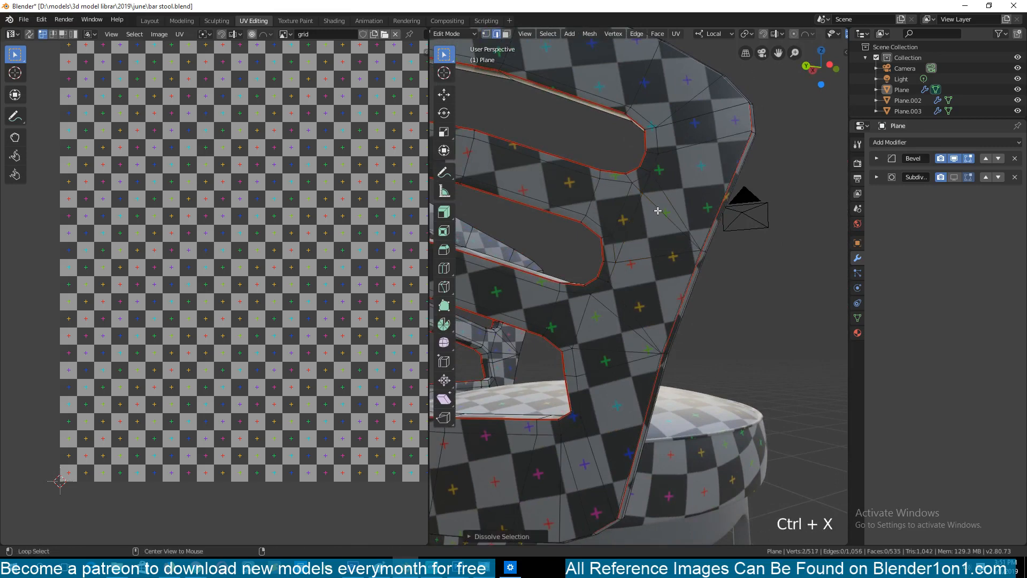
{"action": "left_click", "coordinate": [658, 211], "text": "alt"}
{"action": "key", "text": "ctrl+x"}
Connect the middle slot's corner to the lower opening's side vertex on the same panel, and dissolve the two redundant edges there
{"action": "middle_click_drag", "start_coordinate": [658, 211], "coordinate": [706, 240]}
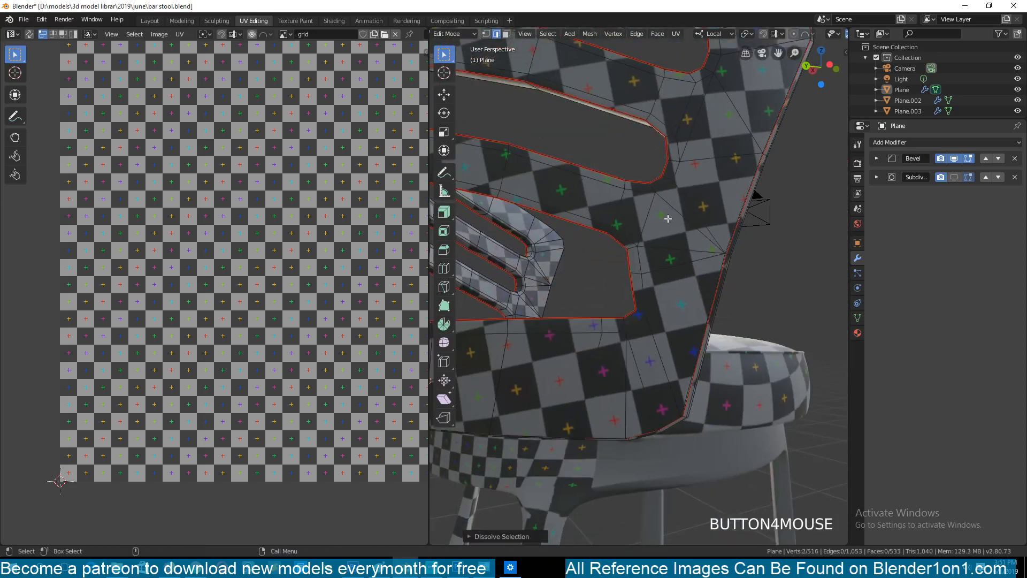
{"action": "key", "text": "1"}
{"action": "left_click", "coordinate": [638, 296]}
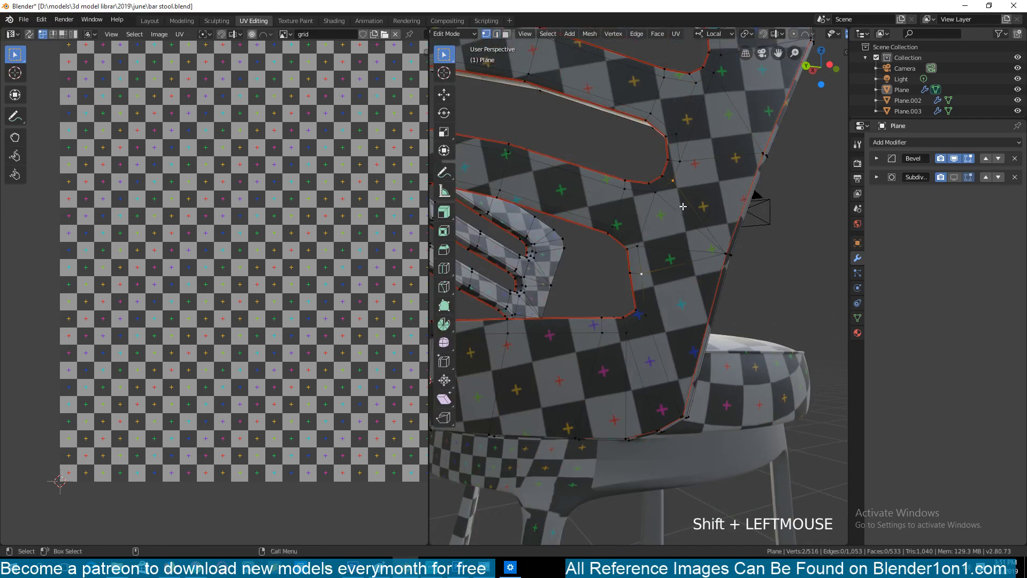
{"action": "key", "text": "j"}
{"action": "key", "text": "2"}
{"action": "left_click", "coordinate": [682, 224], "text": "alt"}
{"action": "key", "text": "ctrl+x"}
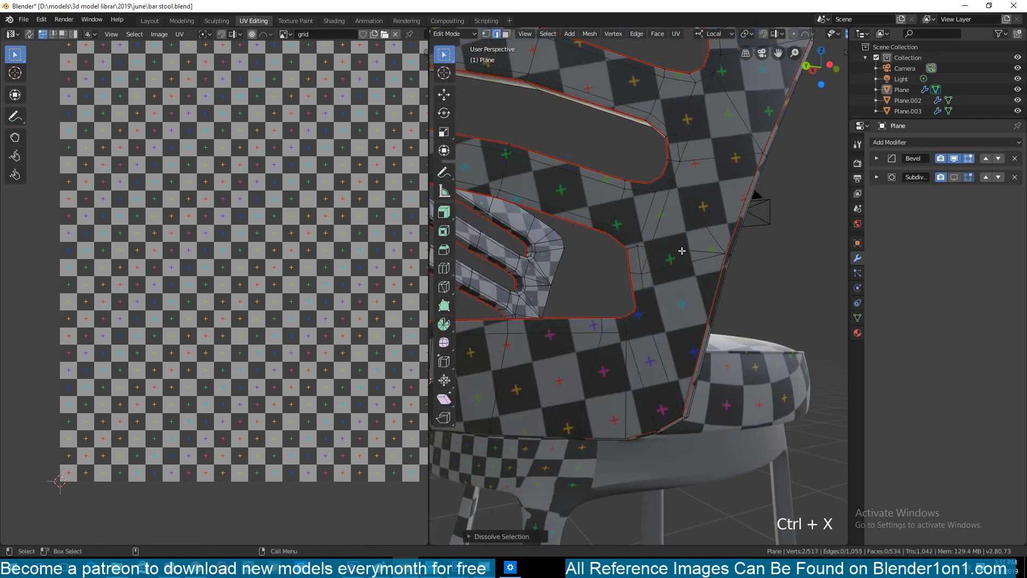
{"action": "left_click", "coordinate": [682, 251], "text": "alt"}
{"action": "key", "text": "ctrl+x"}
On the backrest's inner face, connect the vertices between the top and middle slots and dissolve the redundant edges there
{"action": "key", "text": "grave"}
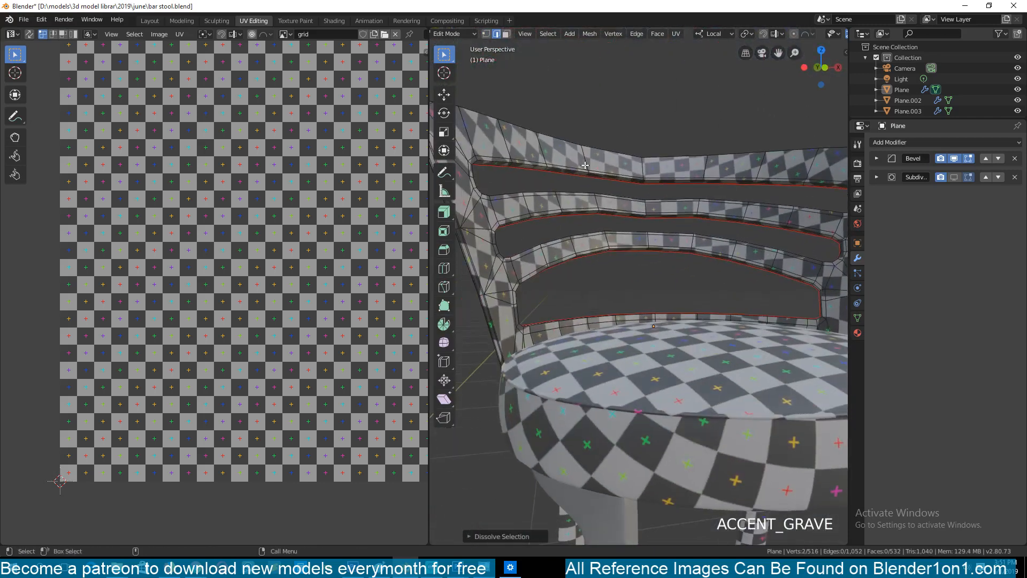
{"action": "middle_click_drag", "start_coordinate": [585, 166], "coordinate": [641, 244]}
{"action": "scroll", "coordinate": [641, 244], "scroll_direction": "up", "scroll_amount": 5}
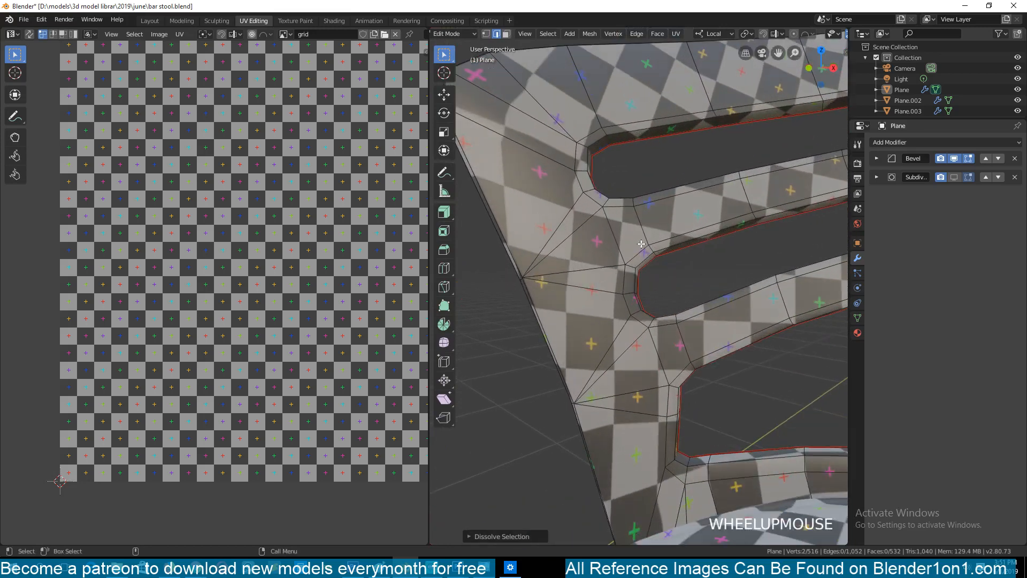
{"action": "key", "text": "grave"}
{"action": "key", "text": "1"}
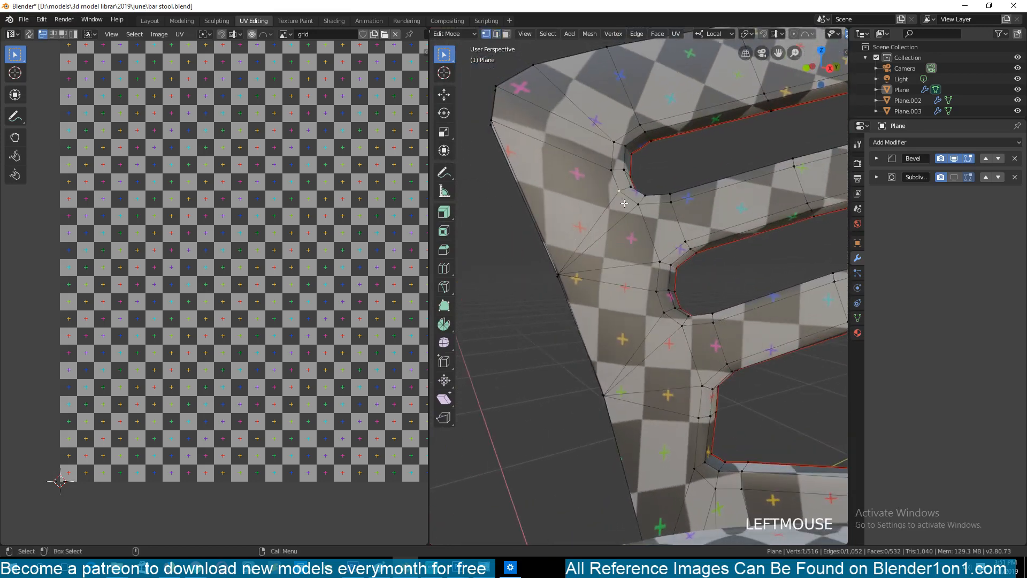
{"action": "key", "text": "2"}
{"action": "left_click", "coordinate": [653, 302], "text": "alt"}
{"action": "key", "text": "ctrl+x"}
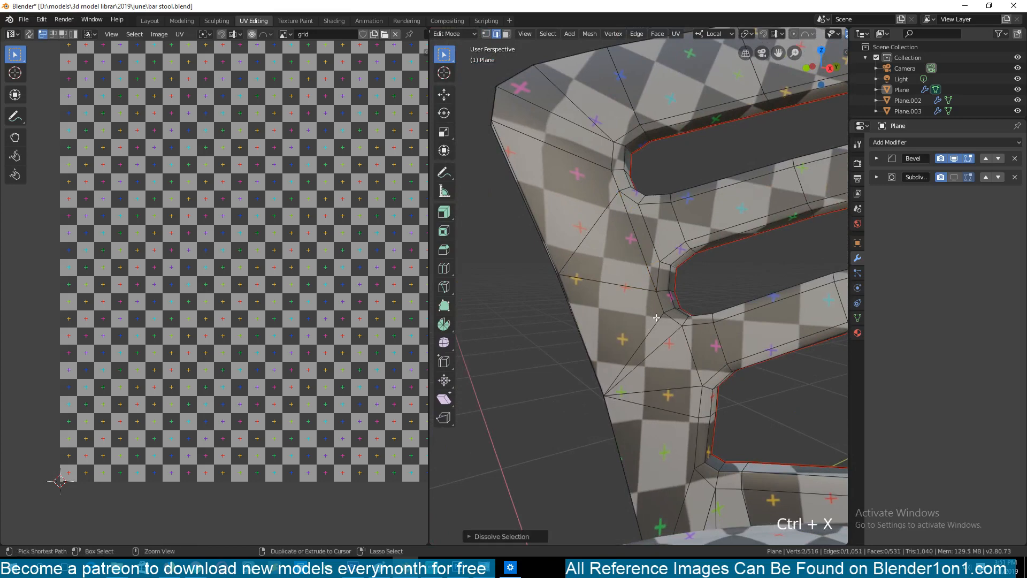
Connect the middle slot's corner to the lower opening's side vertex on the inner face, and dissolve the two redundant edges
{"action": "middle_click_drag", "start_coordinate": [656, 318], "coordinate": [642, 278], "text": "shift"}
{"action": "key", "text": "1"}
{"action": "left_click", "coordinate": [648, 276]}
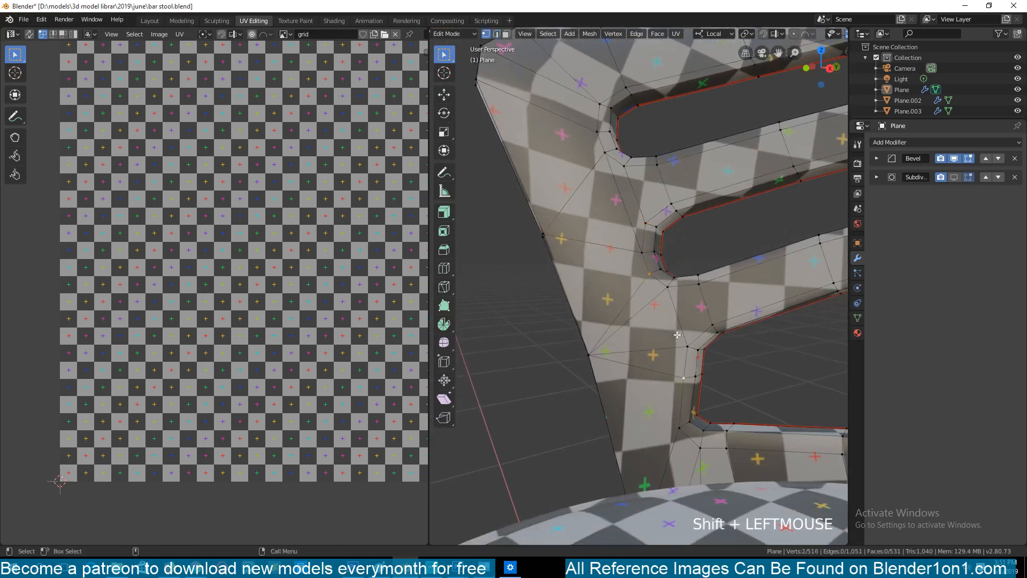
{"action": "key", "text": "2"}
{"action": "left_click", "coordinate": [651, 358], "text": "alt"}
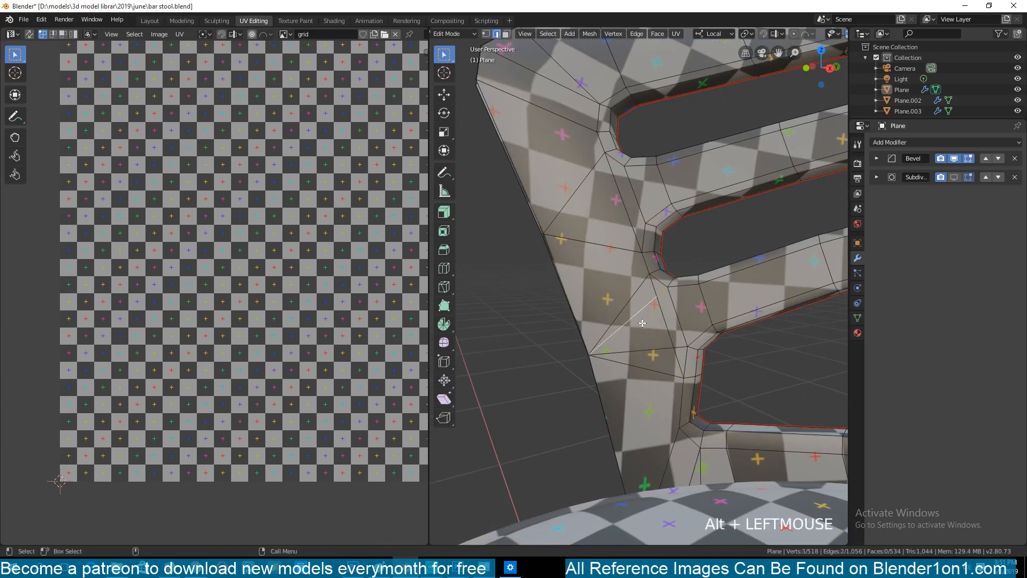
{"action": "key", "text": "ctrl+x"}
{"action": "left_click", "coordinate": [651, 352], "text": "alt"}
{"action": "key", "text": "ctrl+x"}
Save the bar stool file
{"action": "middle_click_drag", "start_coordinate": [675, 345], "coordinate": [632, 332], "text": "shift"}
{"action": "key", "text": "ctrl+s"}
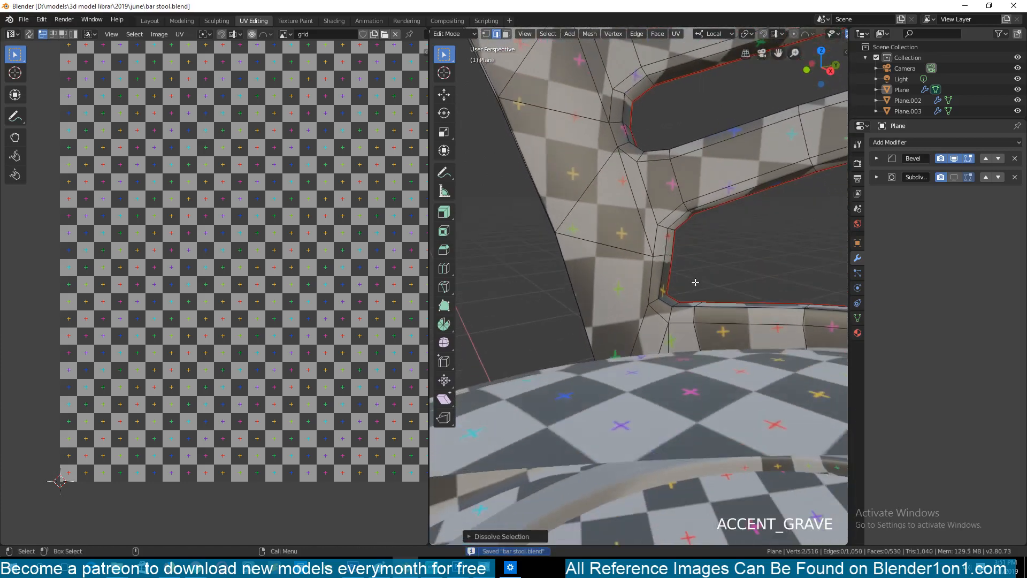
{"action": "scroll", "coordinate": [697, 278], "scroll_direction": "down", "scroll_amount": 5}
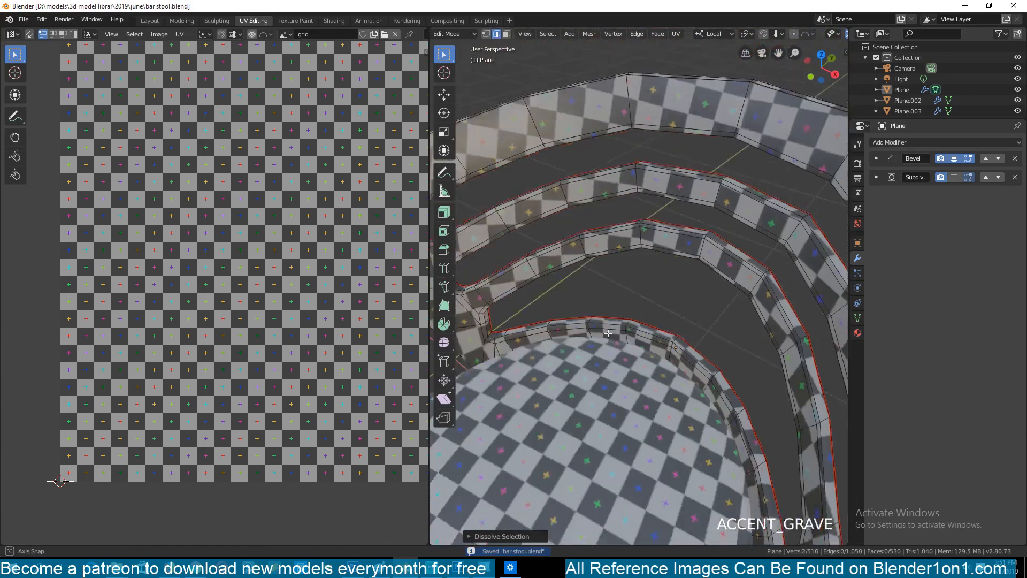
Connect the vertices between the ends of the upper and middle slots on the backrest's inner side
{"action": "middle_click_drag", "start_coordinate": [546, 316], "coordinate": [530, 333], "text": "shift"}
{"action": "middle_click_drag", "start_coordinate": [598, 342], "coordinate": [628, 242], "text": "shift"}
{"action": "scroll", "coordinate": [633, 239], "scroll_direction": "up", "scroll_amount": 3}
{"action": "middle_click_drag", "start_coordinate": [709, 243], "coordinate": [666, 270], "text": "shift"}
{"action": "key", "text": "1"}
{"action": "left_click", "coordinate": [687, 249]}
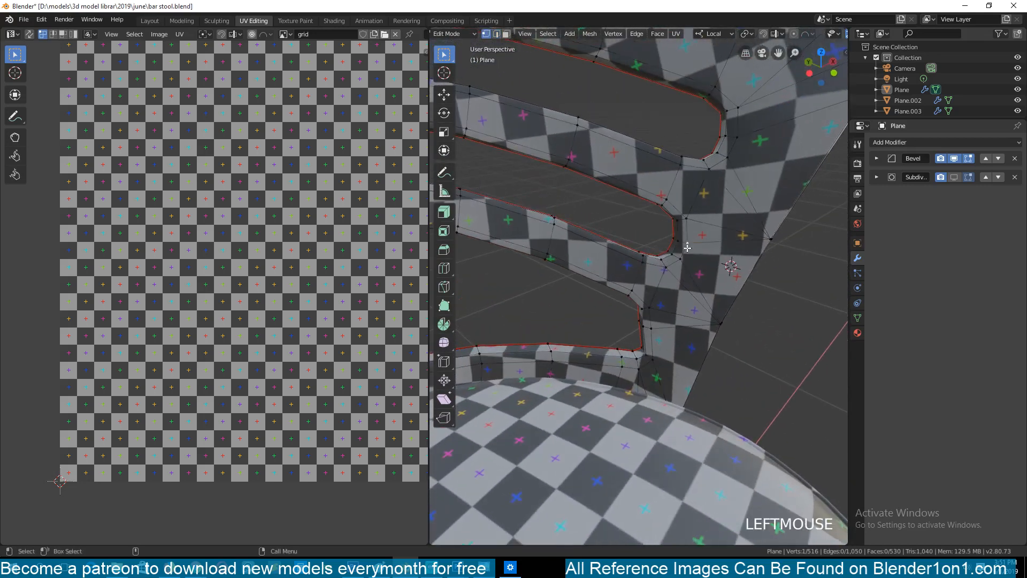
{"action": "key", "text": "j"}
Dissolve the redundant edges running from the slot ends toward the backrest's outer border on the inner side
{"action": "key", "text": "2"}
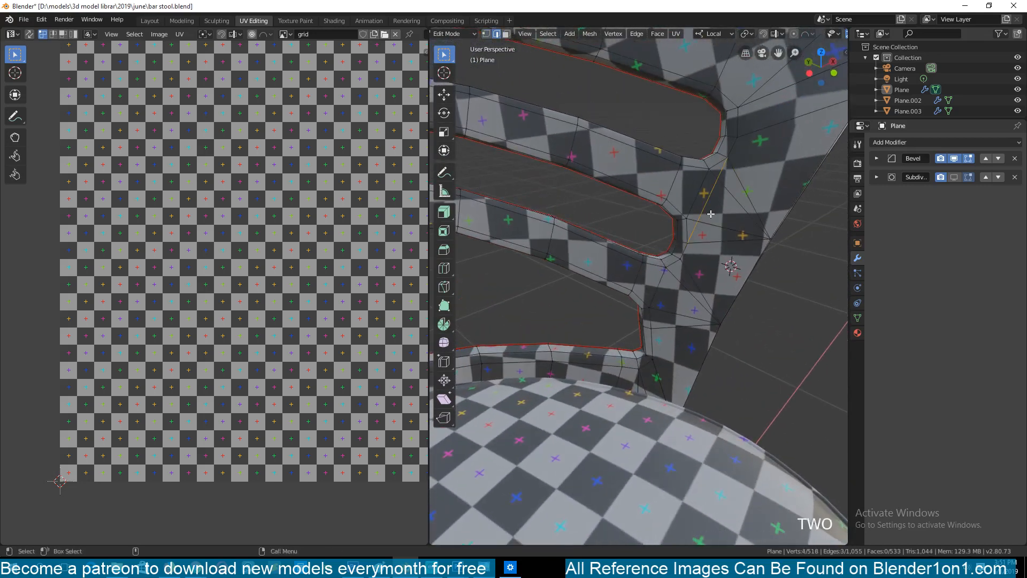
{"action": "left_click", "coordinate": [708, 228], "text": "alt"}
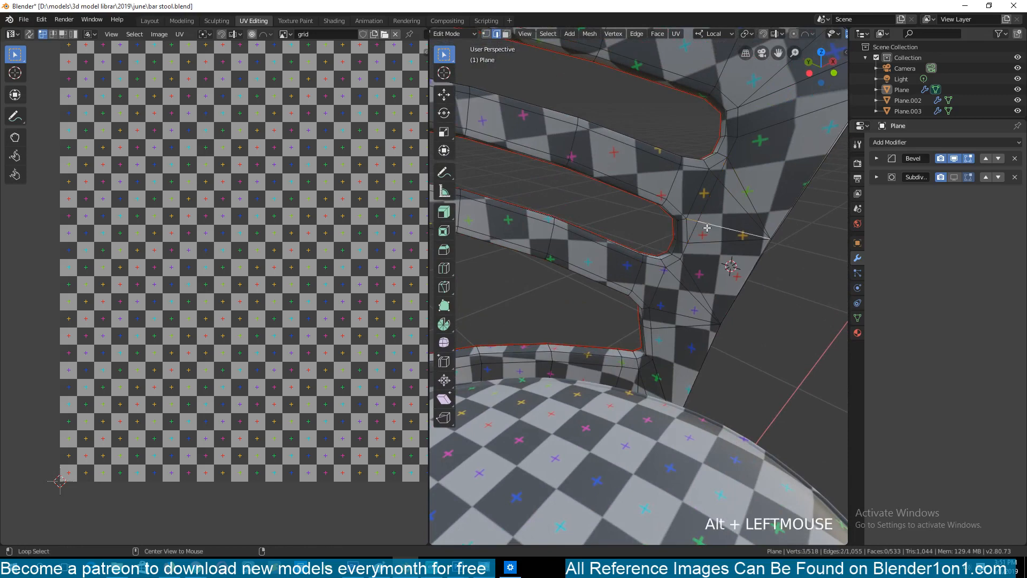
{"action": "left_click", "coordinate": [736, 190], "text": "alt+shift"}
{"action": "key", "text": "ctrl+x"}
Connect the vertices between the middle slot and the lowest opening on the inner side, and dissolve the surplus edges there
{"action": "key", "text": "1"}
{"action": "left_click", "coordinate": [654, 325]}
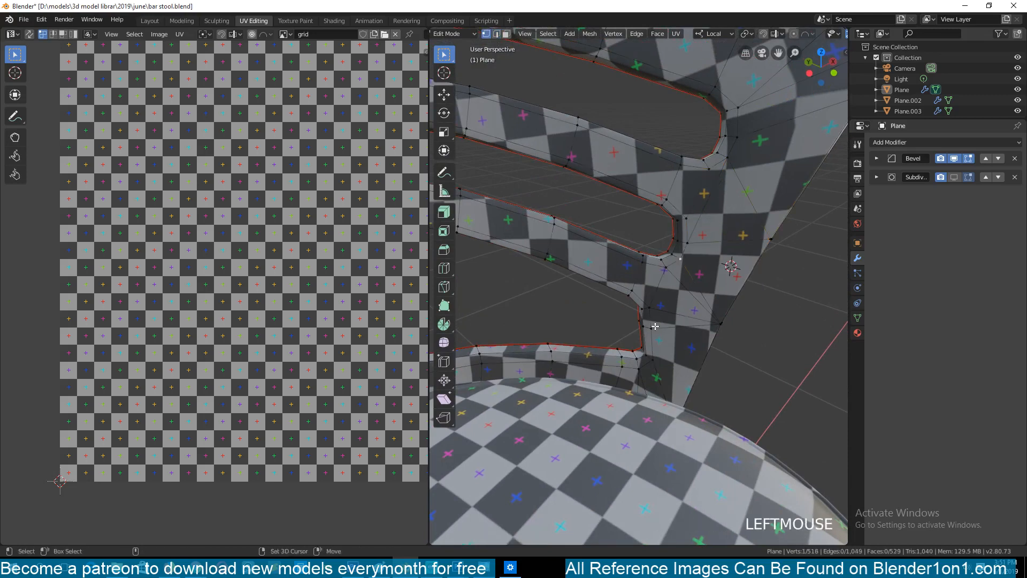
{"action": "key", "text": "h"}
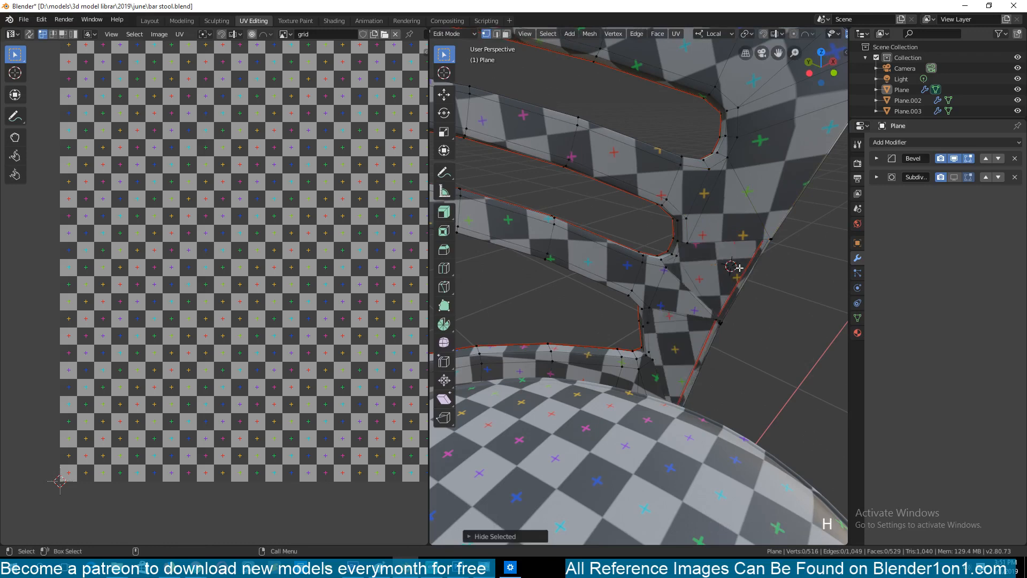
{"action": "key", "text": "ctrl+z"}
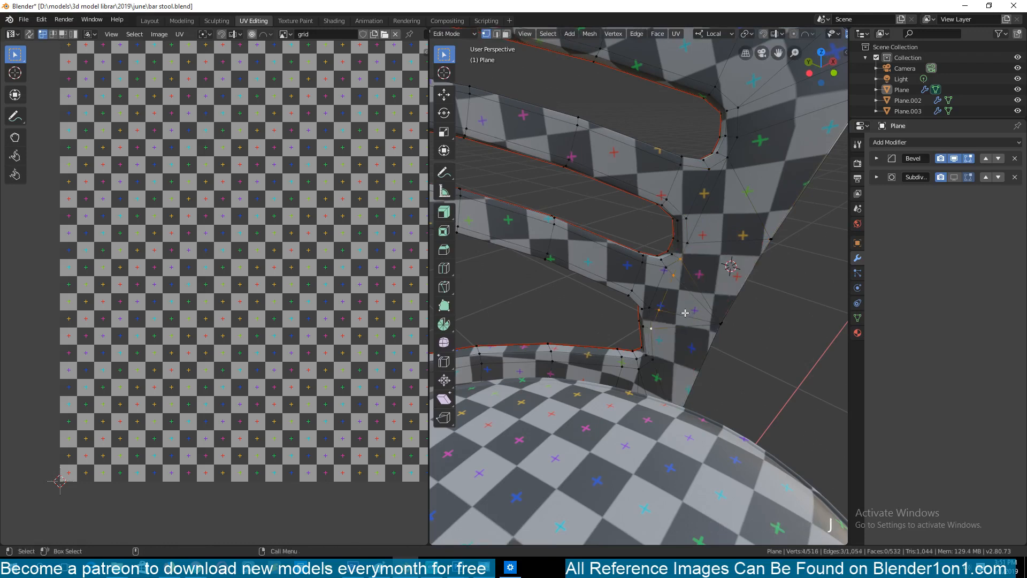
{"action": "key", "text": "2"}
{"action": "left_click", "coordinate": [686, 314], "text": "alt+shift"}
{"action": "key", "text": "ctrl+x"}
Unwrap the UVs of the entire backrest mesh
{"action": "key", "text": "a"}
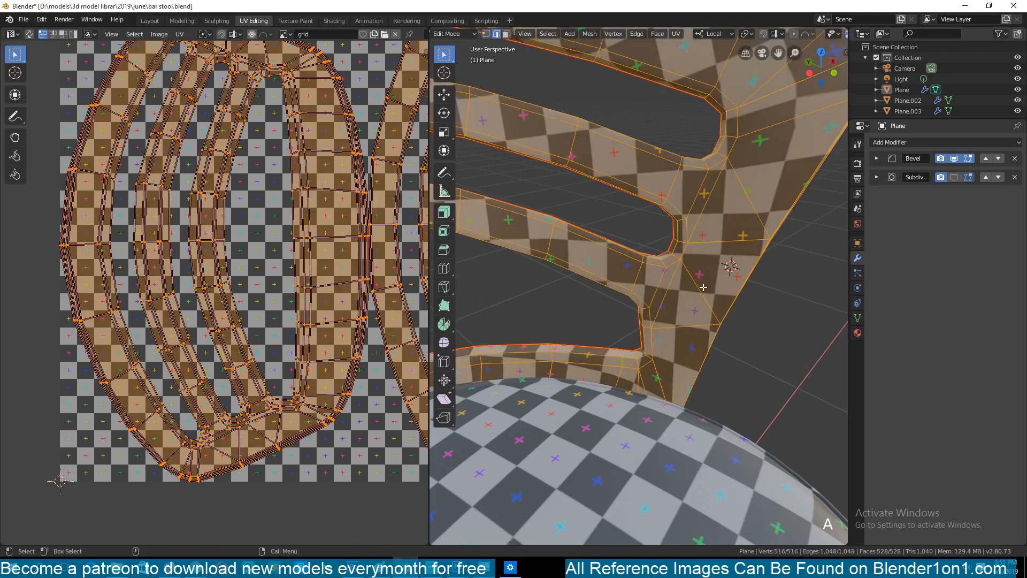
{"action": "key", "text": "u"}
{"action": "left_click", "coordinate": [690, 264]}
{"action": "scroll", "coordinate": [691, 265], "scroll_direction": "down", "scroll_amount": 6}
{"action": "middle_click_drag", "start_coordinate": [690, 265], "coordinate": [594, 245]}
Leave Edit Mode and turn on viewport display for the backrest's Subdivision modifier
{"action": "key", "text": "Tab"}
{"action": "scroll", "coordinate": [575, 245], "scroll_direction": "up", "scroll_amount": 5}
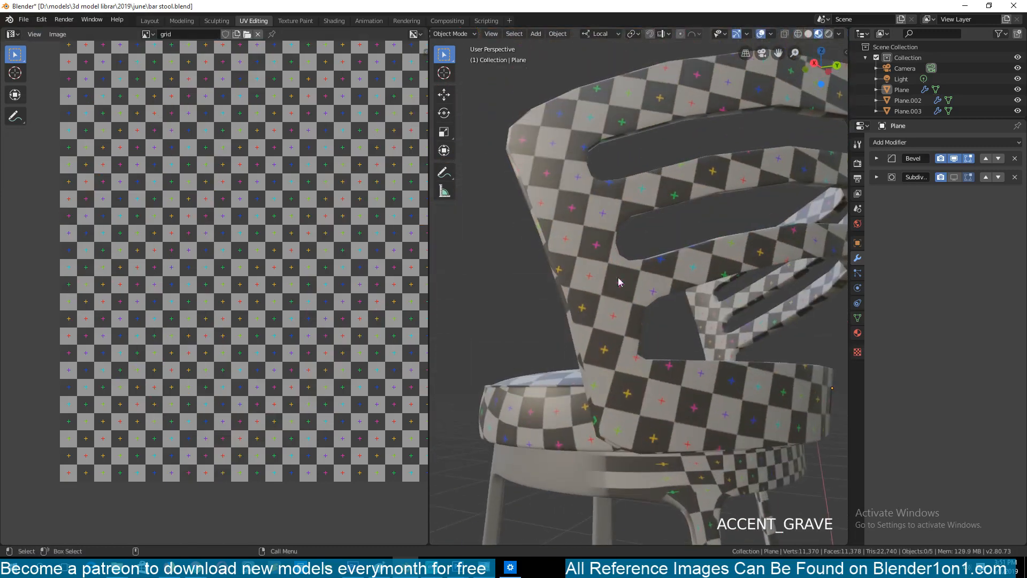
{"action": "middle_click_drag", "start_coordinate": [640, 314], "coordinate": [668, 305]}
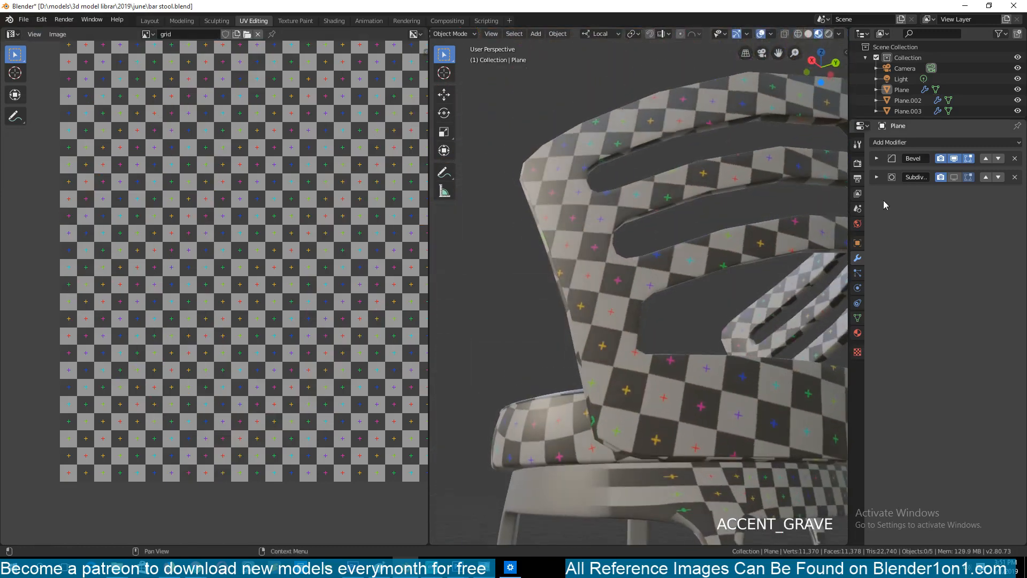
{"action": "left_click", "coordinate": [955, 177]}
{"action": "middle_click_drag", "start_coordinate": [682, 231], "coordinate": [573, 264]}
{"action": "scroll", "coordinate": [641, 305], "scroll_direction": "up", "scroll_amount": 4}
On the backrest's outer face, connect the lower corner vertex of the middle slot to the nearest higher vertex on the side border
{"action": "key", "text": "Tab"}
{"action": "key", "text": "grave"}
{"action": "key", "text": "alt+a"}
{"action": "middle_click_drag", "start_coordinate": [583, 259], "coordinate": [551, 305]}
{"action": "scroll", "coordinate": [558, 300], "scroll_direction": "down", "scroll_amount": 1}
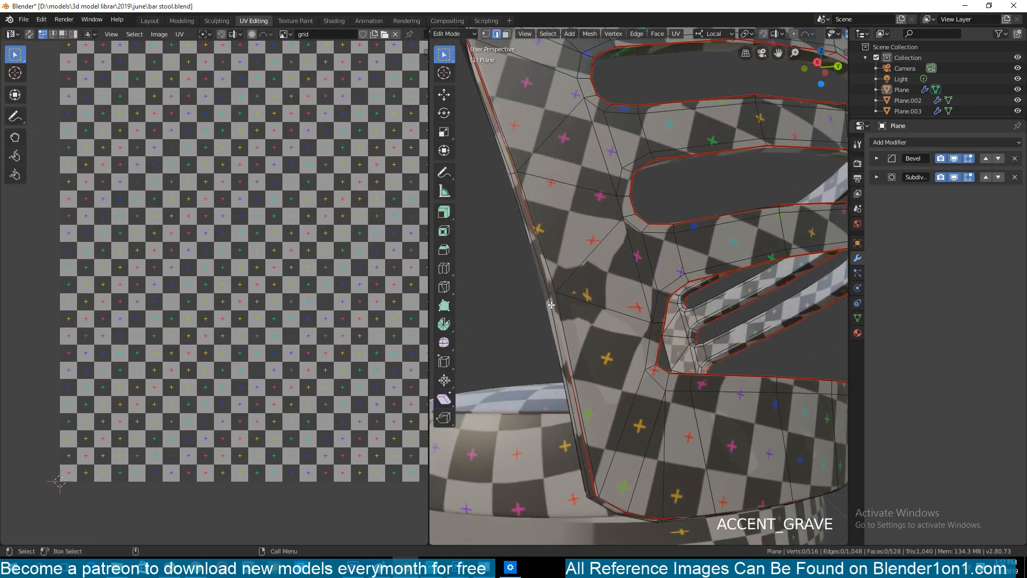
{"action": "key", "text": "1"}
{"action": "left_click", "coordinate": [522, 174]}
{"action": "left_click", "coordinate": [613, 199], "text": "shift"}
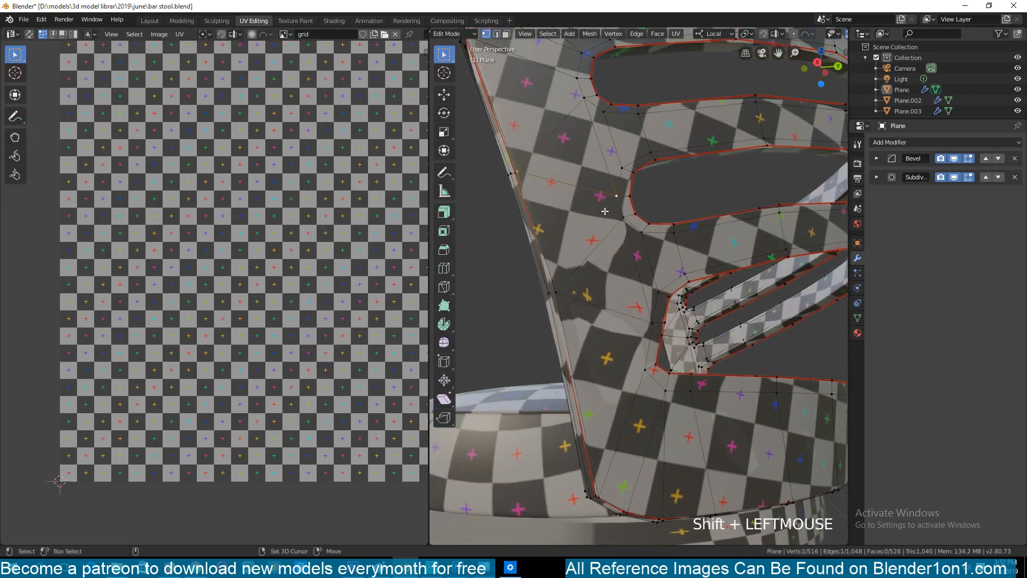
{"action": "left_click", "coordinate": [618, 220]}
{"action": "left_click", "coordinate": [527, 179], "text": "shift"}
{"action": "key", "text": "j"}
Dissolve the old diagonal edge running down from the middle slot's lower corner to the side border
{"action": "key", "text": "2"}
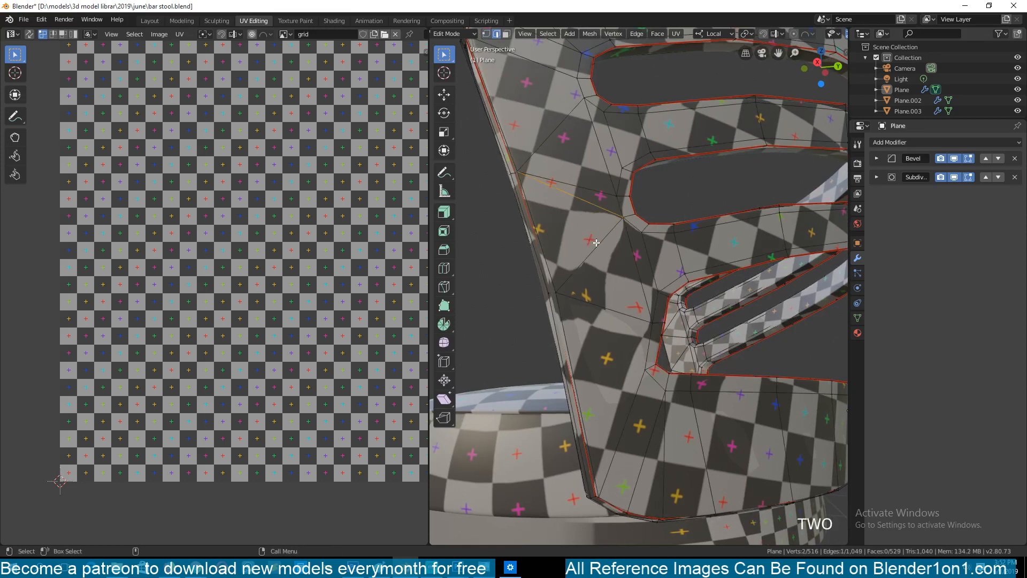
{"action": "left_click", "coordinate": [600, 247]}
{"action": "key", "text": "ctrl+x"}
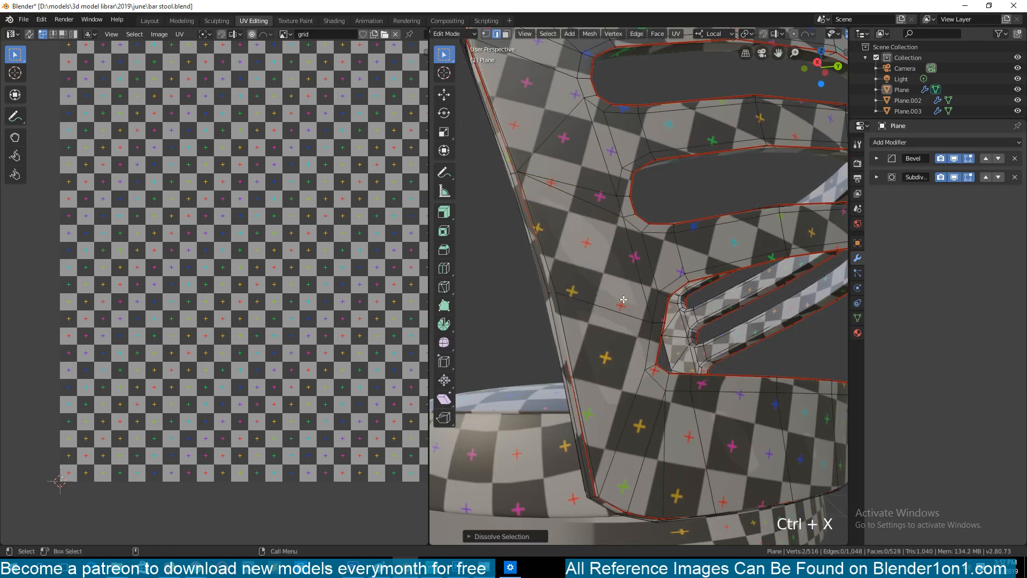
Unwrap the whole backrest mesh again and return to Object Mode to check the checker pattern
{"action": "key", "text": "Tab"}
{"action": "key", "text": "grave"}
{"action": "key", "text": "Tab"}
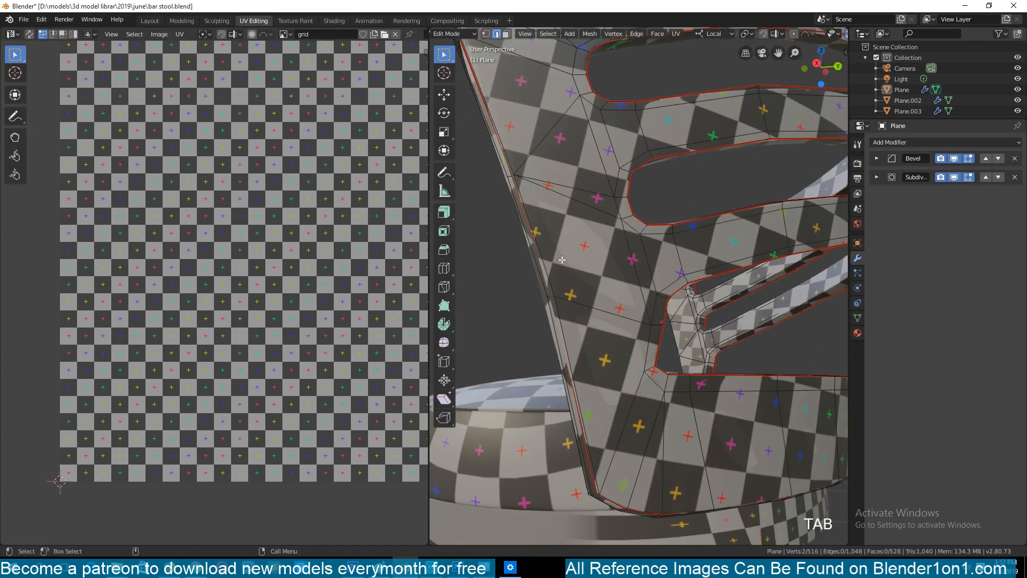
{"action": "key", "text": "a"}
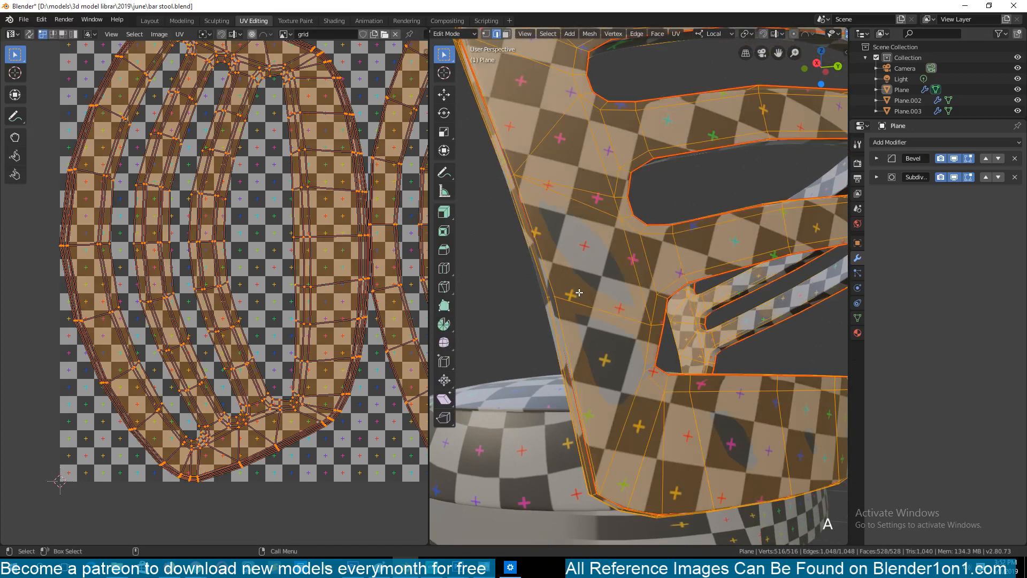
{"action": "key", "text": "u"}
{"action": "left_click", "coordinate": [579, 293]}
{"action": "key", "text": "Tab"}
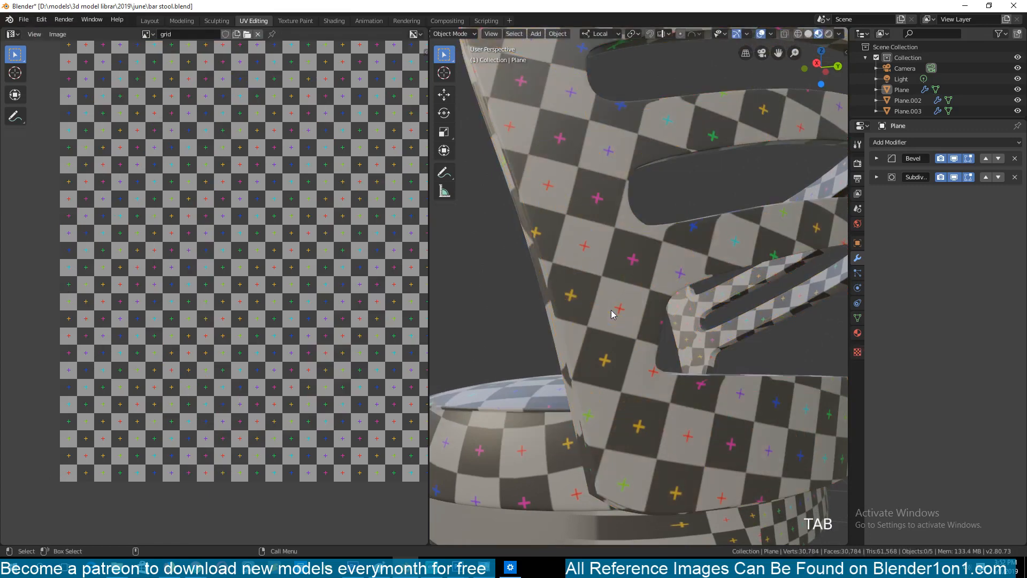
On the opposite side of the backrest's outer face, connect the middle slot's lower corner vertex to the side border vertex above it
{"action": "key", "text": "Tab"}
{"action": "key", "text": "1"}
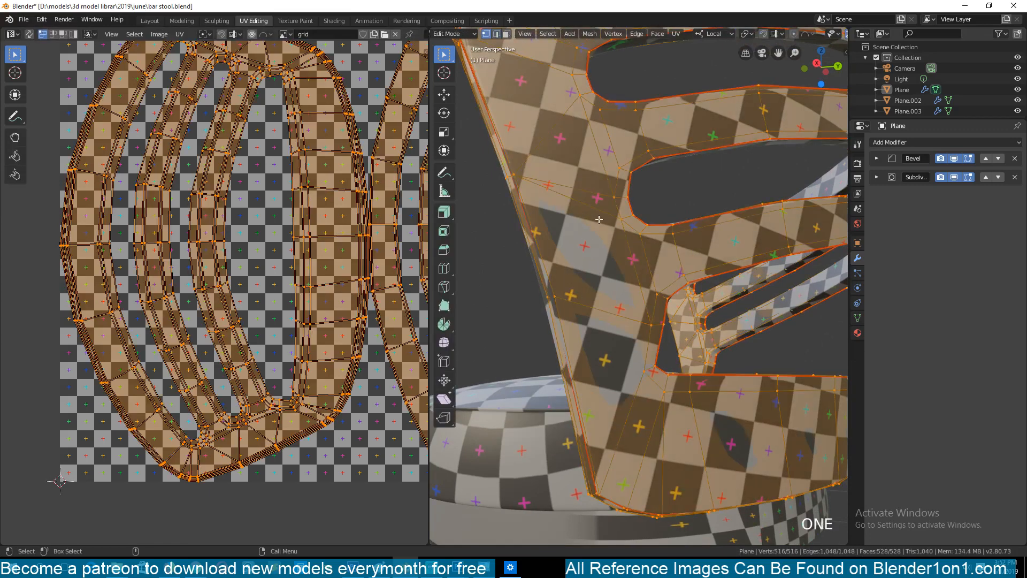
{"action": "key", "text": "alt+a"}
{"action": "scroll", "coordinate": [573, 289], "scroll_direction": "down", "scroll_amount": 7}
{"action": "key", "text": "grave"}
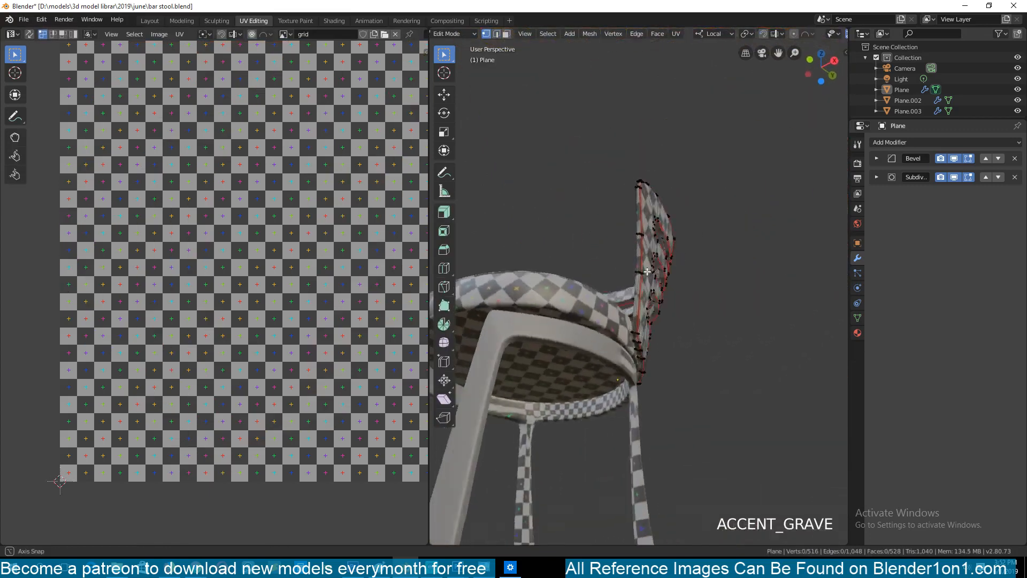
{"action": "key", "text": "grave"}
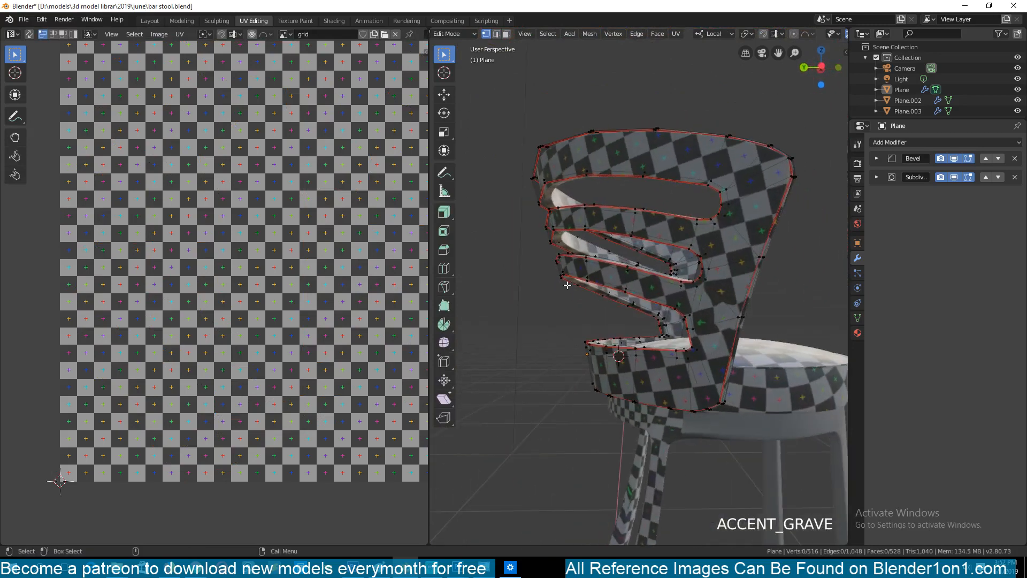
{"action": "scroll", "coordinate": [655, 284], "scroll_direction": "up", "scroll_amount": 4}
{"action": "middle_click_drag", "start_coordinate": [655, 284], "coordinate": [578, 271], "text": "shift"}
{"action": "key", "text": "grave"}
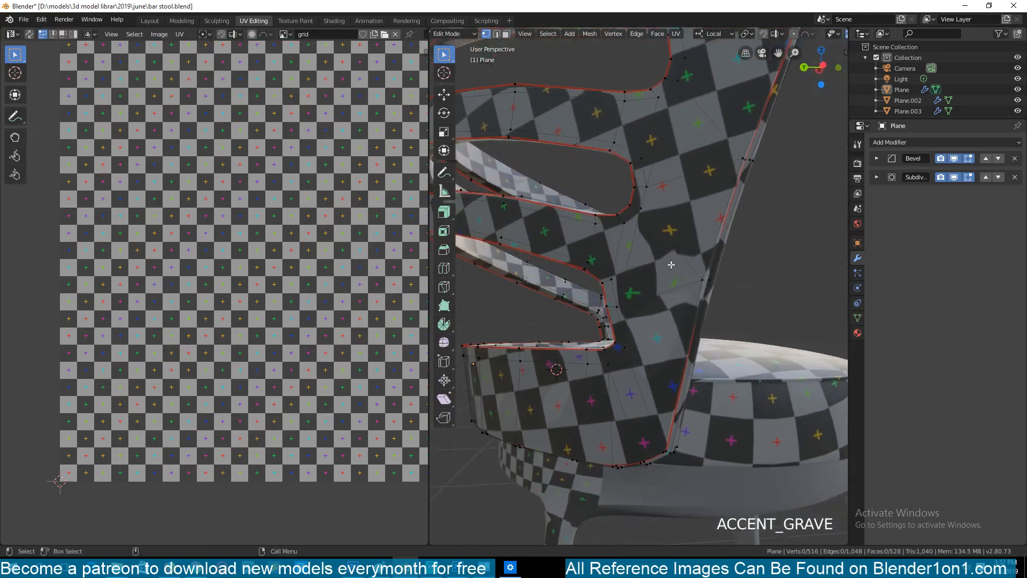
{"action": "left_click", "coordinate": [670, 206]}
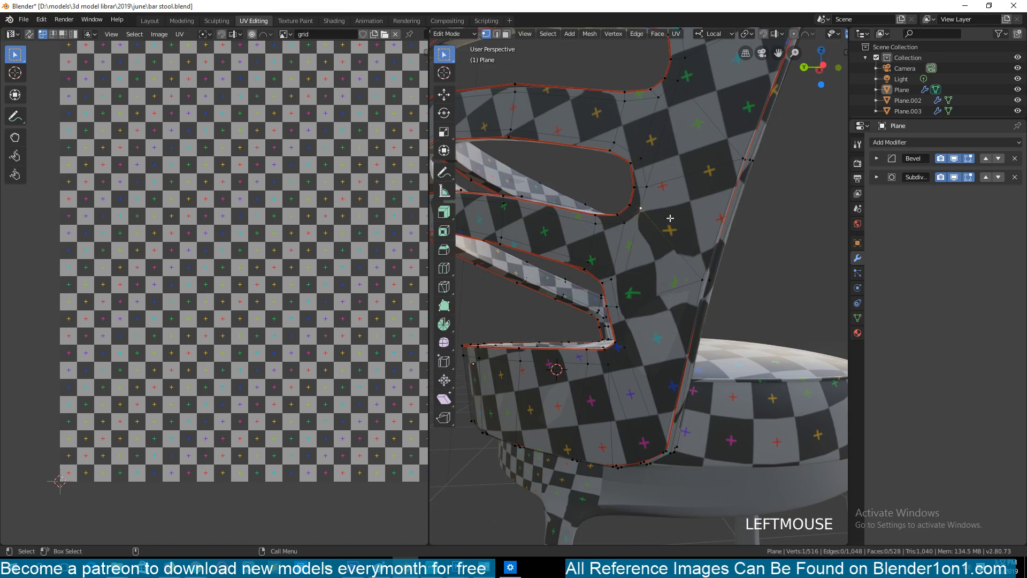
{"action": "left_click", "coordinate": [626, 306]}
{"action": "middle_click_drag", "start_coordinate": [687, 201], "coordinate": [651, 241], "text": "shift"}
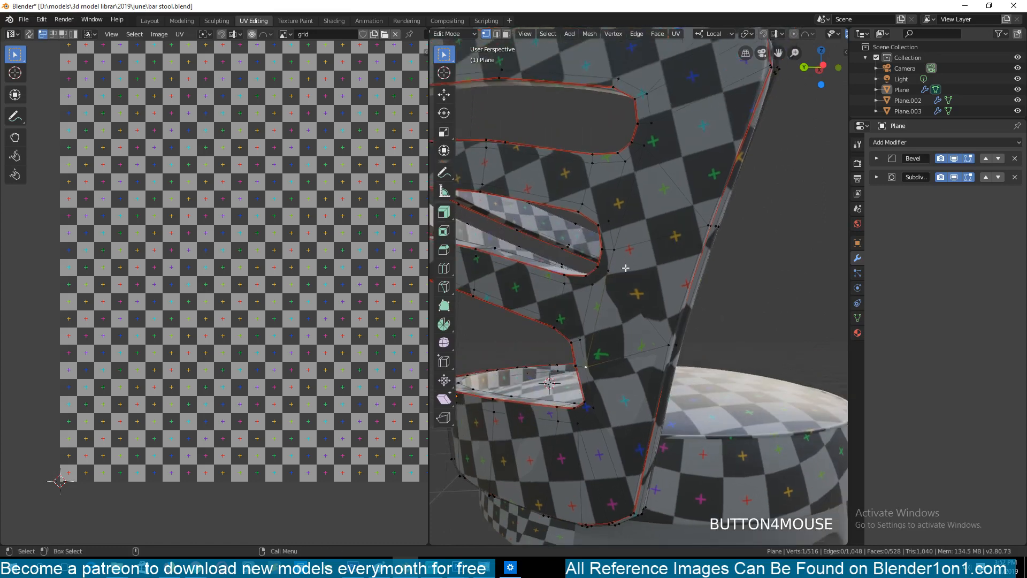
{"action": "left_click", "coordinate": [619, 273]}
{"action": "left_click", "coordinate": [695, 234], "text": "shift"}
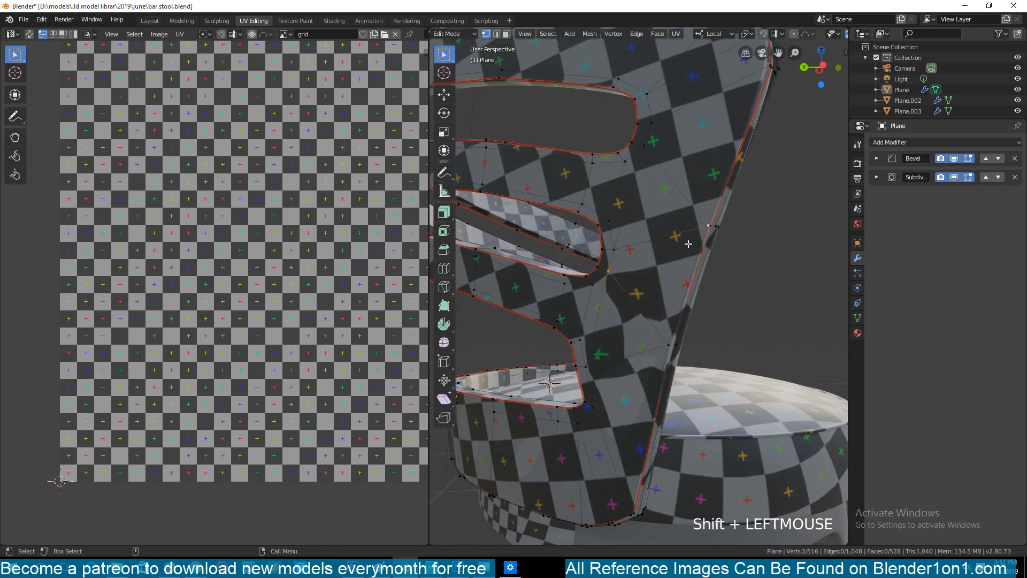
{"action": "key", "text": "j"}
Dissolve the diagonal edge below the middle slot's end on this opposite side of the backrest
{"action": "key", "text": "2"}
{"action": "left_click", "coordinate": [635, 304]}
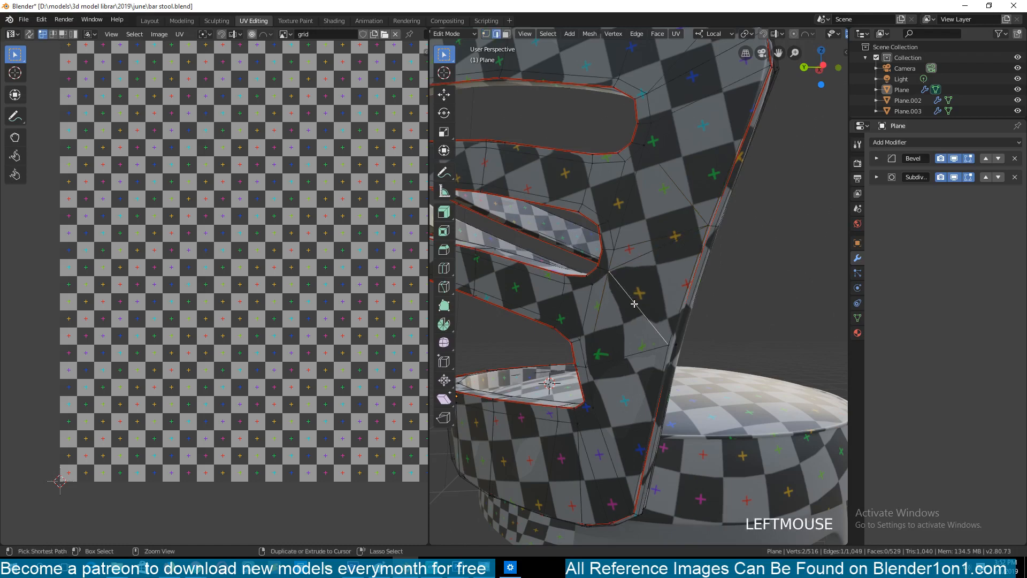
{"action": "key", "text": "ctrl+x"}
Connect the vertex at the upper slot's lower corner to the side border vertex near the backrest's top corner
{"action": "key", "text": "a"}
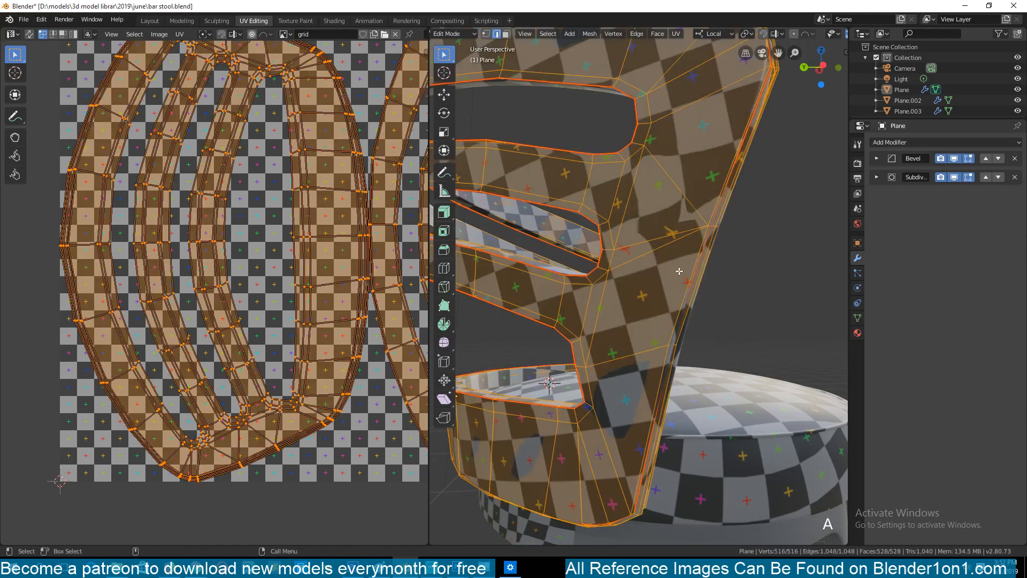
{"action": "middle_click_drag", "start_coordinate": [686, 217], "coordinate": [656, 273]}
{"action": "key", "text": "alt+a"}
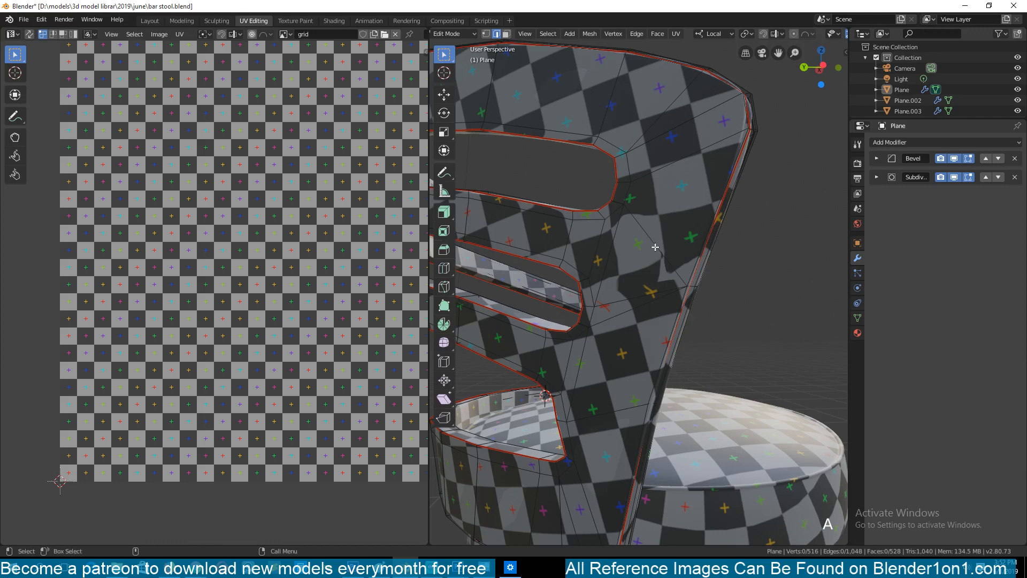
{"action": "key", "text": "1"}
{"action": "left_click", "coordinate": [635, 204]}
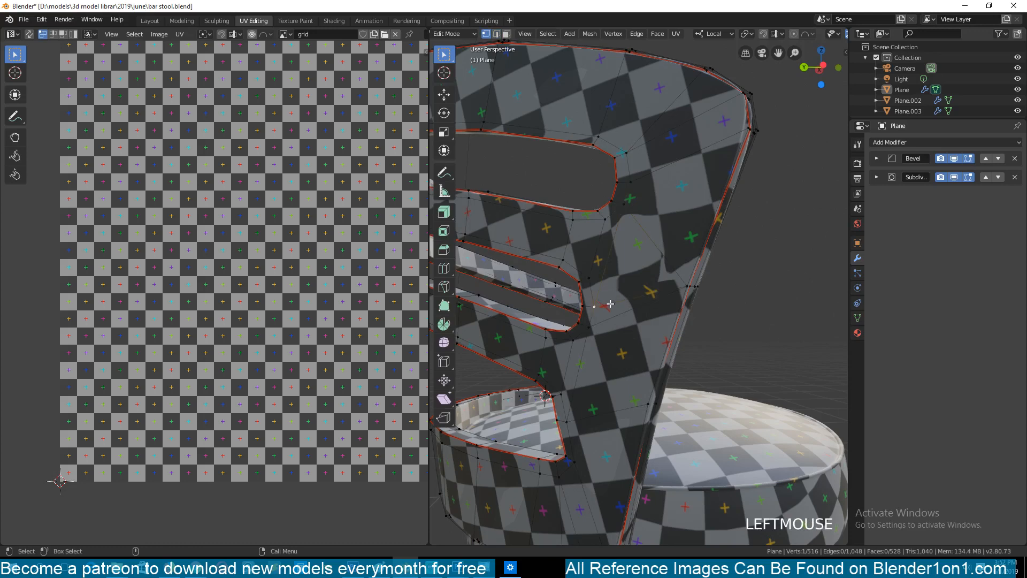
{"action": "left_click", "coordinate": [632, 208]}
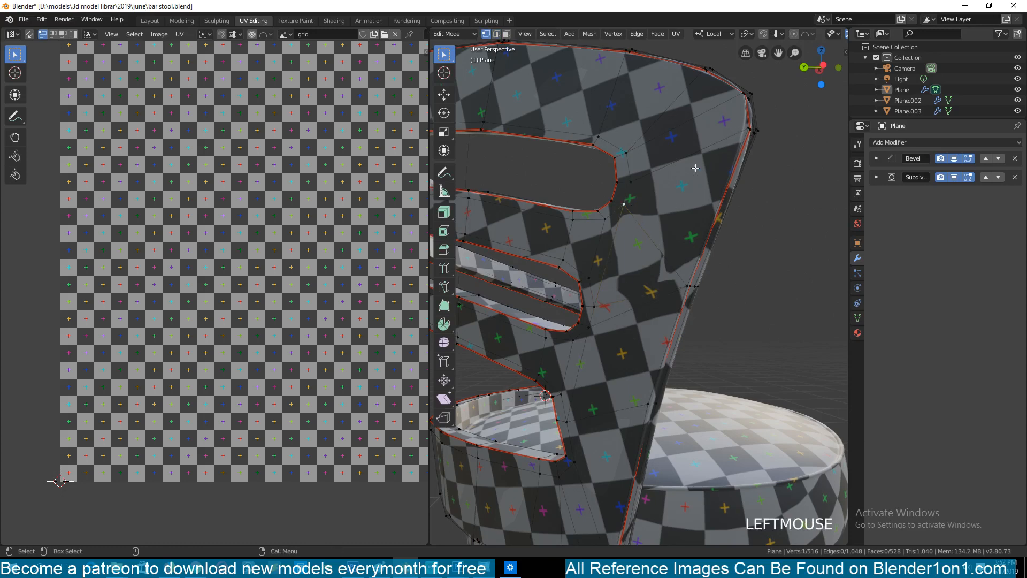
{"action": "left_click", "coordinate": [744, 130], "text": "shift"}
{"action": "key", "text": "j"}
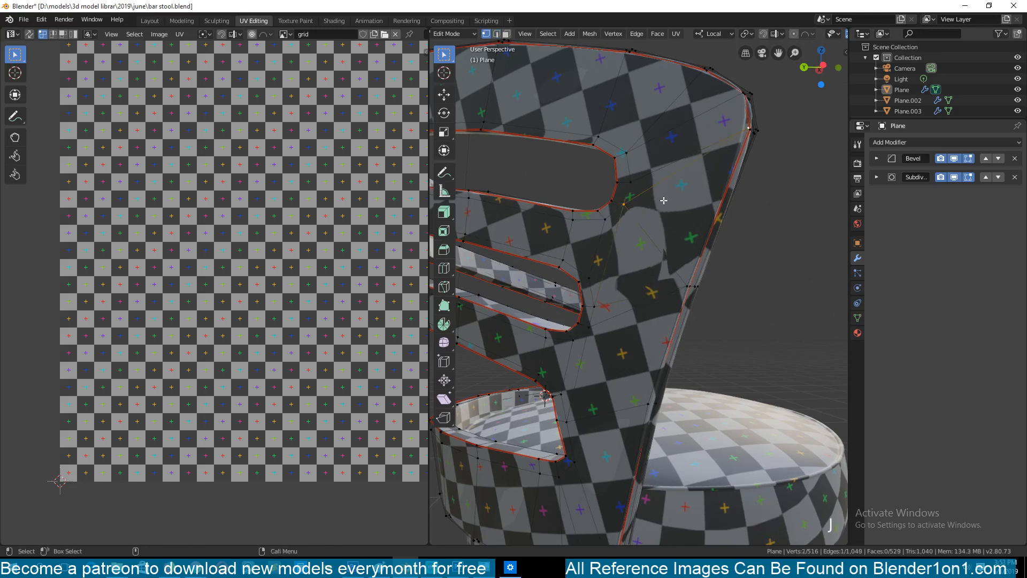
Dissolve the diagonal edge running down from the upper slot's lower corner to the side border
{"action": "key", "text": "2"}
{"action": "left_click", "coordinate": [651, 235]}
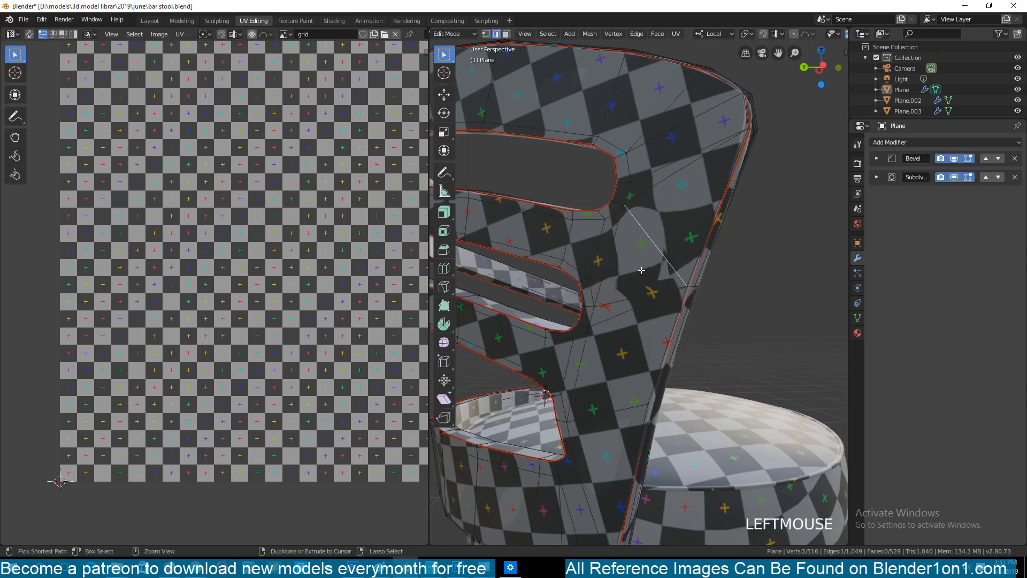
{"action": "key", "text": "ctrl+x"}
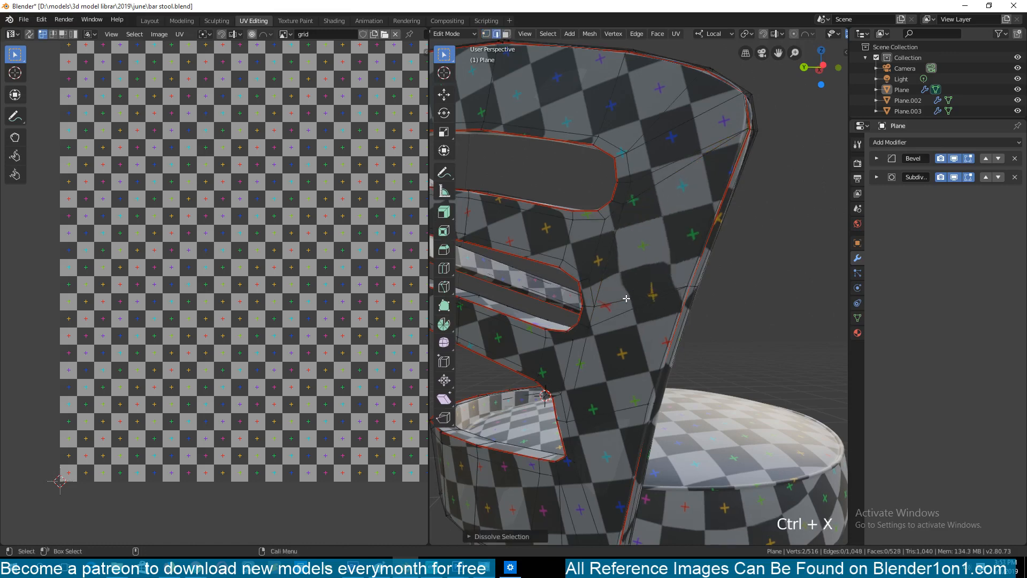
Connect the vertex at the middle slot's upper corner to the side border vertex level with the slot
{"action": "key", "text": "1"}
{"action": "left_click", "coordinate": [589, 278]}
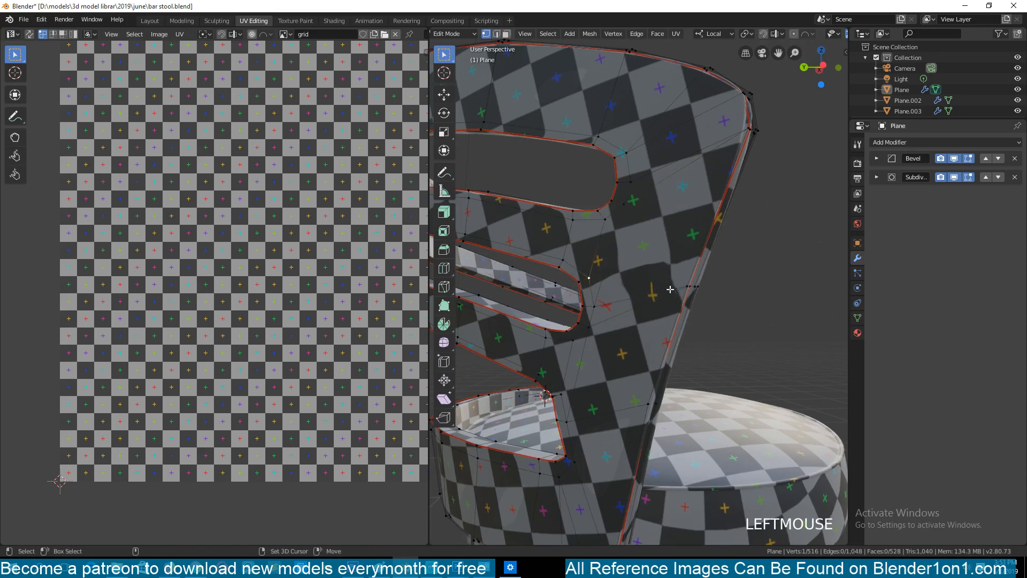
{"action": "left_click", "coordinate": [673, 287], "text": "shift"}
{"action": "key", "text": "j"}
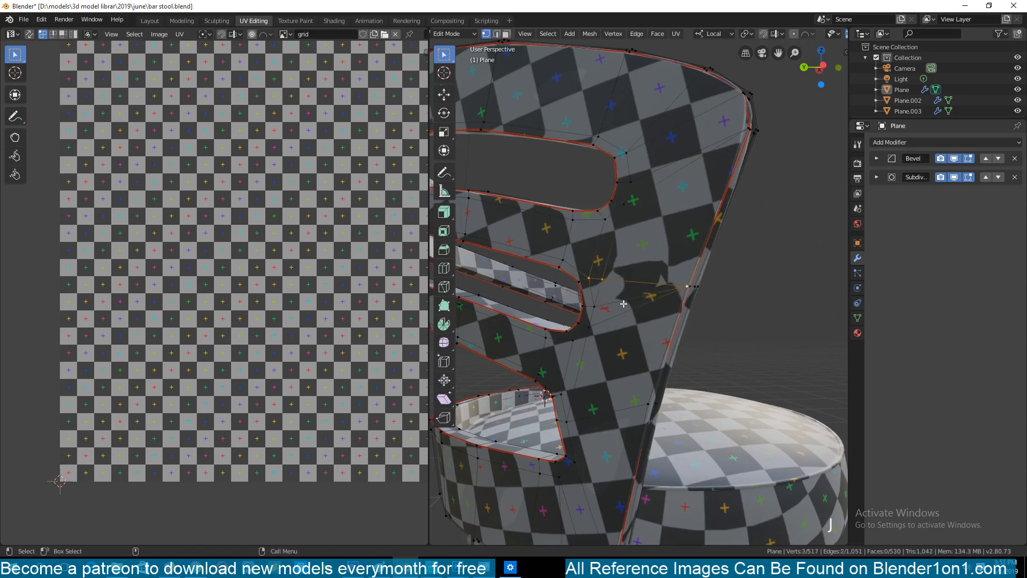
{"action": "key", "text": "2"}
Try dissolving the edge from the middle slot to the side border and the short edge beside the slot, undoing each attempt
{"action": "left_click", "coordinate": [619, 300]}
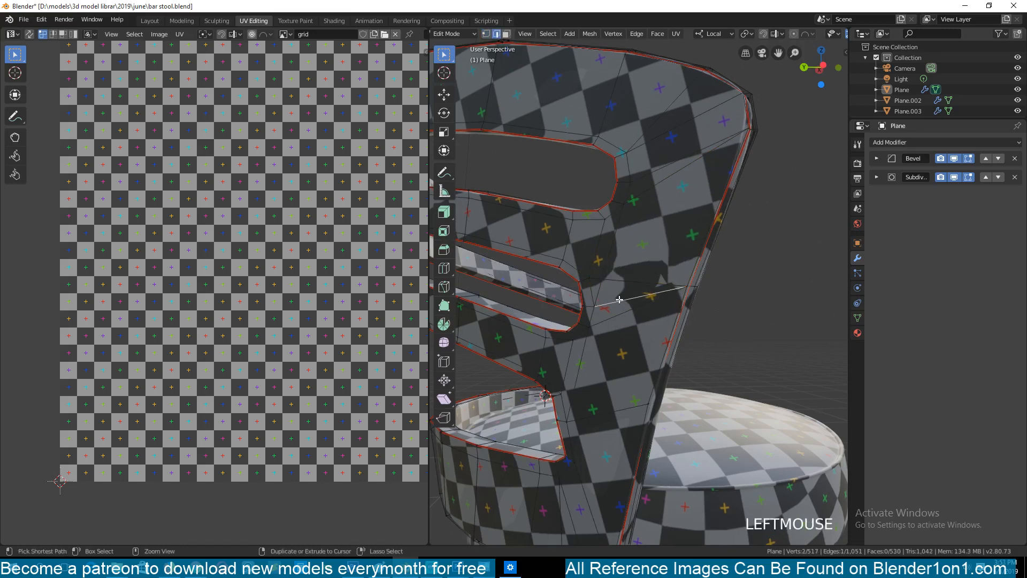
{"action": "key", "text": "ctrl+x"}
{"action": "key", "text": "ctrl+z"}
{"action": "left_click", "coordinate": [613, 293]}
{"action": "key", "text": "ctrl+x"}
{"action": "key", "text": "ctrl+z"}
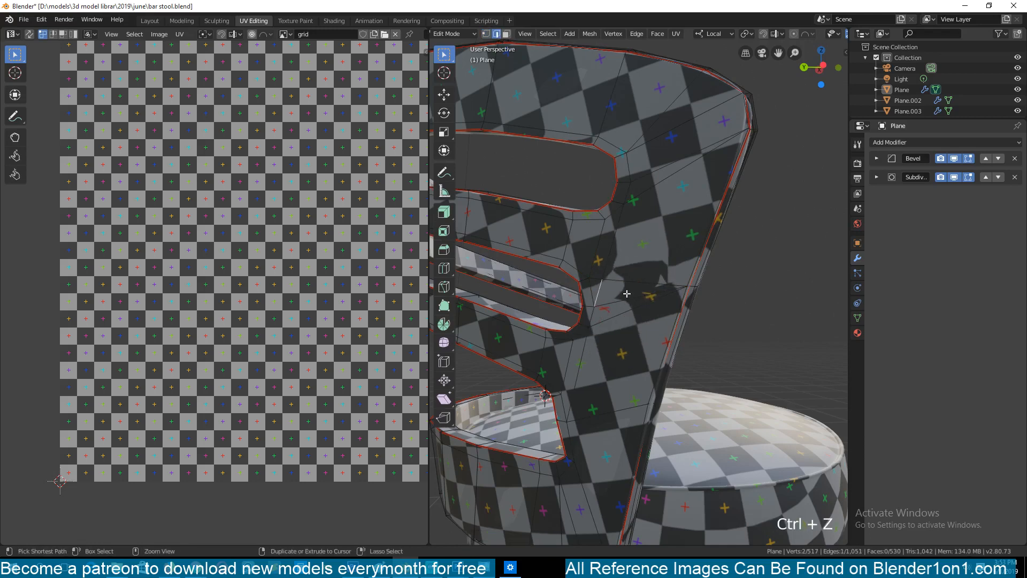
Dissolve the edge from the middle slot to the side border together with the vertex beside the slot, and clear the selection
{"action": "key", "text": "ctrl+z"}
{"action": "key", "text": "1"}
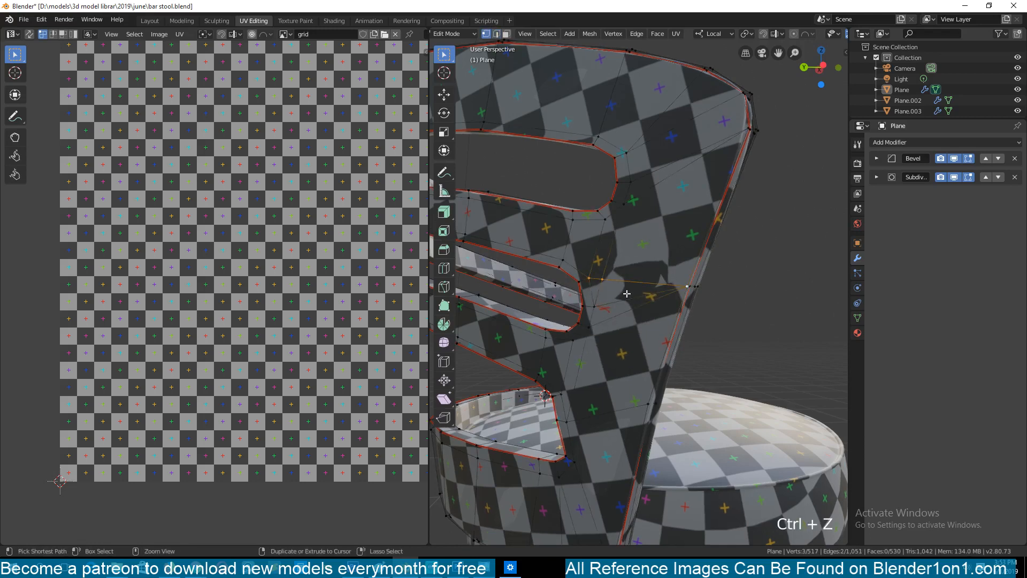
{"action": "key", "text": "ctrl+x"}
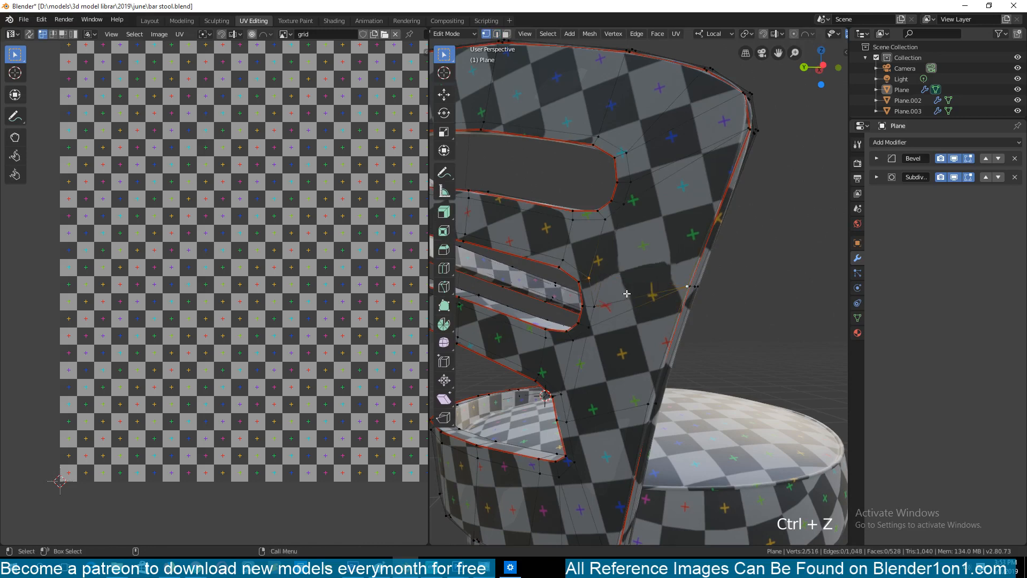
{"action": "key", "text": "alt+a"}
Unwrap the entire backrest mesh again and return to Object Mode
{"action": "key", "text": "grave"}
{"action": "middle_click_drag", "start_coordinate": [683, 273], "coordinate": [679, 252]}
{"action": "key", "text": "a"}
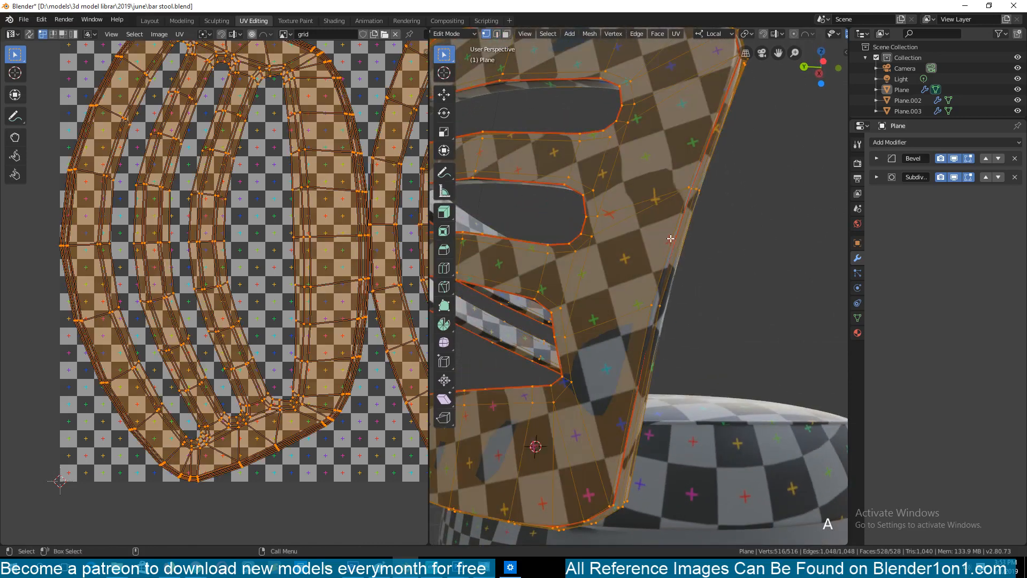
{"action": "key", "text": "u"}
{"action": "left_click", "coordinate": [671, 238]}
{"action": "key", "text": "alt+a"}
{"action": "key", "text": "Tab"}
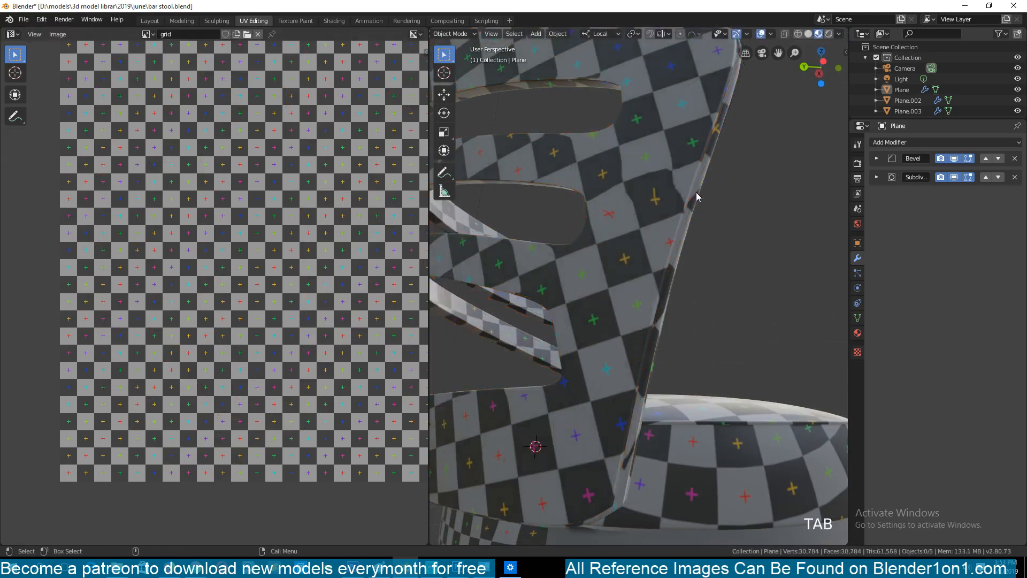
Examine the checker texture across the whole stool and save the file
{"action": "scroll", "coordinate": [698, 197], "scroll_direction": "down", "scroll_amount": 8}
{"action": "middle_click_drag", "start_coordinate": [698, 197], "coordinate": [703, 288]}
{"action": "scroll", "coordinate": [615, 258], "scroll_direction": "up", "scroll_amount": 4}
{"action": "key", "text": "ctrl+s"}
{"action": "middle_click_drag", "start_coordinate": [671, 346], "coordinate": [751, 314]}
{"action": "scroll", "coordinate": [634, 338], "scroll_direction": "down", "scroll_amount": 5}
{"action": "scroll", "coordinate": [721, 341], "scroll_direction": "up", "scroll_amount": 6}
{"action": "scroll", "coordinate": [751, 314], "scroll_direction": "down", "scroll_amount": 3}
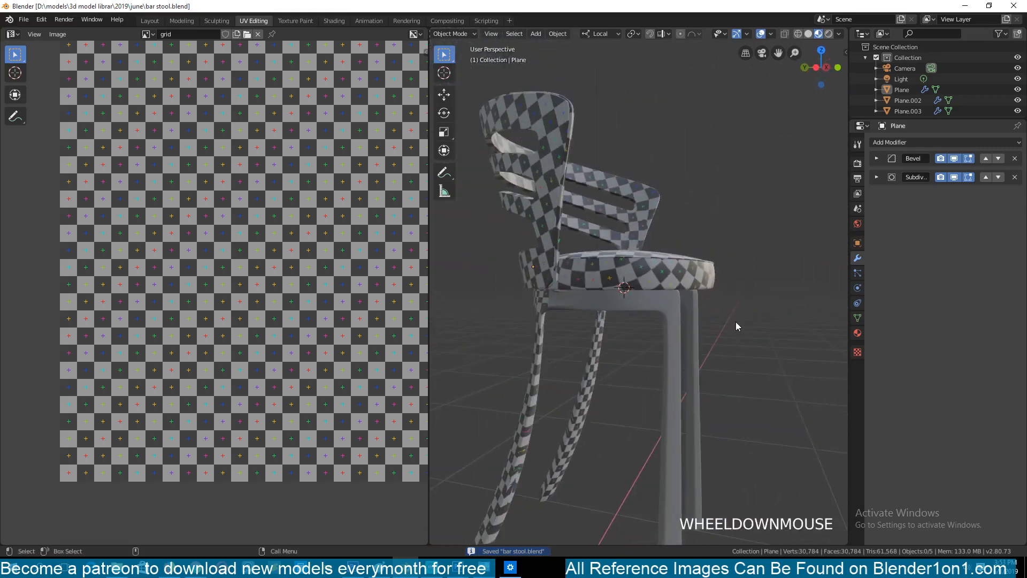
Isolate the leg frame by hiding all other objects and open its mesh in Edit Mode
{"action": "left_click", "coordinate": [673, 342]}
{"action": "key", "text": "Tab"}
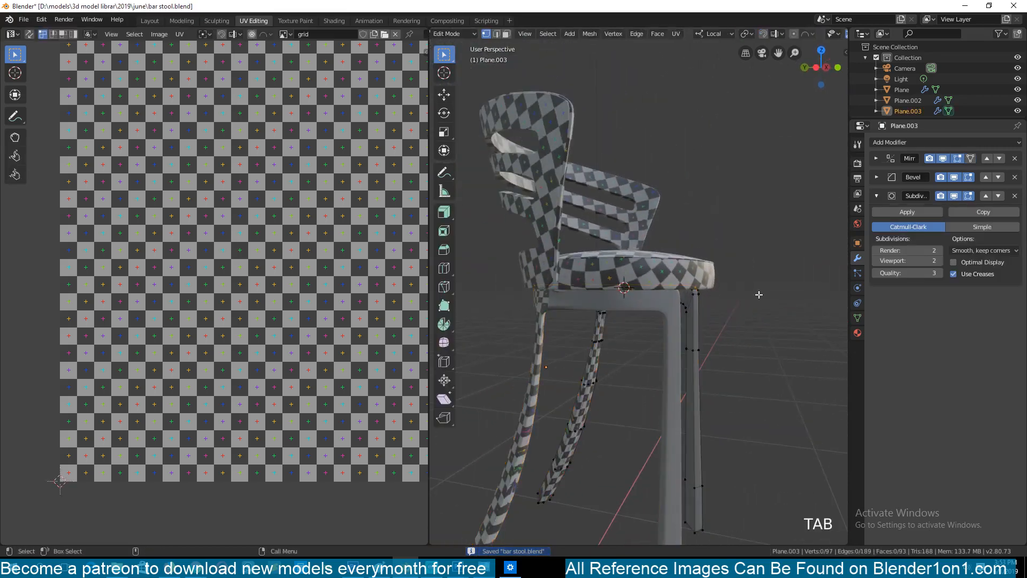
{"action": "key", "text": "Tab"}
{"action": "key", "text": "shift+h"}
{"action": "middle_click_drag", "start_coordinate": [766, 287], "coordinate": [718, 275]}
{"action": "key", "text": "Tab"}
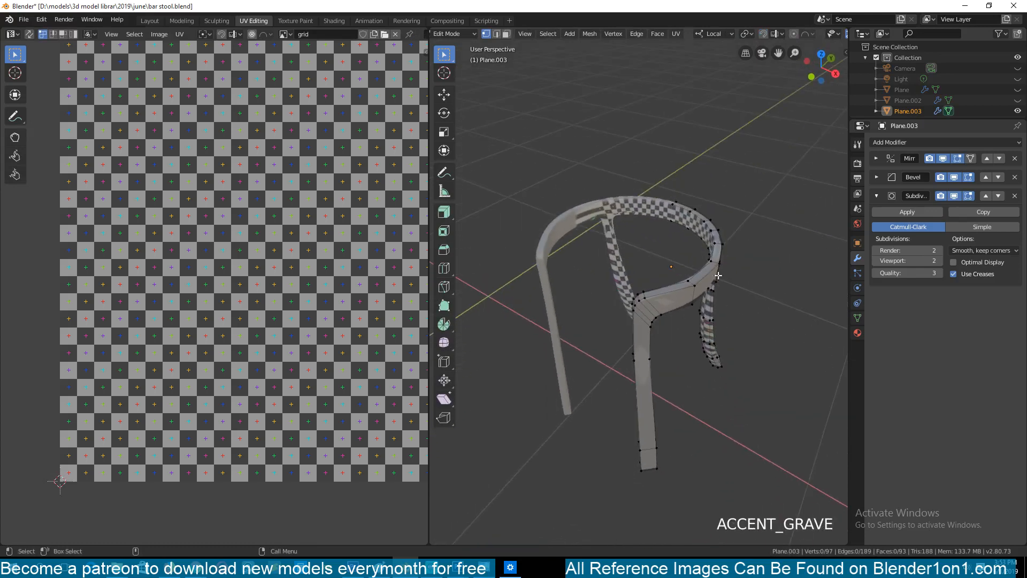
Switch the leg frame to edge selection and turn off its Subdivision modifier's viewport display
{"action": "scroll", "coordinate": [733, 233], "scroll_direction": "up", "scroll_amount": 2}
{"action": "middle_click_drag", "start_coordinate": [733, 232], "coordinate": [716, 134]}
{"action": "key", "text": "2"}
{"action": "key", "text": "grave"}
{"action": "middle_click_drag", "start_coordinate": [702, 228], "coordinate": [674, 253]}
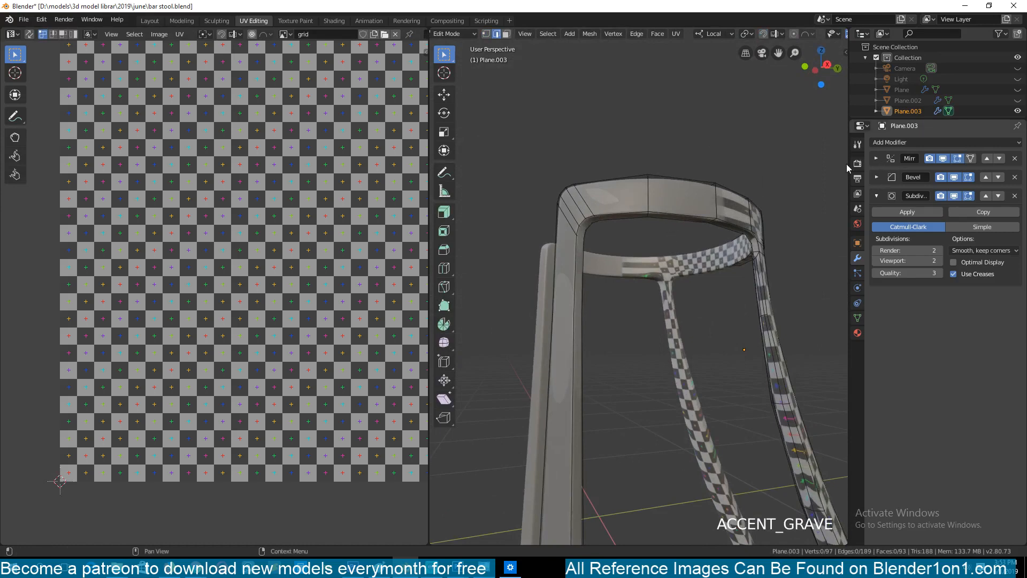
{"action": "key", "text": "Tab"}
{"action": "key", "text": "grave"}
{"action": "middle_click_drag", "start_coordinate": [653, 219], "coordinate": [672, 253]}
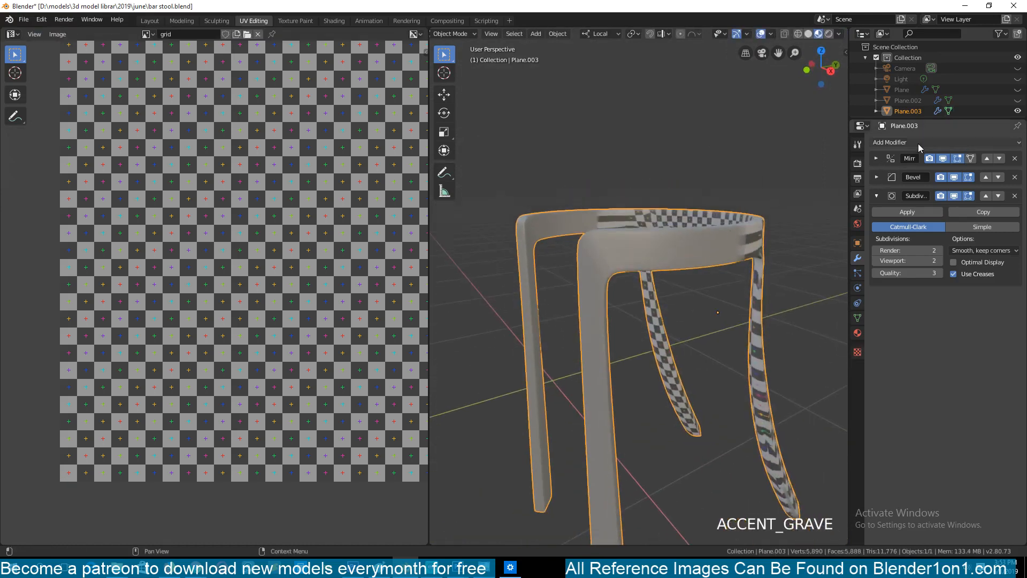
{"action": "middle_click_drag", "start_coordinate": [672, 199], "coordinate": [785, 238]}
{"action": "key", "text": "Tab"}
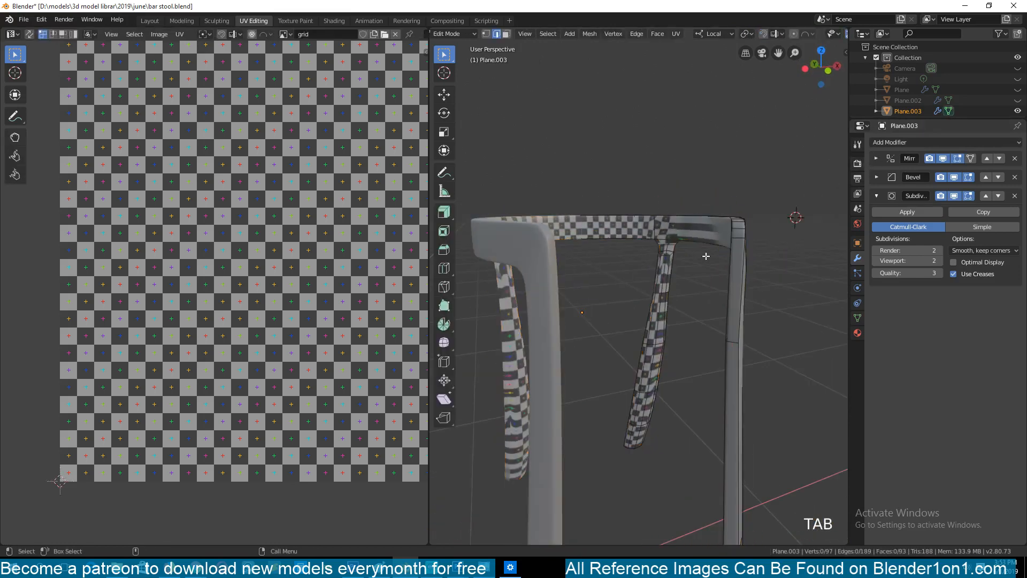
{"action": "key", "text": "grave"}
{"action": "middle_click_drag", "start_coordinate": [706, 256], "coordinate": [589, 209]}
{"action": "left_click", "coordinate": [953, 196]}
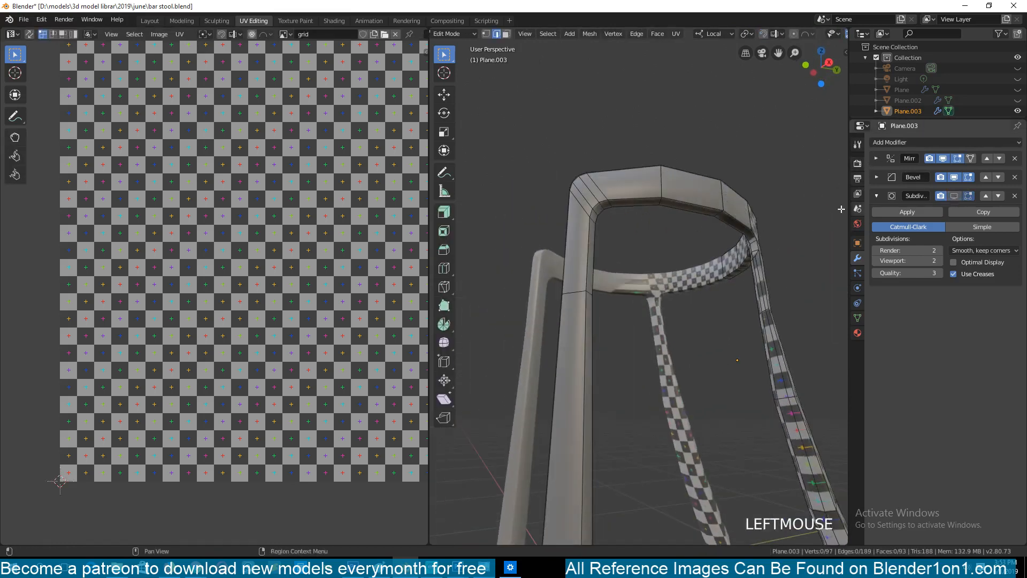
Mark a seam along the lower edge loop of the ring and down the lengthwise corner edges of the straight and curved legs
{"action": "middle_click_drag", "start_coordinate": [770, 222], "coordinate": [730, 221]}
{"action": "left_click", "coordinate": [675, 272], "text": "alt"}
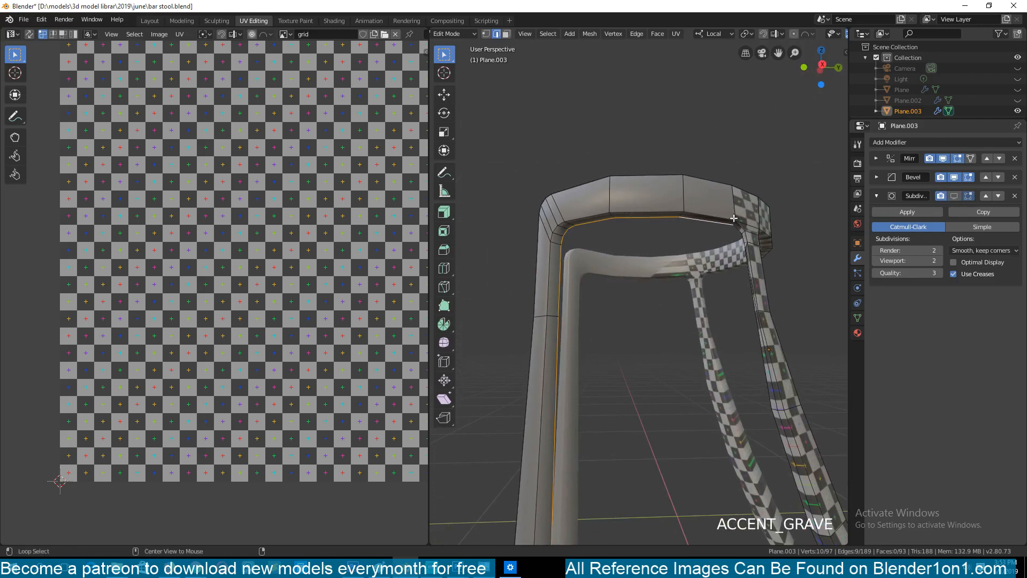
{"action": "left_click", "coordinate": [705, 217], "text": "alt"}
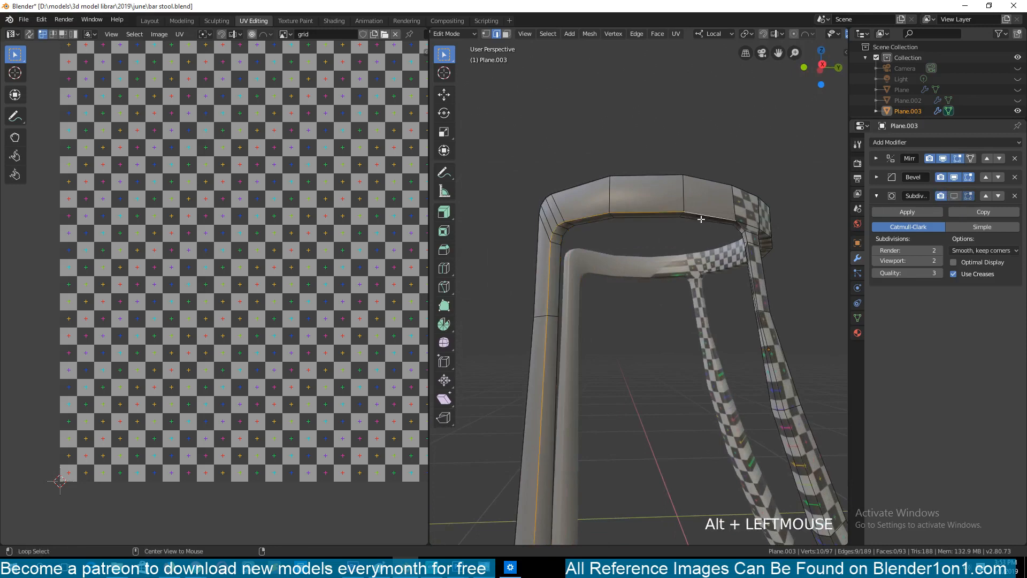
{"action": "left_click", "coordinate": [747, 231], "text": "alt+shift"}
{"action": "middle_click_drag", "start_coordinate": [748, 239], "coordinate": [724, 231]}
{"action": "scroll", "coordinate": [769, 264], "scroll_direction": "down", "scroll_amount": 2}
{"action": "middle_click_drag", "start_coordinate": [769, 264], "coordinate": [628, 250]}
{"action": "left_click", "coordinate": [704, 312], "text": "alt+shift"}
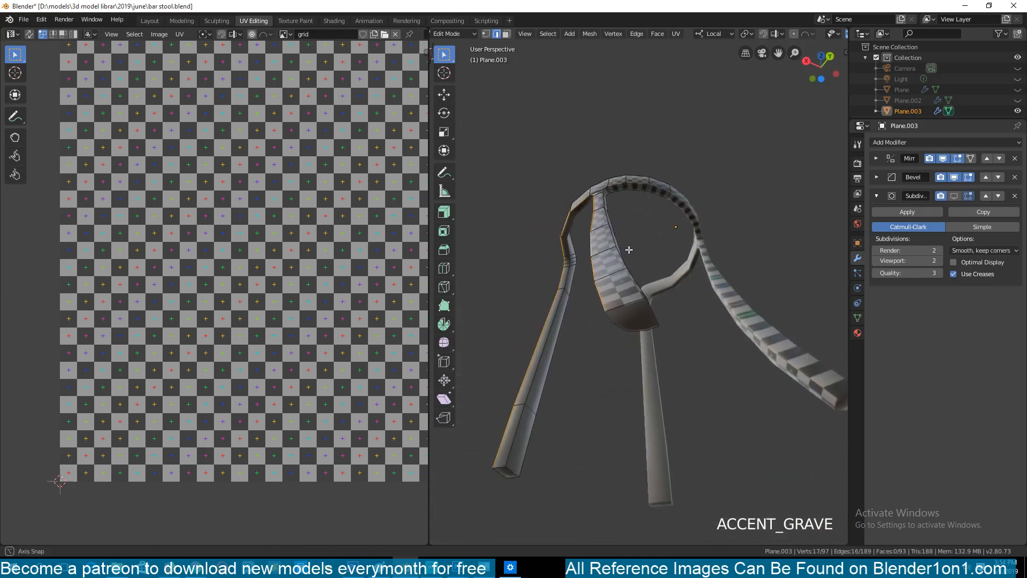
{"action": "left_click", "coordinate": [629, 308], "text": "shift"}
{"action": "middle_click_drag", "start_coordinate": [628, 309], "coordinate": [630, 343]}
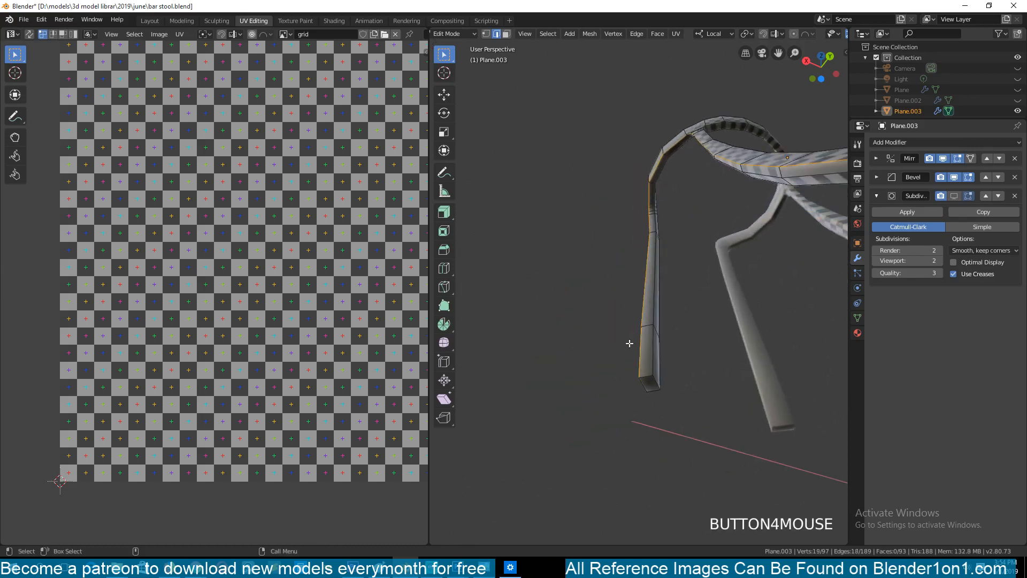
{"action": "left_click", "coordinate": [647, 378], "text": "shift"}
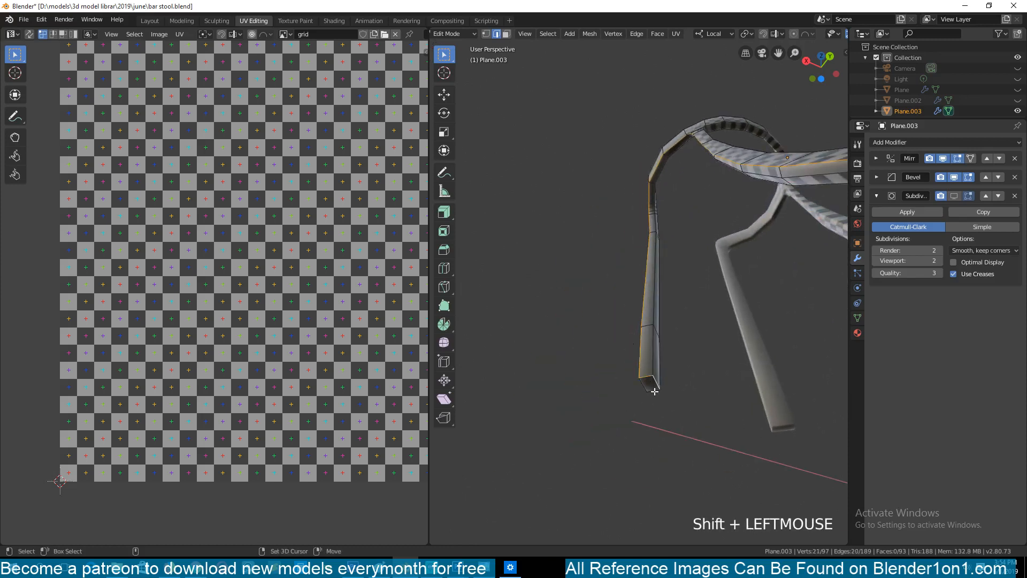
{"action": "left_click", "coordinate": [655, 392], "text": "shift"}
{"action": "middle_click_drag", "start_coordinate": [727, 394], "coordinate": [654, 369]}
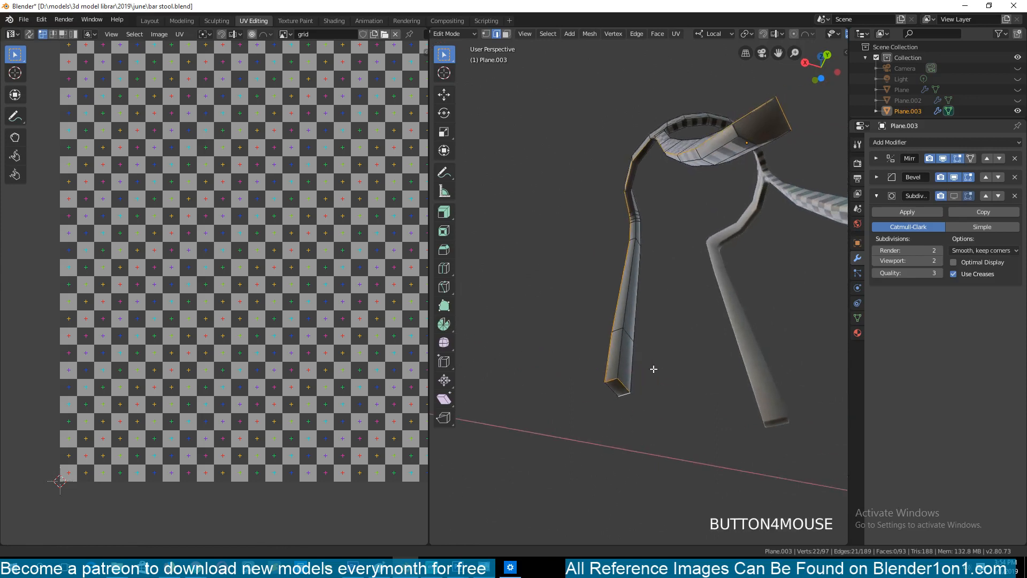
{"action": "left_click", "coordinate": [629, 400], "text": "shift"}
{"action": "middle_click_drag", "start_coordinate": [768, 102], "coordinate": [755, 180], "text": "shift"}
{"action": "left_click", "coordinate": [741, 280], "text": "shift"}
{"action": "left_click", "coordinate": [751, 285], "text": "shift"}
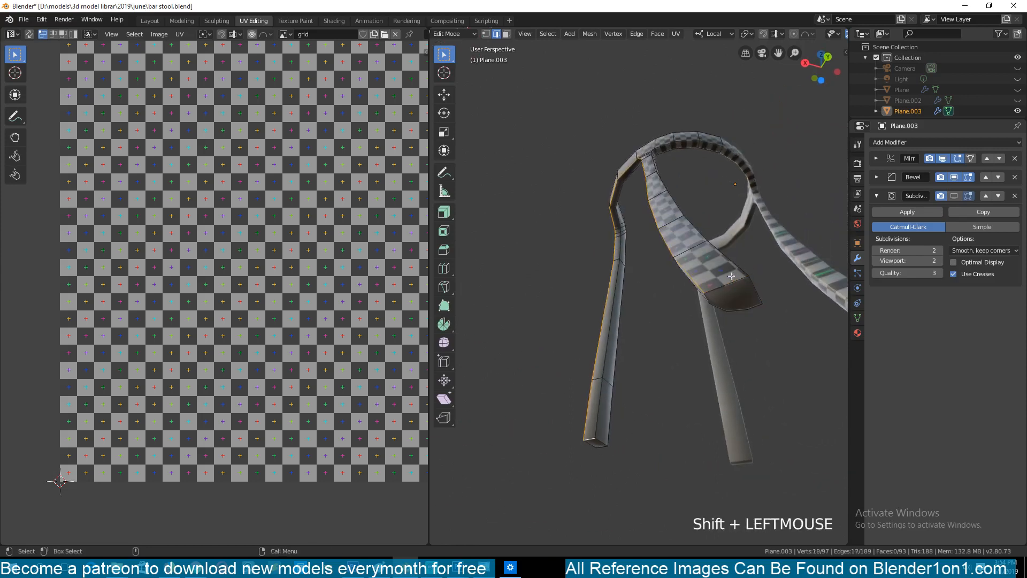
{"action": "key", "text": "ctrl+e"}
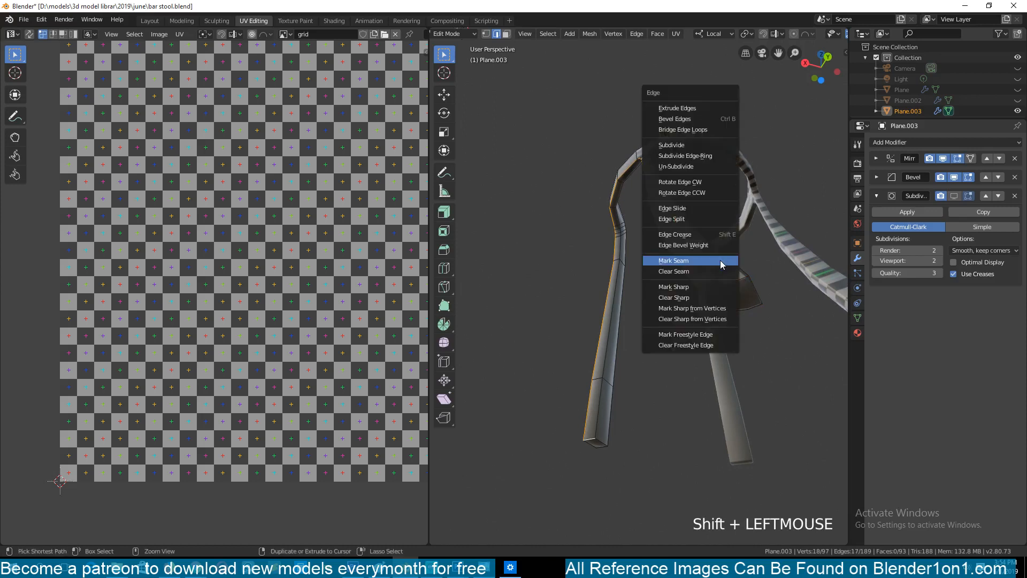
{"action": "left_click", "coordinate": [723, 260]}
Unwrap the whole leg frame mesh and check the checker texture on it
{"action": "key", "text": "a"}
{"action": "key", "text": "u"}
{"action": "left_click", "coordinate": [684, 222]}
{"action": "key", "text": "u"}
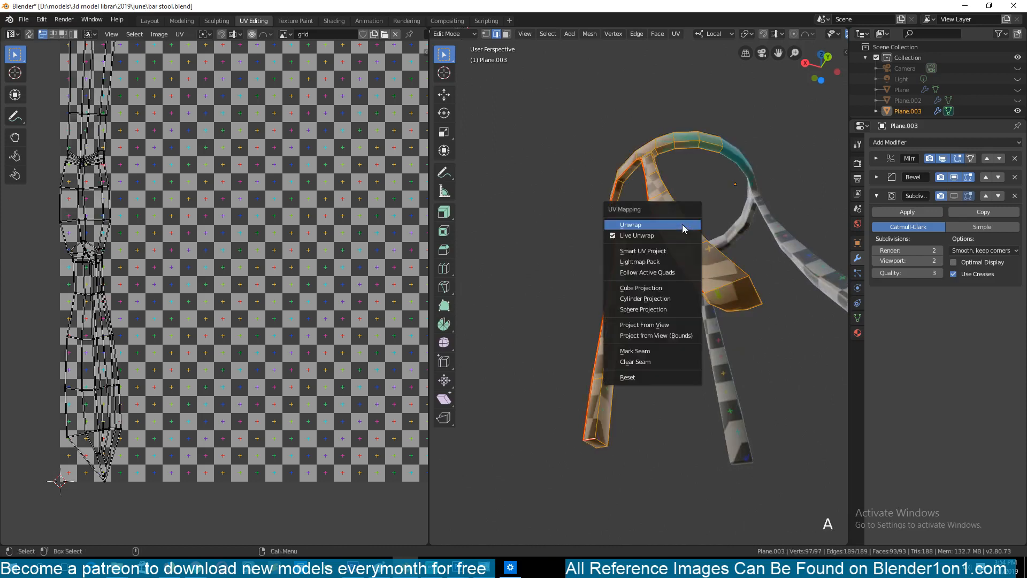
{"action": "left_click", "coordinate": [683, 225]}
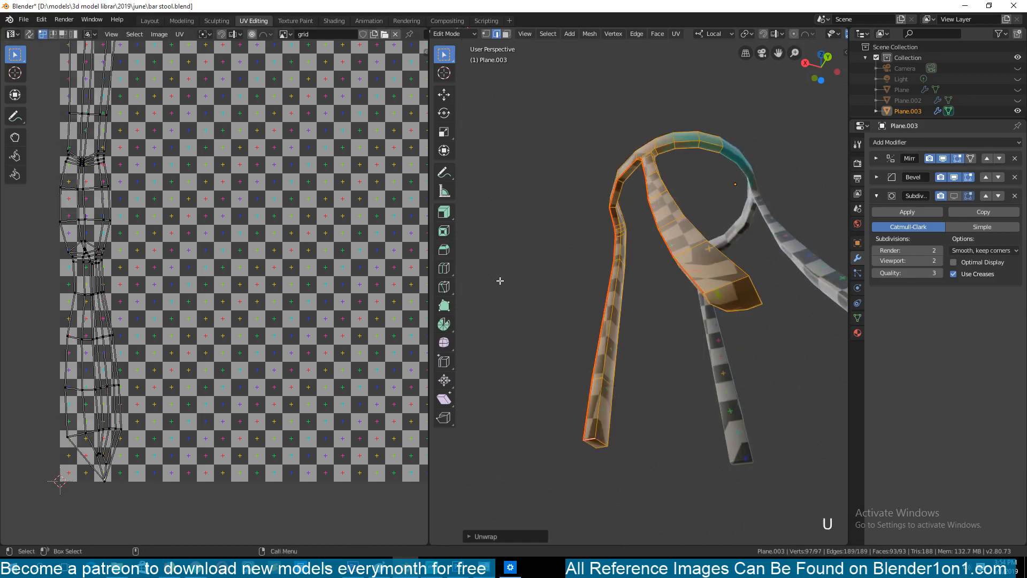
{"action": "middle_click_drag", "start_coordinate": [550, 281], "coordinate": [382, 231]}
{"action": "key", "text": "Tab"}
{"action": "key", "text": "Tab"}
Mark the bottom end edges of the straight leg's foot as a seam and clear the selection
{"action": "scroll", "coordinate": [635, 229], "scroll_direction": "up", "scroll_amount": 1}
{"action": "middle_click_drag", "start_coordinate": [635, 229], "coordinate": [617, 266], "text": "shift"}
{"action": "key", "text": "alt+a"}
{"action": "key", "text": "grave"}
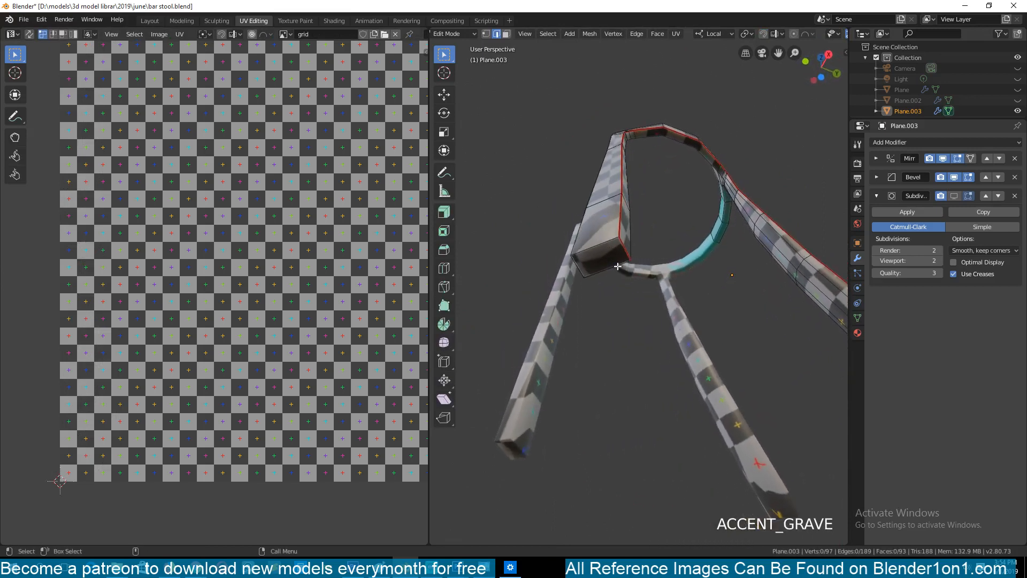
{"action": "left_click", "coordinate": [627, 260]}
{"action": "left_click", "coordinate": [633, 257], "text": "shift"}
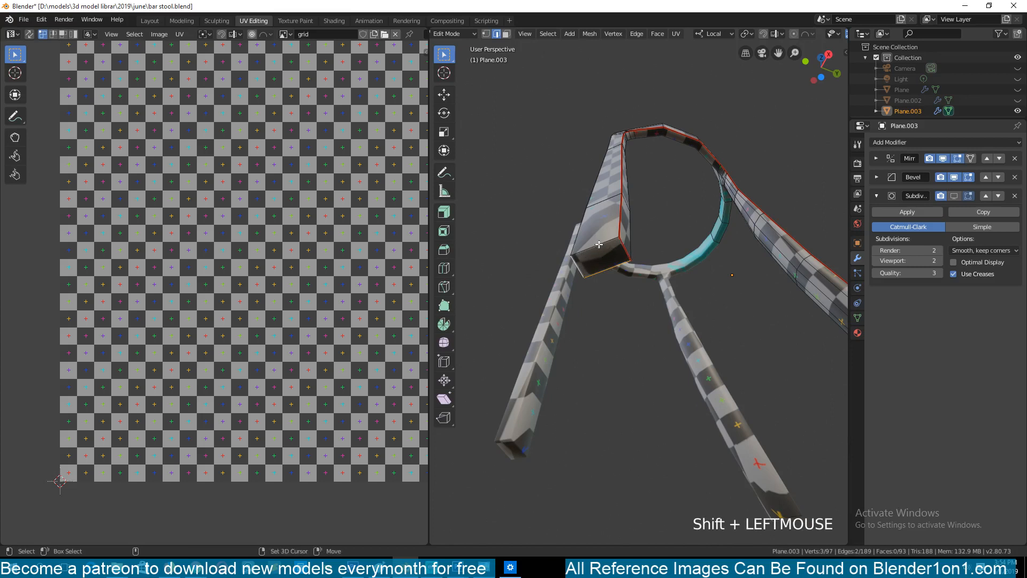
{"action": "key", "text": "ctrl+e"}
{"action": "left_click", "coordinate": [612, 258]}
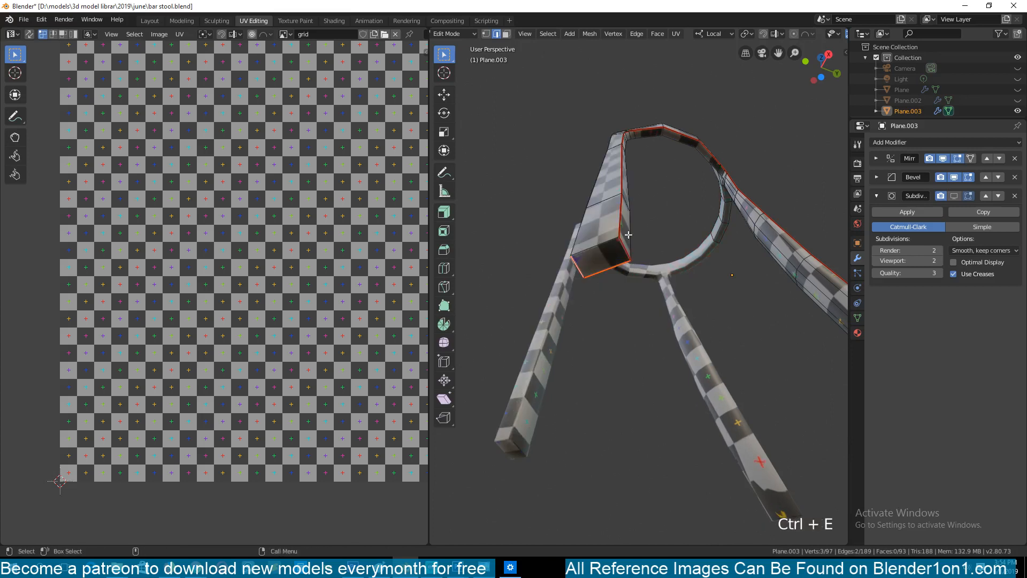
{"action": "key", "text": "a"}
{"action": "key", "text": "alt+a"}
Mark the bottom end edges of the curved leg's foot as a seam, leaving one side of the end face attached
{"action": "middle_click_drag", "start_coordinate": [712, 241], "coordinate": [660, 270]}
{"action": "left_click", "coordinate": [638, 259]}
{"action": "left_click", "coordinate": [637, 259], "text": "alt"}
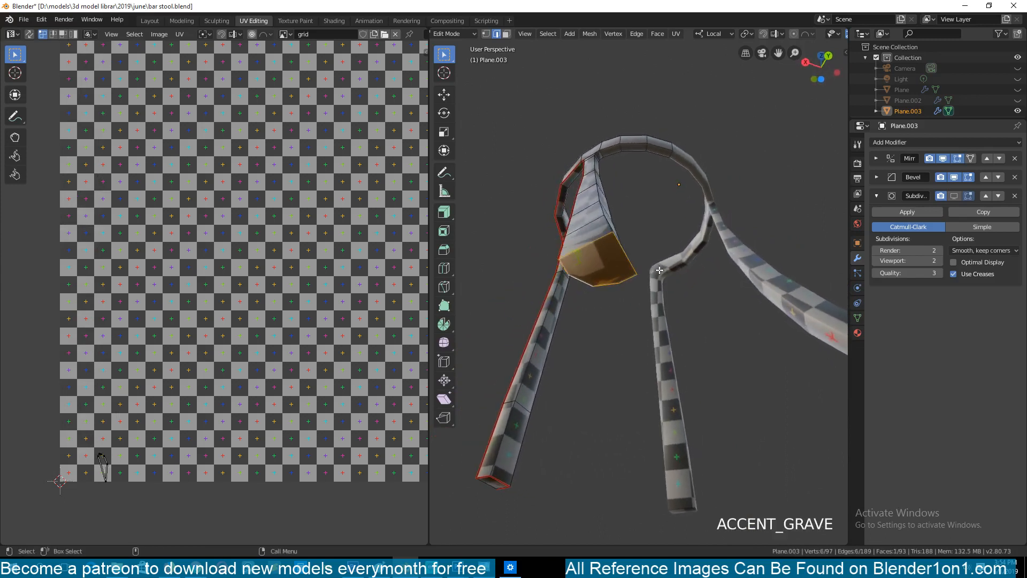
{"action": "left_click", "coordinate": [591, 244], "text": "shift"}
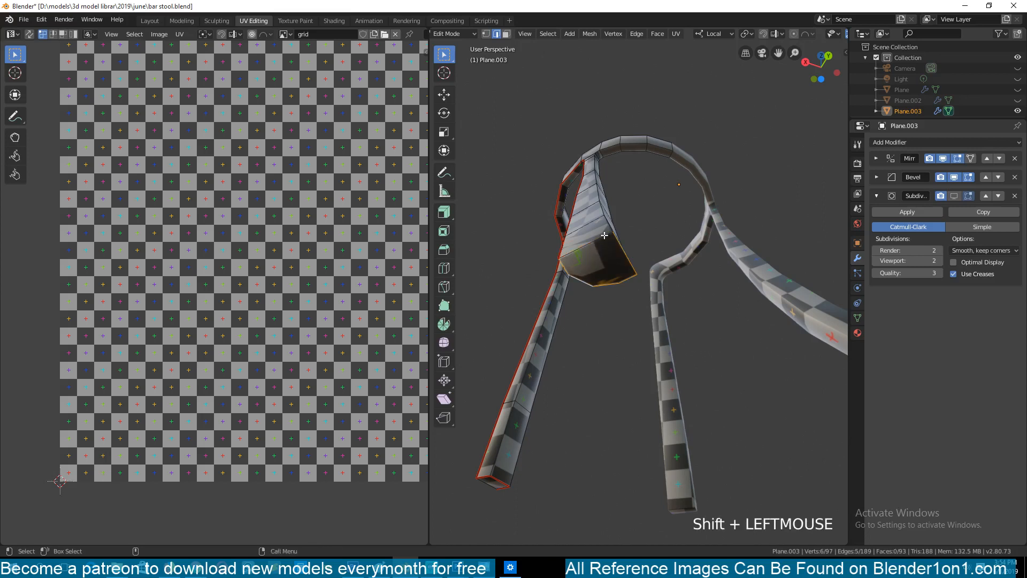
{"action": "key", "text": "ctrl+e"}
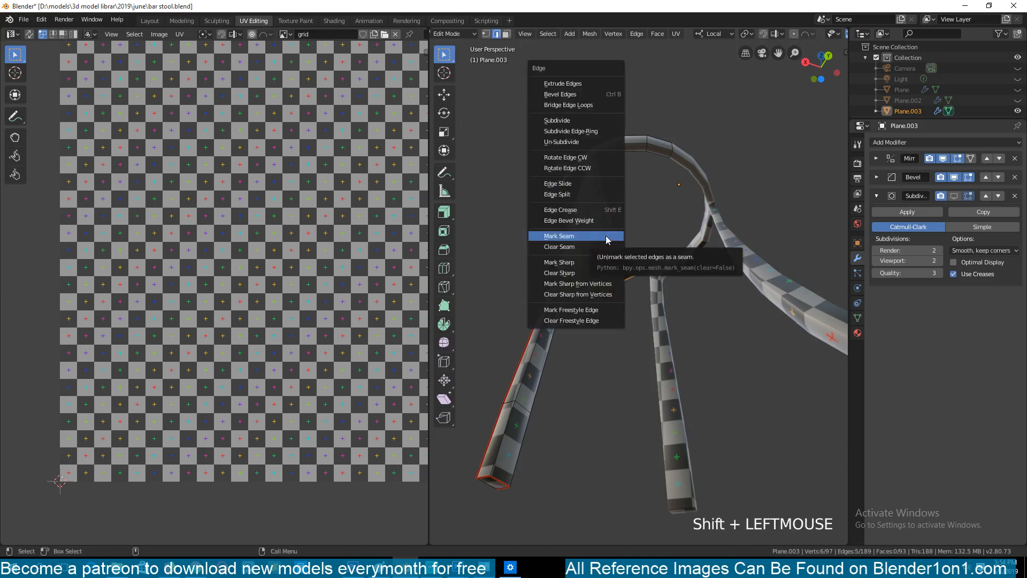
{"action": "left_click", "coordinate": [606, 236]}
{"action": "key", "text": "a"}
Examine the checker texture on the leg frame's ring and legs from several sides in Object Mode
{"action": "scroll", "coordinate": [664, 250], "scroll_direction": "down", "scroll_amount": 2}
{"action": "key", "text": "grave"}
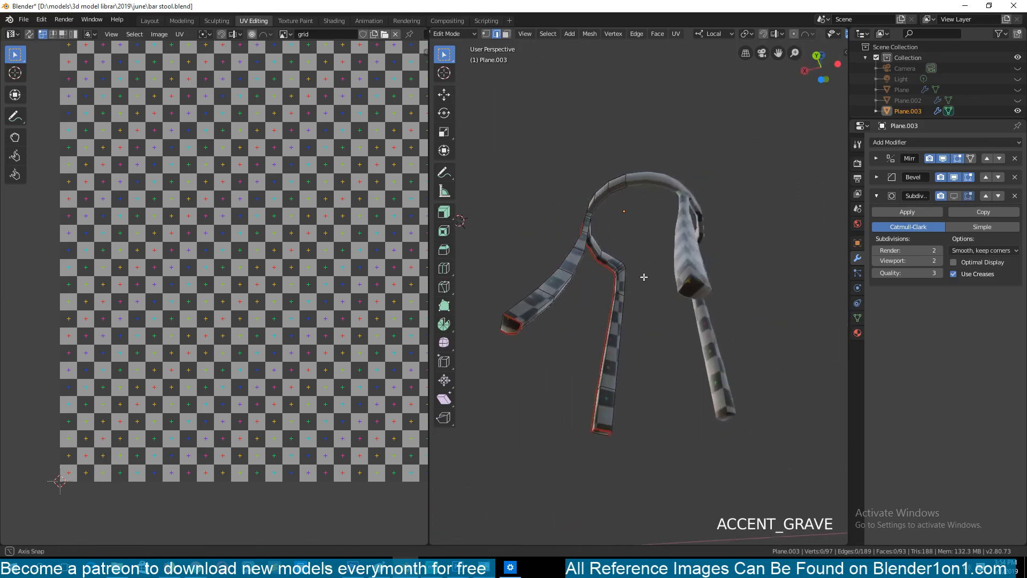
{"action": "key", "text": "a"}
{"action": "key", "text": "Tab"}
{"action": "key", "text": "grave"}
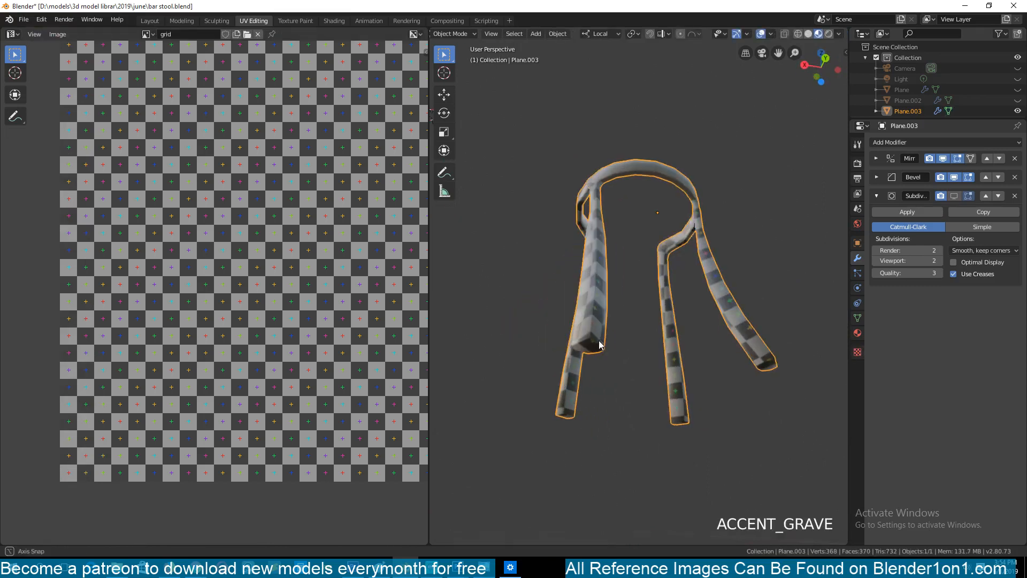
{"action": "scroll", "coordinate": [600, 338], "scroll_direction": "up", "scroll_amount": 1}
{"action": "key", "text": "grave"}
{"action": "middle_click_drag", "start_coordinate": [625, 361], "coordinate": [700, 422]}
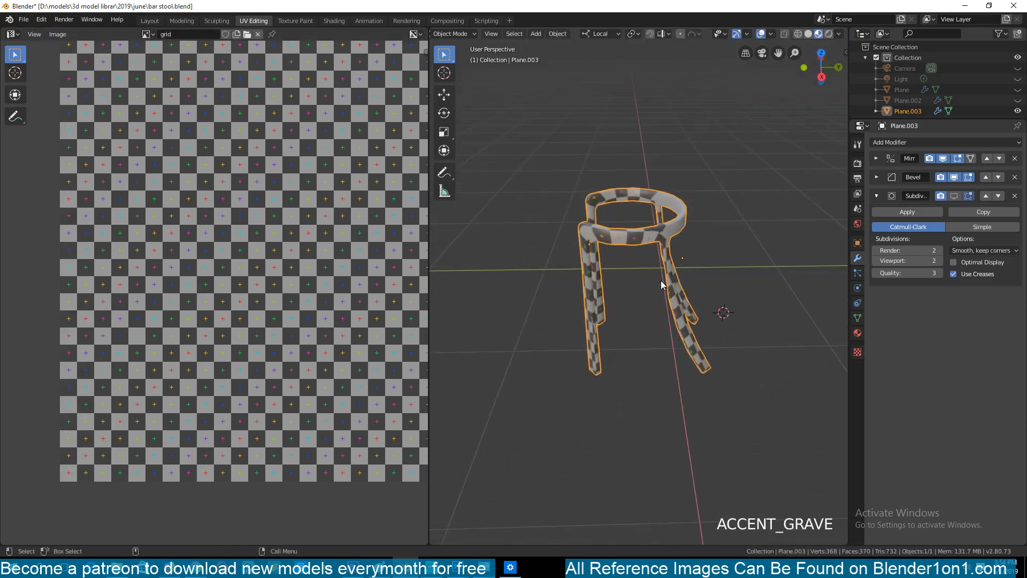
{"action": "key", "text": "grave"}
{"action": "scroll", "coordinate": [650, 326], "scroll_direction": "up", "scroll_amount": 3}
{"action": "key", "text": "grave"}
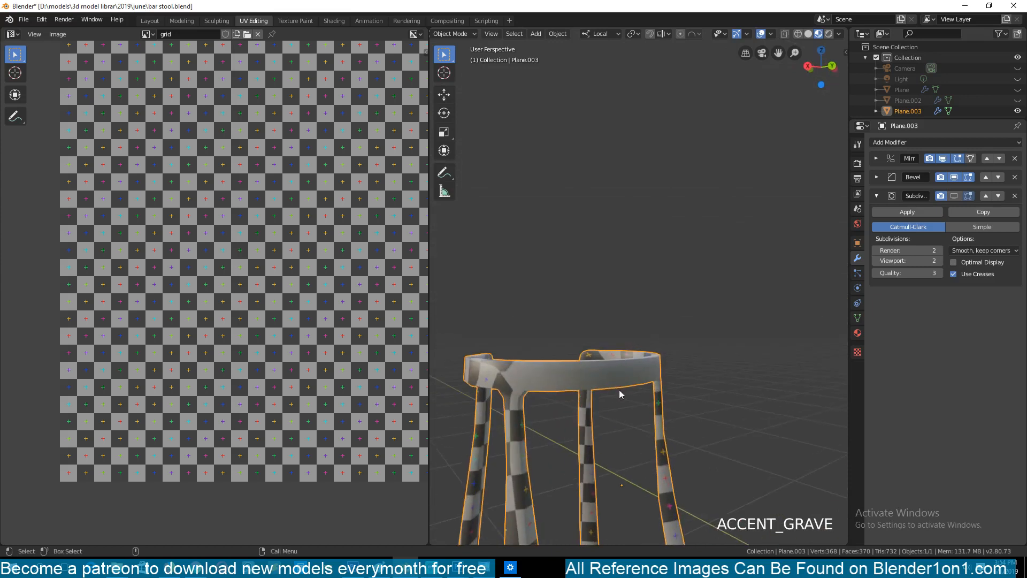
Return to Edit Mode and toggle the Mirror modifier's viewport display to compare the ring's mirrored half, leaving the display off
{"action": "key", "text": "Tab"}
{"action": "key", "text": "grave"}
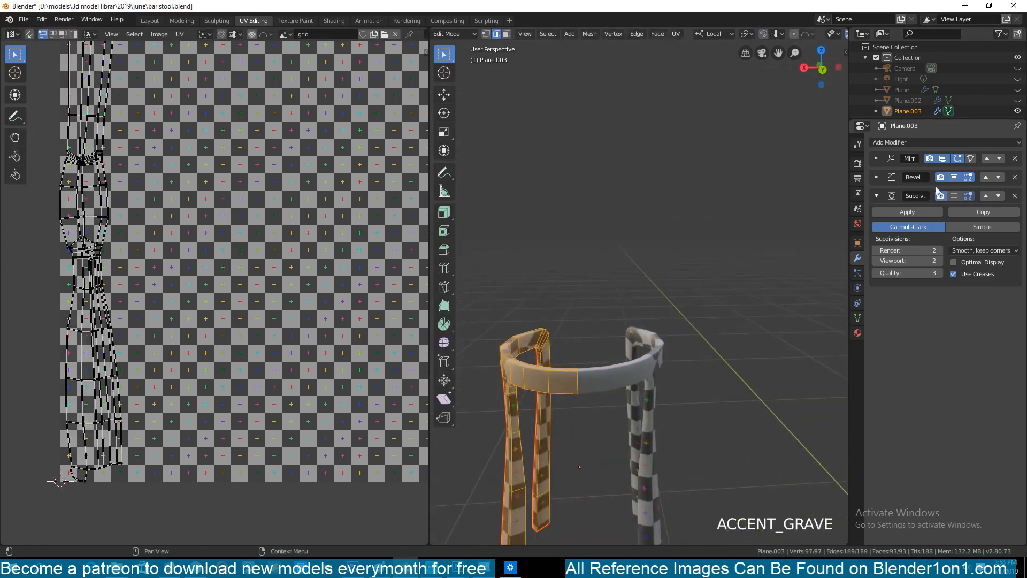
{"action": "left_click", "coordinate": [946, 161]}
{"action": "key", "text": "grave"}
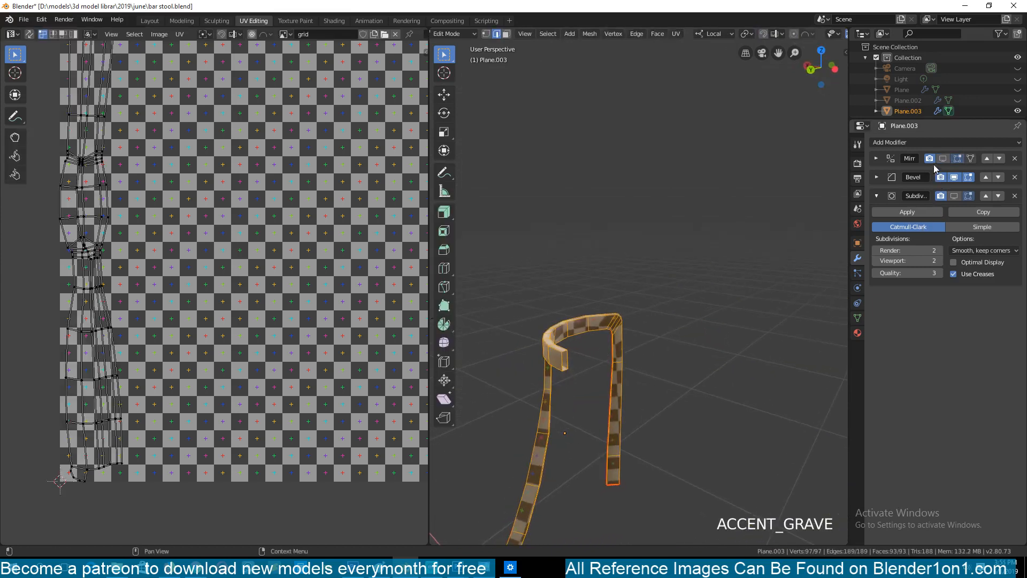
{"action": "left_click", "coordinate": [943, 160]}
{"action": "middle_click_drag", "start_coordinate": [481, 225], "coordinate": [573, 217], "text": "shift"}
{"action": "scroll", "coordinate": [498, 223], "scroll_direction": "up", "scroll_amount": 2}
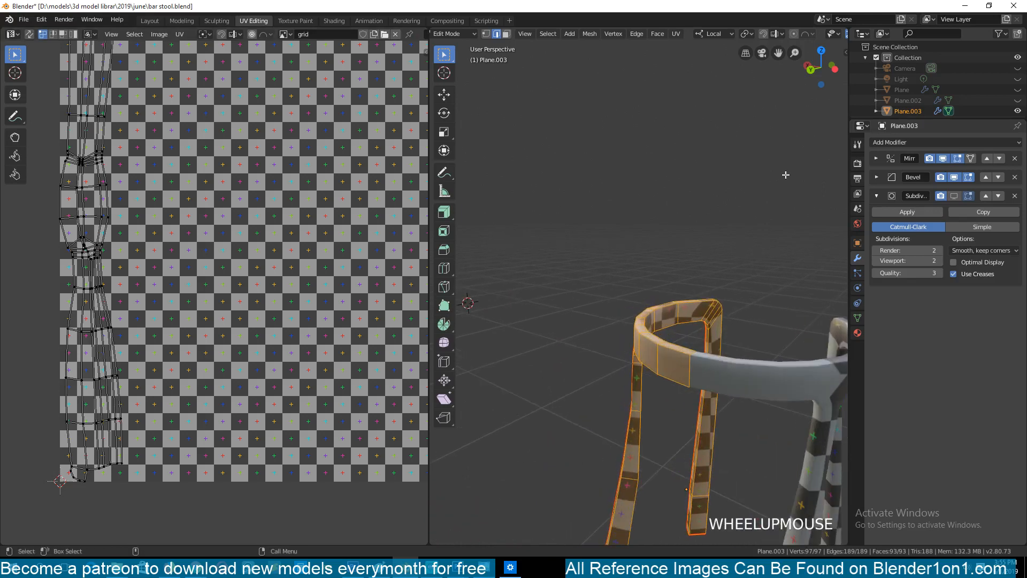
{"action": "left_click", "coordinate": [943, 159]}
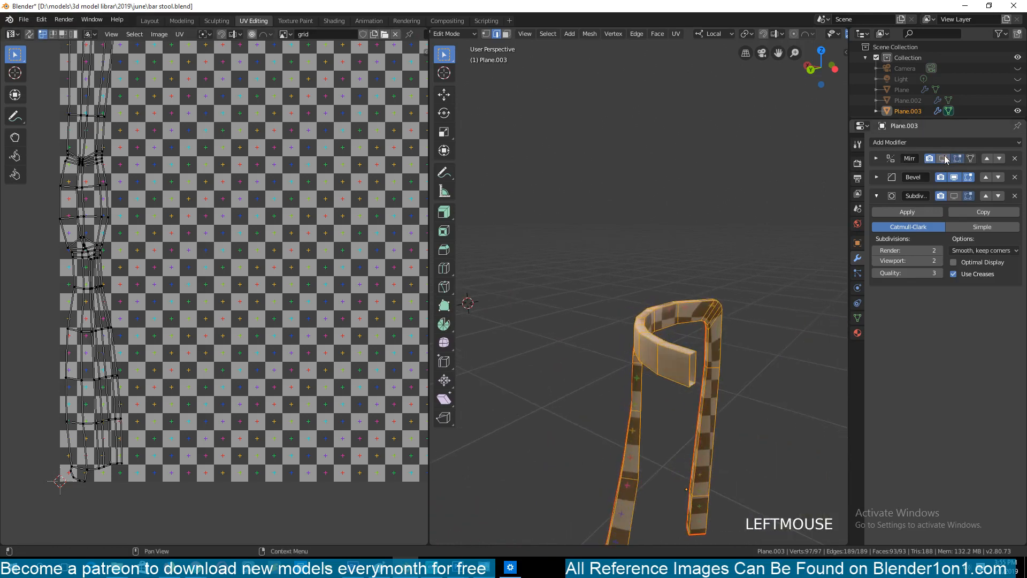
Select the edge loop at the ring's open end and turn the Mirror modifier's viewport display back on
{"action": "left_click", "coordinate": [693, 362], "text": "alt"}
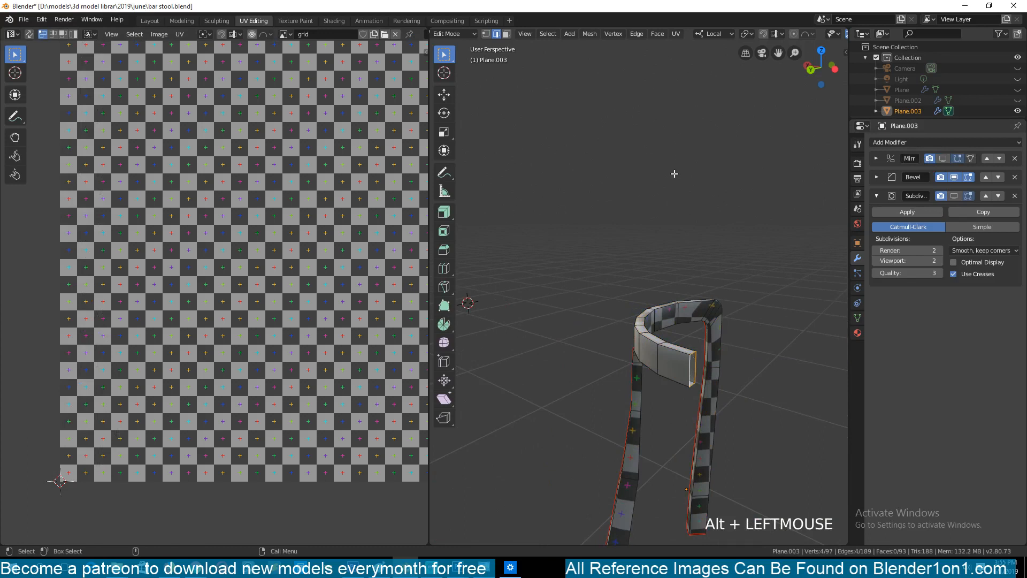
{"action": "left_click", "coordinate": [943, 159]}
{"action": "key", "text": "grave"}
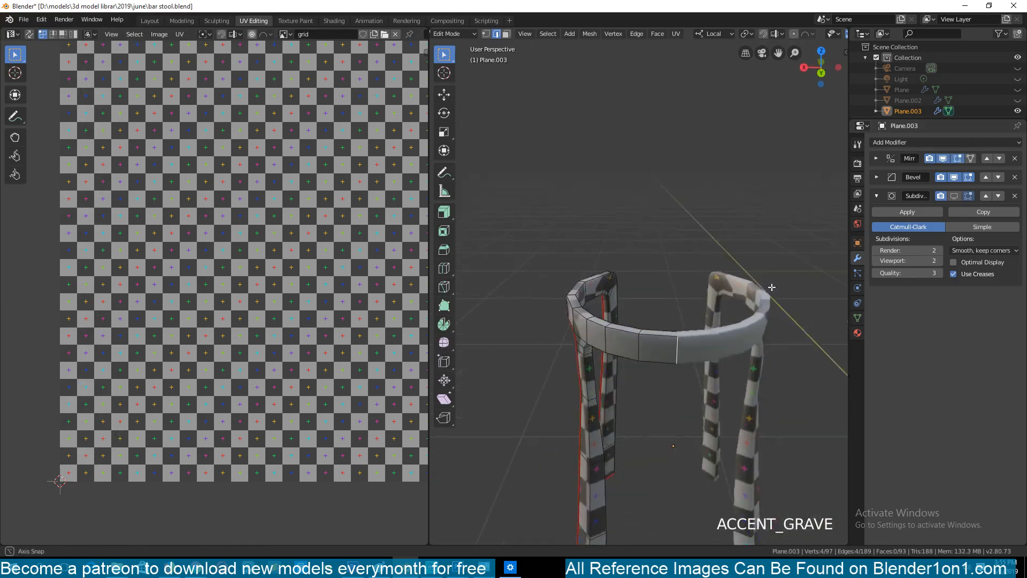
{"action": "middle_click_drag", "start_coordinate": [772, 287], "coordinate": [678, 330]}
{"action": "middle_click_drag", "start_coordinate": [594, 318], "coordinate": [565, 342], "text": "shift"}
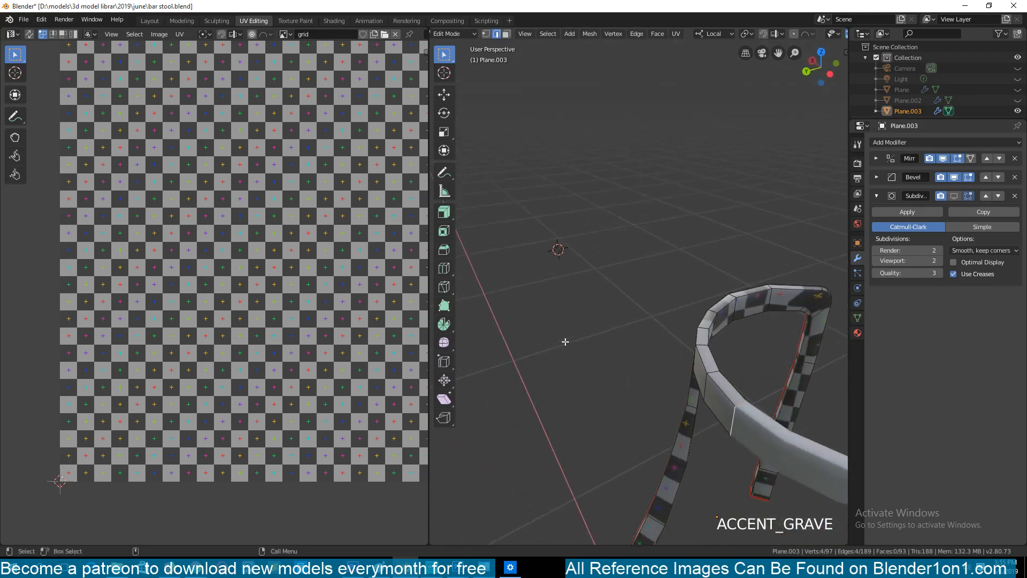
Select the whole leg frame and examine its UV layout and the checker texture around the ring
{"action": "key", "text": "a"}
{"action": "scroll", "coordinate": [177, 262], "scroll_direction": "down", "scroll_amount": 5}
{"action": "scroll", "coordinate": [202, 271], "scroll_direction": "up", "scroll_amount": 5}
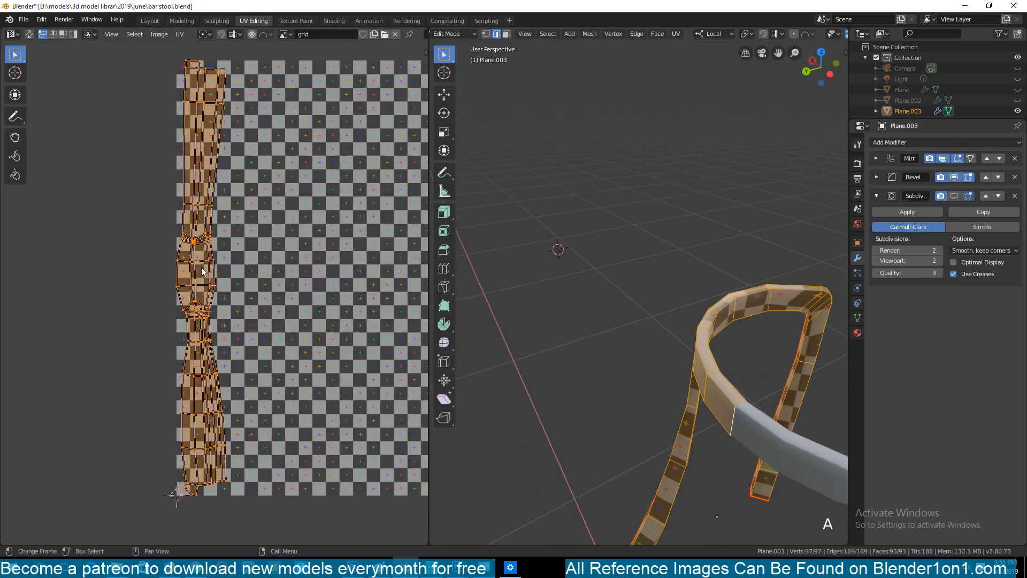
{"action": "scroll", "coordinate": [640, 289], "scroll_direction": "up", "scroll_amount": 4}
{"action": "middle_click_drag", "start_coordinate": [640, 289], "coordinate": [544, 142], "text": "shift"}
{"action": "scroll", "coordinate": [649, 236], "scroll_direction": "down", "scroll_amount": 4}
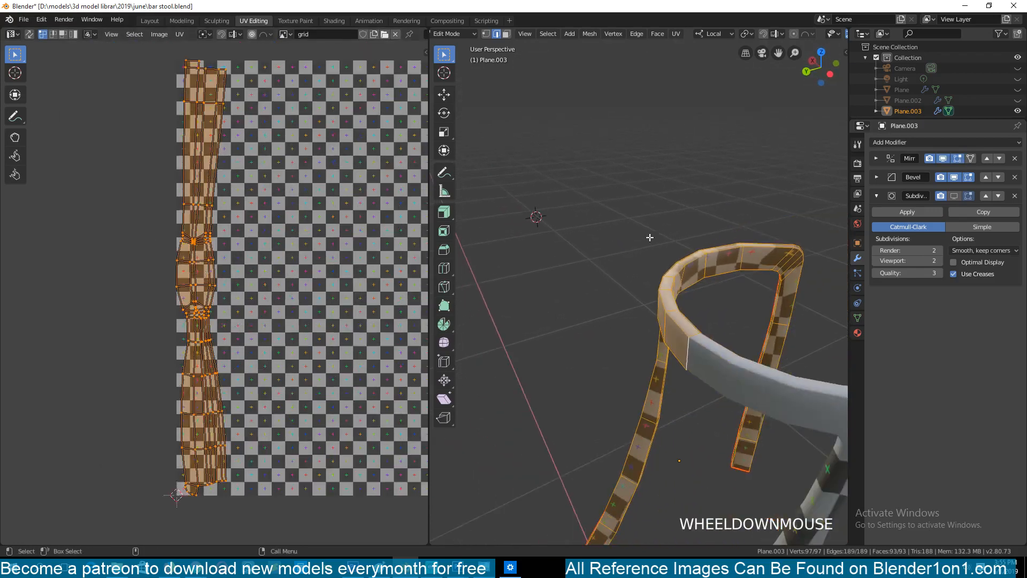
{"action": "middle_click_drag", "start_coordinate": [649, 236], "coordinate": [574, 239]}
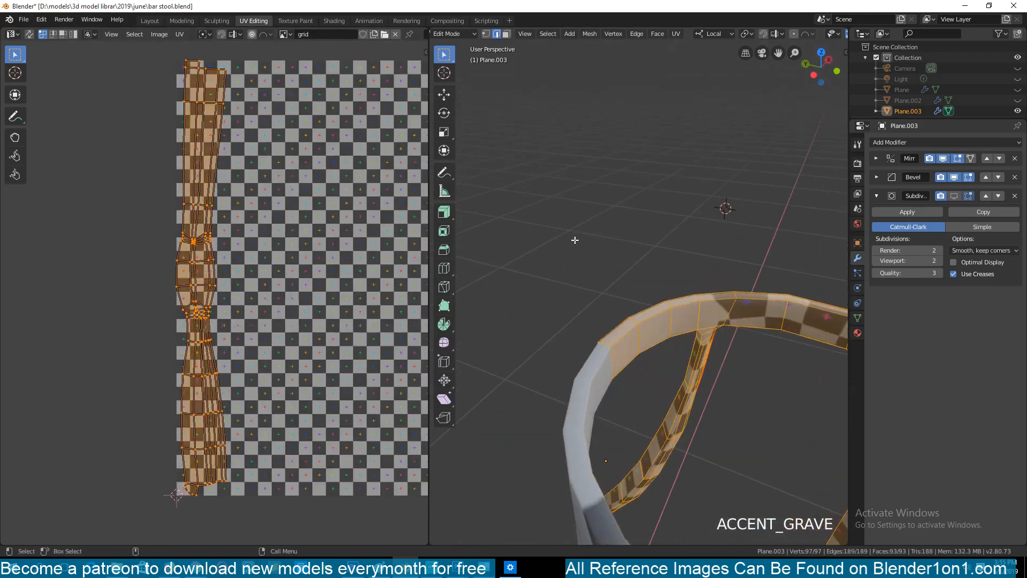
Mark the edge line running along the ring's upper edge and down the straight leg as a seam, and select the whole mesh
{"action": "left_click", "coordinate": [678, 308], "text": "alt"}
{"action": "scroll", "coordinate": [612, 315], "scroll_direction": "down", "scroll_amount": 4}
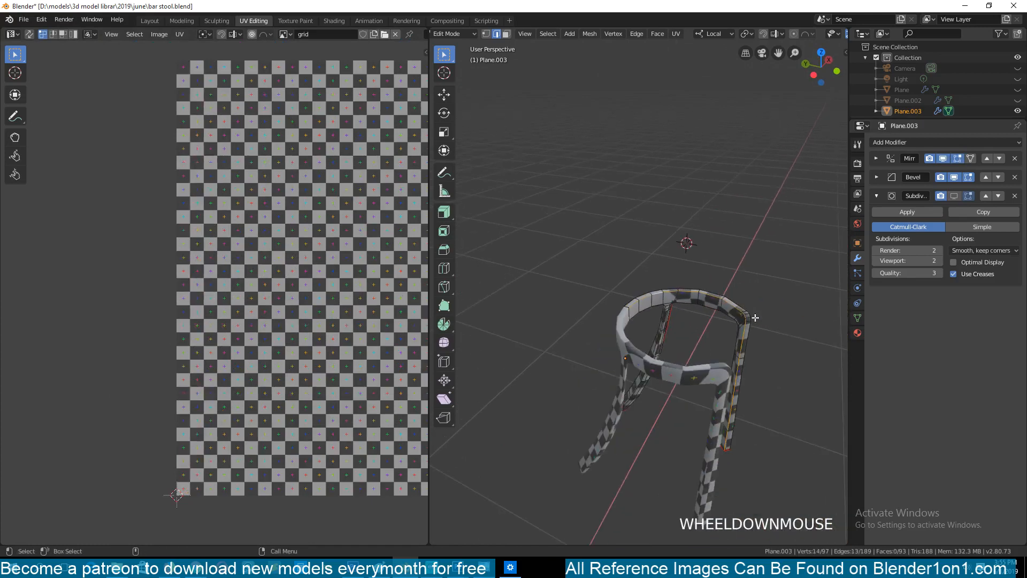
{"action": "middle_click_drag", "start_coordinate": [755, 317], "coordinate": [687, 279], "text": "shift"}
{"action": "scroll", "coordinate": [705, 303], "scroll_direction": "up", "scroll_amount": 3}
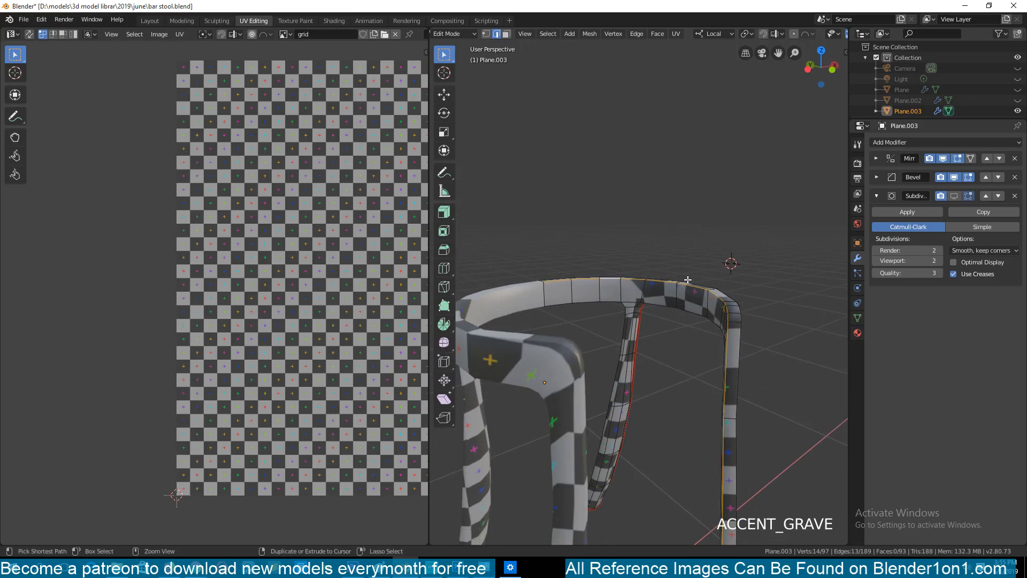
{"action": "key", "text": "ctrl+e"}
{"action": "left_click", "coordinate": [688, 279]}
{"action": "key", "text": "a"}
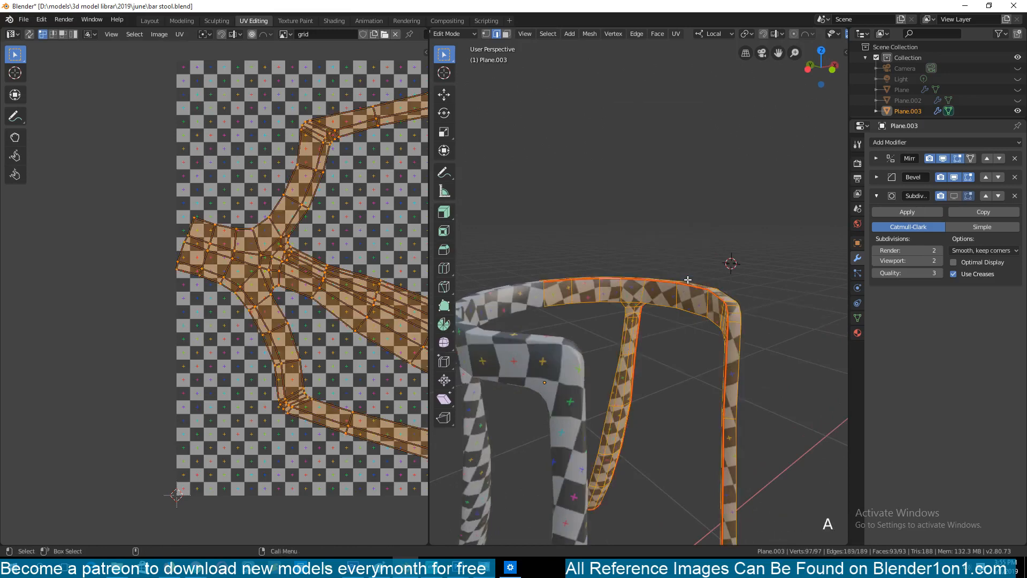
{"action": "scroll", "coordinate": [340, 255], "scroll_direction": "down", "scroll_amount": 1}
{"action": "middle_click_drag", "start_coordinate": [339, 255], "coordinate": [210, 217]}
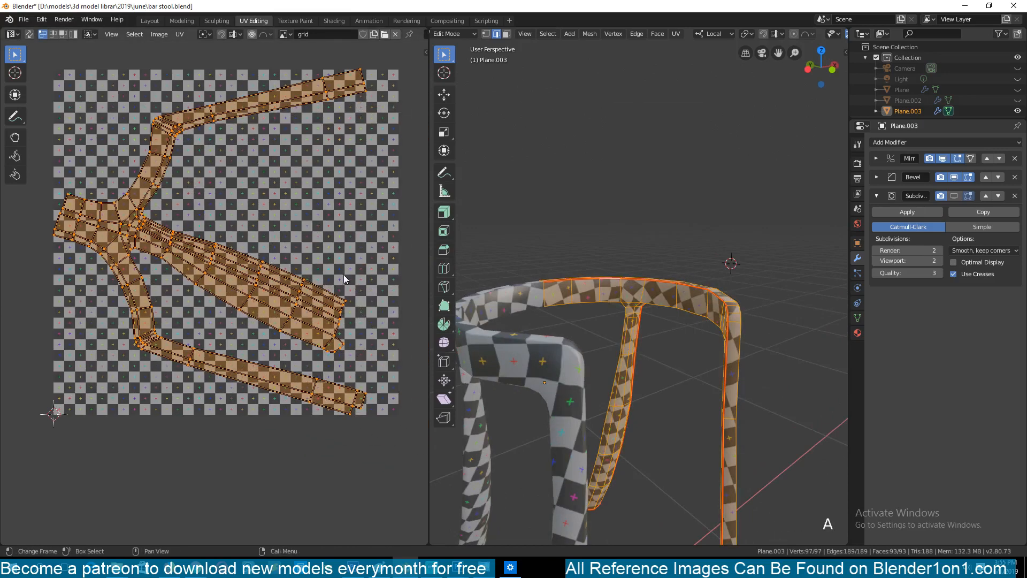
Apply the Mirror modifier to the leg frame in Object Mode and return to Edit Mode
{"action": "key", "text": "grave"}
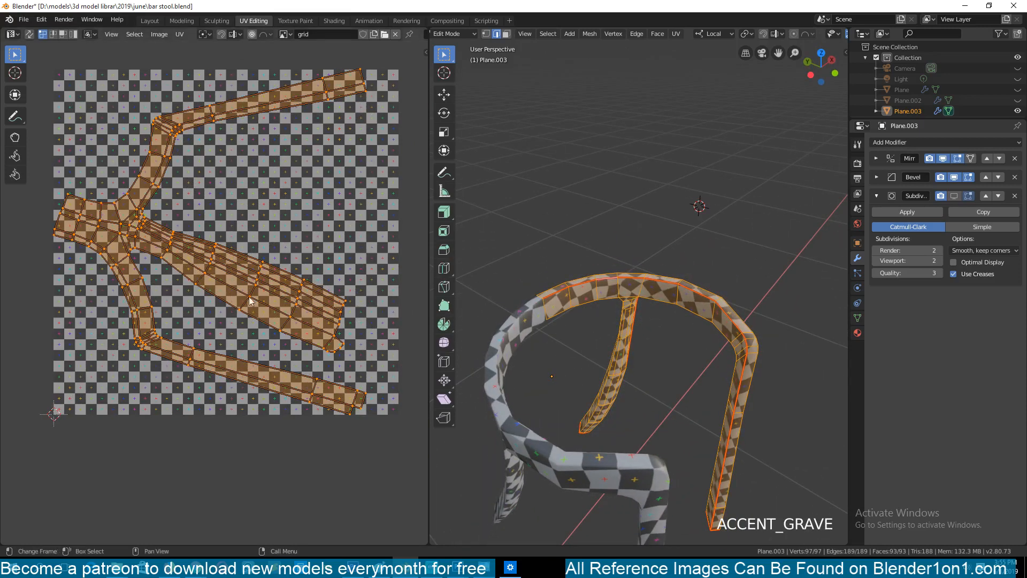
{"action": "middle_click_drag", "start_coordinate": [647, 296], "coordinate": [631, 225]}
{"action": "key", "text": "Tab"}
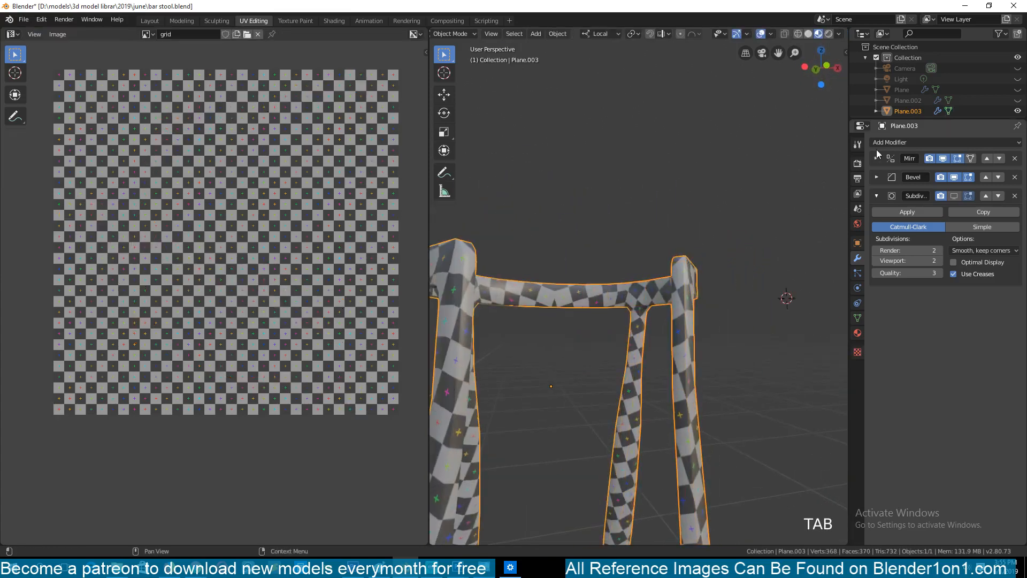
{"action": "left_click", "coordinate": [876, 158]}
{"action": "left_click", "coordinate": [905, 174]}
{"action": "key", "text": "Tab"}
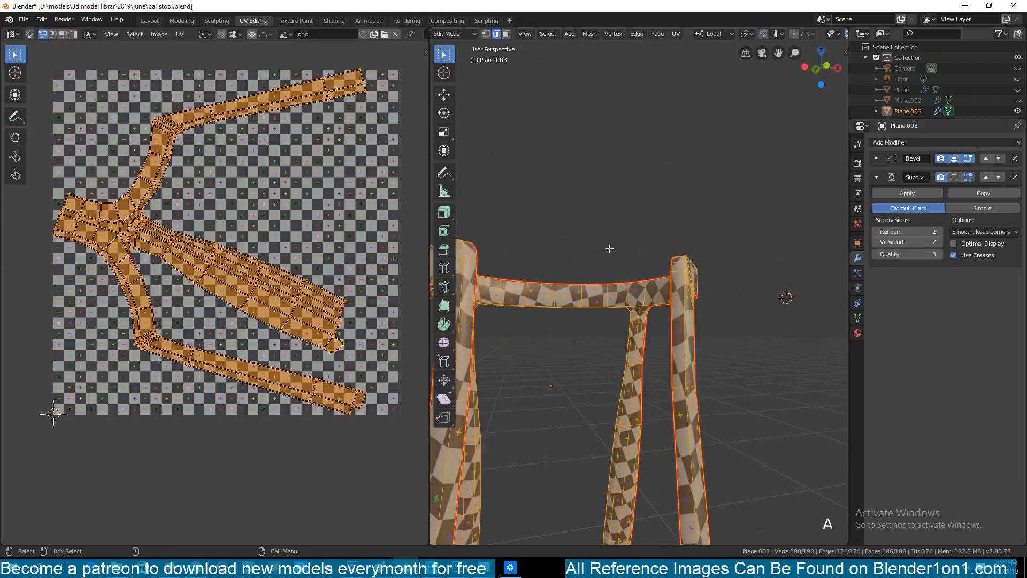
Unwrap the whole mirrored leg frame and inspect the resulting UV layout around the ring
{"action": "key", "text": "u"}
{"action": "left_click", "coordinate": [606, 249]}
{"action": "middle_click_drag", "start_coordinate": [207, 214], "coordinate": [214, 214]}
{"action": "scroll", "coordinate": [215, 214], "scroll_direction": "up", "scroll_amount": 6}
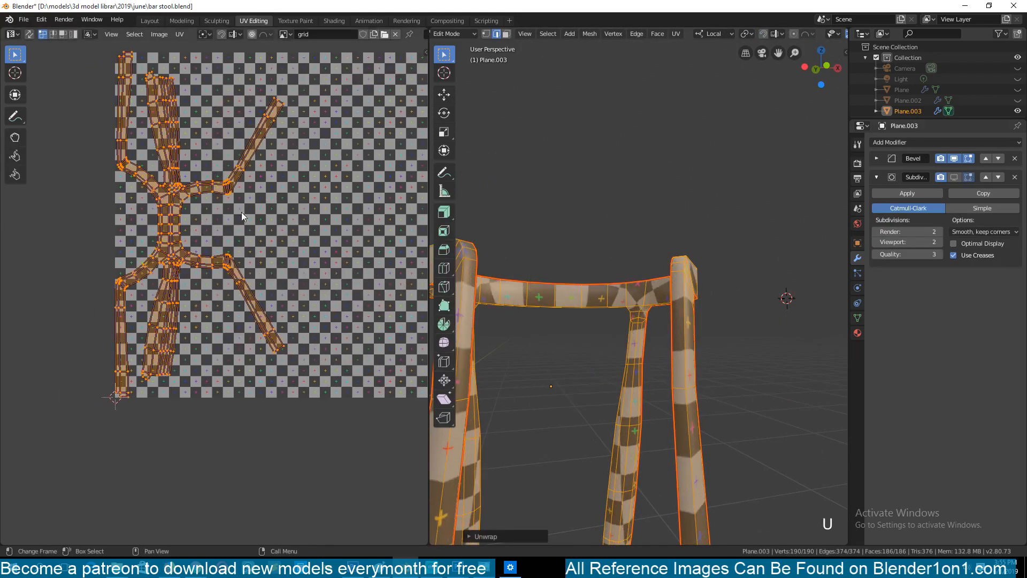
{"action": "scroll", "coordinate": [253, 256], "scroll_direction": "down", "scroll_amount": 4}
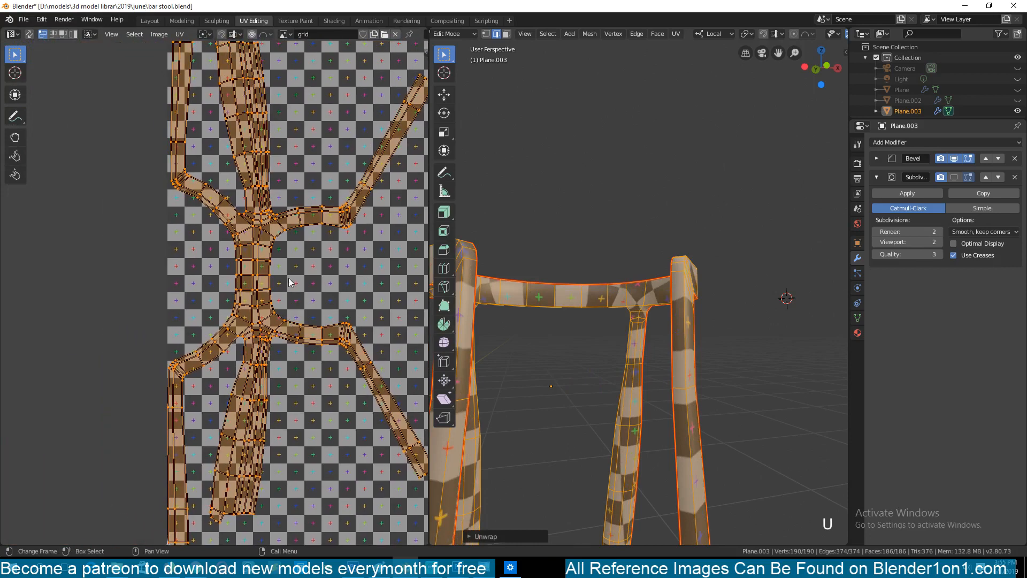
{"action": "scroll", "coordinate": [262, 246], "scroll_direction": "up", "scroll_amount": 2}
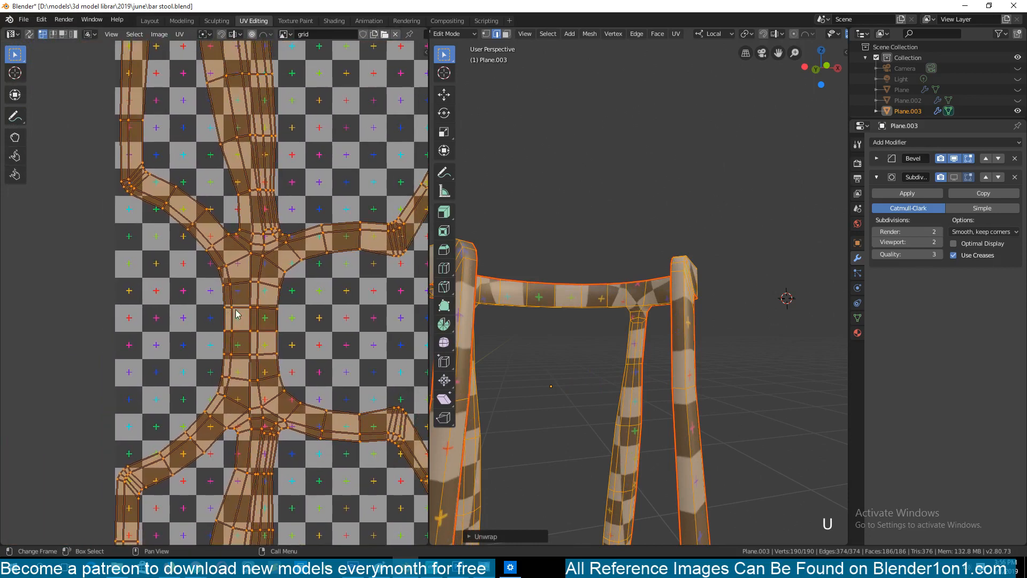
Mark the edge loops where both curved legs join the ring as seams in the UV layout, and select all UVs
{"action": "key", "text": "alt+a"}
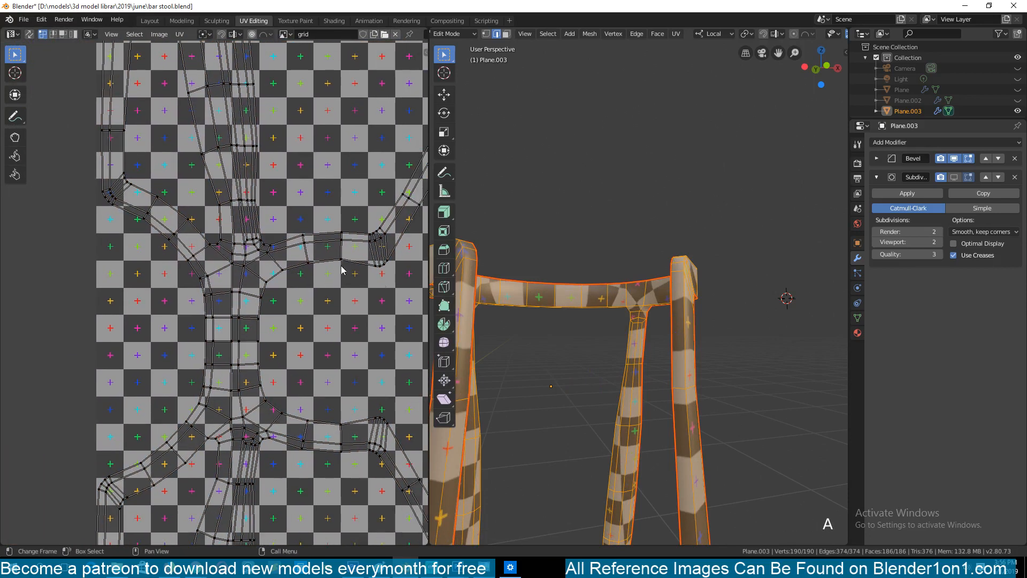
{"action": "left_click", "coordinate": [263, 266], "text": "alt"}
{"action": "middle_click_drag", "start_coordinate": [267, 410], "coordinate": [308, 275]}
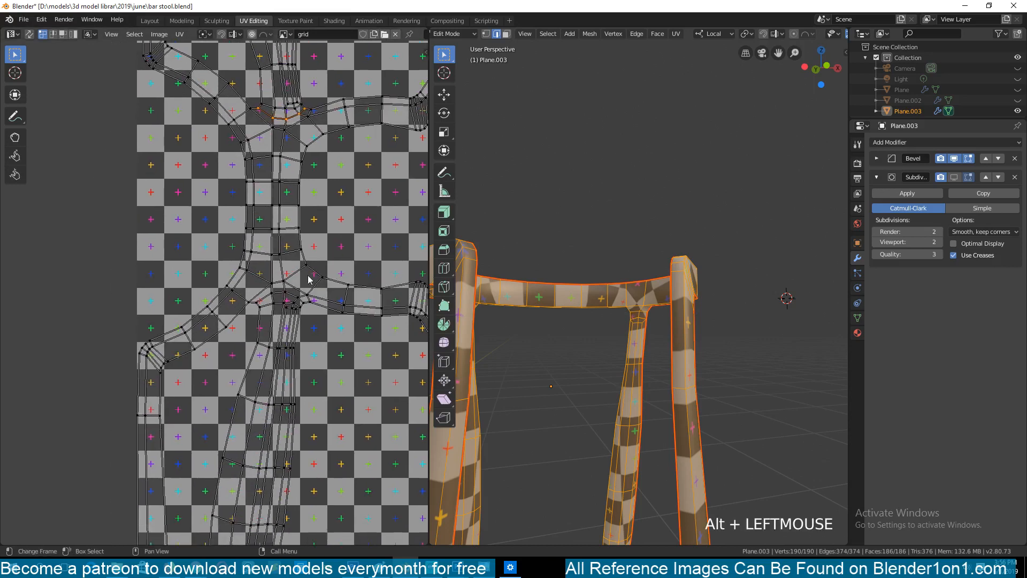
{"action": "left_click", "coordinate": [291, 295], "text": "alt+shift"}
{"action": "scroll", "coordinate": [287, 161], "scroll_direction": "down", "scroll_amount": 3}
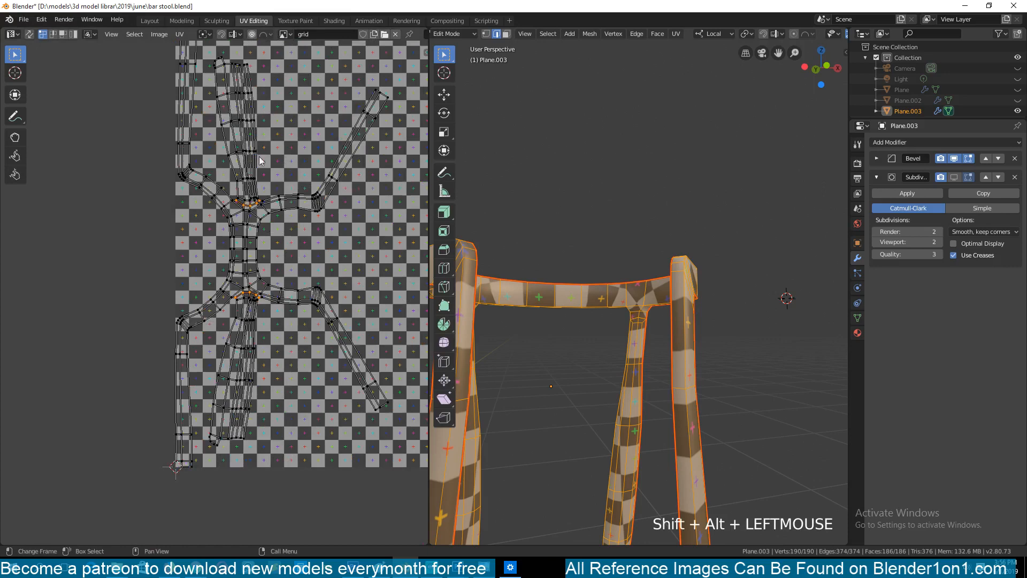
{"action": "scroll", "coordinate": [259, 161], "scroll_direction": "up", "scroll_amount": 3}
{"action": "middle_click_drag", "start_coordinate": [267, 185], "coordinate": [264, 246]}
{"action": "scroll", "coordinate": [265, 245], "scroll_direction": "up", "scroll_amount": 3}
{"action": "middle_click_drag", "start_coordinate": [301, 159], "coordinate": [246, 311]}
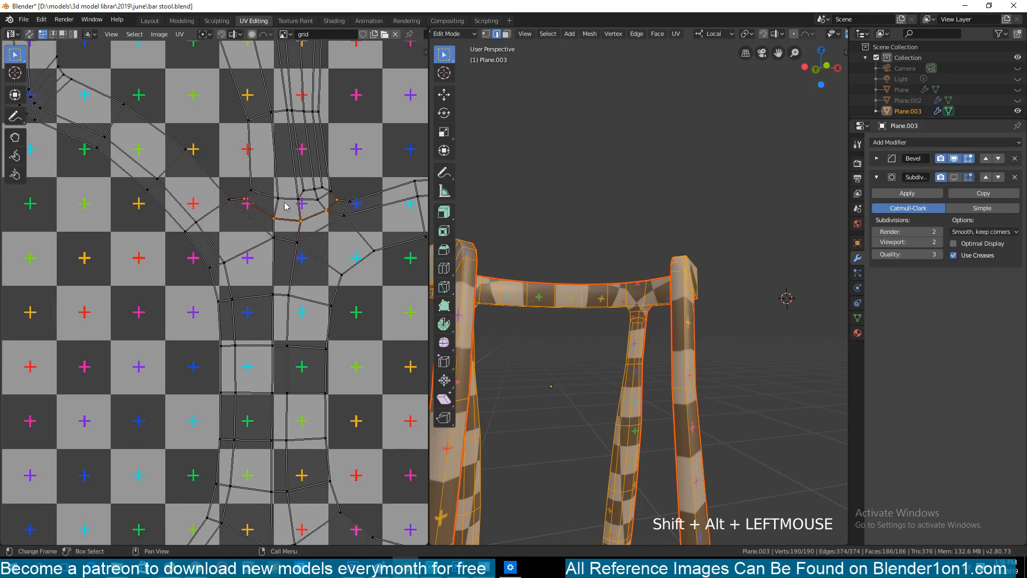
{"action": "scroll", "coordinate": [292, 224], "scroll_direction": "down", "scroll_amount": 5}
{"action": "scroll", "coordinate": [295, 246], "scroll_direction": "up", "scroll_amount": 4}
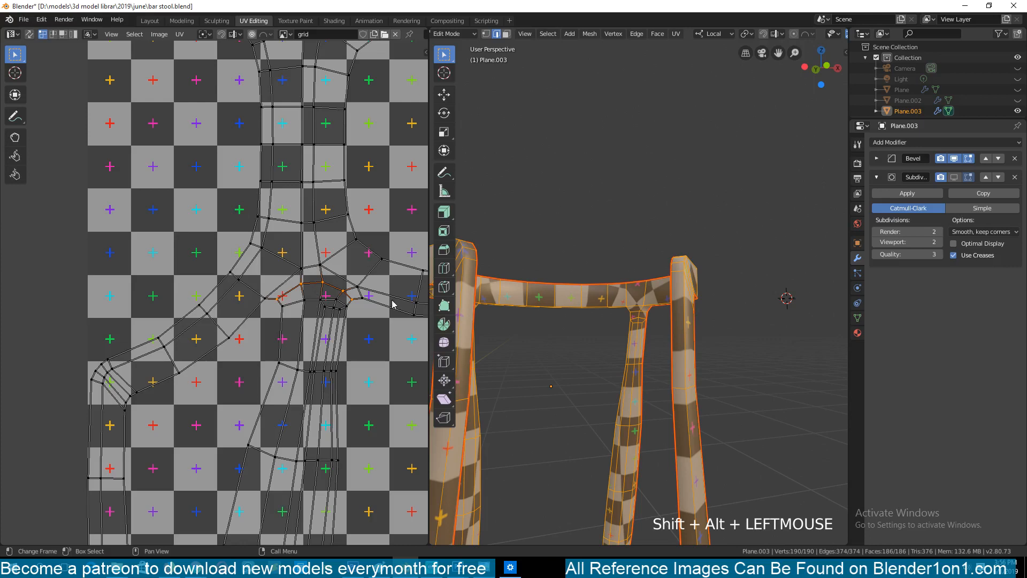
{"action": "key", "text": "ctrl+e"}
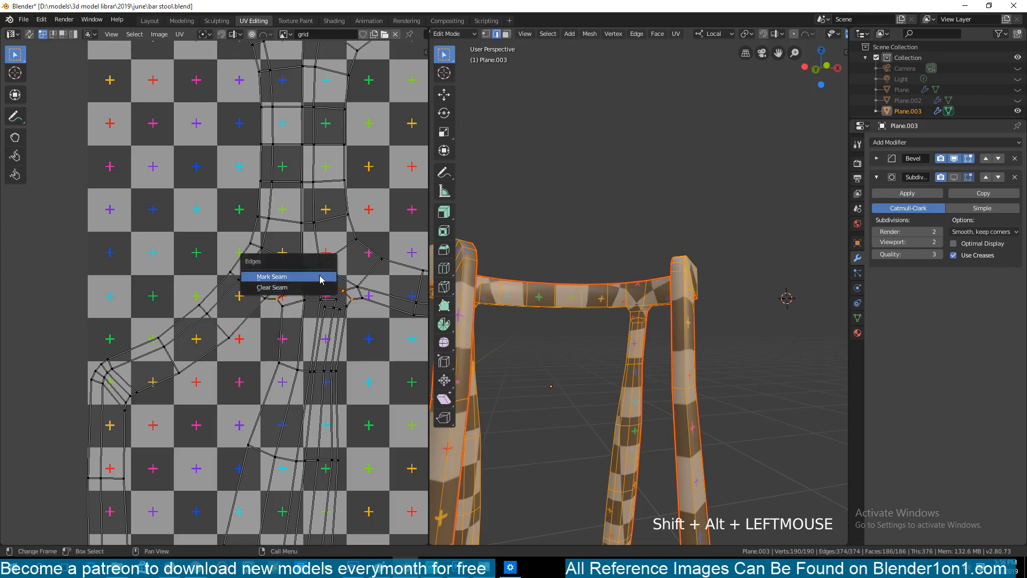
{"action": "left_click", "coordinate": [321, 279]}
{"action": "key", "text": "a"}
Examine the checker texture on the ring and leg junctions from several sides in Object Mode and Edit Mode
{"action": "scroll", "coordinate": [535, 286], "scroll_direction": "down", "scroll_amount": 5}
{"action": "key", "text": "grave"}
{"action": "scroll", "coordinate": [650, 305], "scroll_direction": "up", "scroll_amount": 6}
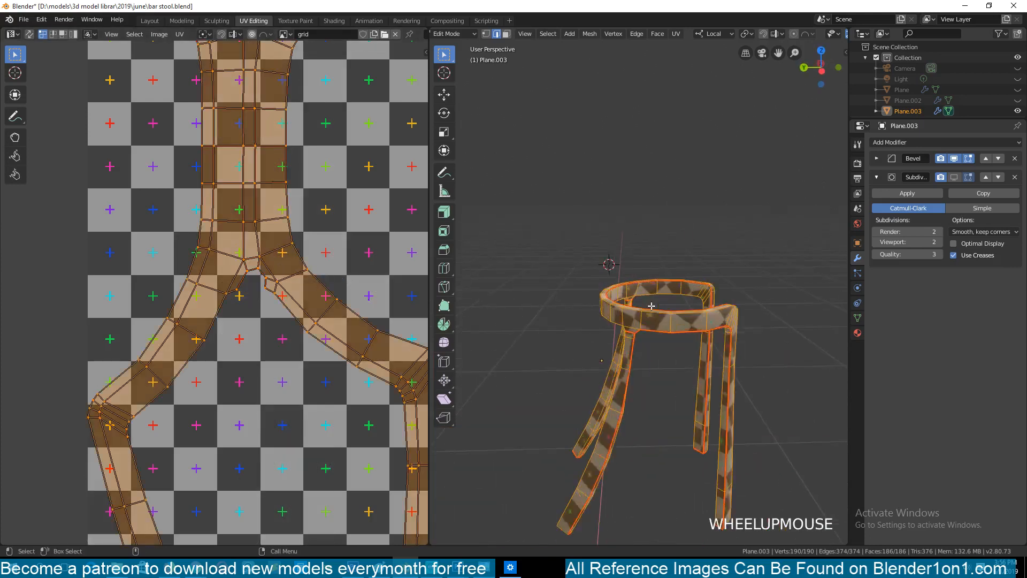
{"action": "key", "text": "grave"}
{"action": "middle_click_drag", "start_coordinate": [693, 266], "coordinate": [629, 265], "text": "shift"}
{"action": "key", "text": "Tab"}
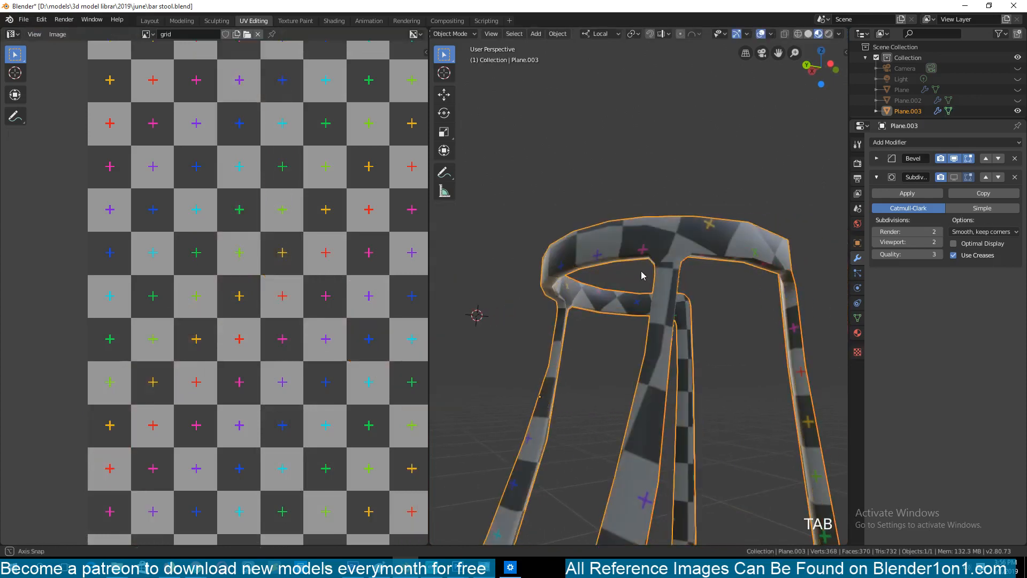
{"action": "key", "text": "grave"}
{"action": "key", "text": "Tab"}
{"action": "scroll", "coordinate": [332, 252], "scroll_direction": "down", "scroll_amount": 6}
{"action": "scroll", "coordinate": [321, 246], "scroll_direction": "up", "scroll_amount": 8}
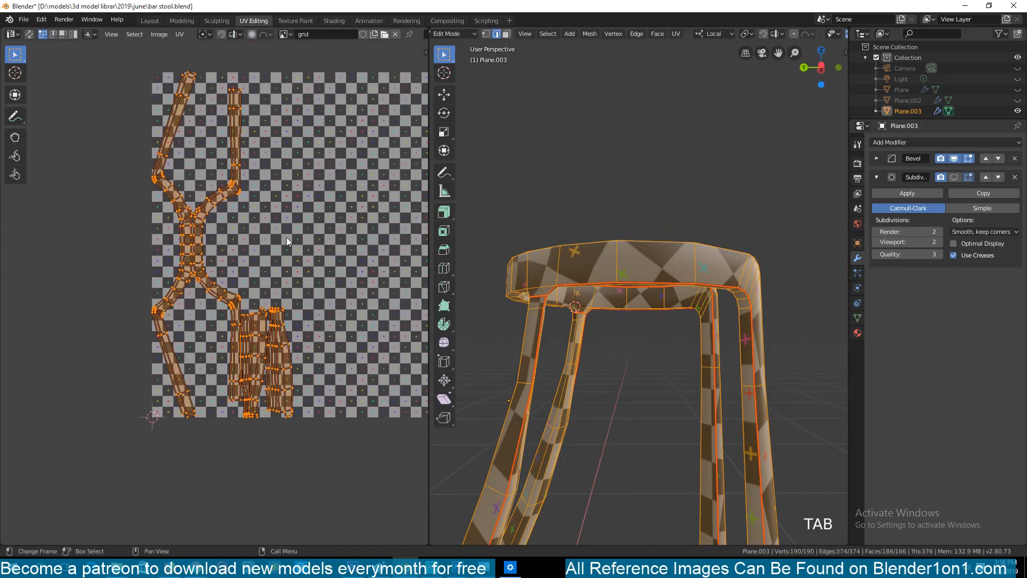
Examine the UV layout of the ring island and the straight-leg strips attached to it, up to their corner bends
{"action": "middle_click_drag", "start_coordinate": [203, 222], "coordinate": [239, 210]}
{"action": "scroll", "coordinate": [259, 278], "scroll_direction": "down", "scroll_amount": 4}
{"action": "key", "text": "alt+a"}
{"action": "key", "text": "a"}
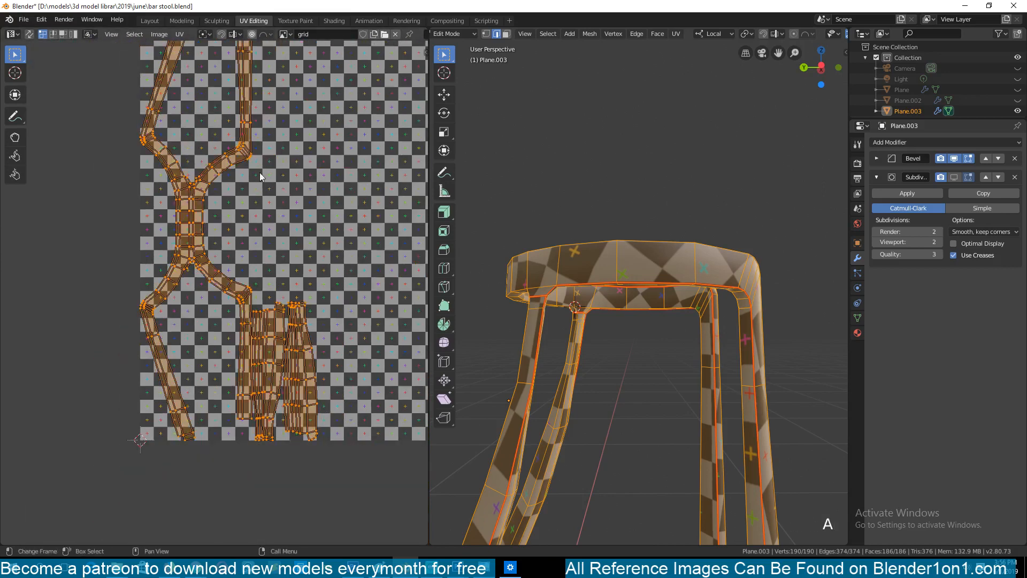
{"action": "scroll", "coordinate": [251, 262], "scroll_direction": "up", "scroll_amount": 5}
{"action": "scroll", "coordinate": [172, 226], "scroll_direction": "down", "scroll_amount": 2}
{"action": "middle_click_drag", "start_coordinate": [169, 224], "coordinate": [185, 281]}
{"action": "scroll", "coordinate": [169, 238], "scroll_direction": "down", "scroll_amount": 1}
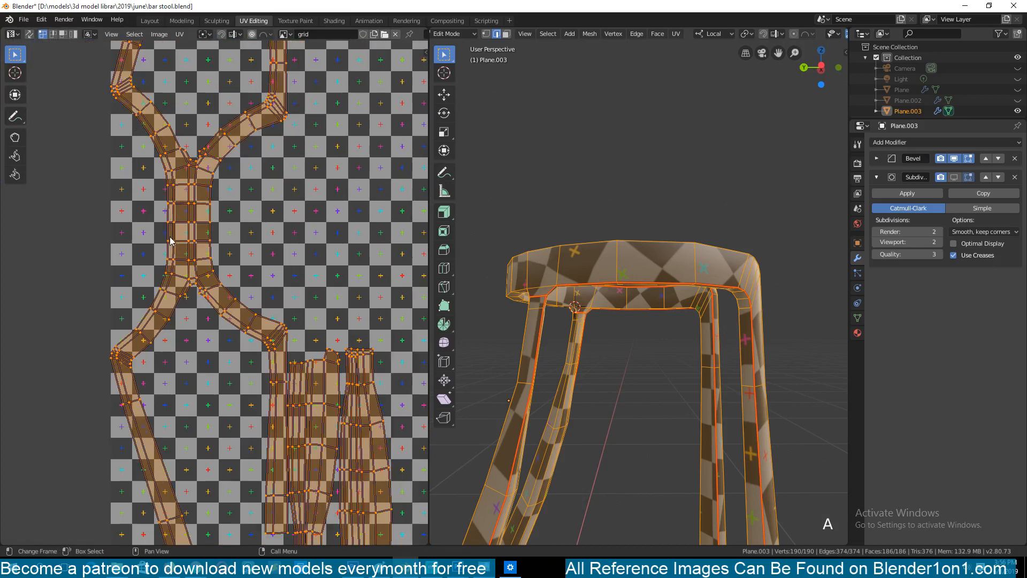
{"action": "scroll", "coordinate": [170, 244], "scroll_direction": "up", "scroll_amount": 2}
{"action": "scroll", "coordinate": [178, 248], "scroll_direction": "down", "scroll_amount": 4}
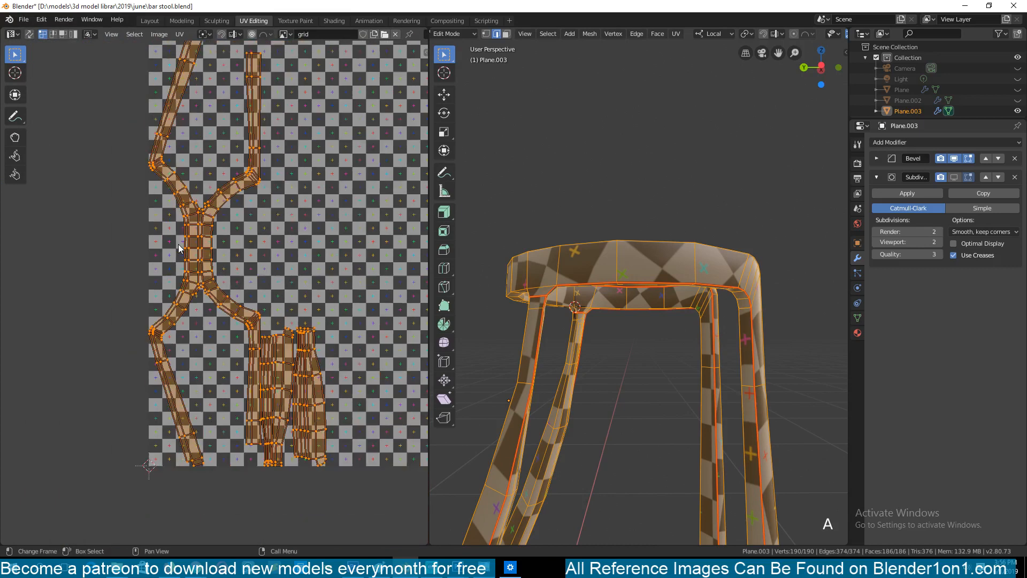
{"action": "scroll", "coordinate": [234, 243], "scroll_direction": "down", "scroll_amount": 3}
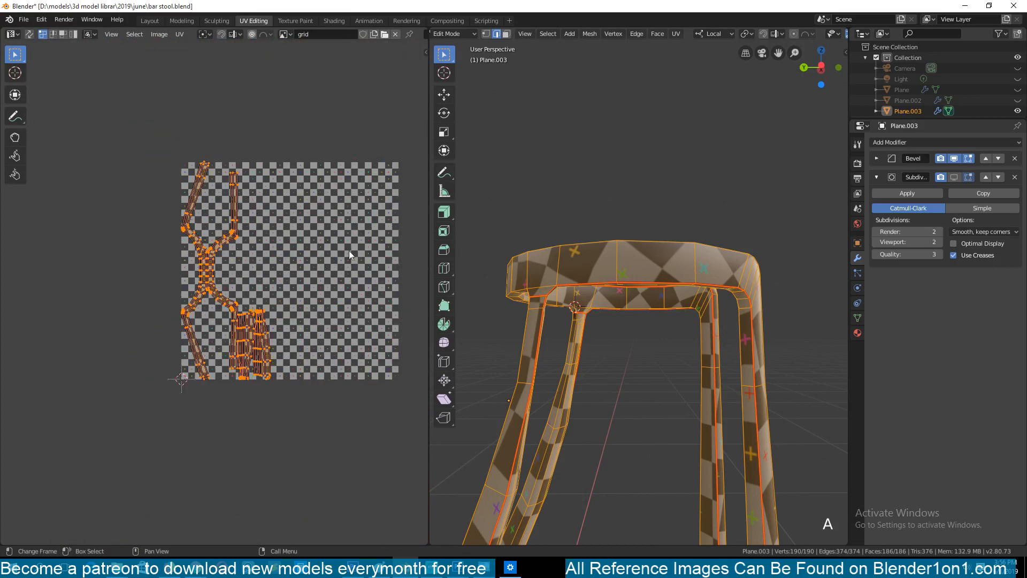
{"action": "scroll", "coordinate": [256, 242], "scroll_direction": "up", "scroll_amount": 10}
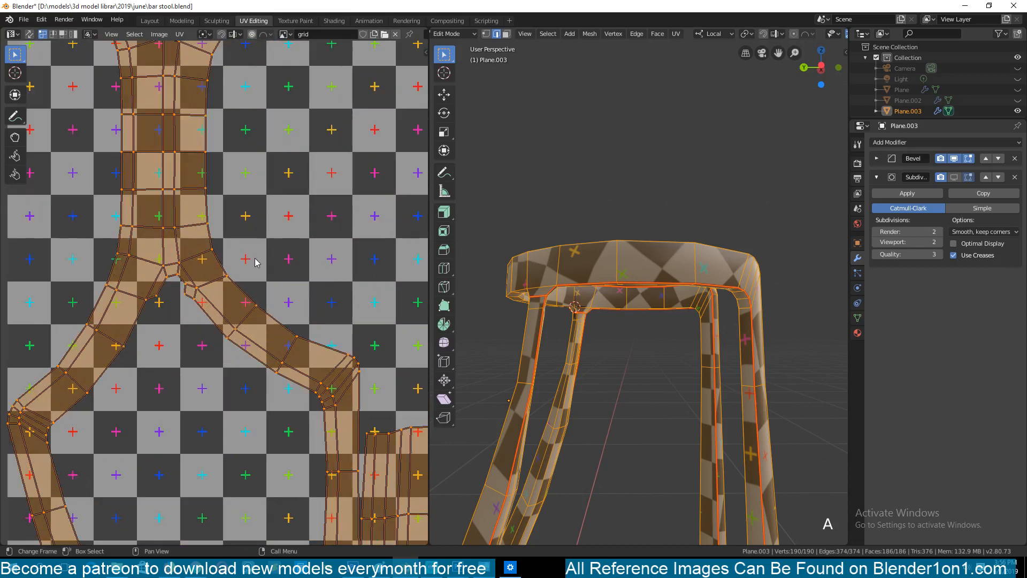
{"action": "middle_click_drag", "start_coordinate": [248, 301], "coordinate": [231, 232]}
{"action": "scroll", "coordinate": [232, 244], "scroll_direction": "up", "scroll_amount": 2}
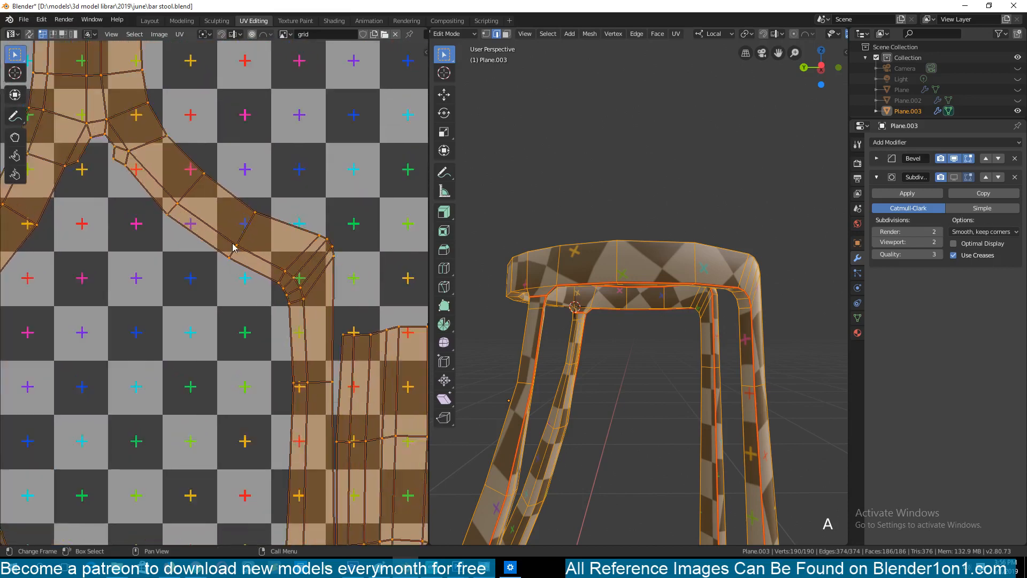
Mark the edge loops at the corner bends between the ring and the straight legs as seams, and select all UVs
{"action": "left_click", "coordinate": [330, 266], "text": "alt"}
{"action": "scroll", "coordinate": [220, 275], "scroll_direction": "down", "scroll_amount": 2}
{"action": "middle_click_drag", "start_coordinate": [219, 271], "coordinate": [275, 271]}
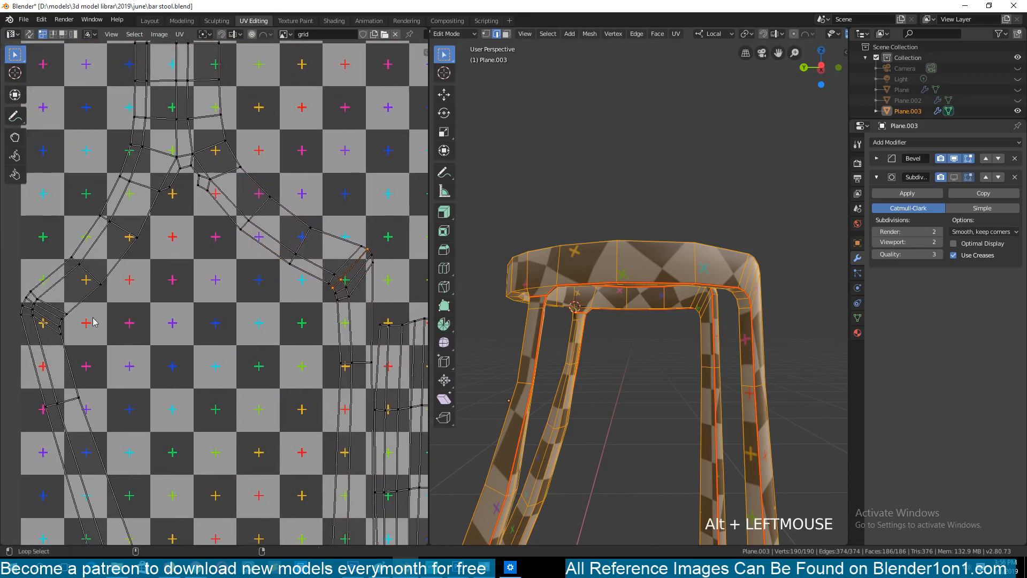
{"action": "left_click", "coordinate": [52, 312], "text": "alt+shift"}
{"action": "middle_click_drag", "start_coordinate": [190, 105], "coordinate": [210, 328]}
{"action": "middle_click_drag", "start_coordinate": [243, 163], "coordinate": [244, 310]}
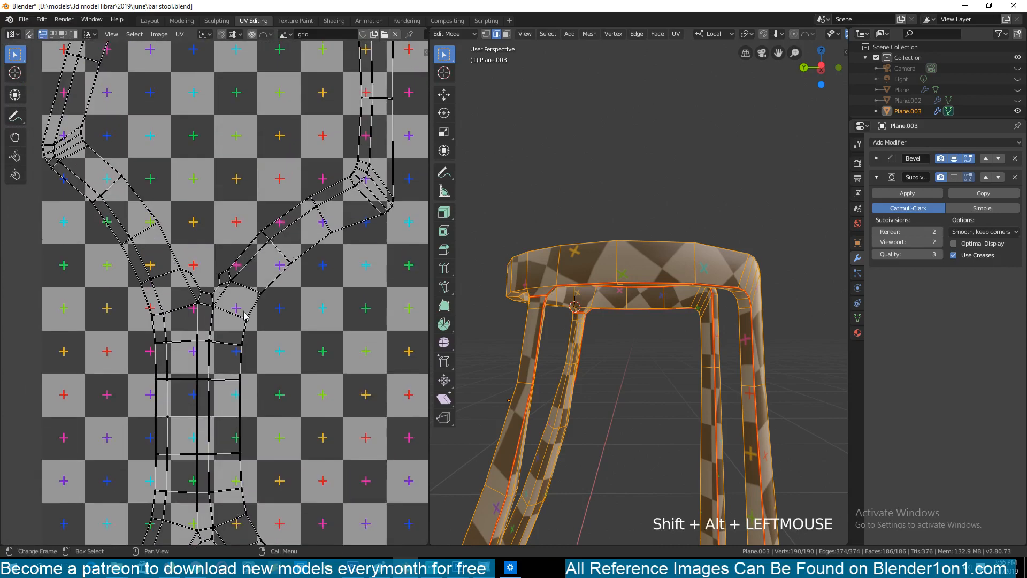
{"action": "scroll", "coordinate": [235, 235], "scroll_direction": "down", "scroll_amount": 2}
{"action": "middle_click_drag", "start_coordinate": [247, 212], "coordinate": [275, 257]}
{"action": "scroll", "coordinate": [209, 255], "scroll_direction": "up", "scroll_amount": 1}
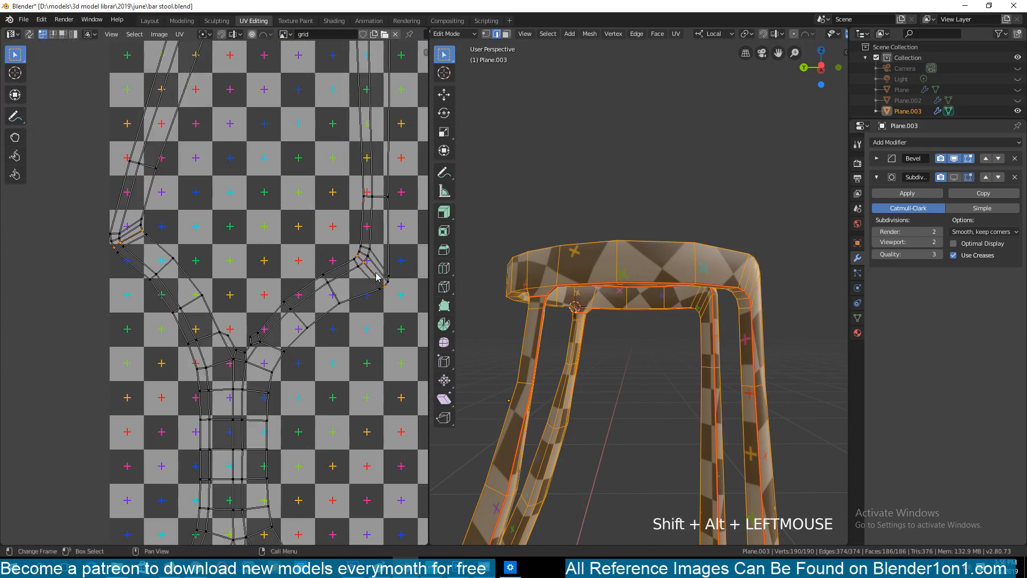
{"action": "key", "text": "u"}
{"action": "left_click", "coordinate": [335, 259]}
{"action": "key", "text": "a"}
{"action": "scroll", "coordinate": [334, 272], "scroll_direction": "down", "scroll_amount": 4}
{"action": "middle_click_drag", "start_coordinate": [335, 276], "coordinate": [254, 174]}
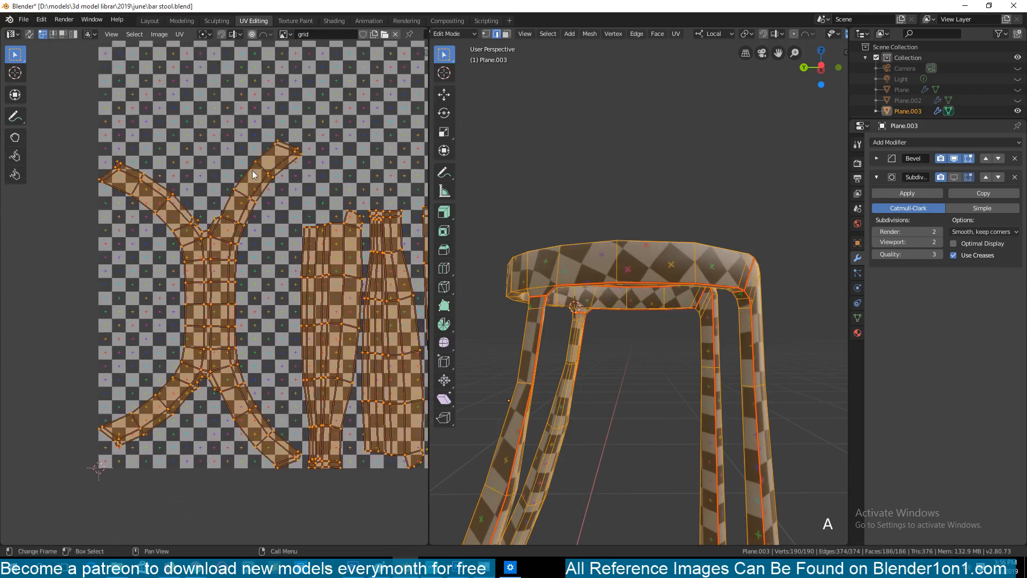
Turn on UV sync selection and select an edge on the ring island's upper branch
{"action": "middle_click_drag", "start_coordinate": [282, 242], "coordinate": [191, 232]}
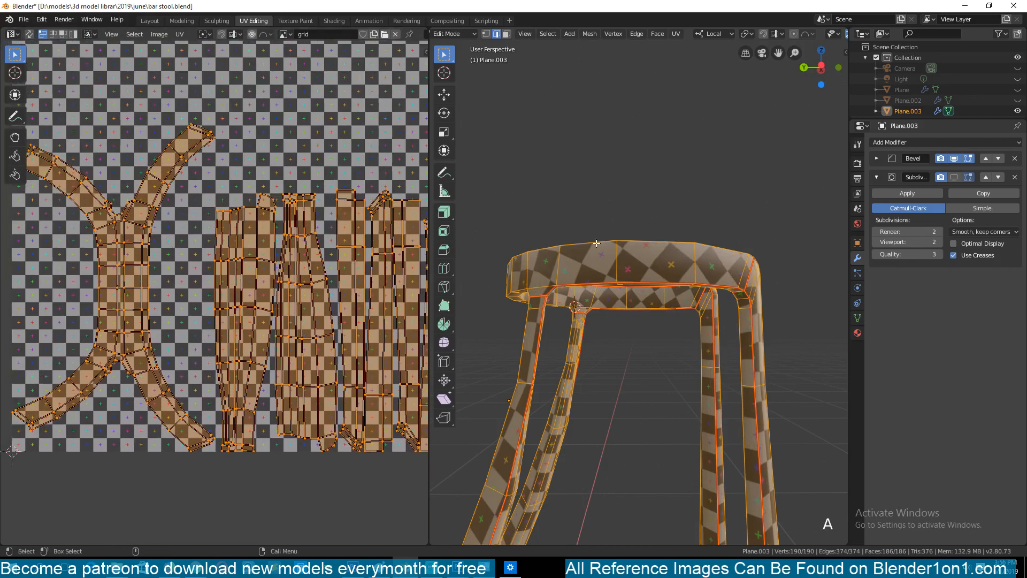
{"action": "middle_click_drag", "start_coordinate": [566, 274], "coordinate": [628, 264]}
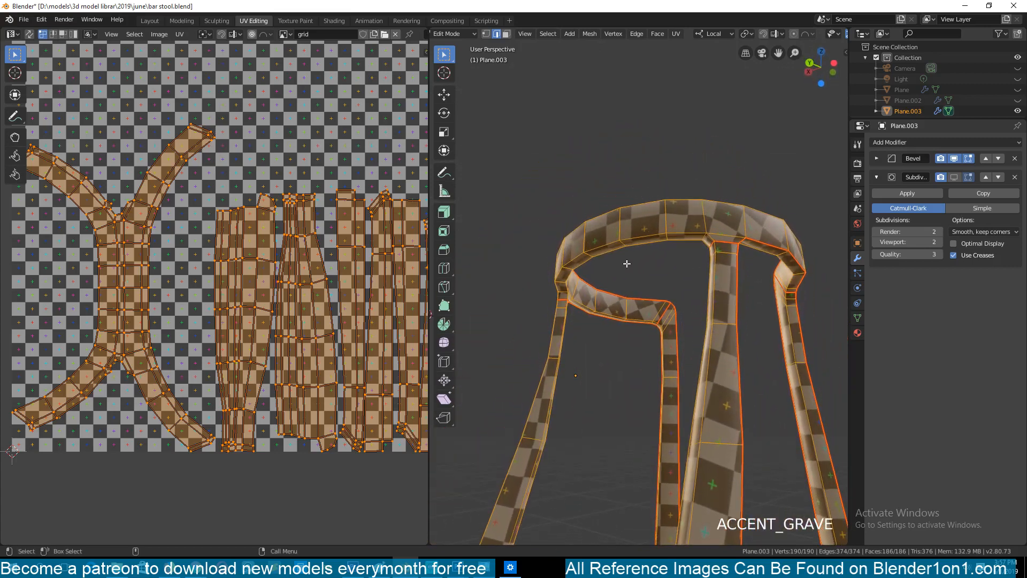
{"action": "left_click", "coordinate": [156, 171], "text": "alt"}
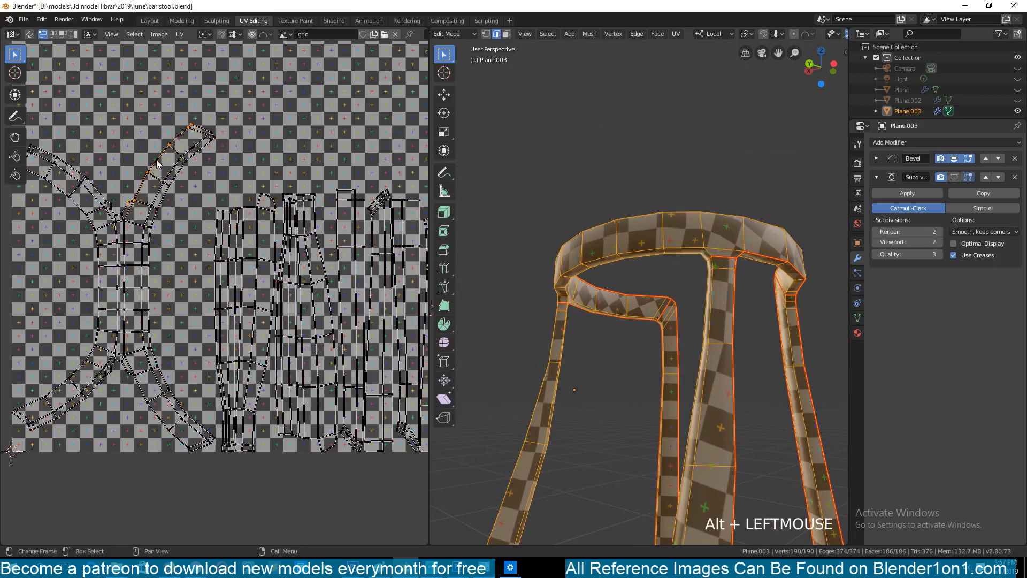
{"action": "left_click", "coordinate": [599, 259]}
{"action": "left_click", "coordinate": [30, 37]}
{"action": "left_click", "coordinate": [155, 159]}
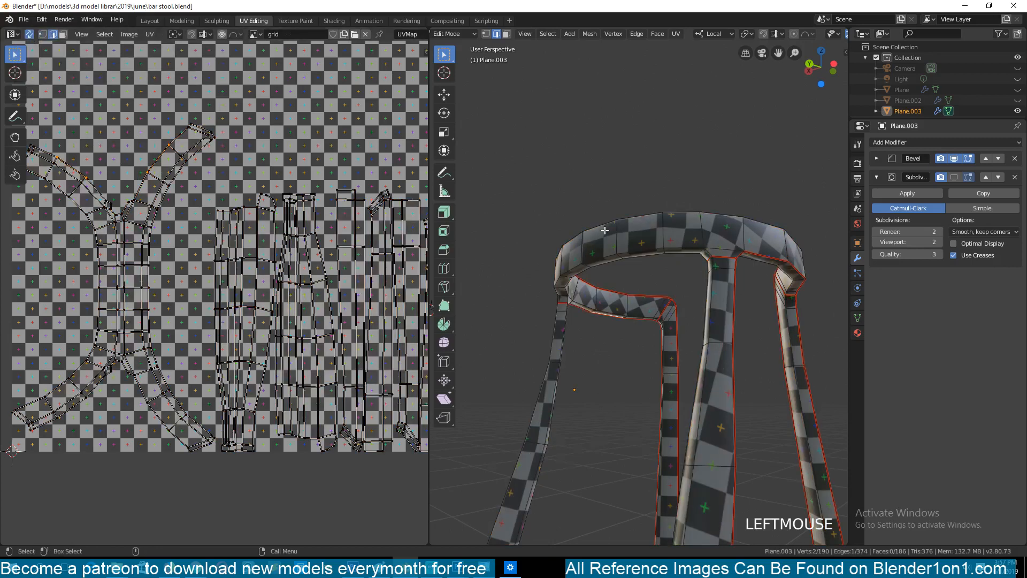
Select edges on the ring island's upper branches and examine where they lie on the leg frame
{"action": "key", "text": "grave"}
{"action": "middle_click_drag", "start_coordinate": [498, 256], "coordinate": [276, 213]}
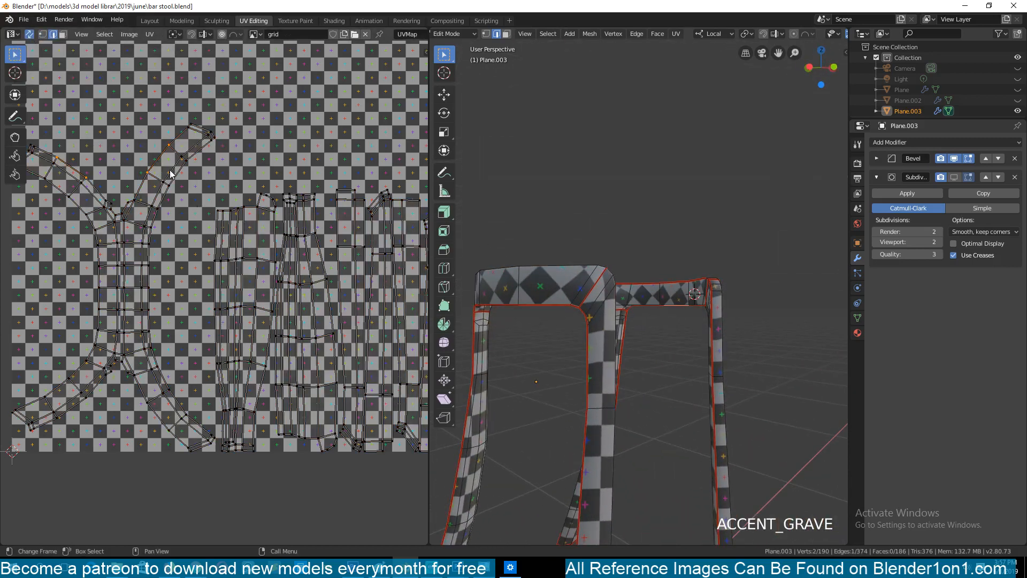
{"action": "key", "text": "KP_Decimal"}
{"action": "middle_click_drag", "start_coordinate": [556, 278], "coordinate": [519, 266]}
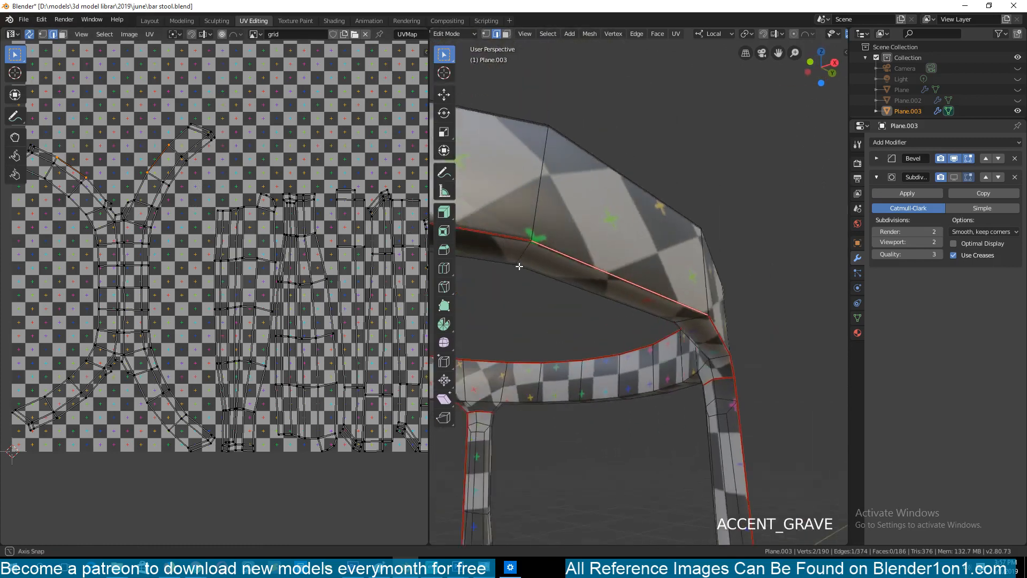
{"action": "scroll", "coordinate": [519, 266], "scroll_direction": "down", "scroll_amount": 5}
{"action": "left_click", "coordinate": [181, 176]}
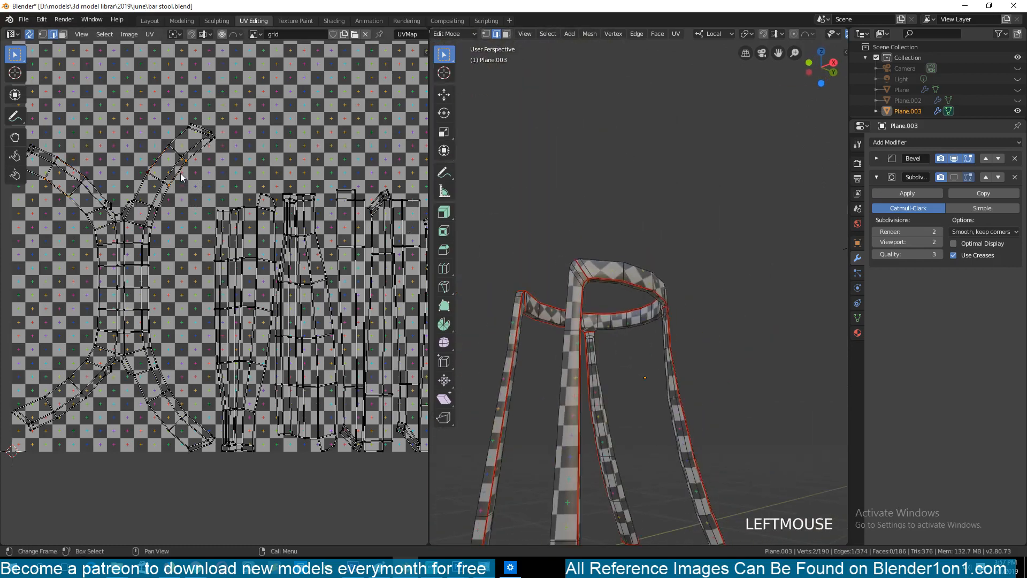
{"action": "left_click", "coordinate": [151, 161]}
{"action": "middle_click_drag", "start_coordinate": [159, 227], "coordinate": [315, 274]}
{"action": "scroll", "coordinate": [301, 277], "scroll_direction": "up", "scroll_amount": 1}
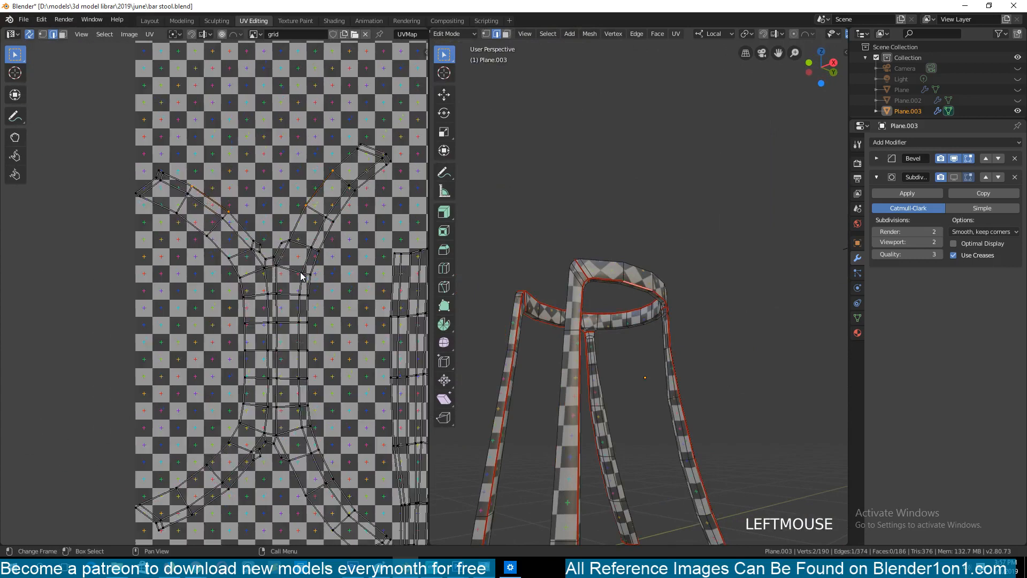
{"action": "left_click", "coordinate": [289, 234]}
{"action": "middle_click_drag", "start_coordinate": [602, 289], "coordinate": [537, 265]}
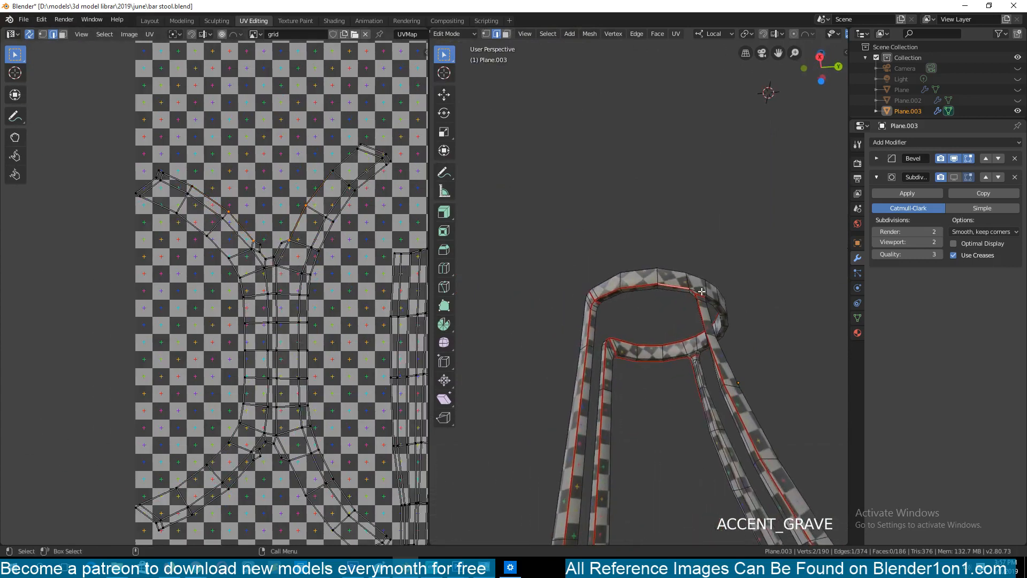
{"action": "scroll", "coordinate": [701, 291], "scroll_direction": "up", "scroll_amount": 2}
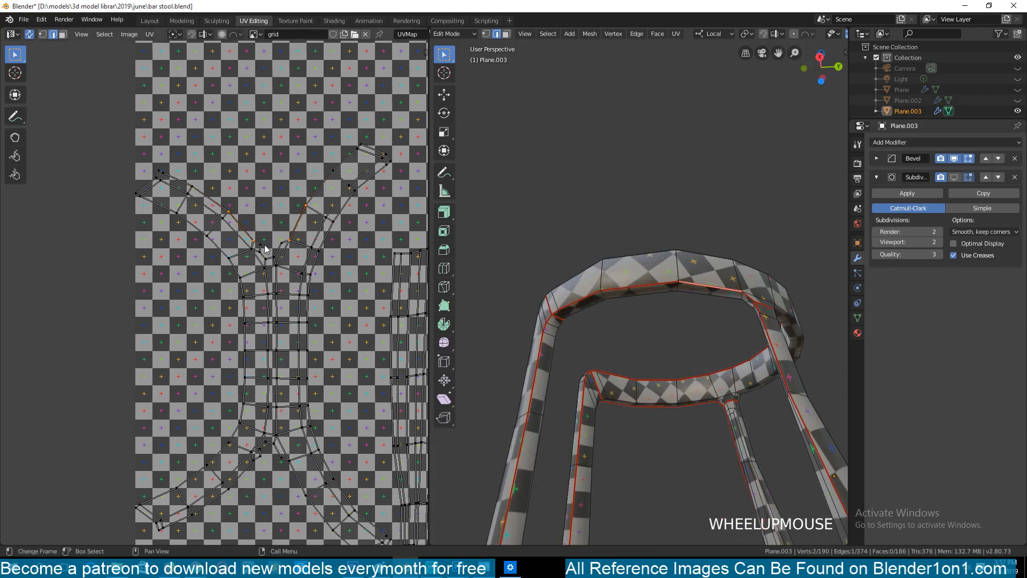
{"action": "middle_click_drag", "start_coordinate": [219, 206], "coordinate": [186, 232]}
{"action": "left_click", "coordinate": [186, 232]}
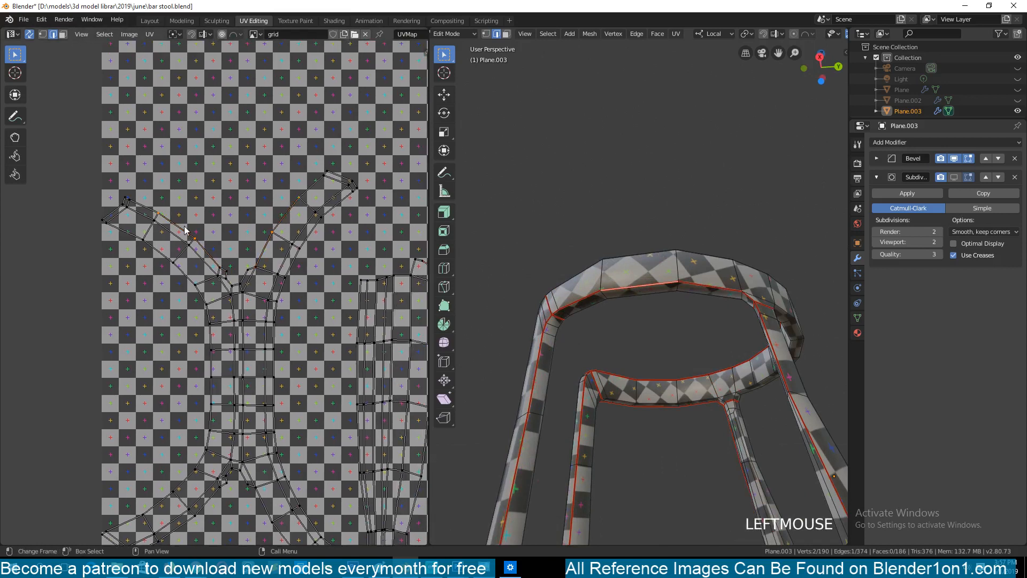
{"action": "left_click", "coordinate": [145, 209]}
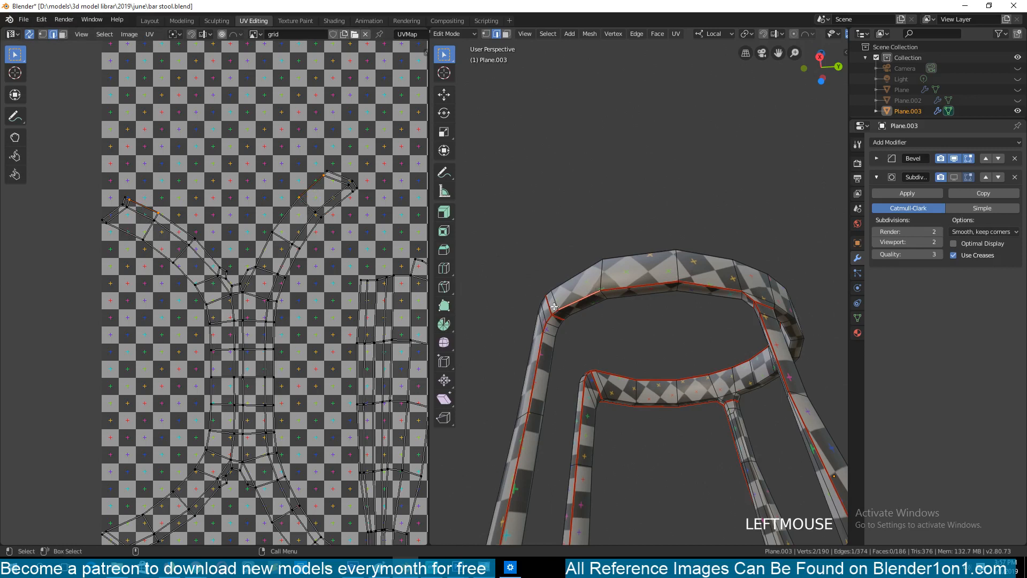
{"action": "middle_click_drag", "start_coordinate": [639, 298], "coordinate": [620, 286], "text": "shift"}
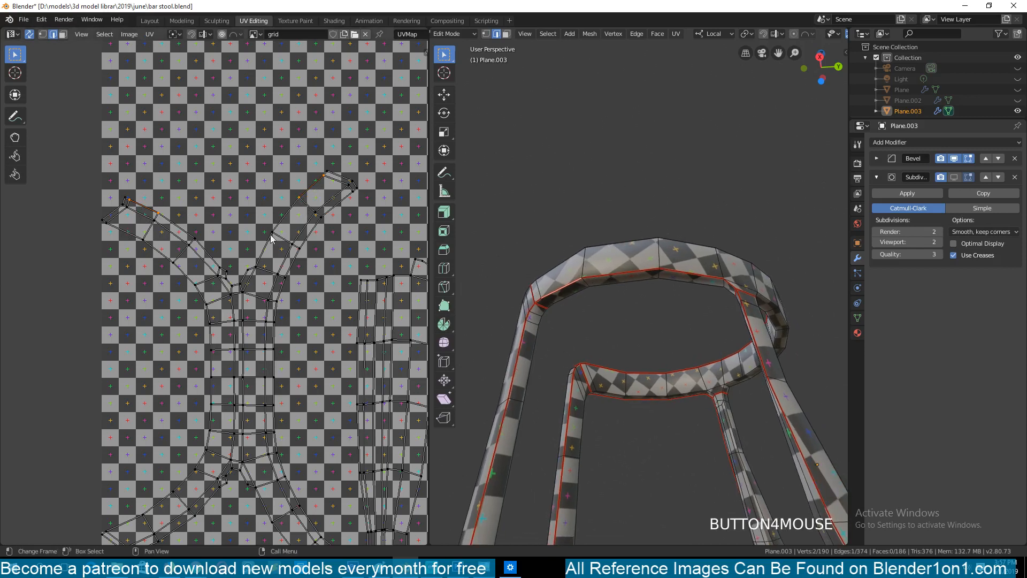
Clear the seam from the edge loop along the lower edge of the near side of the ring
{"action": "left_click", "coordinate": [221, 227], "text": "alt"}
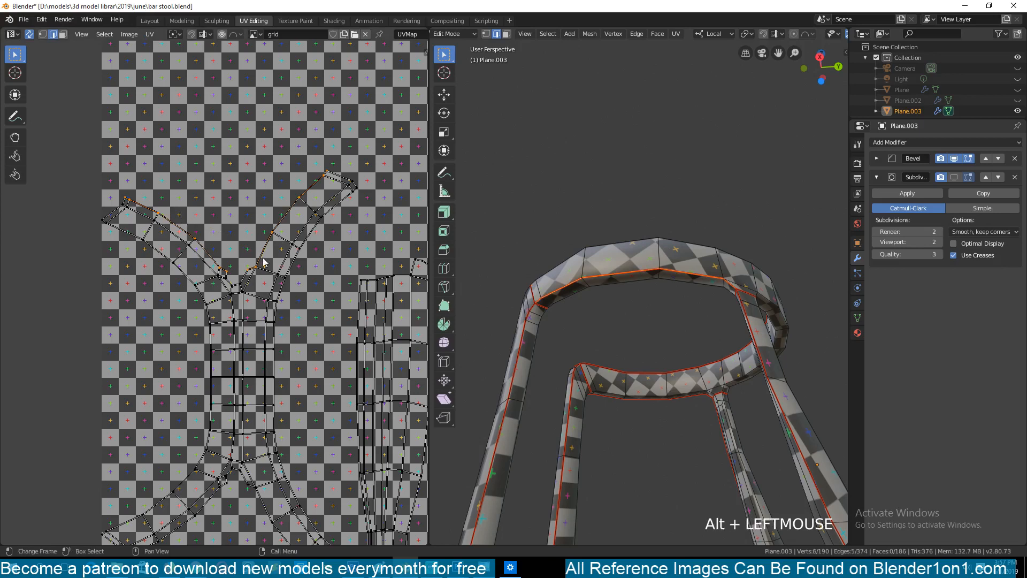
{"action": "scroll", "coordinate": [268, 271], "scroll_direction": "down", "scroll_amount": 4}
{"action": "middle_click_drag", "start_coordinate": [279, 258], "coordinate": [264, 282]}
{"action": "scroll", "coordinate": [266, 216], "scroll_direction": "up", "scroll_amount": 4}
{"action": "scroll", "coordinate": [261, 225], "scroll_direction": "down", "scroll_amount": 1}
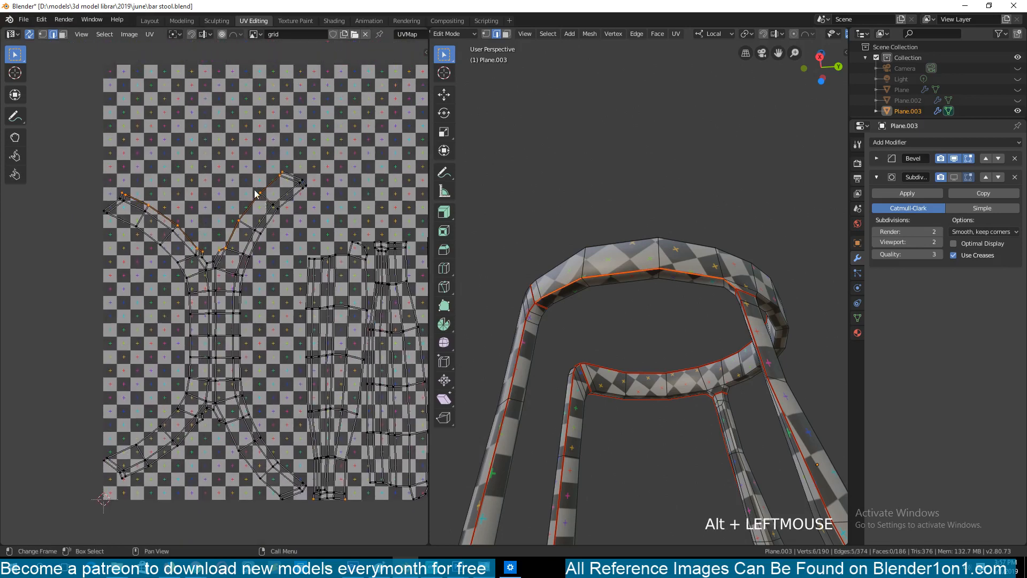
{"action": "key", "text": "ctrl+e"}
{"action": "left_click", "coordinate": [191, 253]}
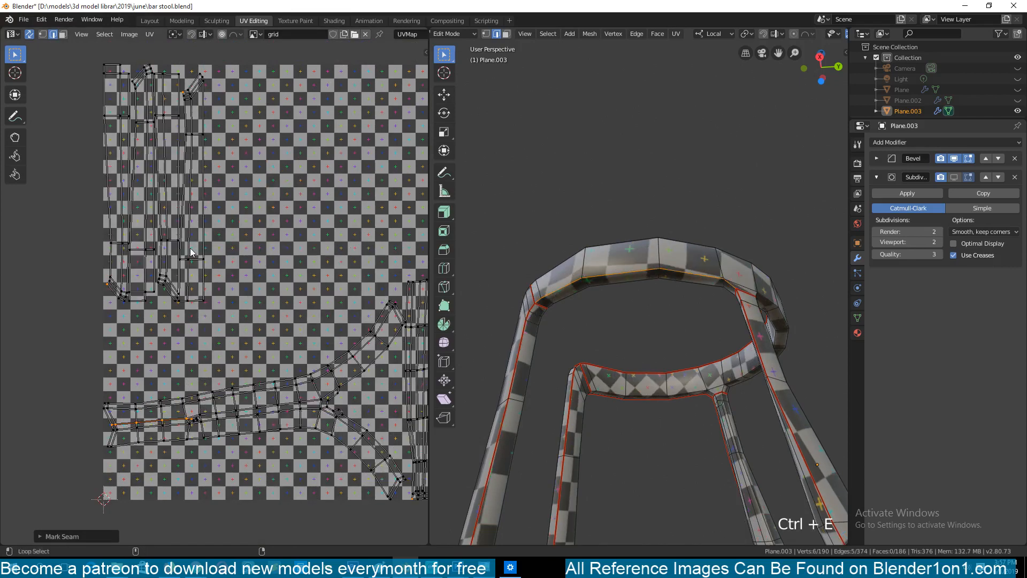
Clear the seam from the matching lower edge loop on the far side of the ring, and select all UVs
{"action": "scroll", "coordinate": [273, 307], "scroll_direction": "up", "scroll_amount": 1}
{"action": "key", "text": "alt+a"}
{"action": "scroll", "coordinate": [106, 366], "scroll_direction": "up", "scroll_amount": 1}
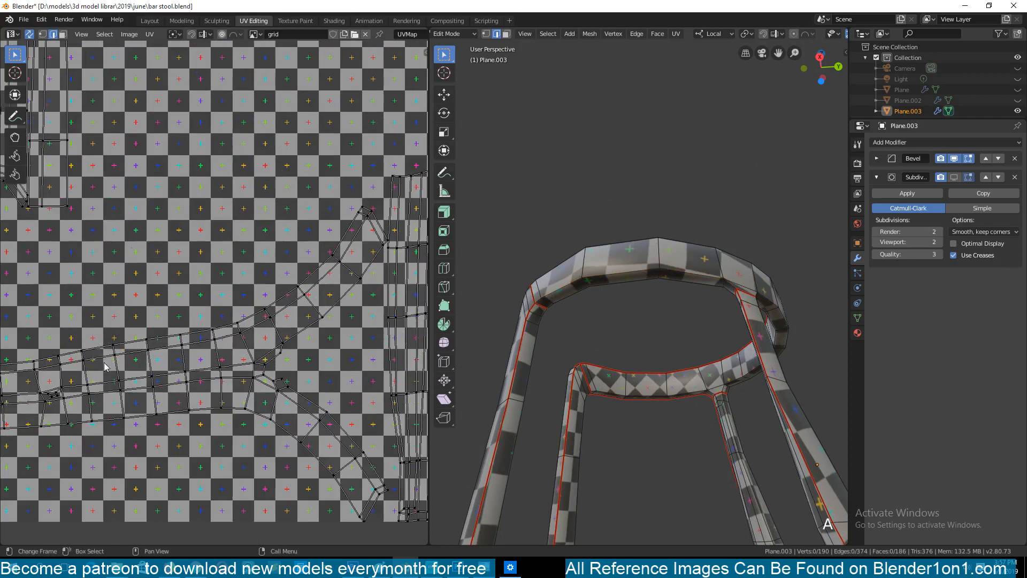
{"action": "scroll", "coordinate": [105, 366], "scroll_direction": "up", "scroll_amount": 5}
{"action": "scroll", "coordinate": [138, 319], "scroll_direction": "down", "scroll_amount": 4}
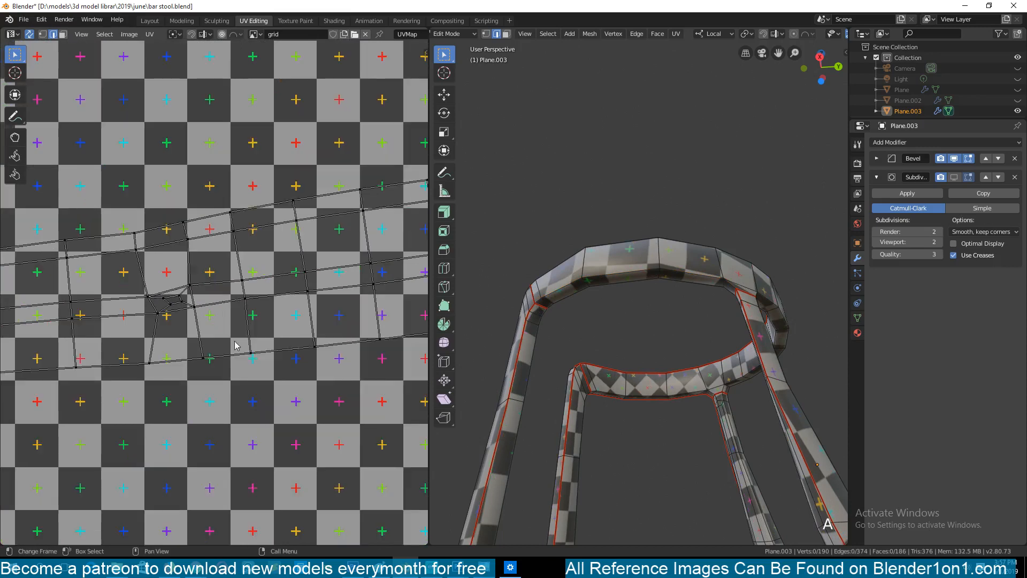
{"action": "left_click", "coordinate": [354, 272], "text": "alt"}
{"action": "scroll", "coordinate": [345, 300], "scroll_direction": "down", "scroll_amount": 4}
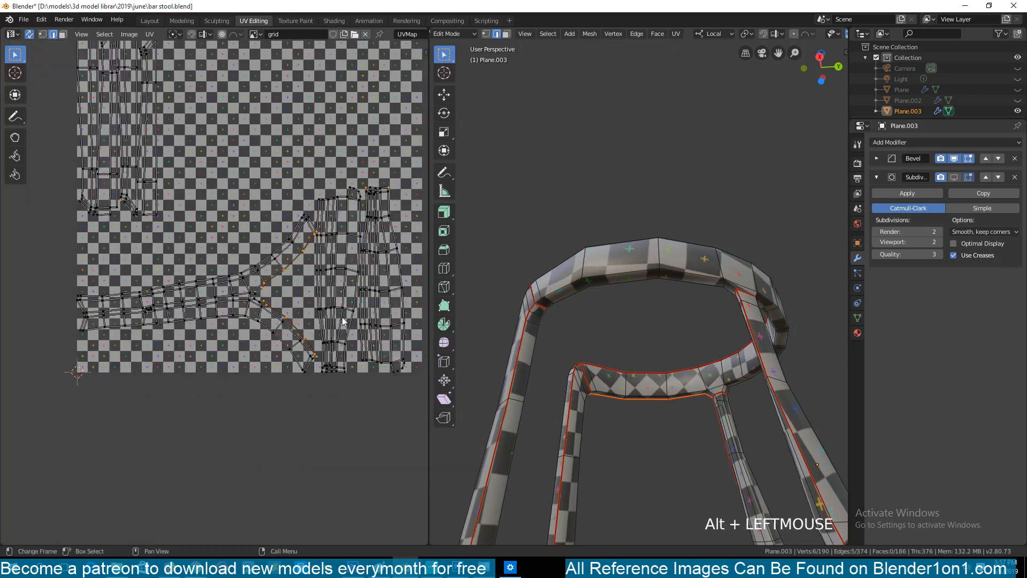
{"action": "key", "text": "ctrl+e"}
{"action": "left_click", "coordinate": [279, 314]}
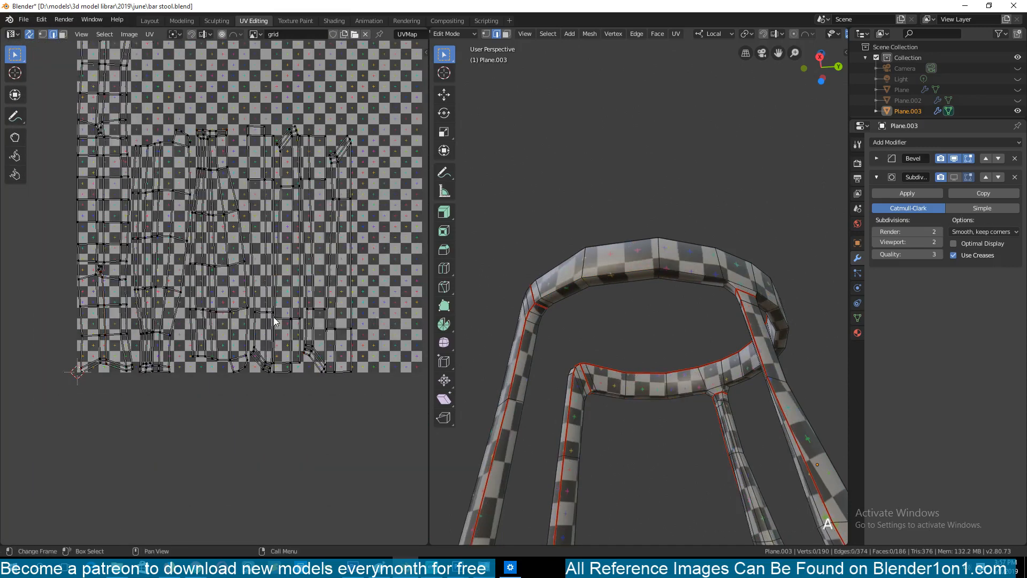
{"action": "key", "text": "a"}
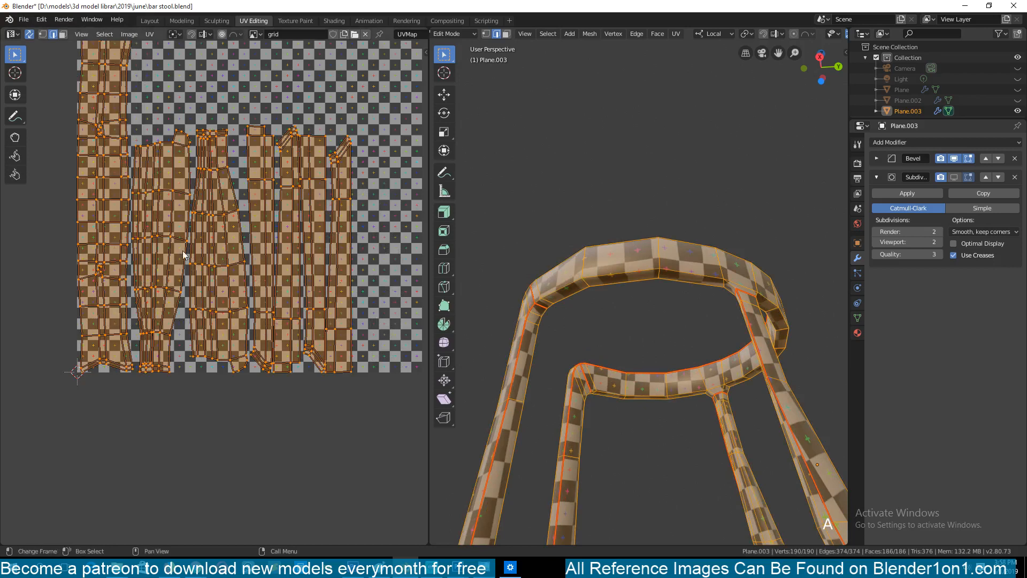
Show the leg frame's Subdivision modifier in the viewport and examine the checker texture in Object Mode
{"action": "middle_click_drag", "start_coordinate": [189, 149], "coordinate": [158, 259]}
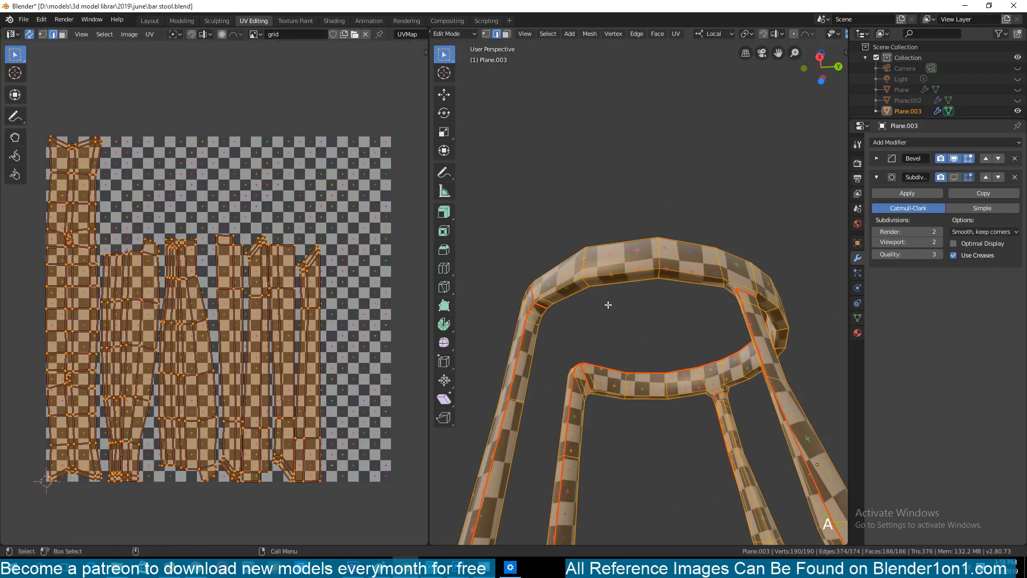
{"action": "middle_click_drag", "start_coordinate": [590, 349], "coordinate": [750, 273]}
{"action": "key", "text": "Tab"}
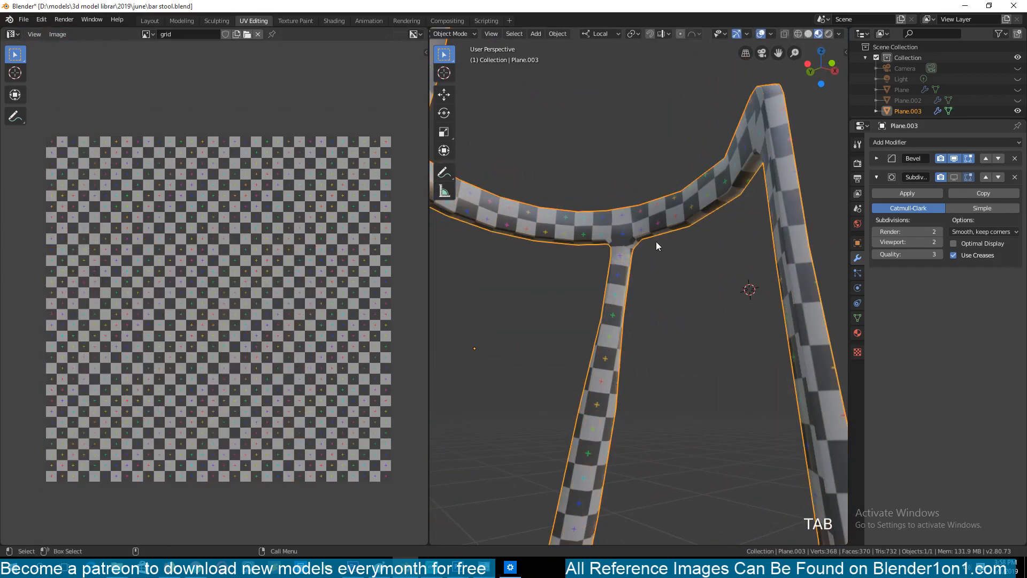
{"action": "middle_click_drag", "start_coordinate": [656, 242], "coordinate": [561, 193]}
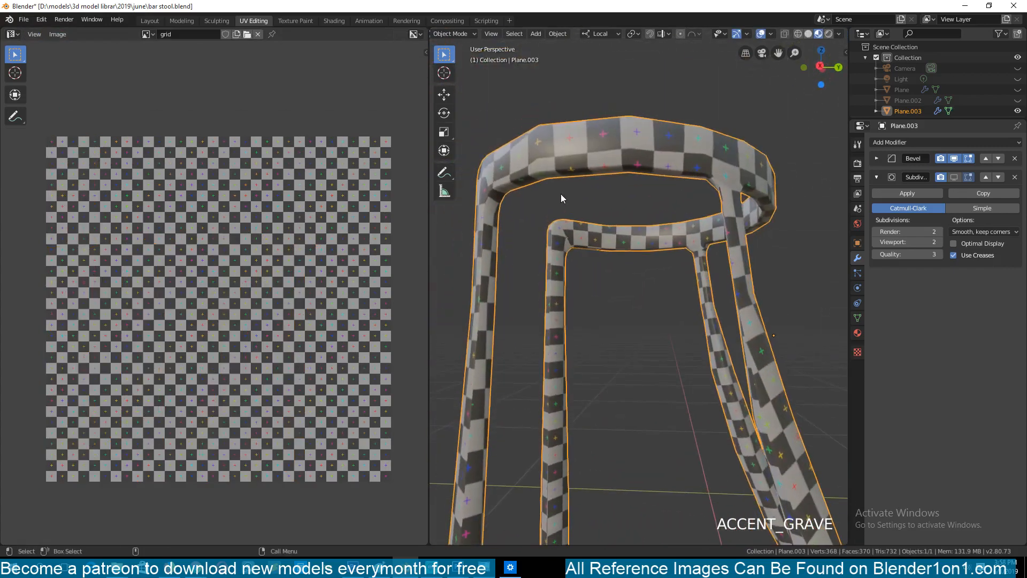
{"action": "left_click", "coordinate": [957, 177]}
{"action": "left_click", "coordinate": [663, 186]}
{"action": "middle_click_drag", "start_coordinate": [659, 188], "coordinate": [557, 213]}
{"action": "left_click", "coordinate": [654, 186]}
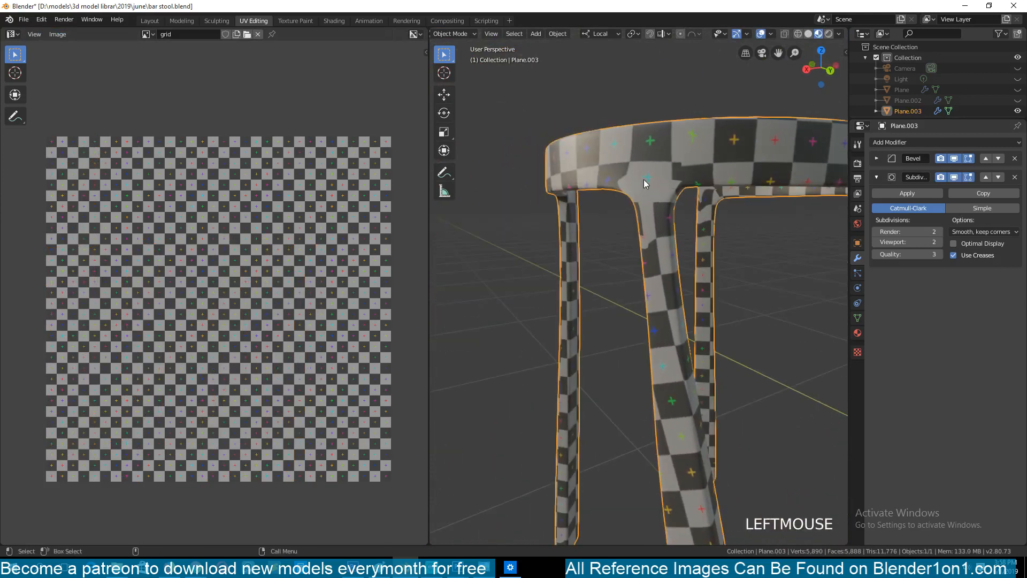
Examine the checker texture and seams at the curved leg's junction with the ring in Edit Mode
{"action": "key", "text": "Tab"}
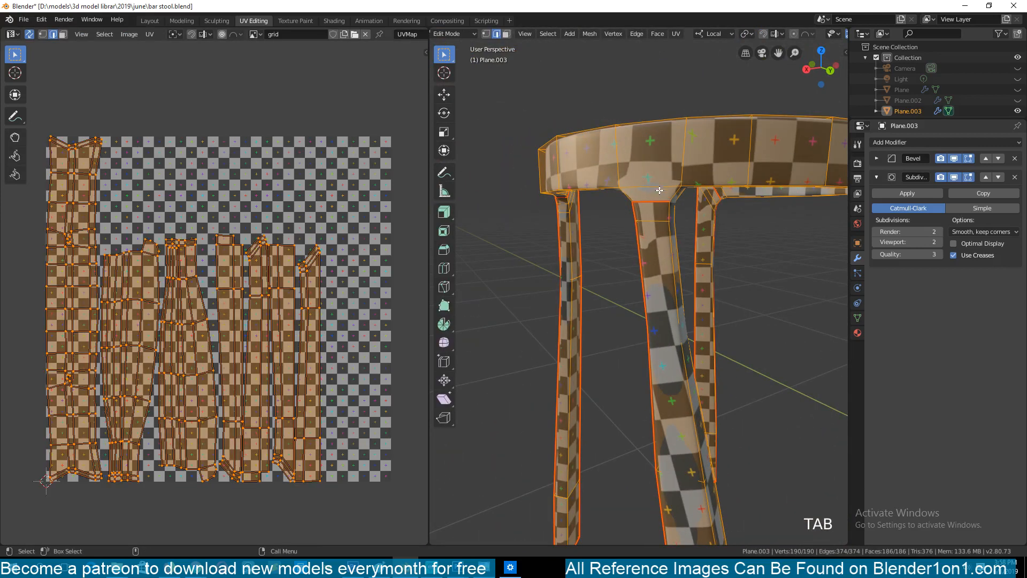
{"action": "key", "text": "grave"}
{"action": "key", "text": "alt+a"}
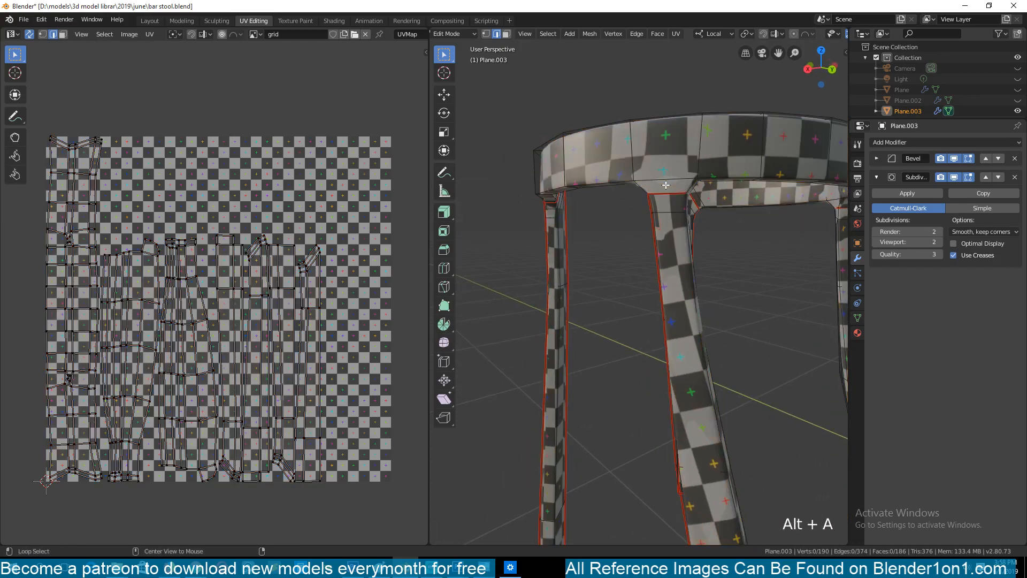
{"action": "left_click", "coordinate": [665, 180]}
{"action": "key", "text": "Tab"}
{"action": "key", "text": "Tab"}
{"action": "key", "text": "a"}
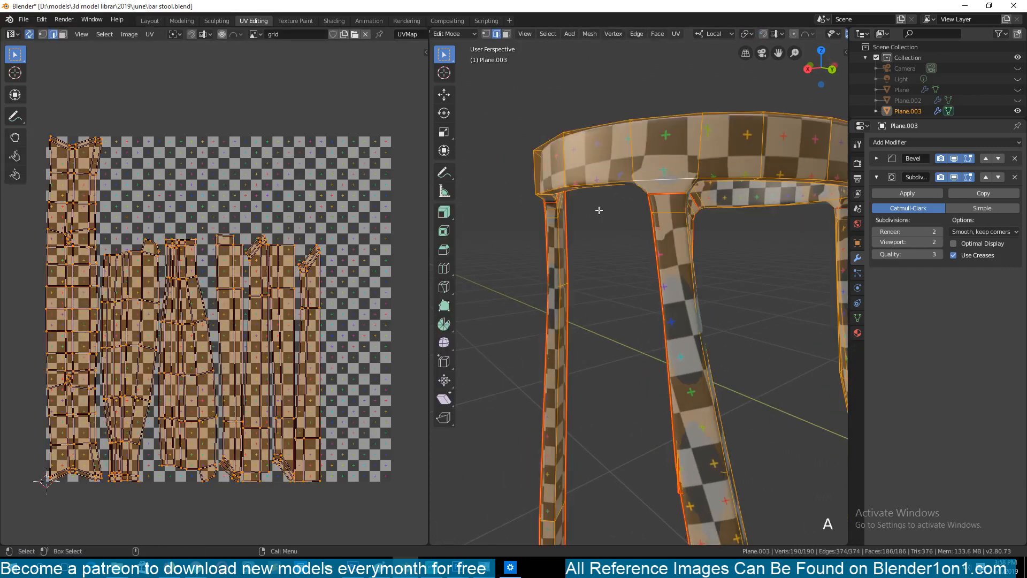
{"action": "scroll", "coordinate": [257, 304], "scroll_direction": "up", "scroll_amount": 1}
{"action": "scroll", "coordinate": [258, 304], "scroll_direction": "down", "scroll_amount": 2}
{"action": "scroll", "coordinate": [548, 274], "scroll_direction": "down", "scroll_amount": 3}
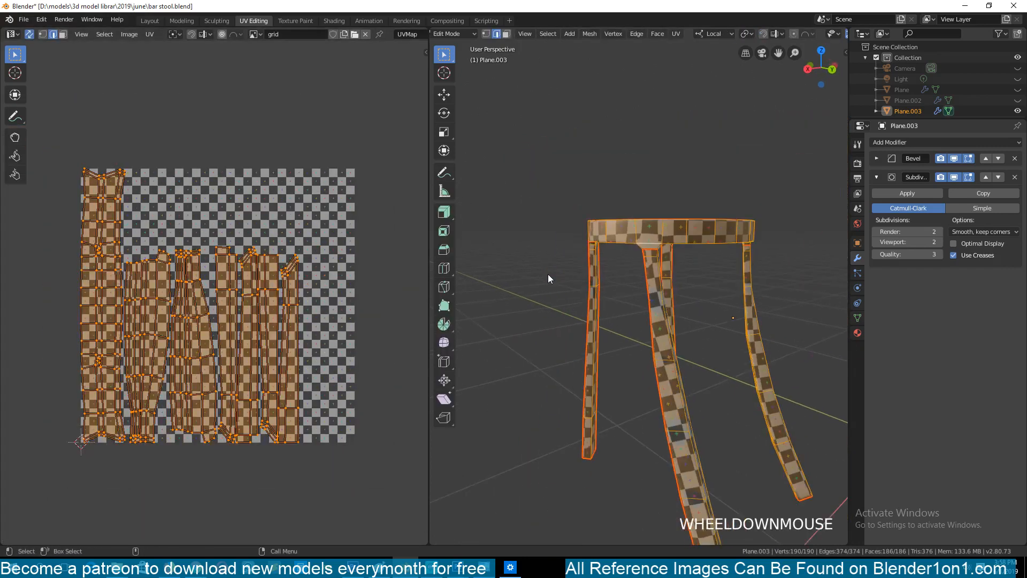
Unhide all stool parts in Object Mode, deselect everything and save the file
{"action": "key", "text": "Tab"}
{"action": "key", "text": "grave"}
{"action": "key", "text": "alt+h"}
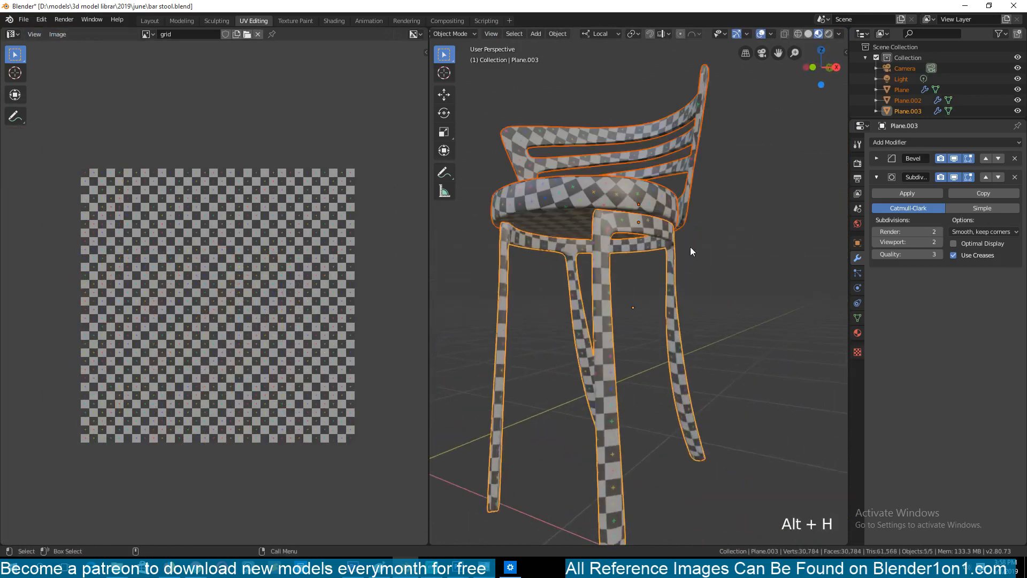
{"action": "key", "text": "alt+a"}
{"action": "key", "text": "grave"}
{"action": "scroll", "coordinate": [660, 258], "scroll_direction": "down", "scroll_amount": 5}
{"action": "key", "text": "ctrl+s"}
{"action": "scroll", "coordinate": [659, 259], "scroll_direction": "up", "scroll_amount": 5}
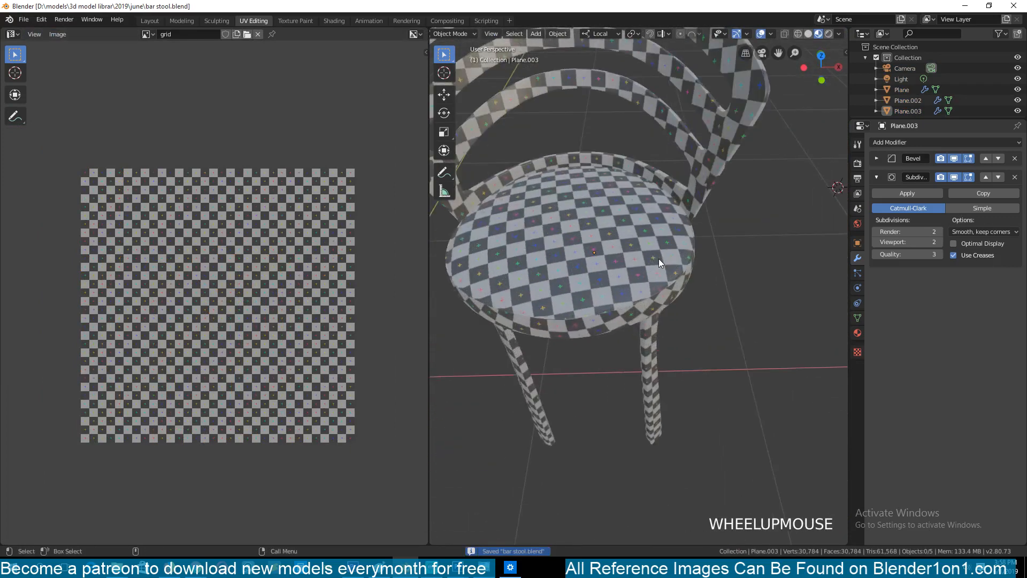
{"action": "key", "text": "grave"}
{"action": "middle_click_drag", "start_coordinate": [708, 222], "coordinate": [631, 213], "text": "shift"}
{"action": "scroll", "coordinate": [746, 239], "scroll_direction": "down", "scroll_amount": 3}
{"action": "key", "text": "grave"}
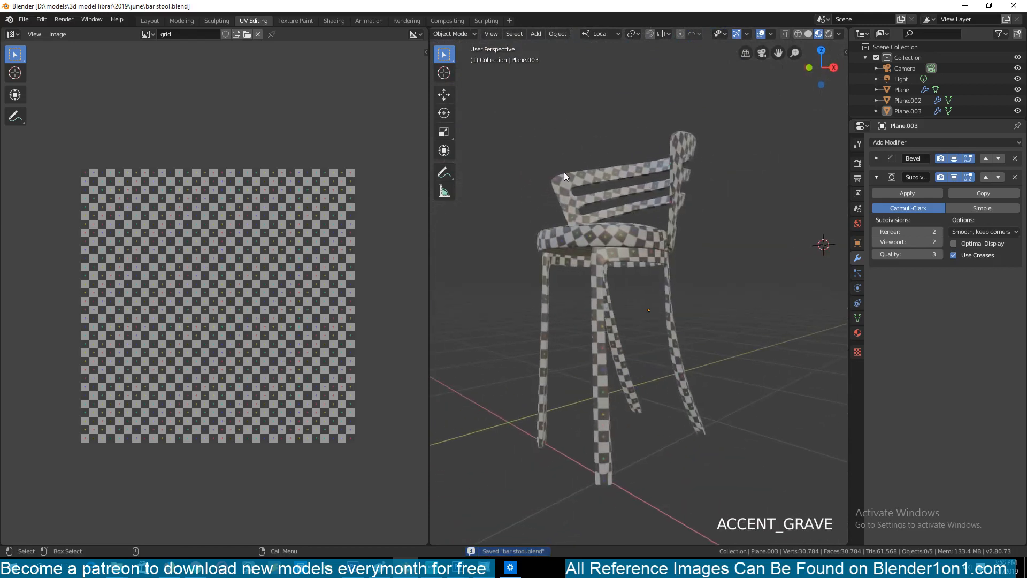
Select all of the backrest's UVs, and select the seat, leg frame and backrest together in Object Mode
{"action": "left_click", "coordinate": [599, 191]}
{"action": "key", "text": "Tab"}
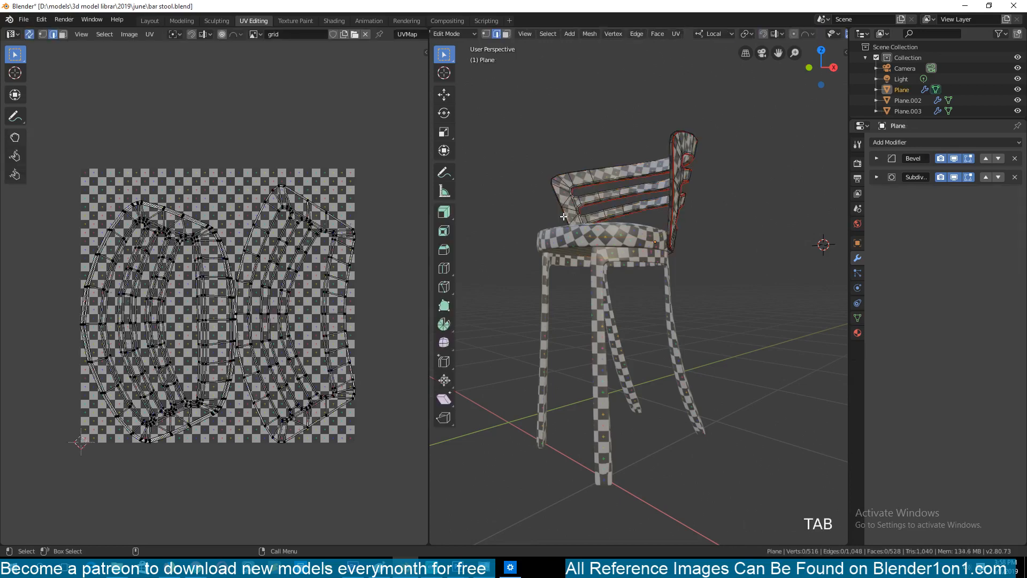
{"action": "key", "text": "a"}
{"action": "key", "text": "Tab"}
{"action": "left_click", "coordinate": [593, 239]}
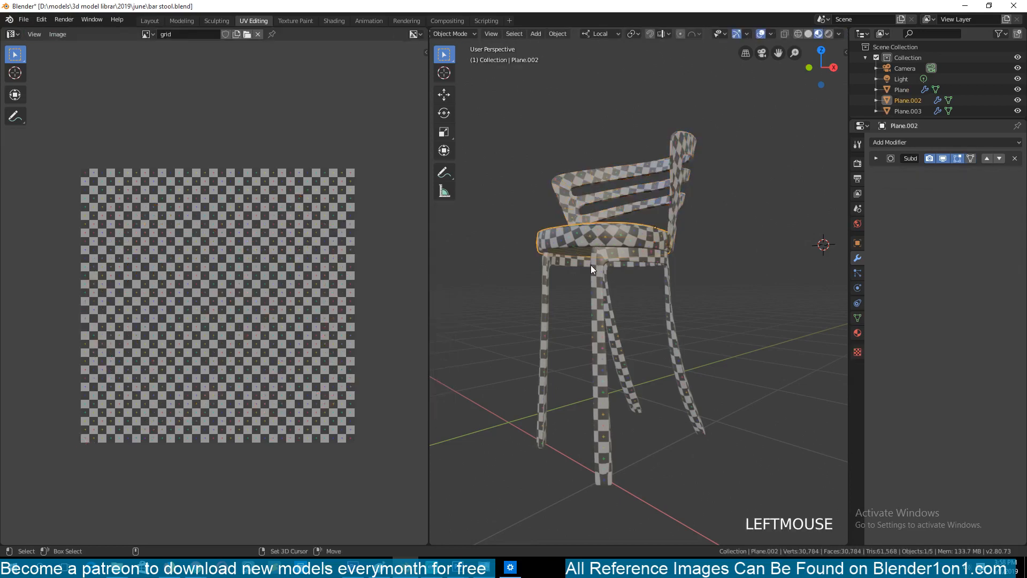
{"action": "left_click", "coordinate": [591, 265], "text": "shift"}
{"action": "left_click", "coordinate": [592, 216], "text": "shift"}
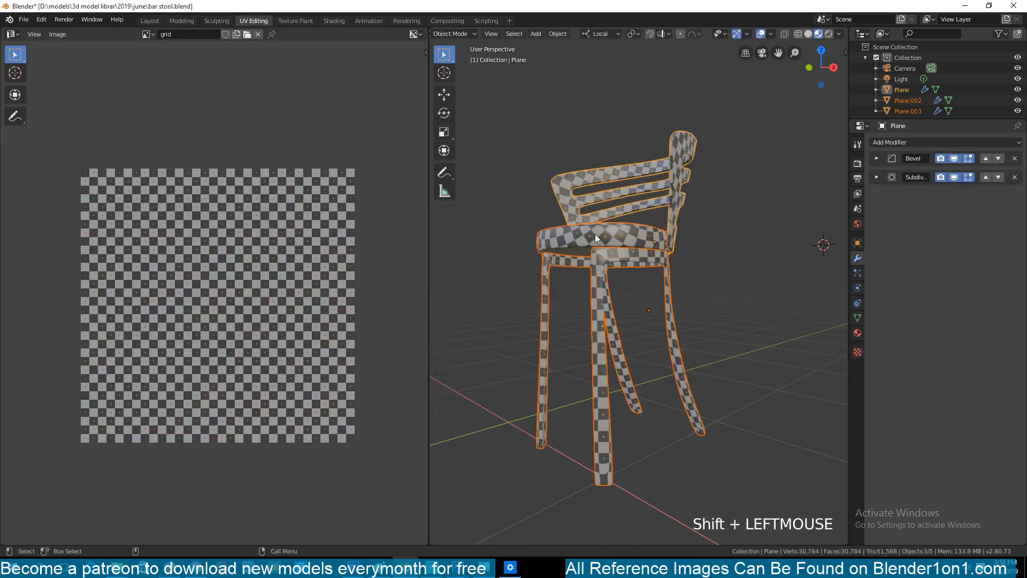
Select the backrest, seat and leg frame together and bring all three into Edit Mode
{"action": "key", "text": "Tab"}
{"action": "key", "text": "Tab"}
{"action": "left_click", "coordinate": [607, 306]}
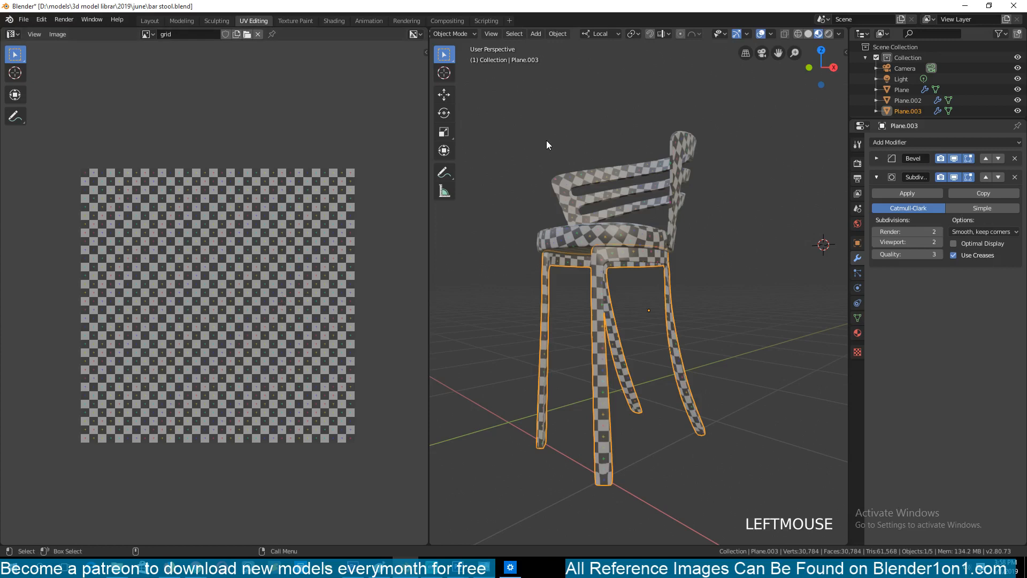
{"action": "left_click", "coordinate": [577, 157]}
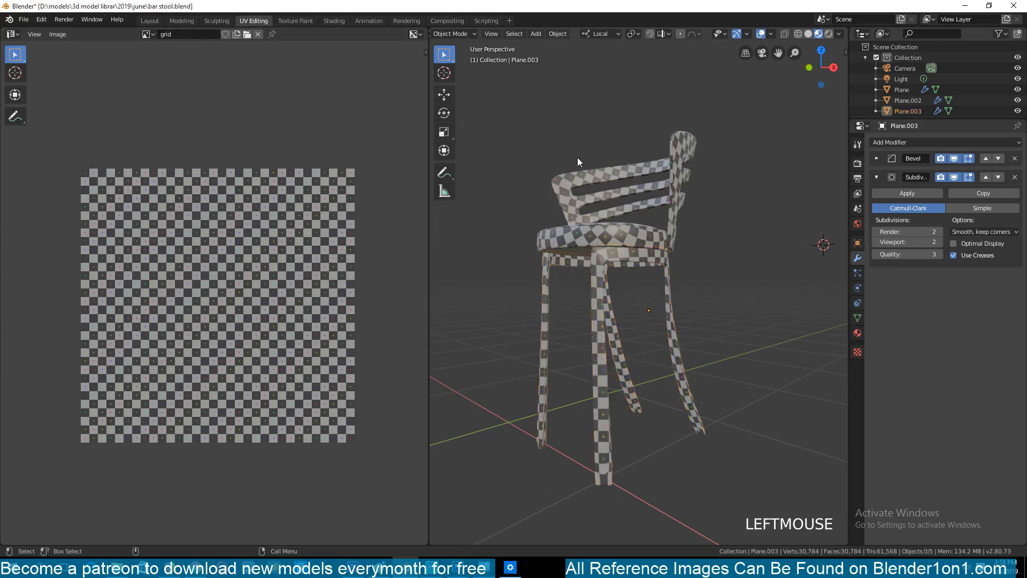
{"action": "left_click", "coordinate": [584, 220]}
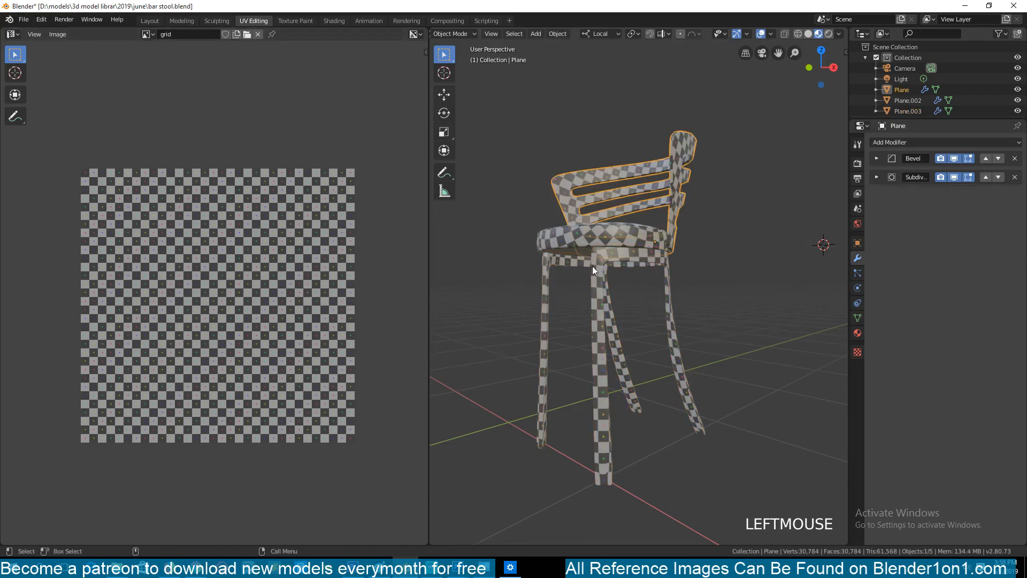
{"action": "scroll", "coordinate": [589, 273], "scroll_direction": "down", "scroll_amount": 3}
{"action": "left_click", "coordinate": [585, 289]}
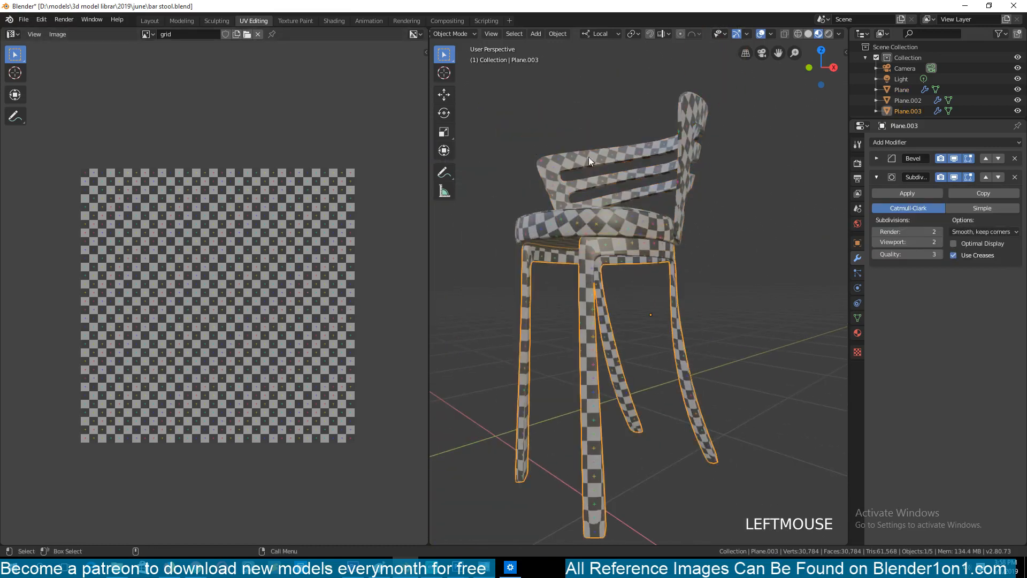
{"action": "left_click_drag", "start_coordinate": [505, 97], "coordinate": [720, 351]}
{"action": "key", "text": "Tab"}
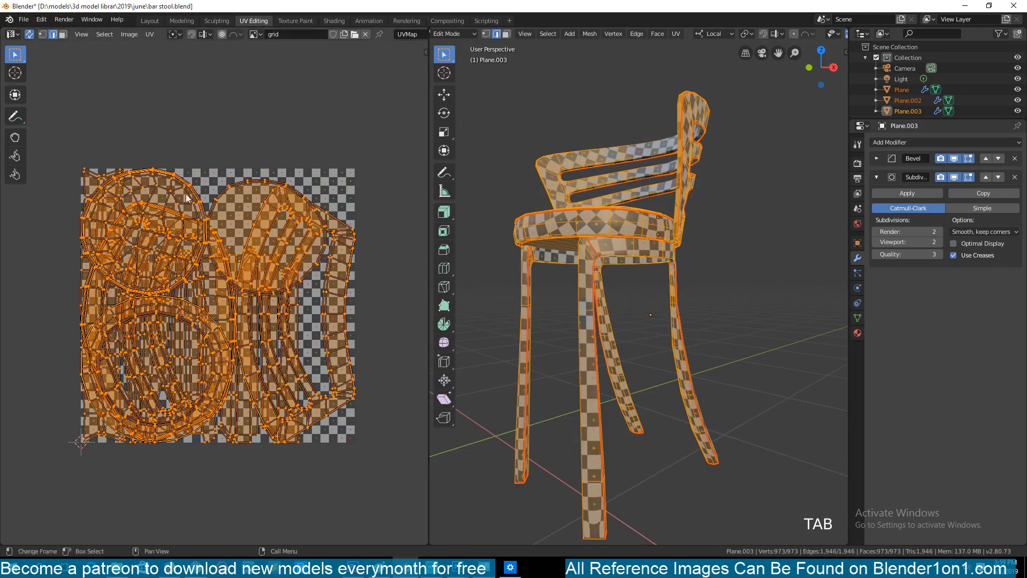
Unwrap the seat, leg frame and backrest together into one shared UV layout
{"action": "middle_click_drag", "start_coordinate": [158, 182], "coordinate": [134, 159]}
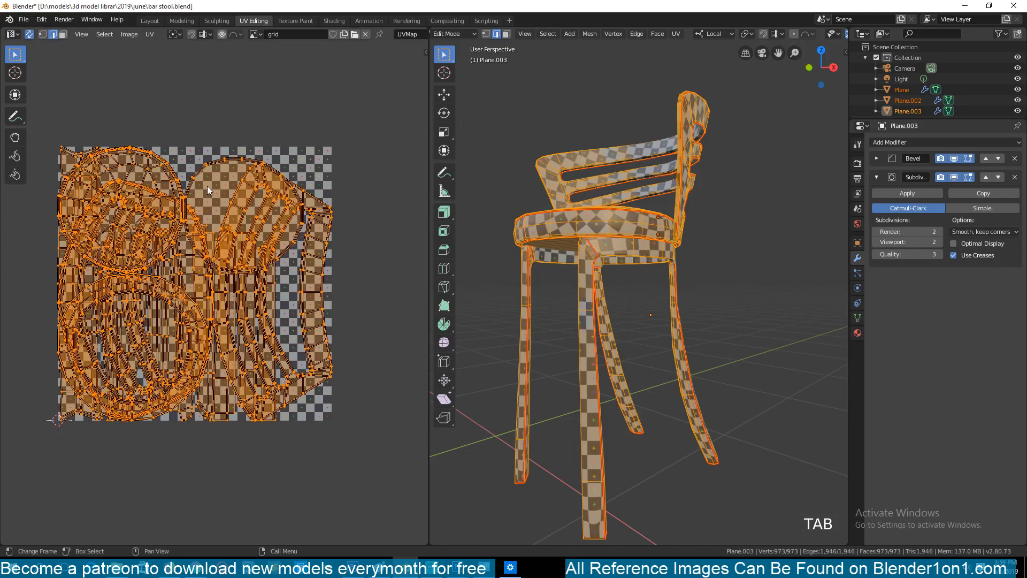
{"action": "scroll", "coordinate": [207, 185], "scroll_direction": "up", "scroll_amount": 1}
{"action": "scroll", "coordinate": [250, 186], "scroll_direction": "down", "scroll_amount": 1}
{"action": "middle_click_drag", "start_coordinate": [252, 185], "coordinate": [266, 181]}
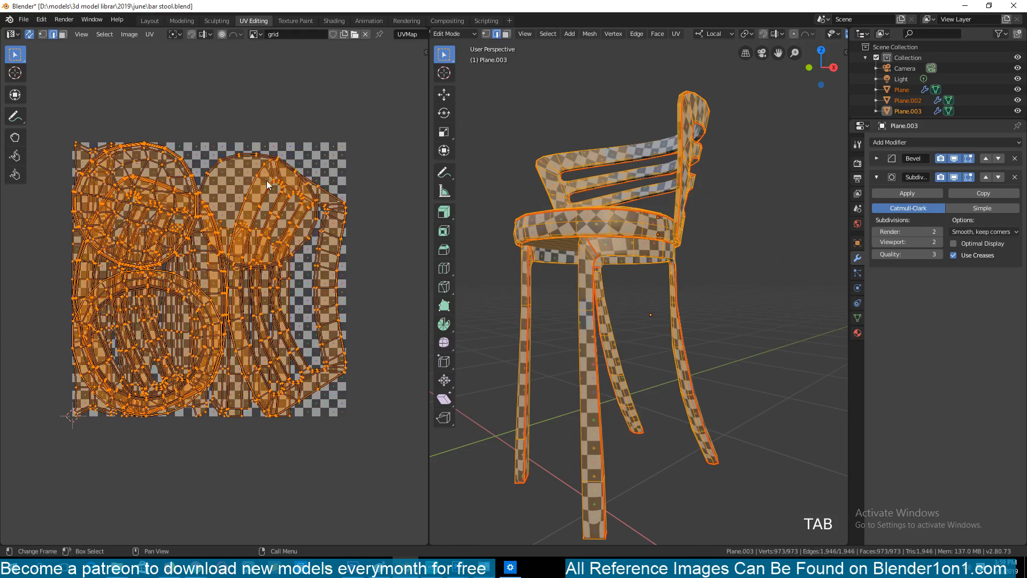
{"action": "key", "text": "u"}
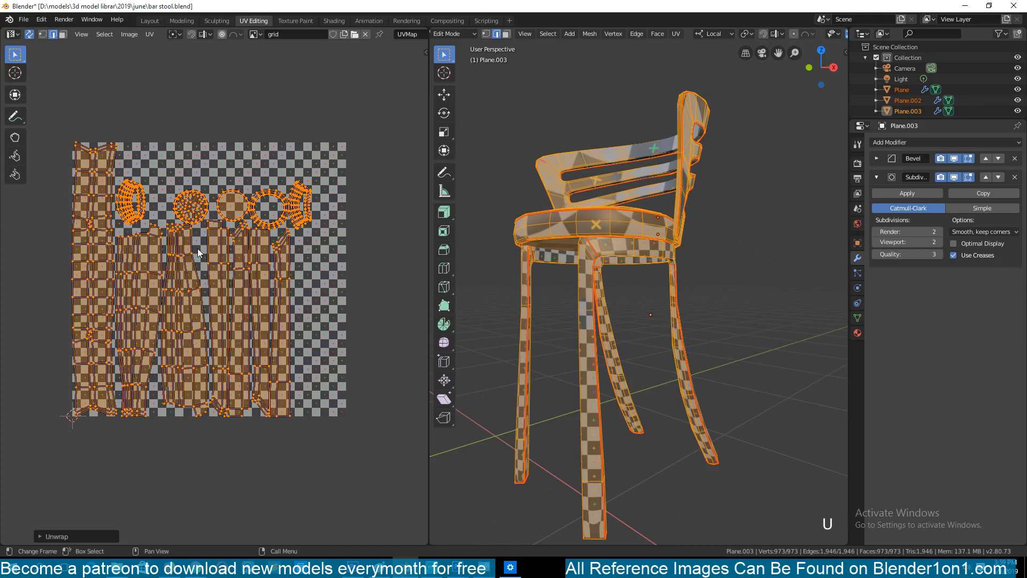
Return to Object Mode and examine the checker texture on the seat and backrest from above
{"action": "key", "text": "Tab"}
{"action": "key", "text": "Tab"}
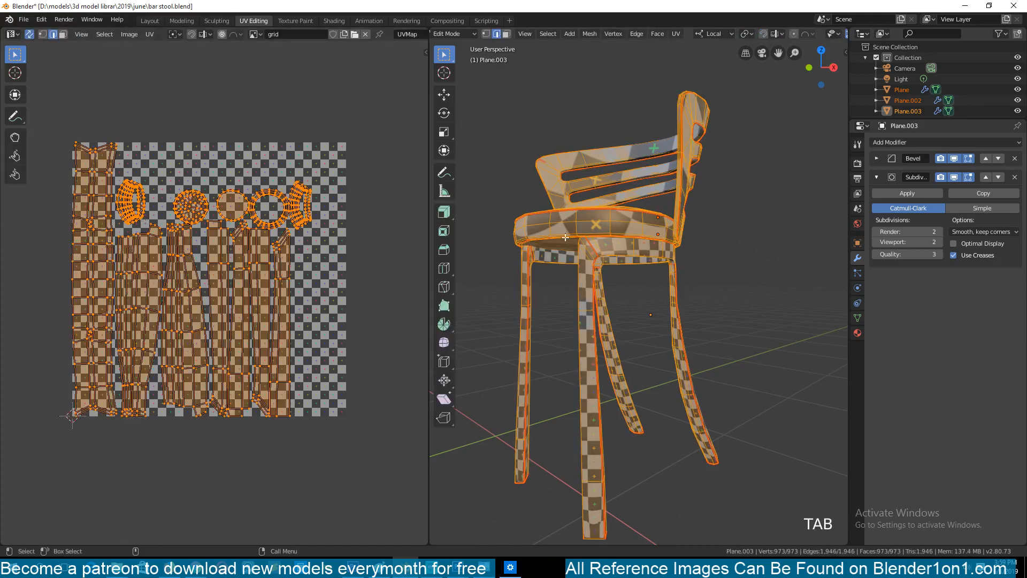
{"action": "key", "text": "grave"}
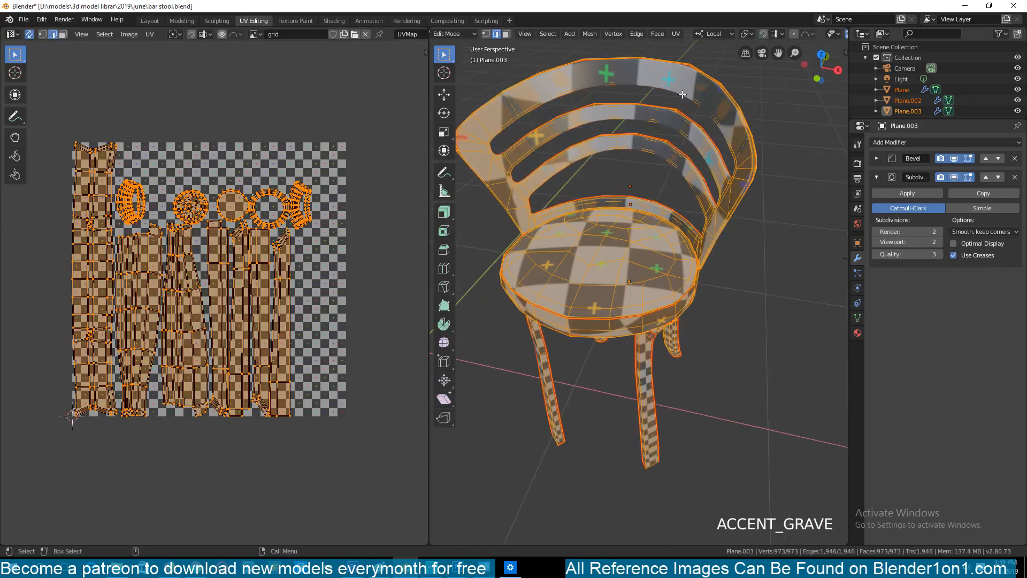
{"action": "key", "text": "Tab"}
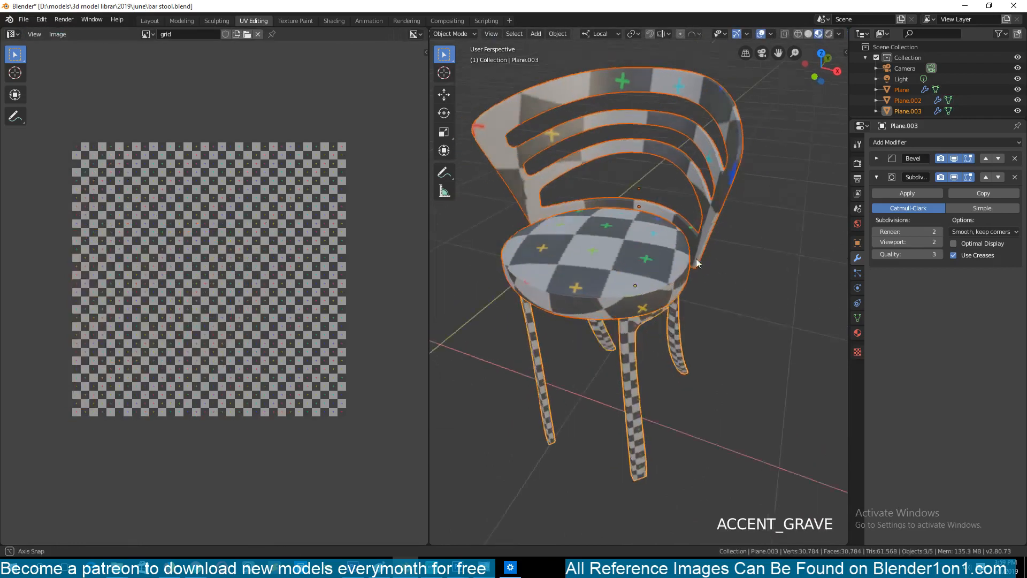
{"action": "middle_click_drag", "start_coordinate": [696, 258], "coordinate": [671, 230]}
Select the seat, backrest and leg frame in turn and compare the checker size on each part
{"action": "key", "text": "a"}
{"action": "left_click", "coordinate": [601, 274]}
{"action": "left_click", "coordinate": [599, 213]}
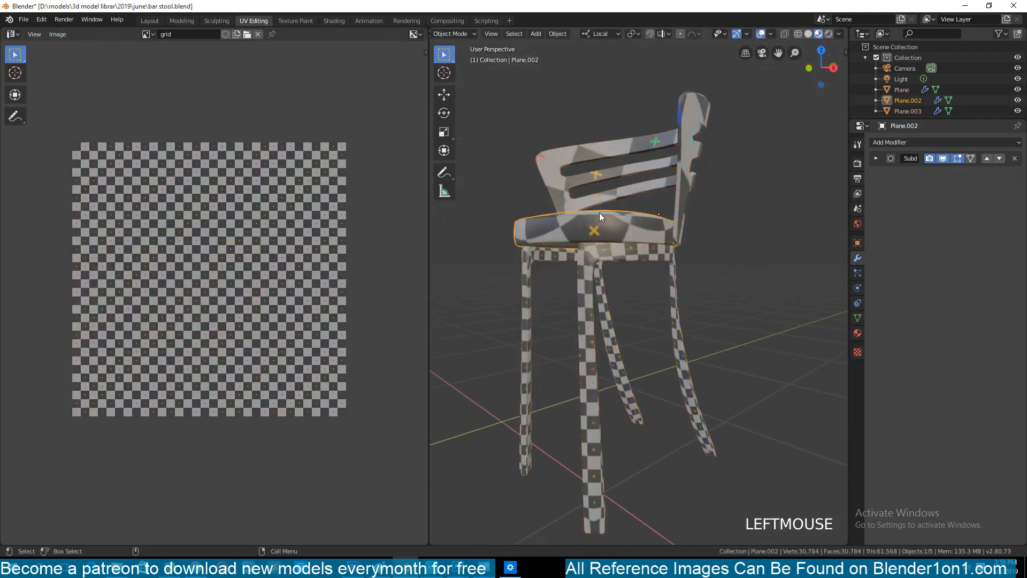
{"action": "left_click", "coordinate": [600, 155]}
{"action": "key", "text": "grave"}
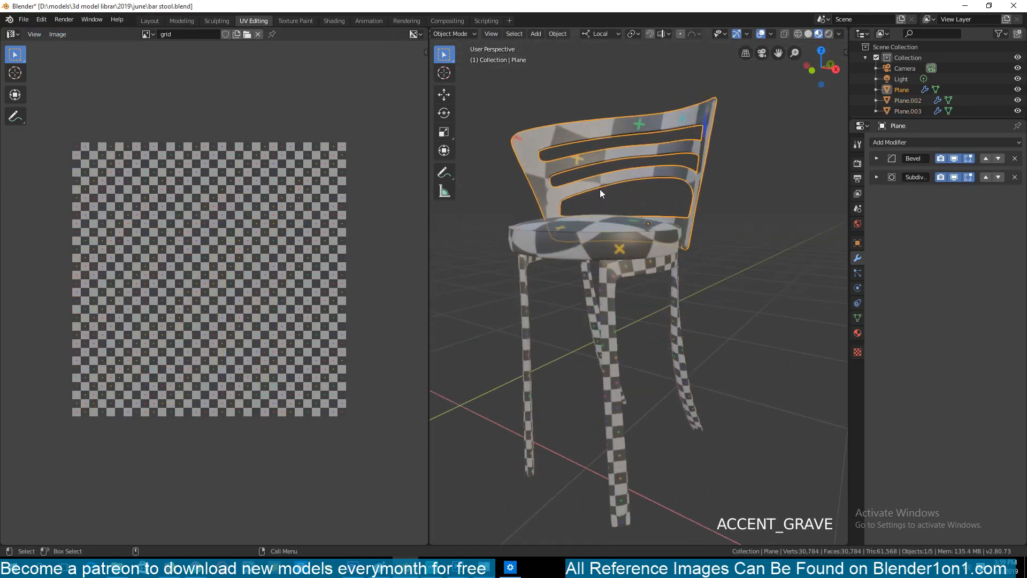
{"action": "left_click", "coordinate": [622, 262]}
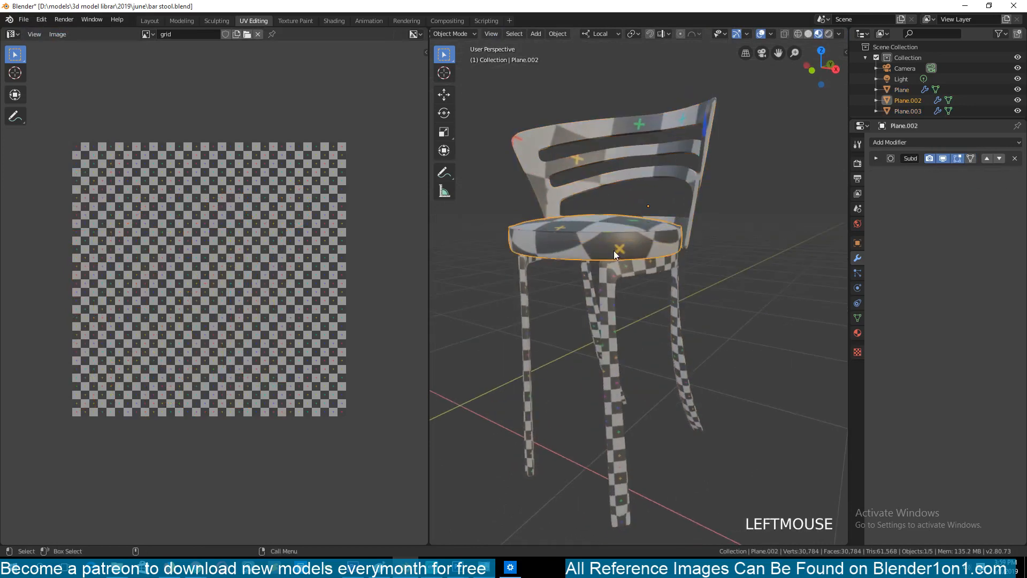
{"action": "left_click", "coordinate": [618, 271]}
{"action": "left_click", "coordinate": [601, 234]}
{"action": "left_click", "coordinate": [602, 160]}
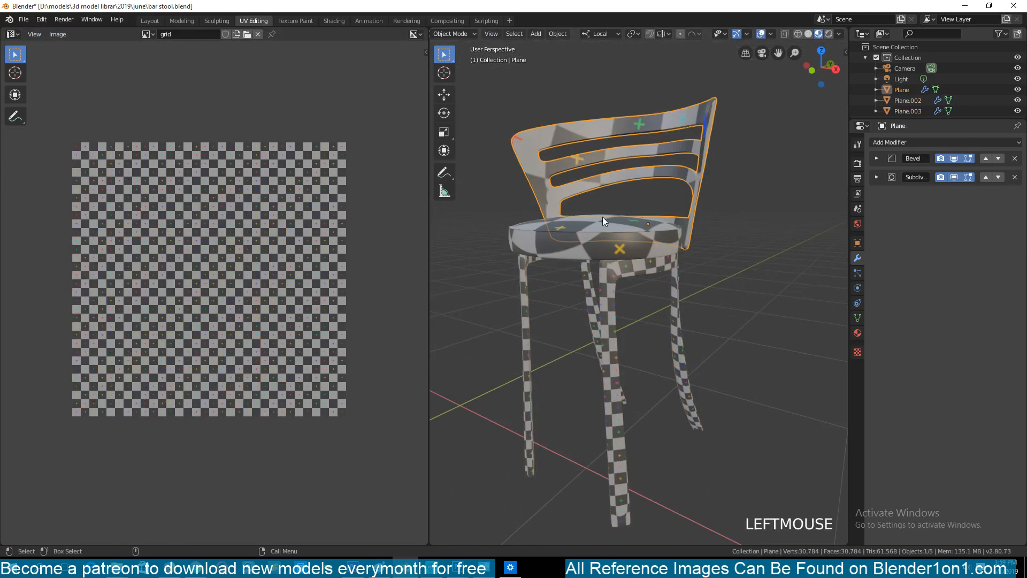
{"action": "left_click", "coordinate": [616, 283]}
{"action": "left_click", "coordinate": [571, 198]}
{"action": "left_click", "coordinate": [593, 262]}
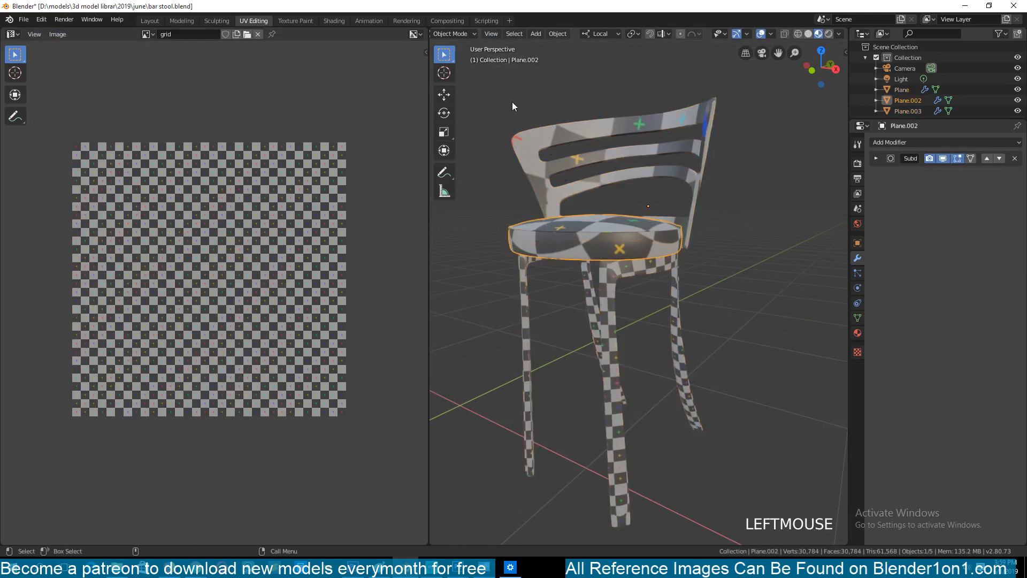
{"action": "left_click", "coordinate": [605, 164]}
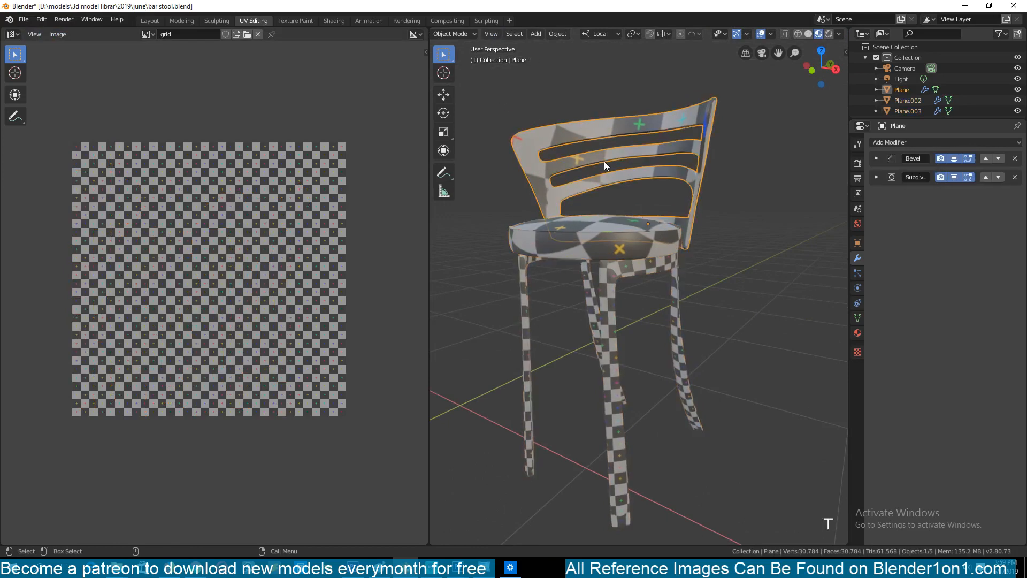
Show the object transform values and compare the scale of the backrest, seat and leg frame
{"action": "key", "text": "n"}
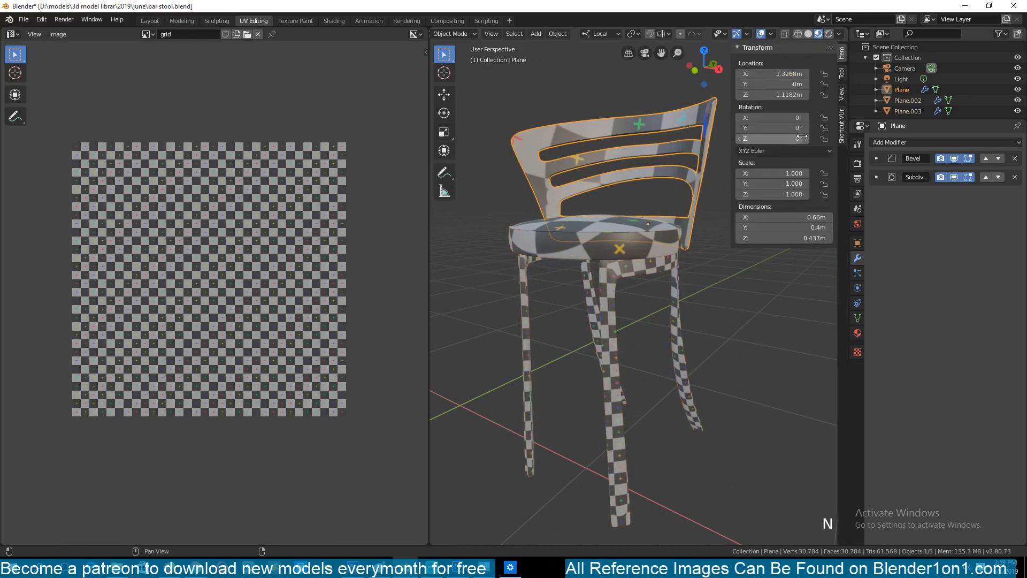
{"action": "left_click", "coordinate": [624, 241]}
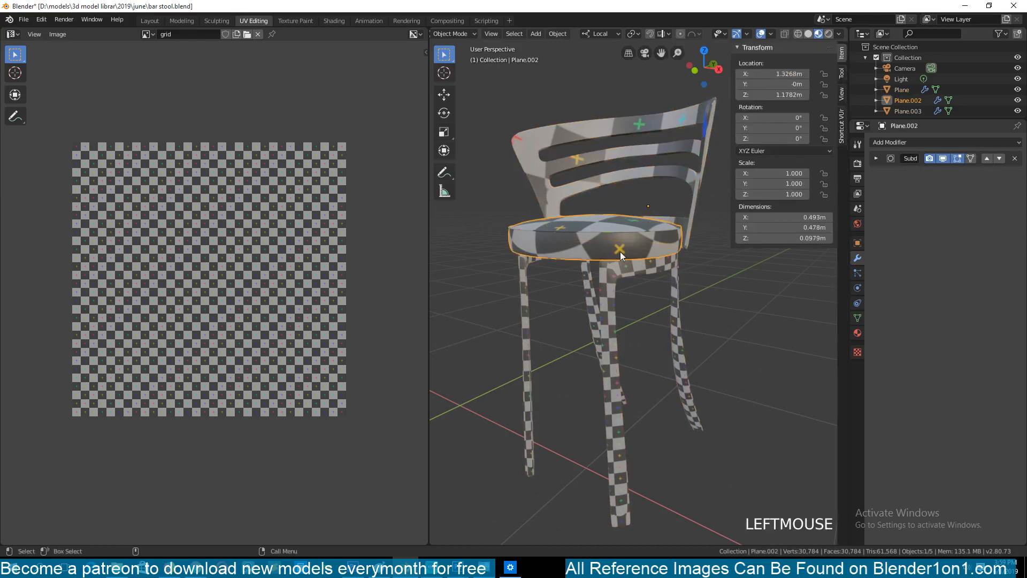
{"action": "left_click", "coordinate": [660, 149]}
{"action": "left_click", "coordinate": [610, 293]}
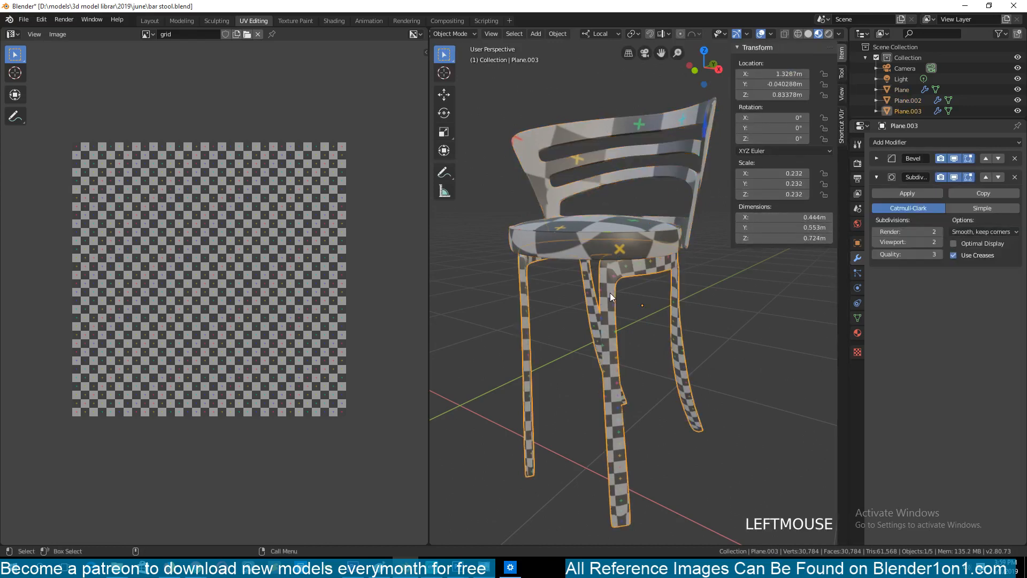
{"action": "left_click", "coordinate": [673, 176]}
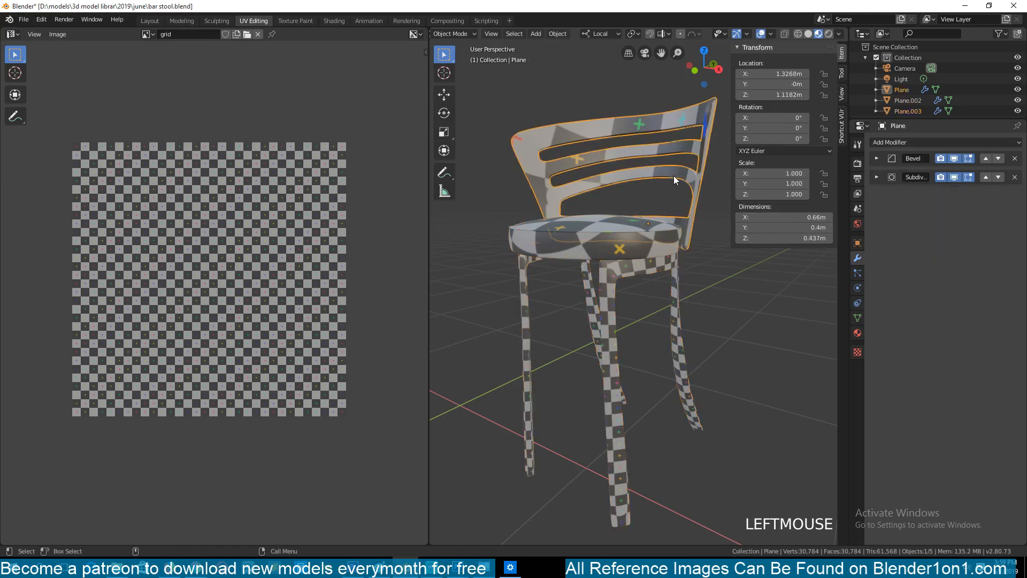
{"action": "left_click", "coordinate": [625, 241]}
{"action": "left_click", "coordinate": [605, 297]}
{"action": "left_click", "coordinate": [531, 137]}
Select the seat, leg frame and backrest together and apply their Rotation & Scale in Object Mode
{"action": "left_click", "coordinate": [567, 249]}
{"action": "left_click", "coordinate": [597, 292], "text": "shift"}
{"action": "left_click", "coordinate": [595, 159], "text": "shift"}
{"action": "key", "text": "Tab"}
{"action": "key", "text": "a"}
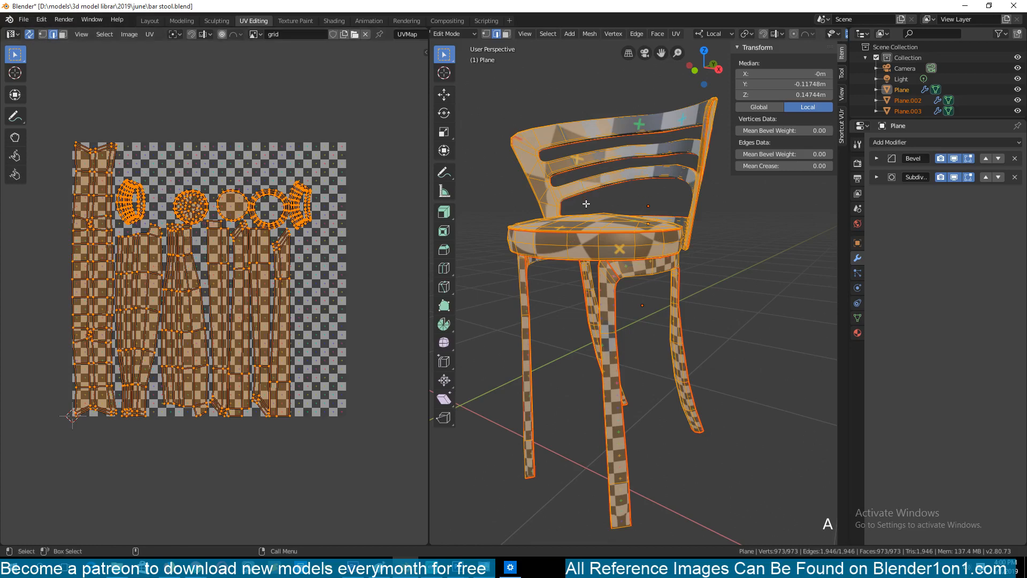
{"action": "key", "text": "Tab"}
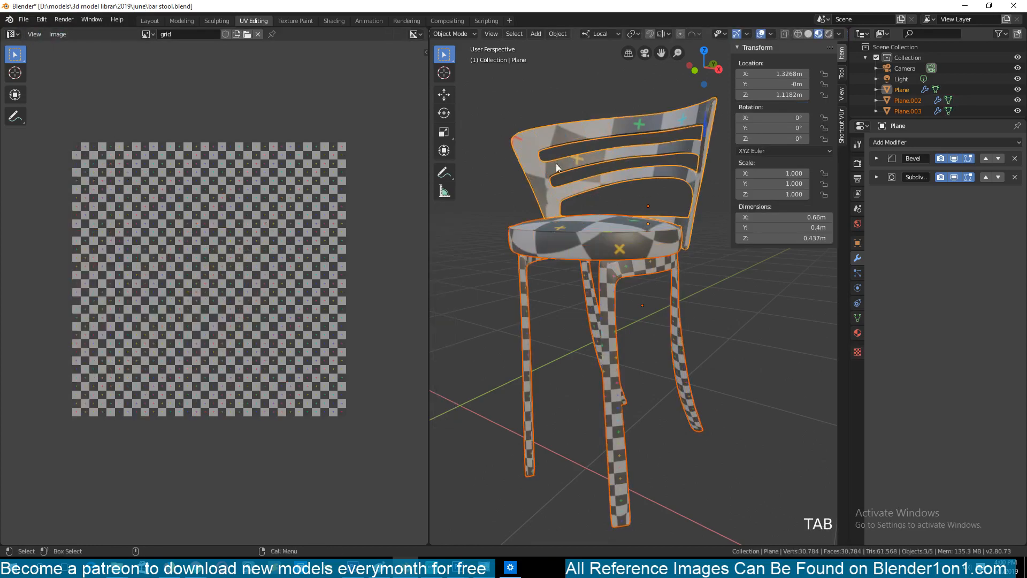
{"action": "left_click_drag", "start_coordinate": [508, 102], "coordinate": [642, 387]}
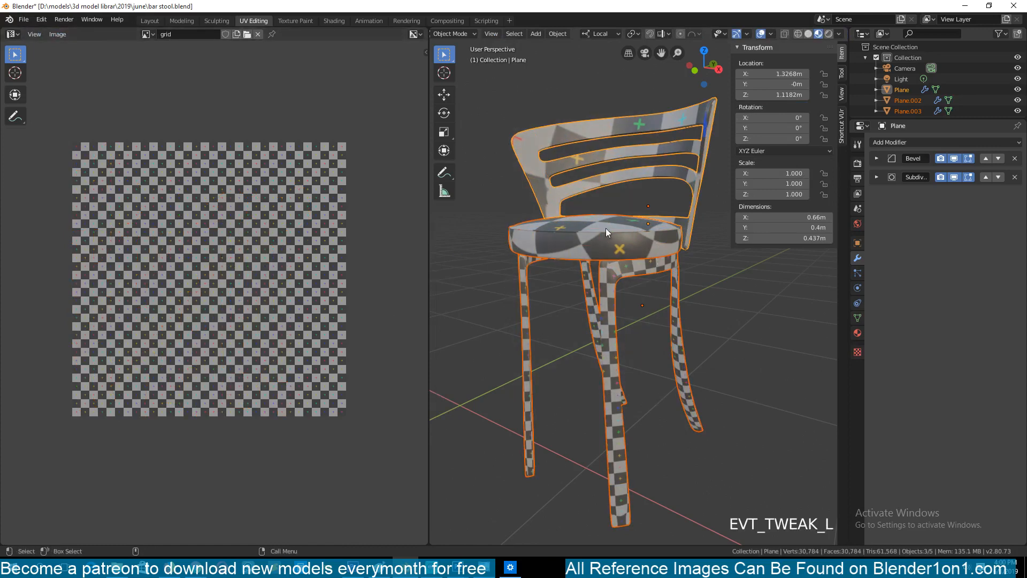
{"action": "key", "text": "ctrl+a"}
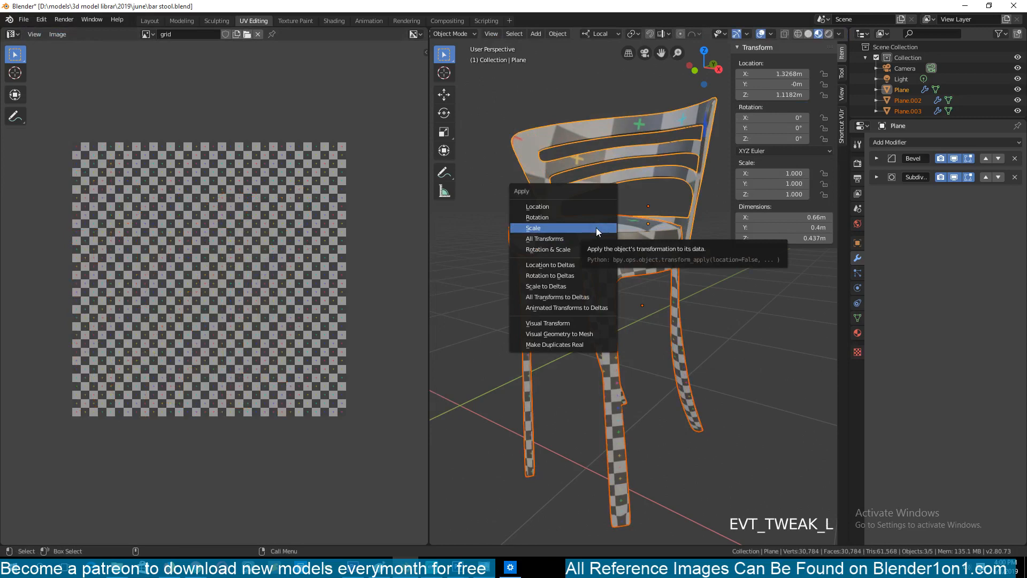
{"action": "left_click", "coordinate": [589, 250]}
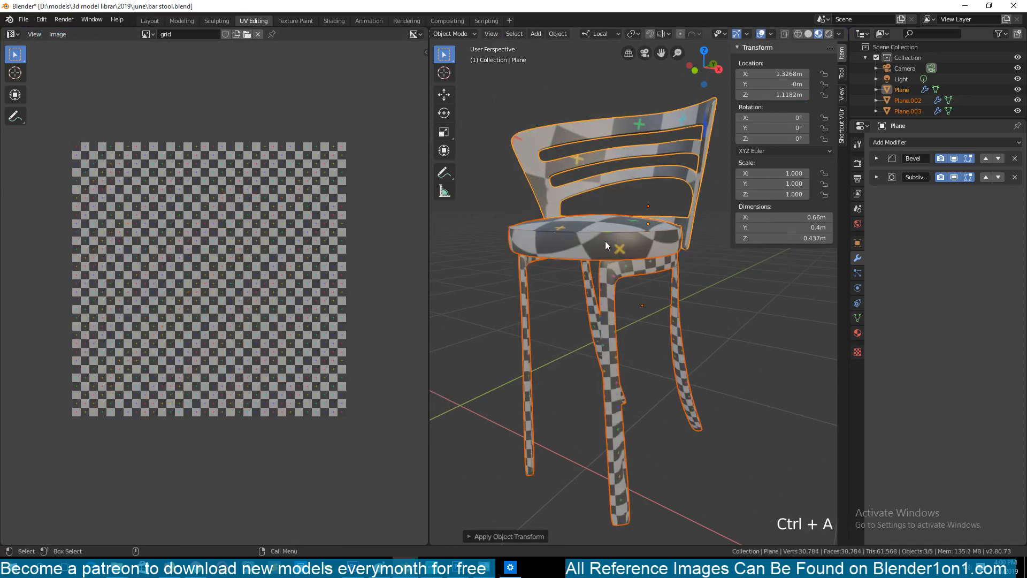
Check the applied scale values of the seat, backrest and leg frame one by one
{"action": "left_click", "coordinate": [605, 241]}
{"action": "left_click", "coordinate": [614, 186]}
{"action": "left_click", "coordinate": [612, 236]}
{"action": "left_click", "coordinate": [615, 290]}
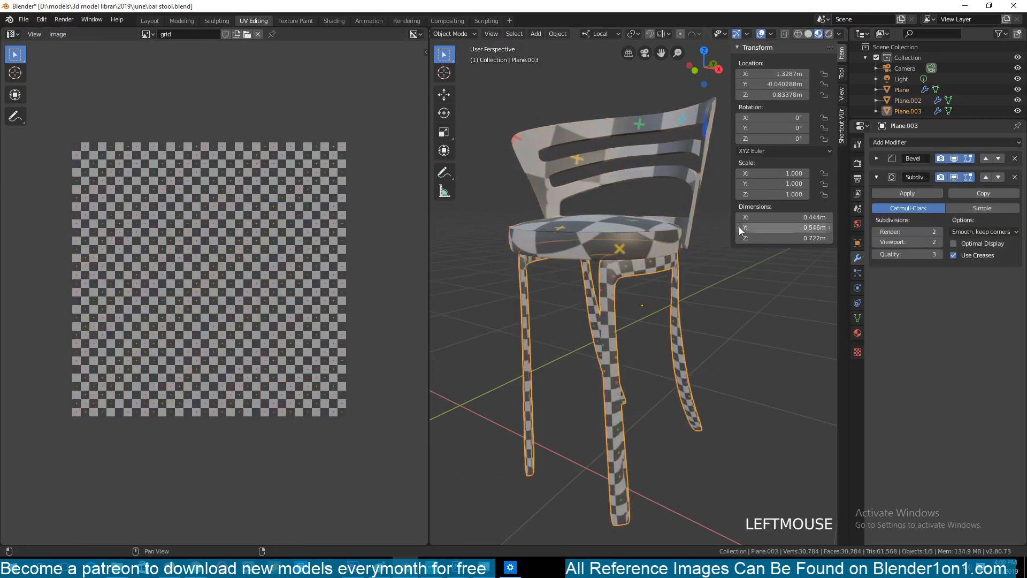
{"action": "left_click", "coordinate": [636, 225]}
{"action": "left_click", "coordinate": [634, 134]}
{"action": "left_click", "coordinate": [624, 227]}
Select all geometry of the three stool parts in Edit Mode and unwrap them together again
{"action": "left_click_drag", "start_coordinate": [531, 105], "coordinate": [625, 347]}
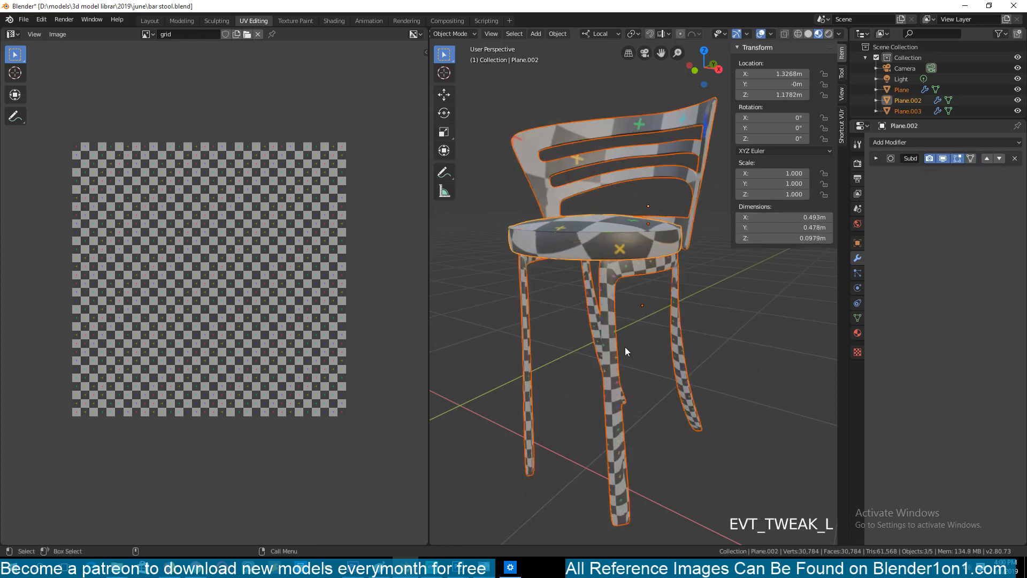
{"action": "key", "text": "Tab"}
{"action": "key", "text": "a"}
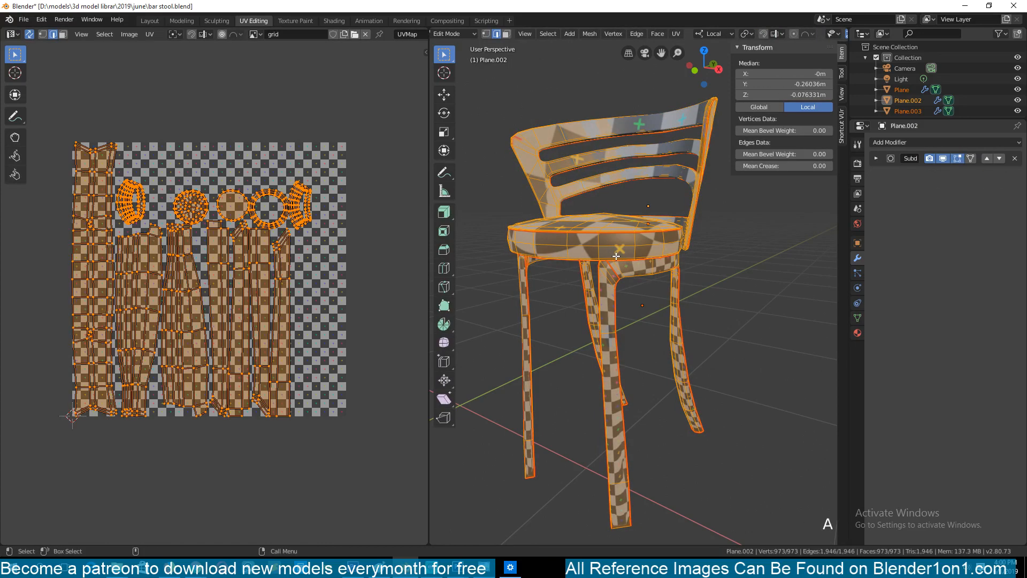
{"action": "key", "text": "u"}
{"action": "left_click", "coordinate": [194, 292]}
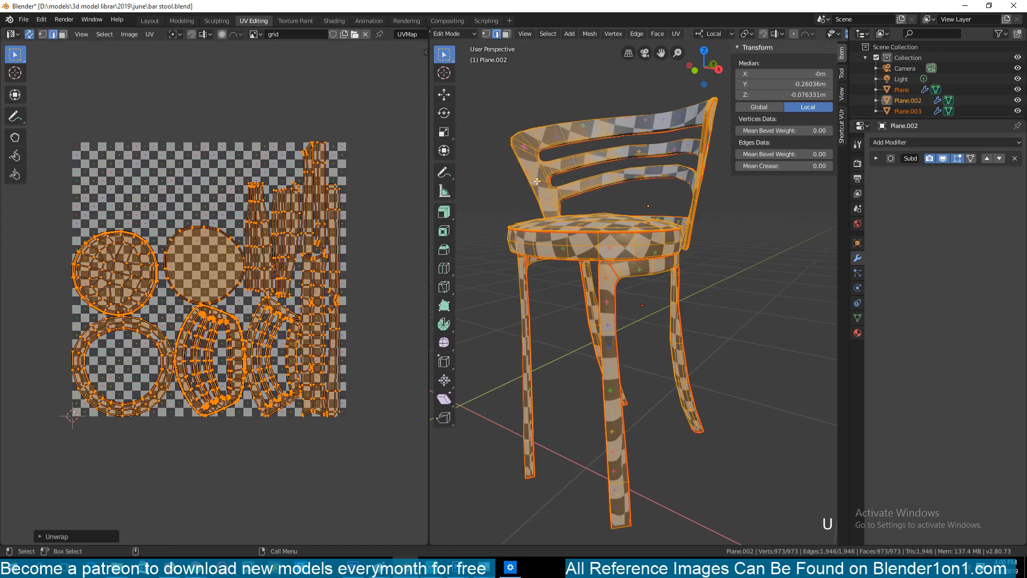
Deselect everything in Object Mode and examine the checker texture across the seat, backrest and legs from several angles
{"action": "key", "text": "Tab"}
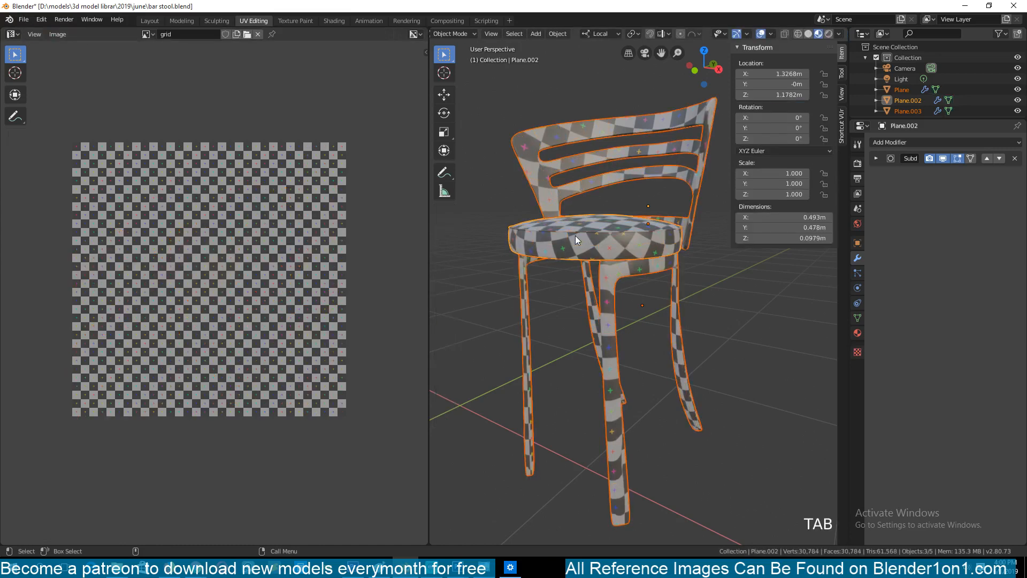
{"action": "key", "text": "Tab"}
{"action": "left_click", "coordinate": [575, 246]}
{"action": "key", "text": "a"}
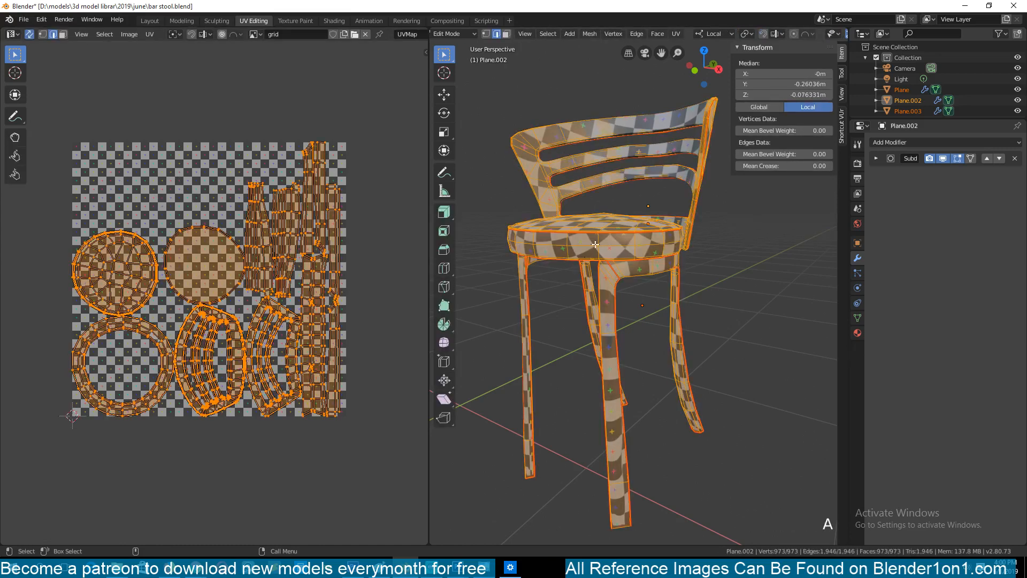
{"action": "key", "text": "grave"}
{"action": "middle_click_drag", "start_coordinate": [614, 274], "coordinate": [654, 304]}
{"action": "key", "text": "Tab"}
{"action": "key", "text": "a"}
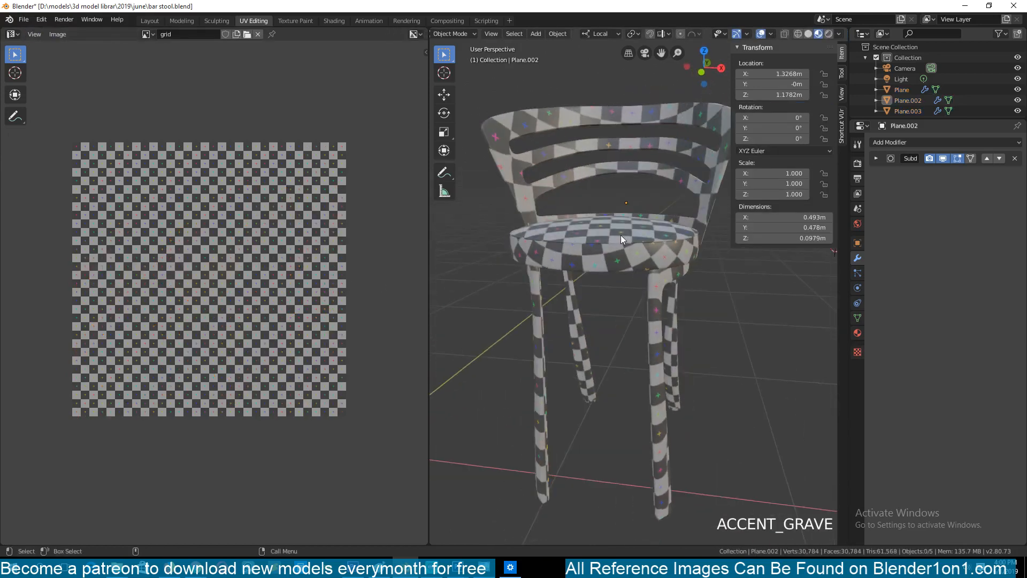
{"action": "middle_click_drag", "start_coordinate": [620, 239], "coordinate": [587, 216]}
{"action": "middle_click_drag", "start_coordinate": [610, 251], "coordinate": [579, 193]}
{"action": "scroll", "coordinate": [641, 243], "scroll_direction": "up", "scroll_amount": 2}
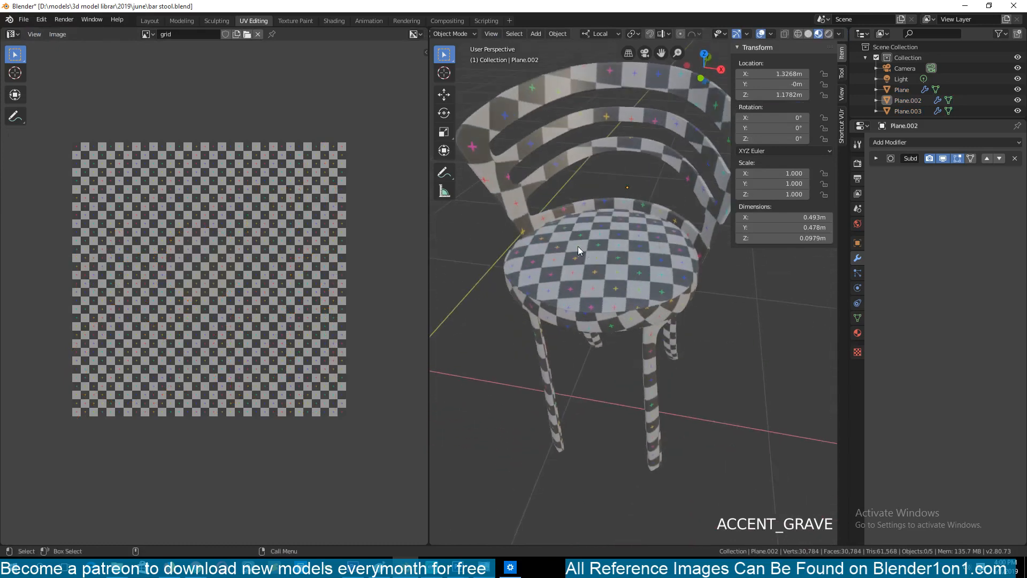
{"action": "middle_click_drag", "start_coordinate": [578, 246], "coordinate": [620, 229]}
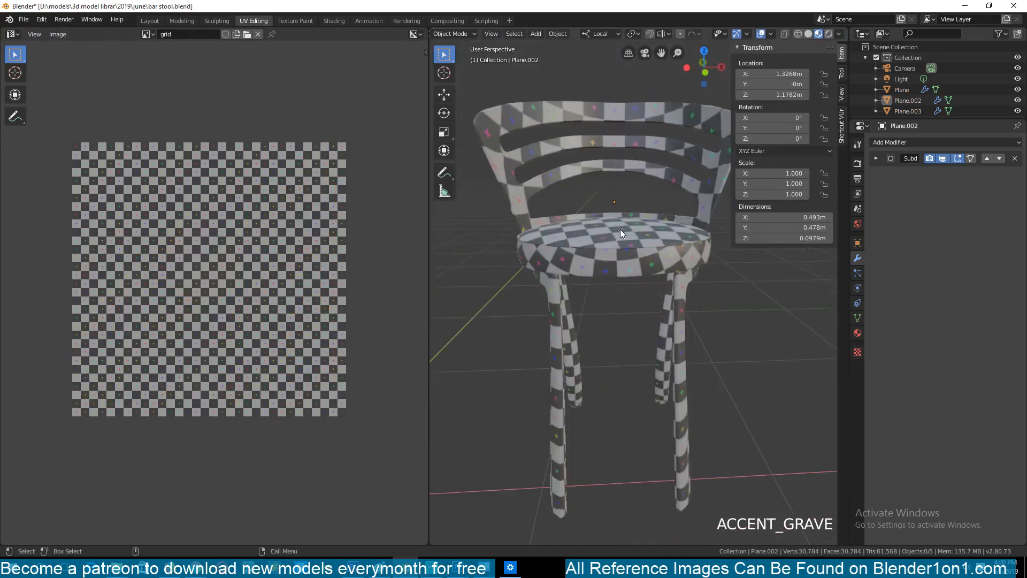
Undo the last joint unwrap of the seat, leg frame and backrest, and return to Object Mode
{"action": "key", "text": "ctrl+z"}
{"action": "key", "text": "ctrl+z"}
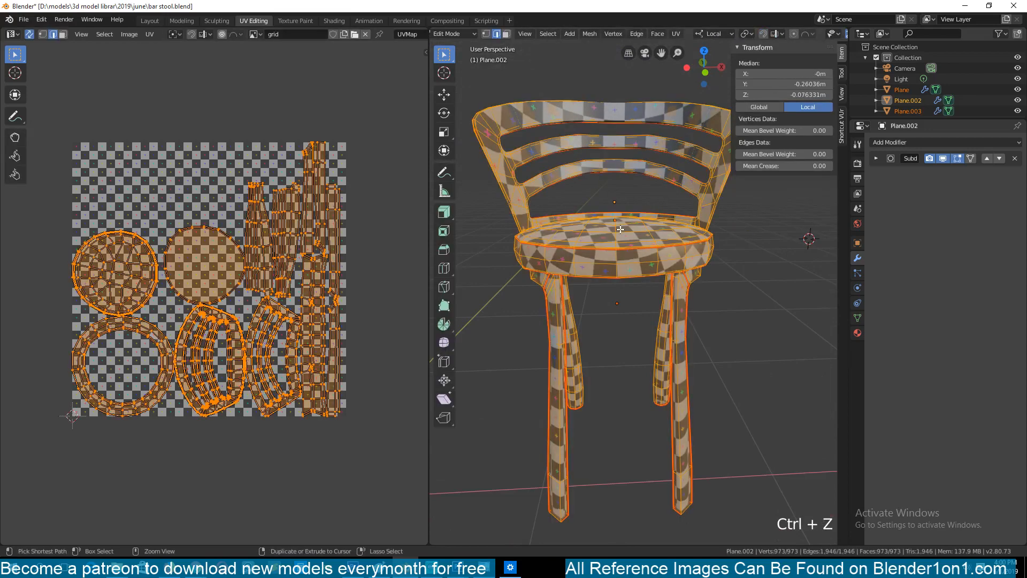
{"action": "key", "text": "ctrl+z"}
{"action": "key", "text": "ctrl+z"}
{"action": "key", "text": "ctrl+z"}
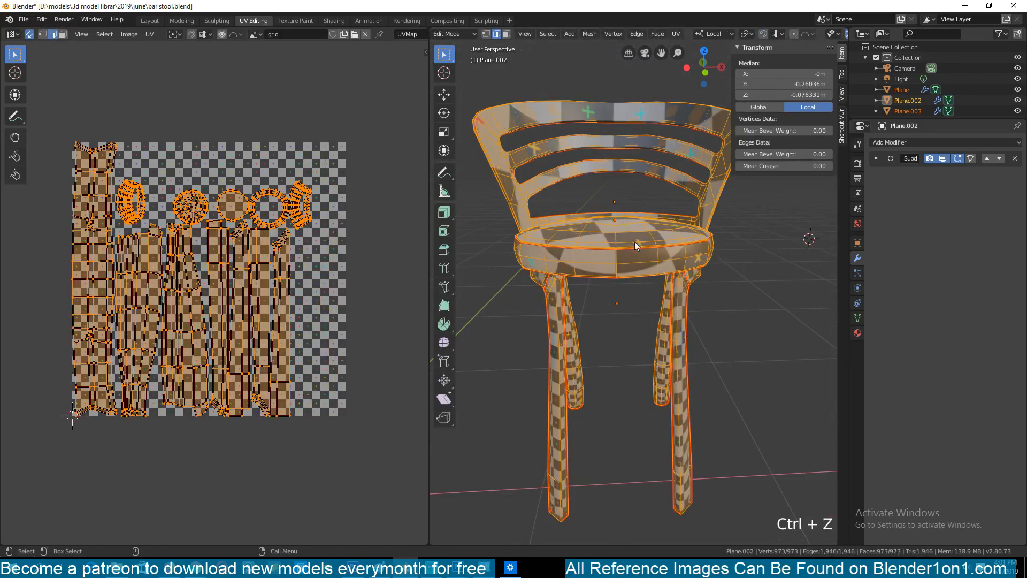
{"action": "key", "text": "Tab"}
{"action": "key", "text": "grave"}
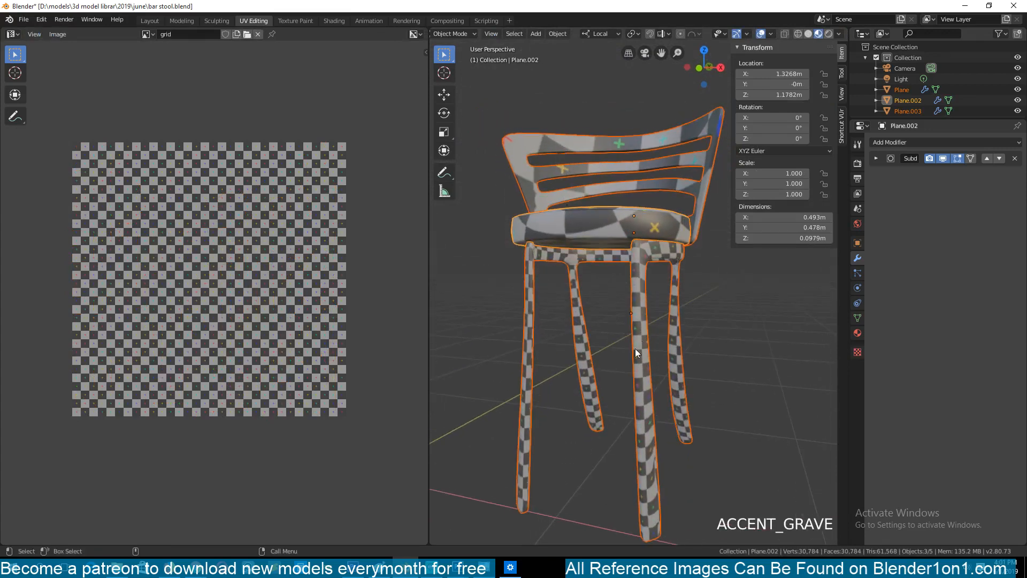
Apply the Rotation & Scale of the selected seat, leg frame and backrest again
{"action": "key", "text": "ctrl+a"}
{"action": "key", "text": "ctrl+a"}
{"action": "left_click", "coordinate": [592, 300]}
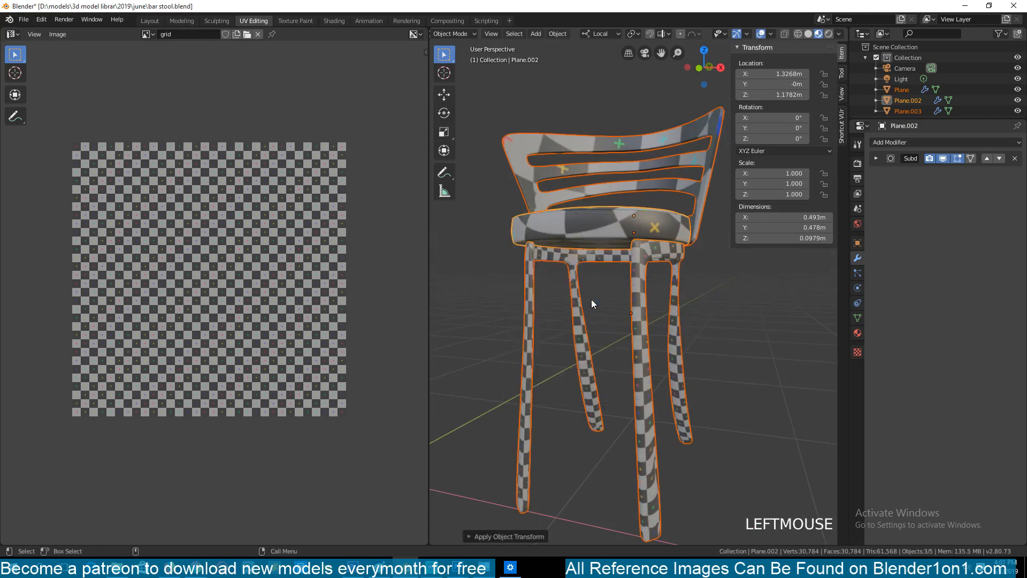
{"action": "left_click", "coordinate": [592, 299]}
{"action": "left_click_drag", "start_coordinate": [493, 88], "coordinate": [654, 368]}
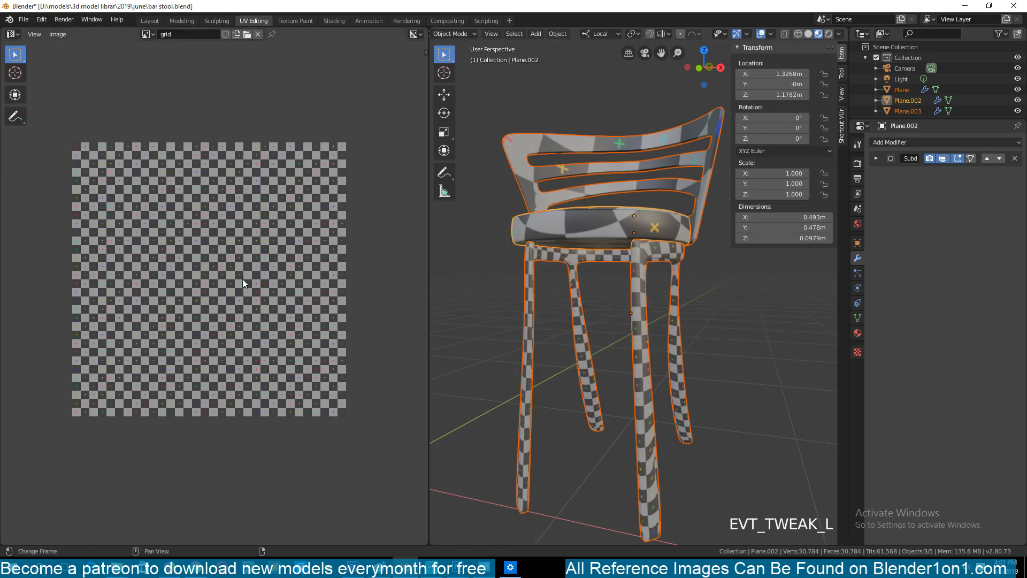
{"action": "key", "text": "ctrl+a"}
{"action": "left_click", "coordinate": [577, 306]}
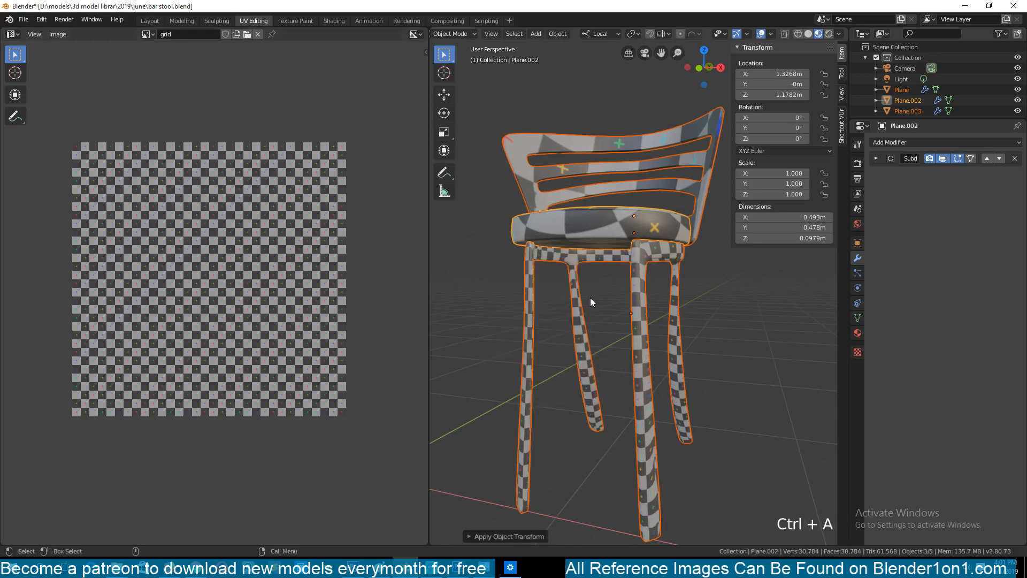
Unwrap all geometry of the three stool parts together in Edit Mode and return to Object Mode
{"action": "key", "text": "Tab"}
{"action": "key", "text": "u"}
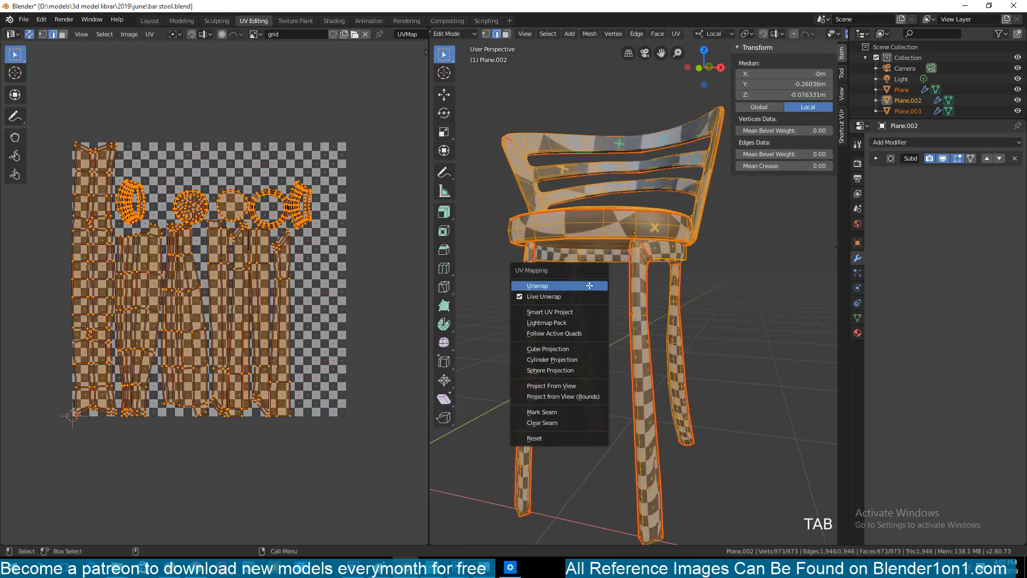
{"action": "left_click", "coordinate": [589, 285]}
{"action": "key", "text": "Tab"}
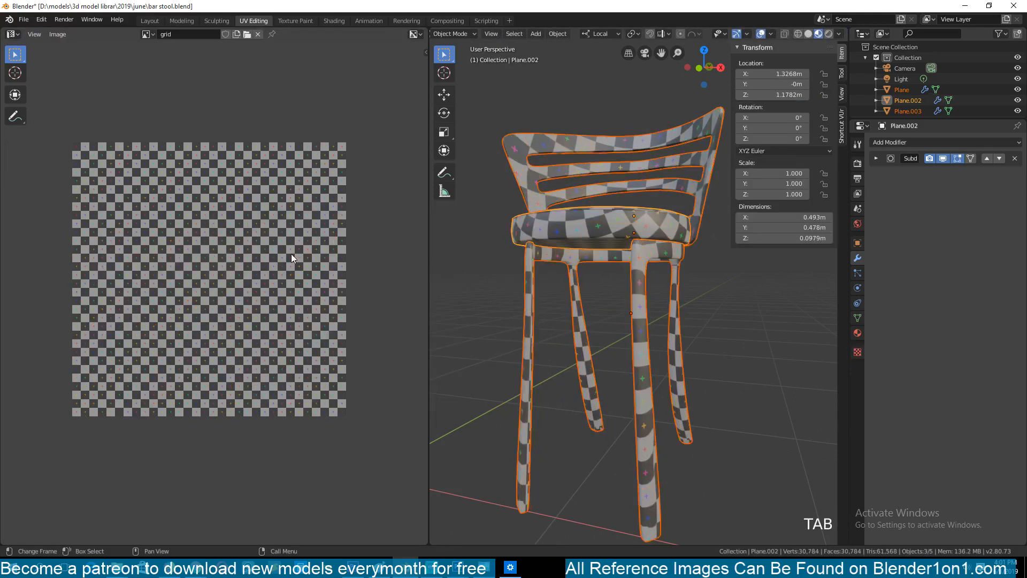
Review the joint UV layout and the checker texture across the whole stool, and save the file
{"action": "key", "text": "Tab"}
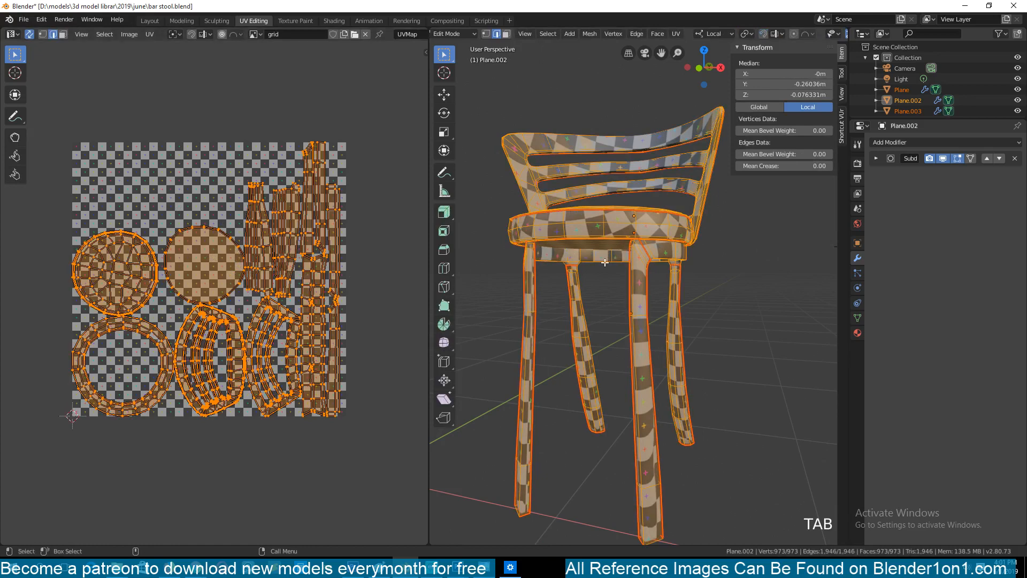
{"action": "key", "text": "Tab"}
{"action": "key", "text": "grave"}
{"action": "middle_click_drag", "start_coordinate": [562, 138], "coordinate": [552, 176]}
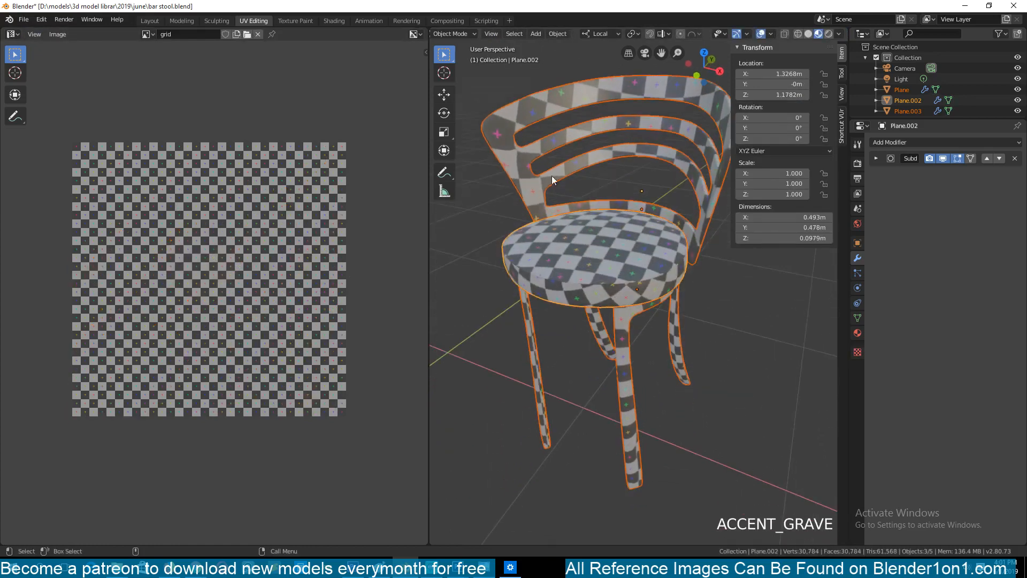
{"action": "middle_click_drag", "start_coordinate": [549, 262], "coordinate": [521, 224]}
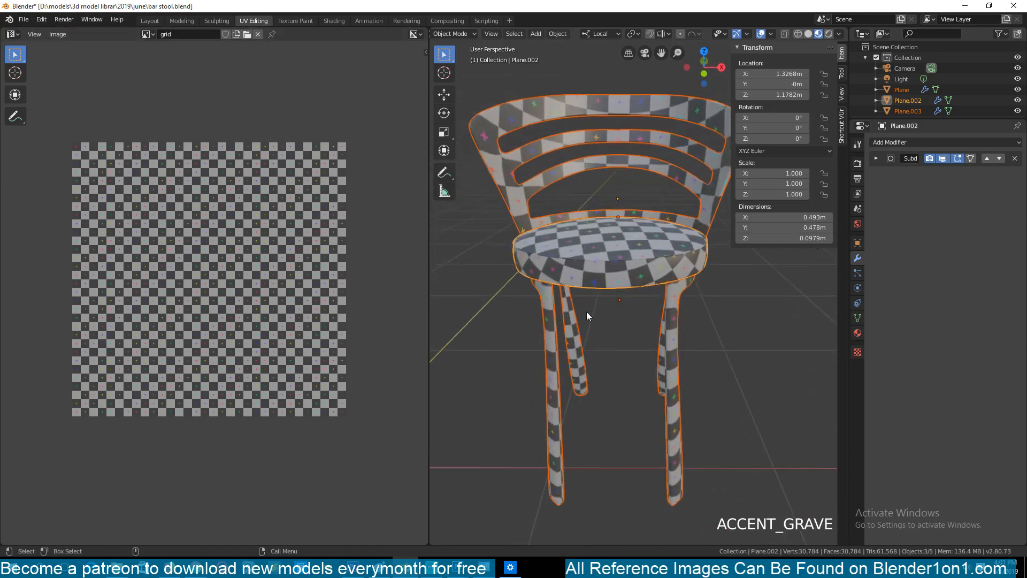
{"action": "key", "text": "ctrl+s"}
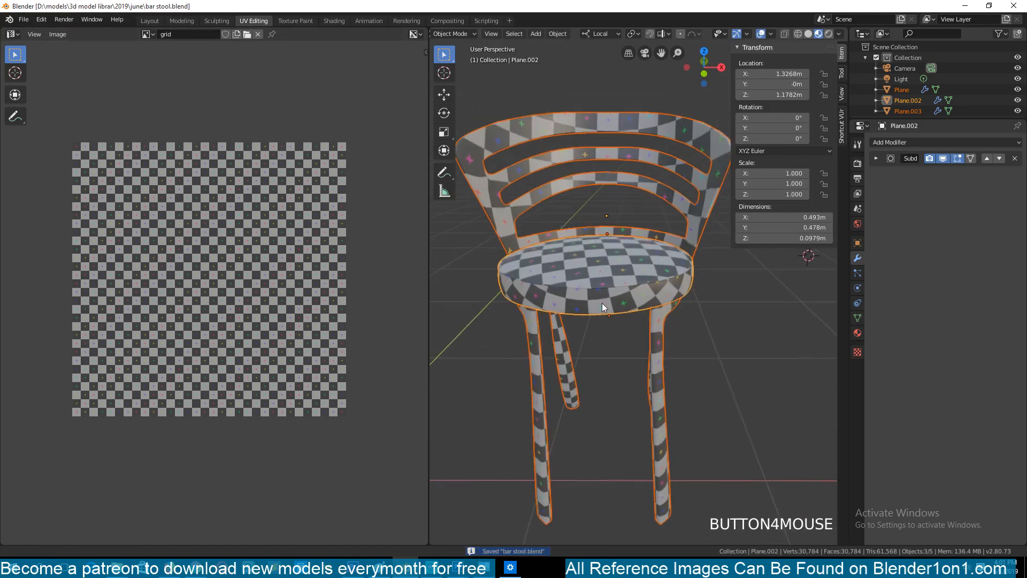
Pack the UV islands of all three stool parts in Edit Mode
{"action": "middle_click_drag", "start_coordinate": [614, 284], "coordinate": [602, 304], "text": "shift"}
{"action": "key", "text": "grave"}
{"action": "key", "text": "Tab"}
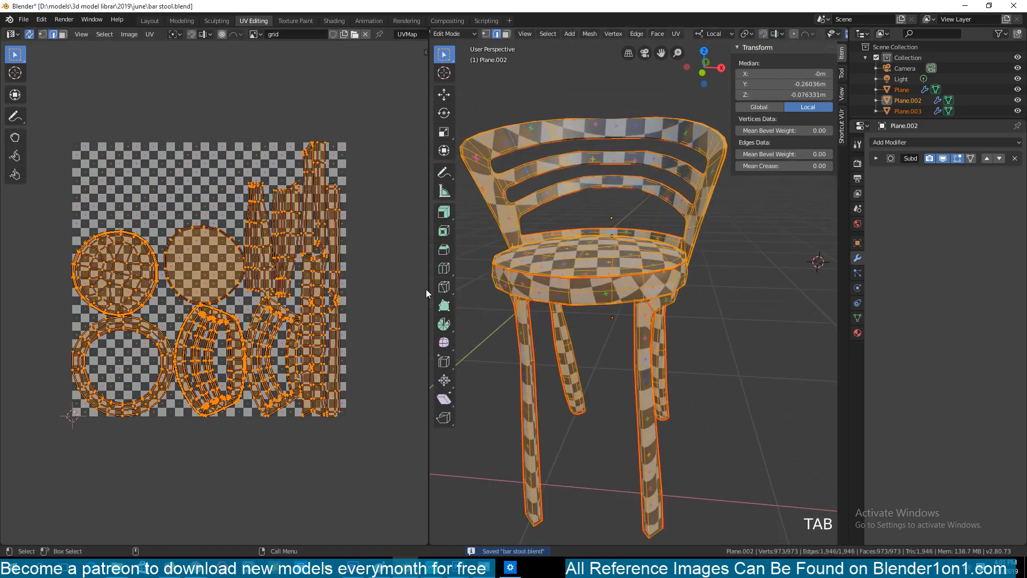
{"action": "scroll", "coordinate": [138, 246], "scroll_direction": "up", "scroll_amount": 1}
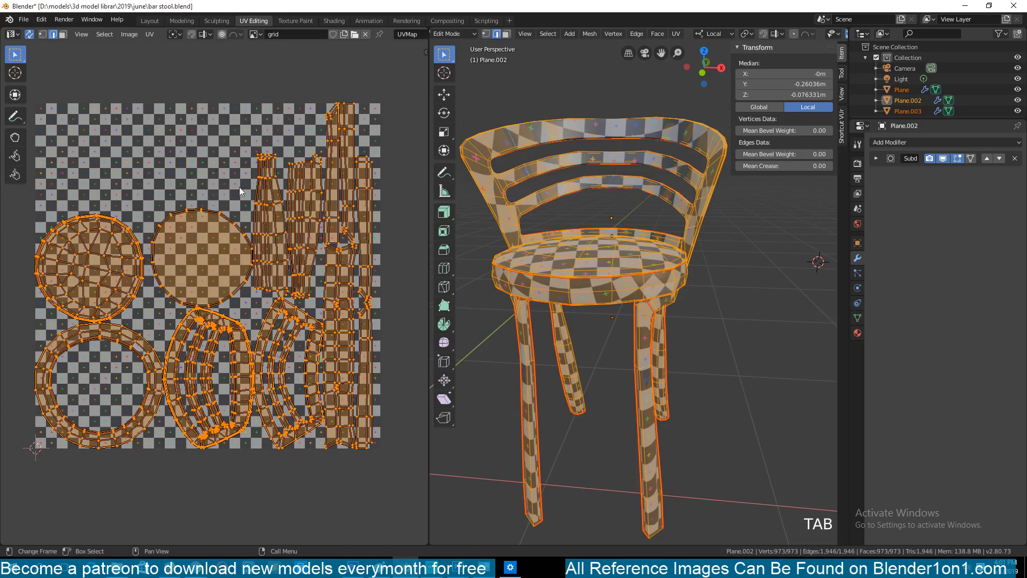
{"action": "left_click", "coordinate": [149, 34]}
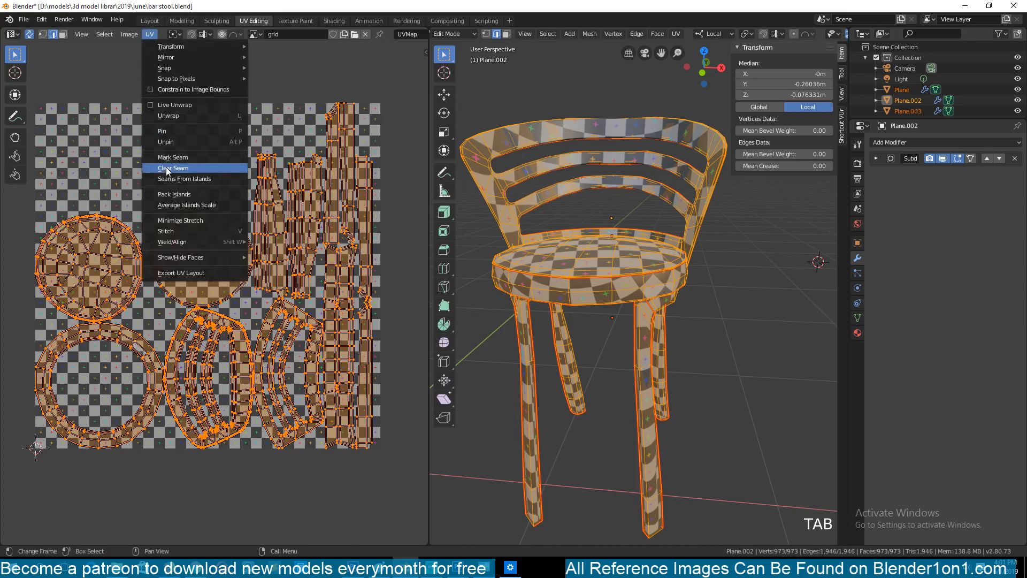
{"action": "left_click", "coordinate": [188, 193]}
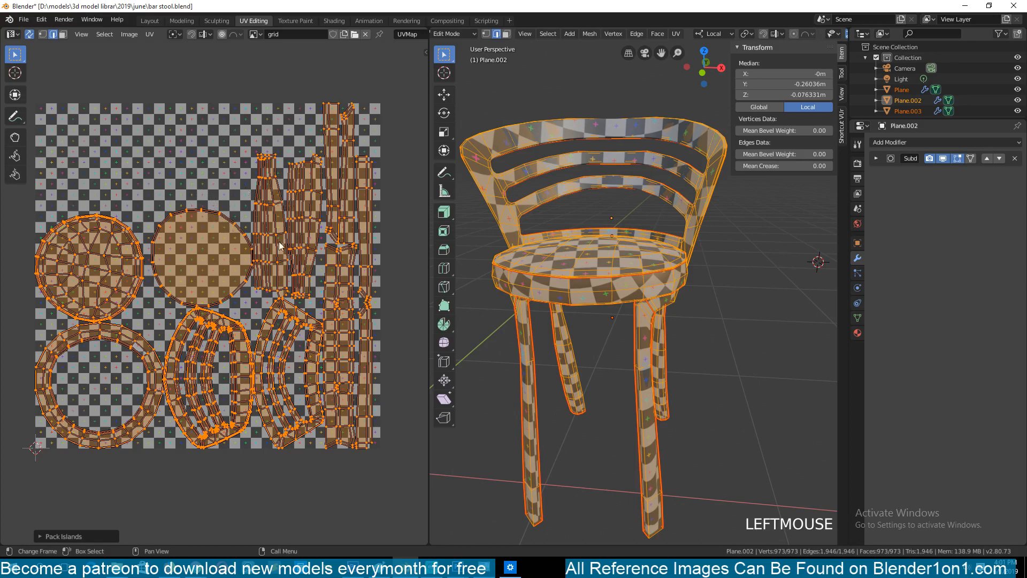
Inspect the gap between neighbouring packed islands against the Pack Islands margin, and save the file in Object Mode
{"action": "middle_click_drag", "start_coordinate": [279, 266], "coordinate": [263, 262]}
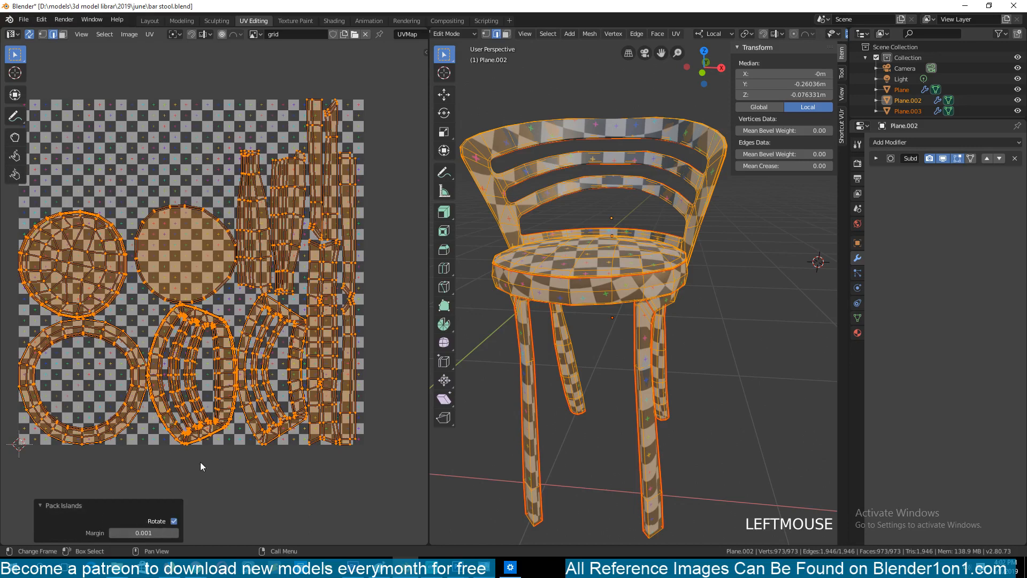
{"action": "scroll", "coordinate": [202, 346], "scroll_direction": "up", "scroll_amount": 6}
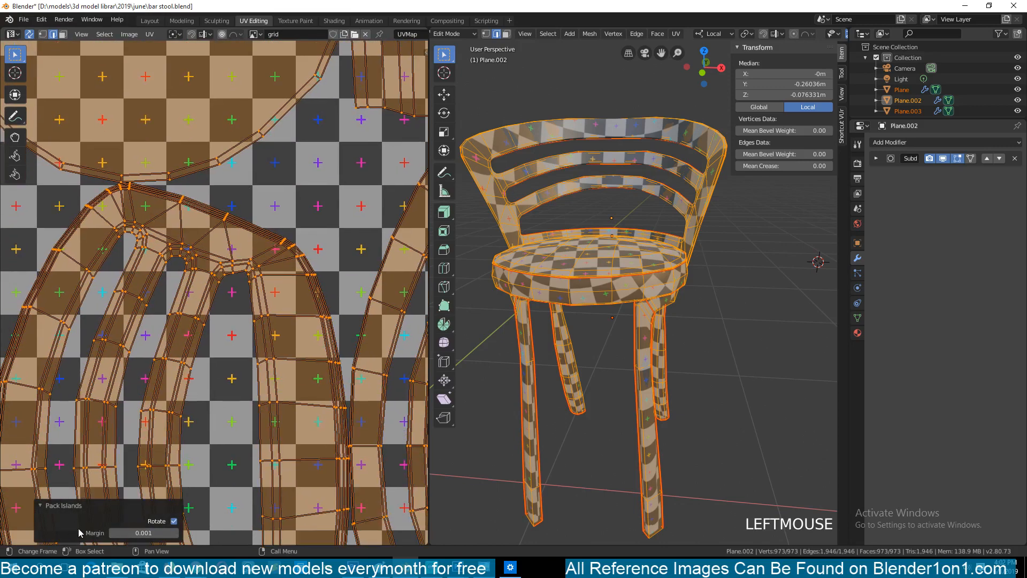
{"action": "scroll", "coordinate": [194, 268], "scroll_direction": "up", "scroll_amount": 5}
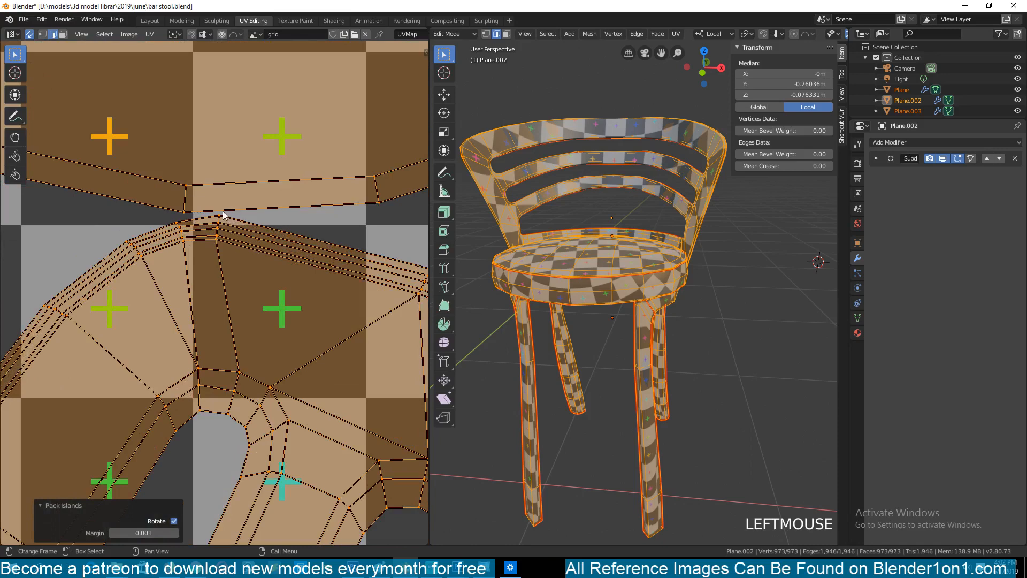
{"action": "left_click_drag", "start_coordinate": [151, 534], "coordinate": [108, 532]}
{"action": "scroll", "coordinate": [221, 208], "scroll_direction": "down", "scroll_amount": 1}
{"action": "middle_click_drag", "start_coordinate": [183, 268], "coordinate": [220, 316]}
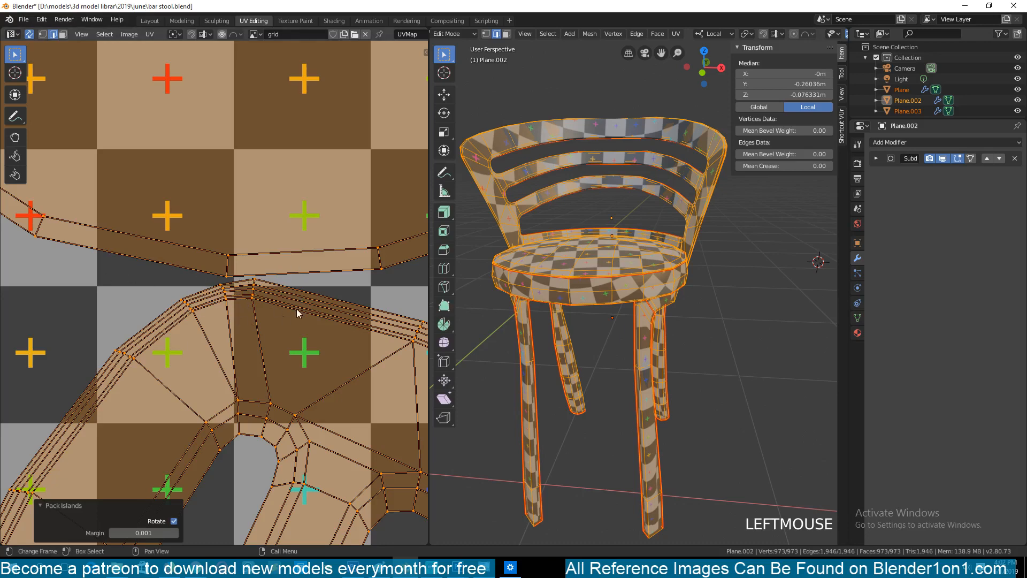
{"action": "key", "text": "Tab"}
{"action": "key", "text": "ctrl+s"}
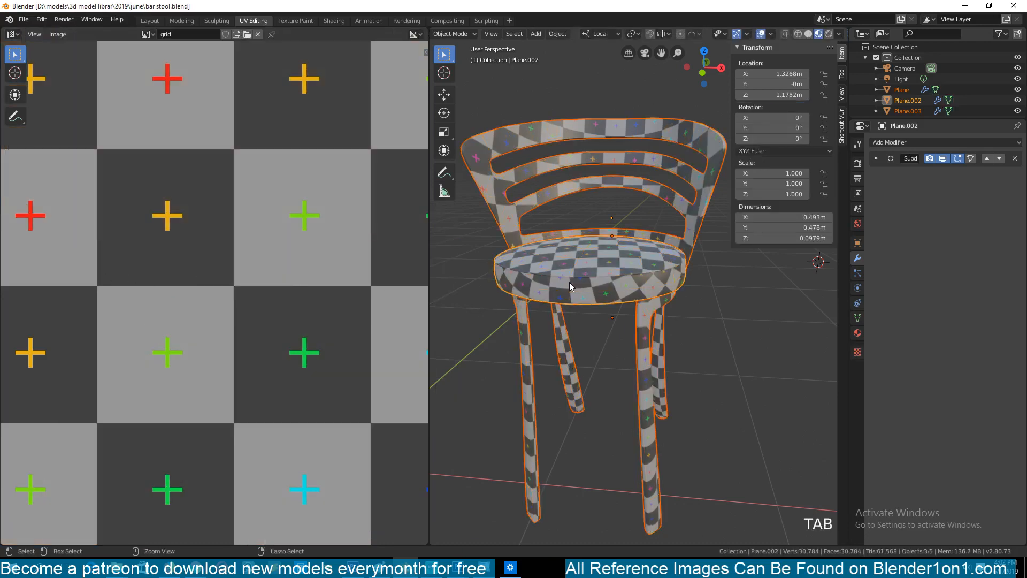
Deselect all geometry in Edit Mode and select the vertical seam edge loop on one stool leg from below
{"action": "key", "text": "grave"}
{"action": "key", "text": "Tab"}
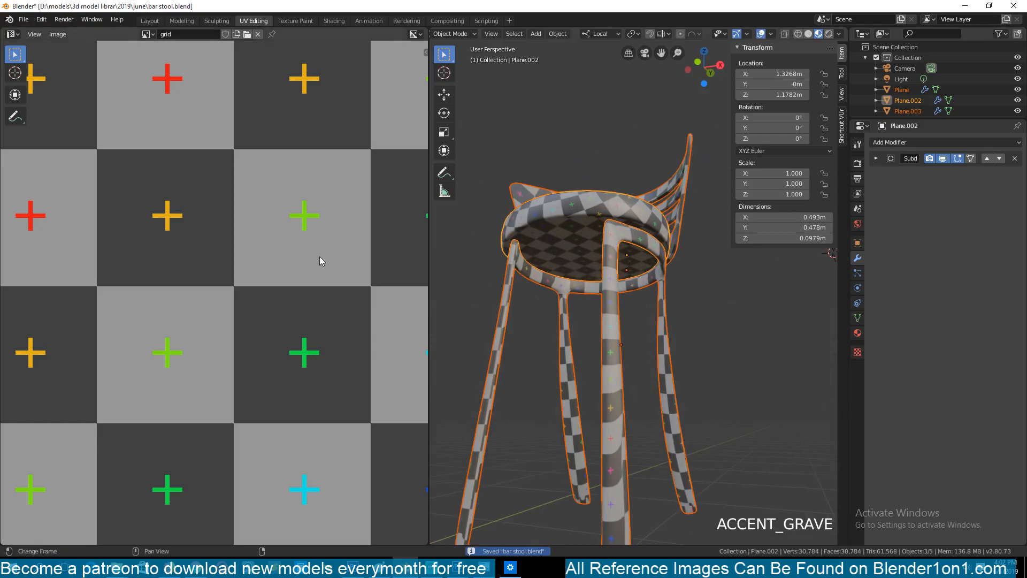
{"action": "scroll", "coordinate": [320, 255], "scroll_direction": "down", "scroll_amount": 5}
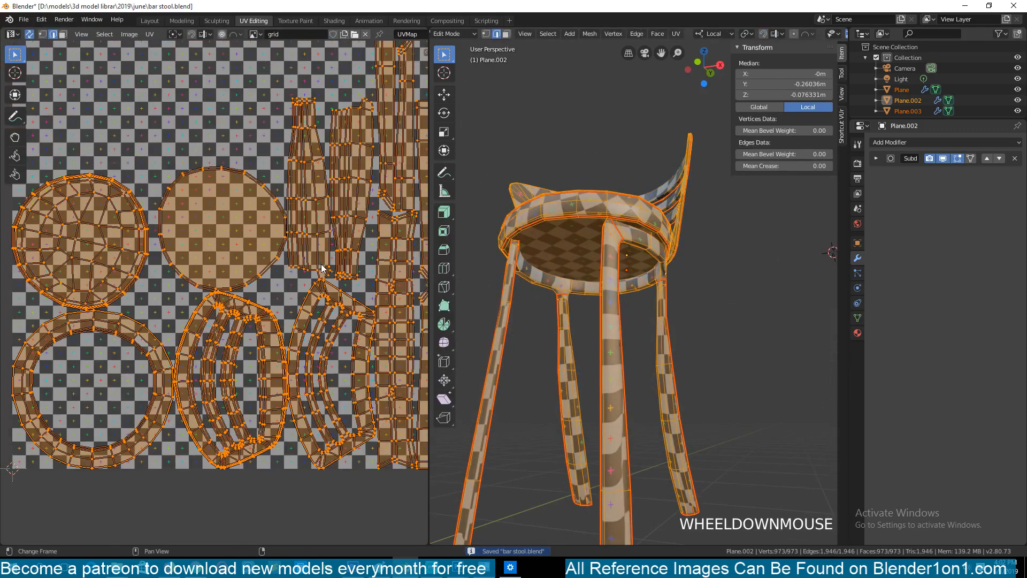
{"action": "key", "text": "a"}
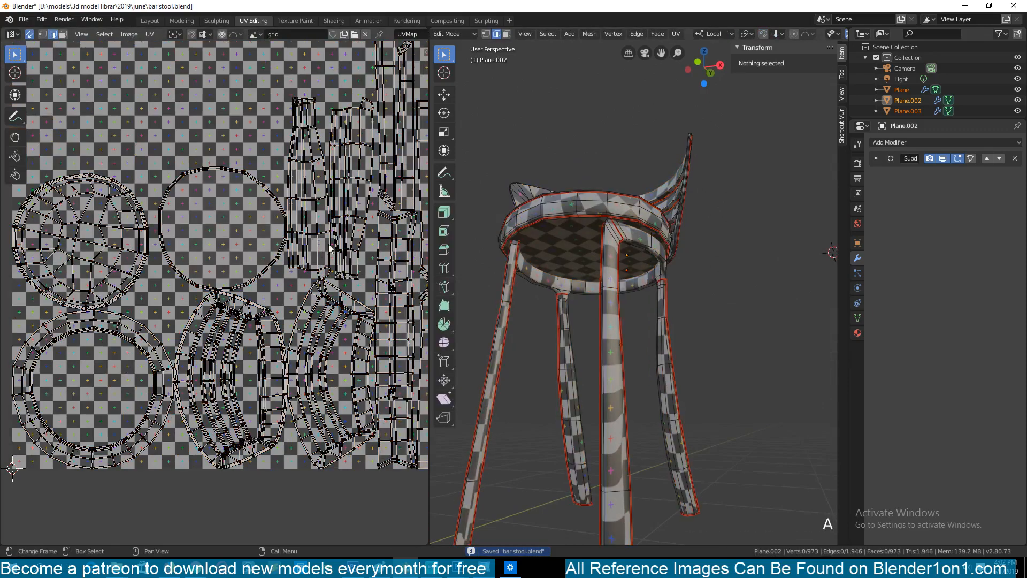
{"action": "key", "text": "grave"}
{"action": "scroll", "coordinate": [486, 300], "scroll_direction": "up", "scroll_amount": 4}
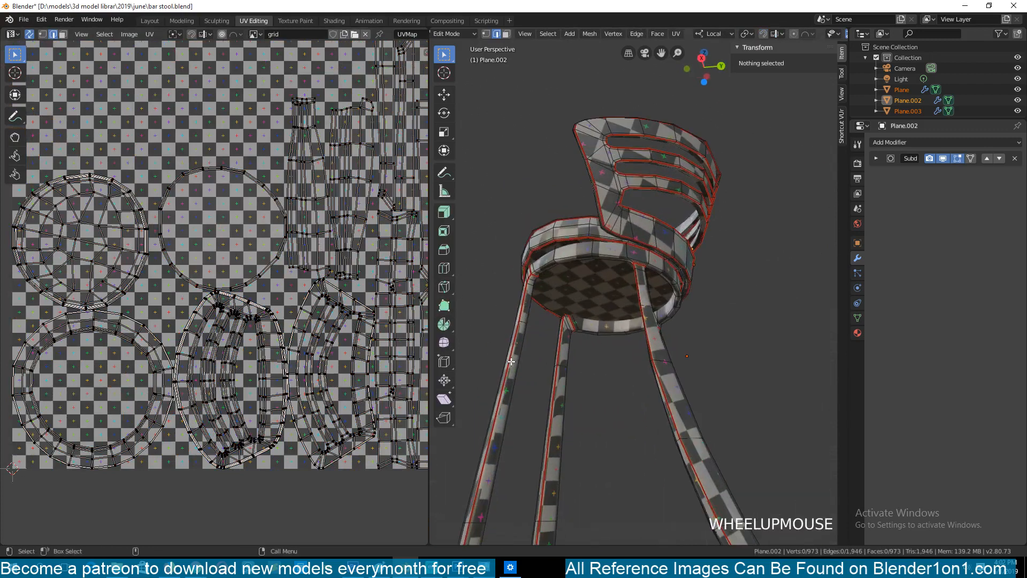
{"action": "middle_click_drag", "start_coordinate": [531, 325], "coordinate": [660, 298], "text": "shift"}
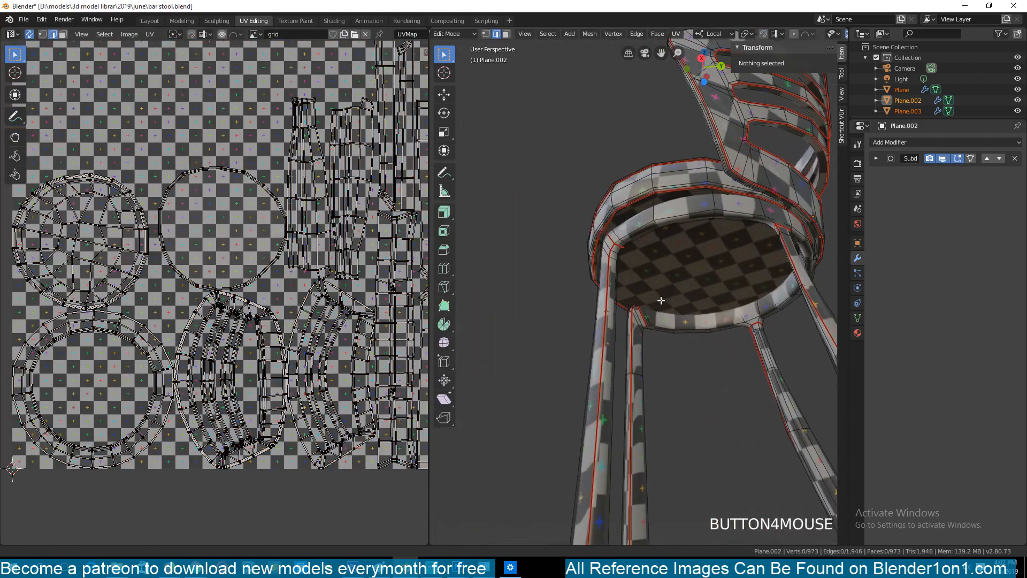
{"action": "left_click", "coordinate": [614, 246]}
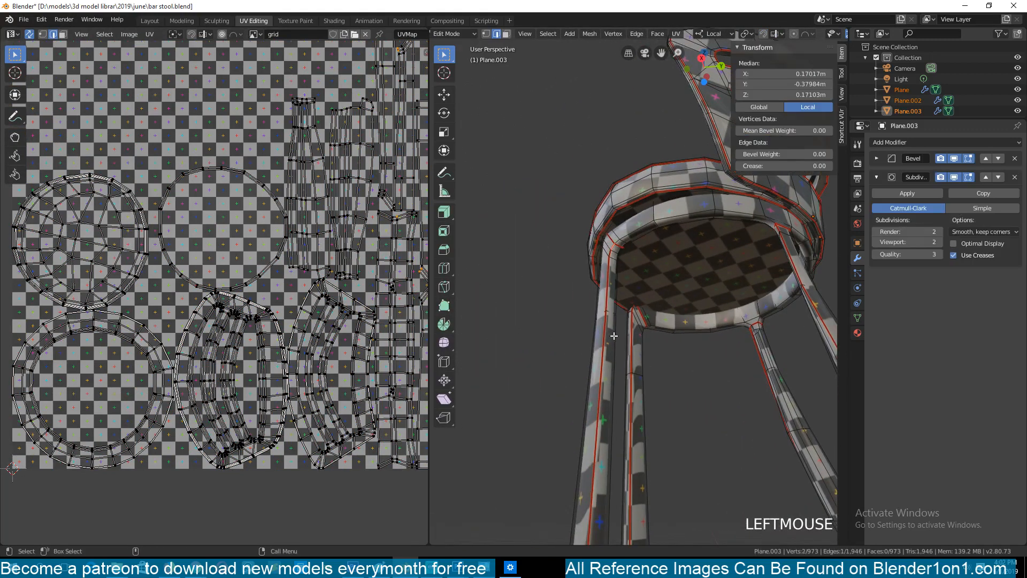
{"action": "left_click", "coordinate": [609, 318], "text": "alt"}
Select the long vertical border edge of the leg's UV island in the UV Editor and clear its seam
{"action": "middle_click_drag", "start_coordinate": [383, 211], "coordinate": [276, 292]}
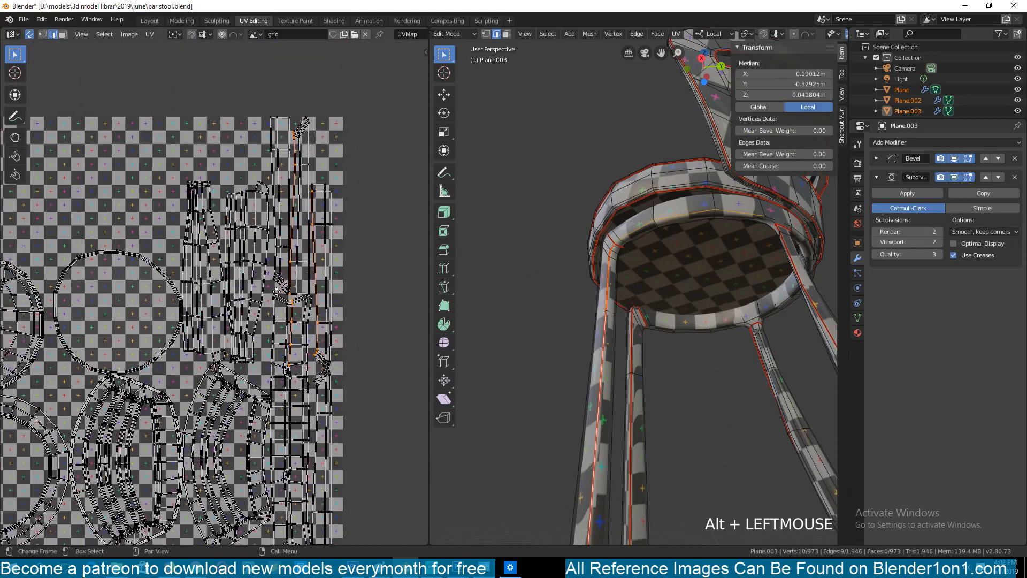
{"action": "scroll", "coordinate": [277, 291], "scroll_direction": "up", "scroll_amount": 5}
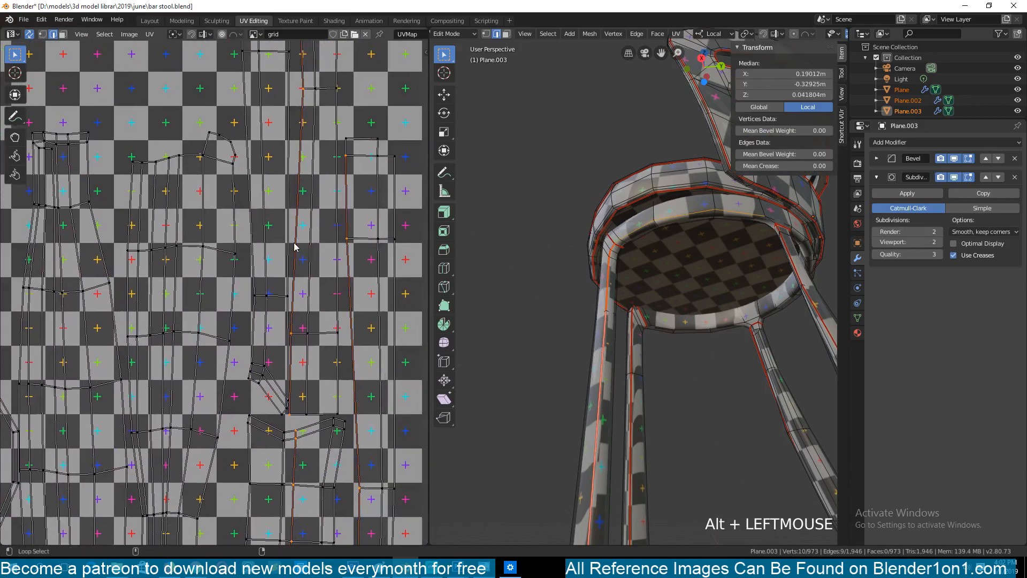
{"action": "left_click", "coordinate": [294, 248], "text": "alt"}
{"action": "scroll", "coordinate": [293, 257], "scroll_direction": "down", "scroll_amount": 4}
{"action": "scroll", "coordinate": [296, 267], "scroll_direction": "up", "scroll_amount": 2}
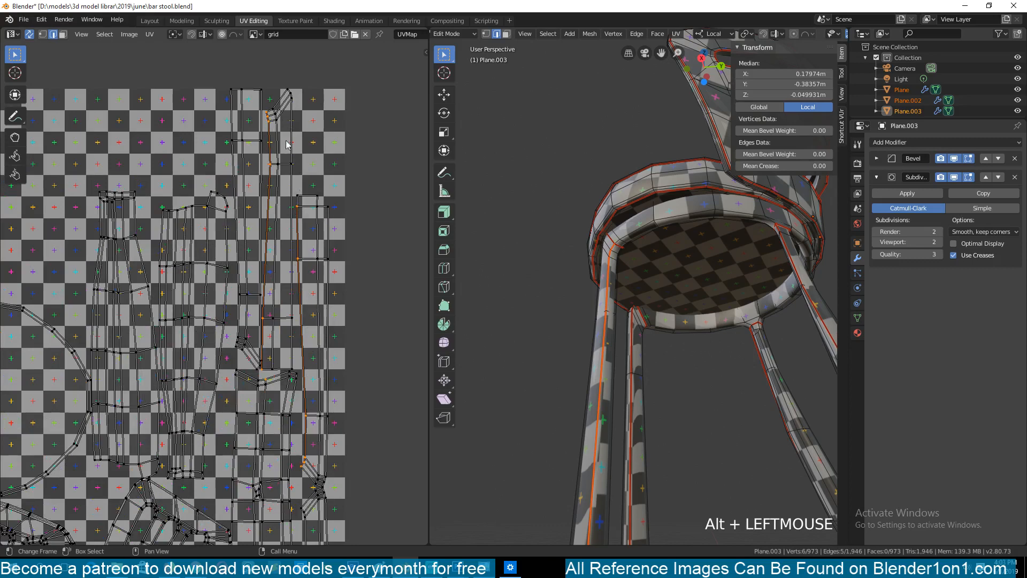
{"action": "scroll", "coordinate": [185, 270], "scroll_direction": "down", "scroll_amount": 1}
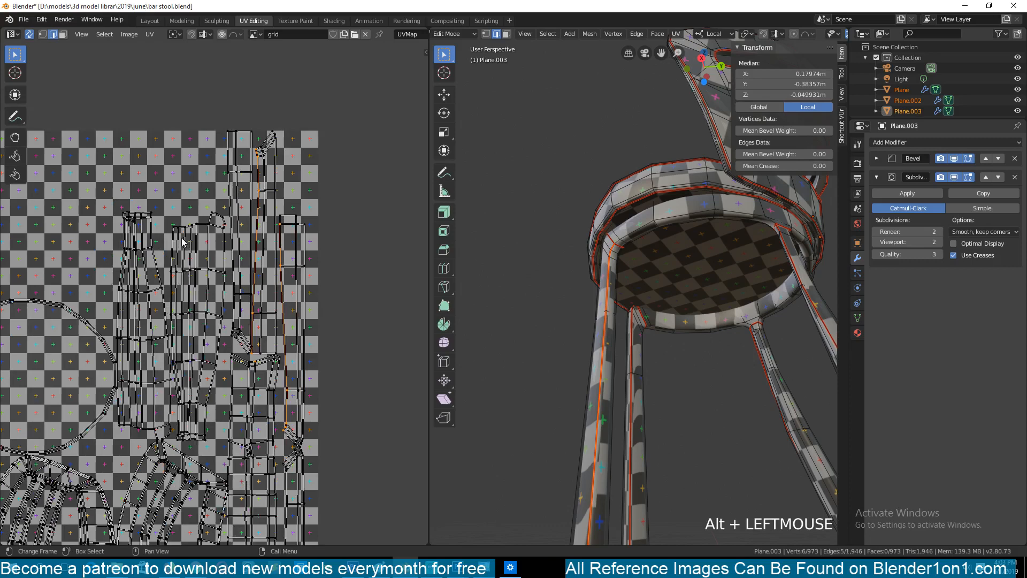
{"action": "key", "text": "ctrl+e"}
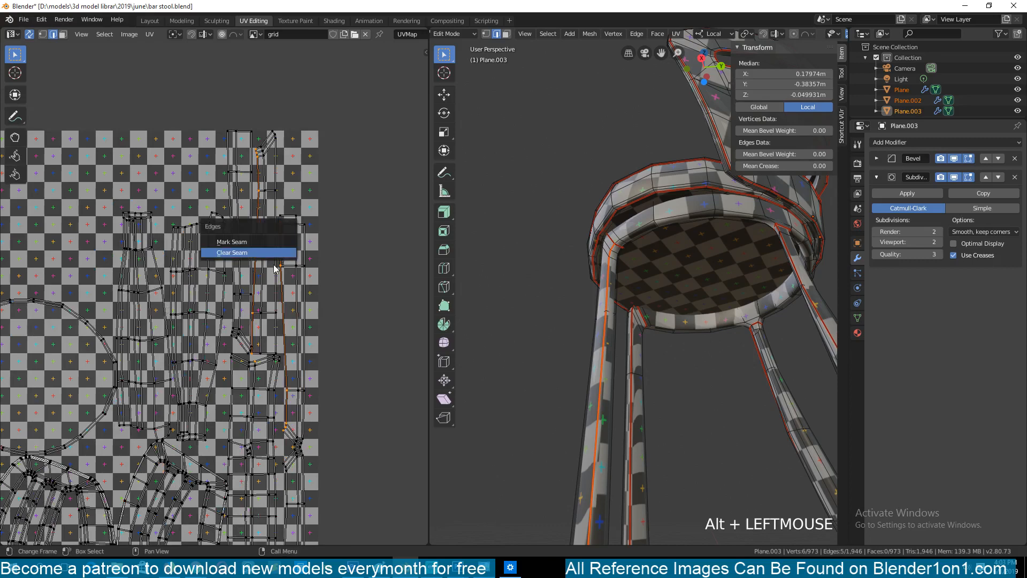
{"action": "left_click", "coordinate": [274, 261]}
Deselect all geometry, select the long outer border edge of the next leg's UV island, and clear its seam
{"action": "key", "text": "a"}
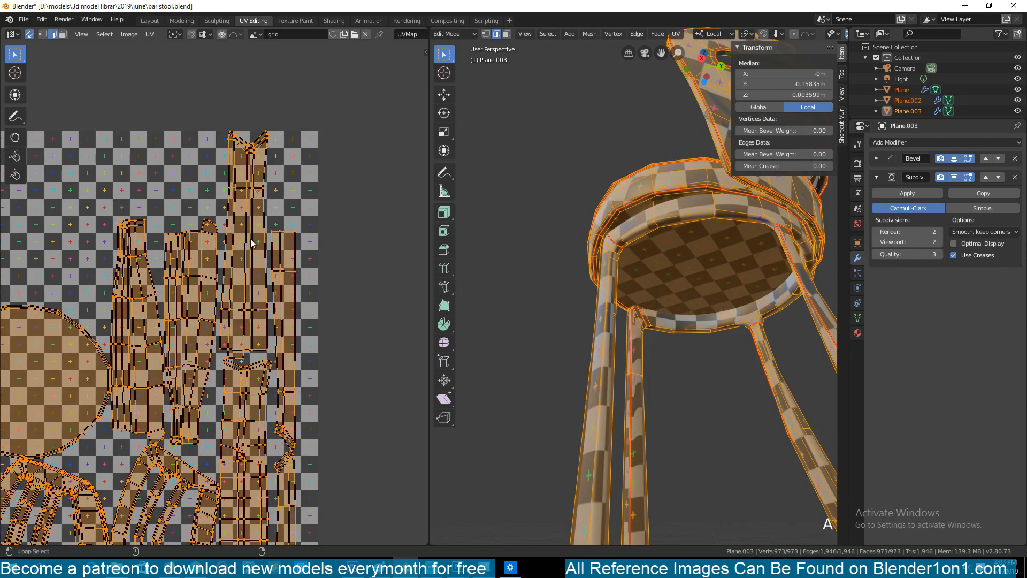
{"action": "key", "text": "alt+a"}
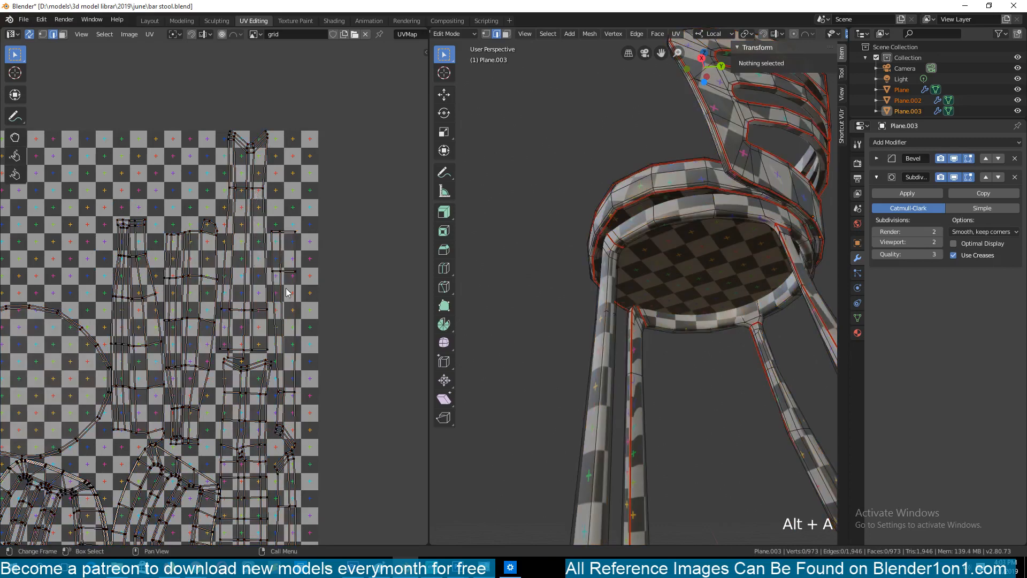
{"action": "middle_click_drag", "start_coordinate": [273, 286], "coordinate": [257, 190]}
{"action": "left_click", "coordinate": [291, 221], "text": "alt"}
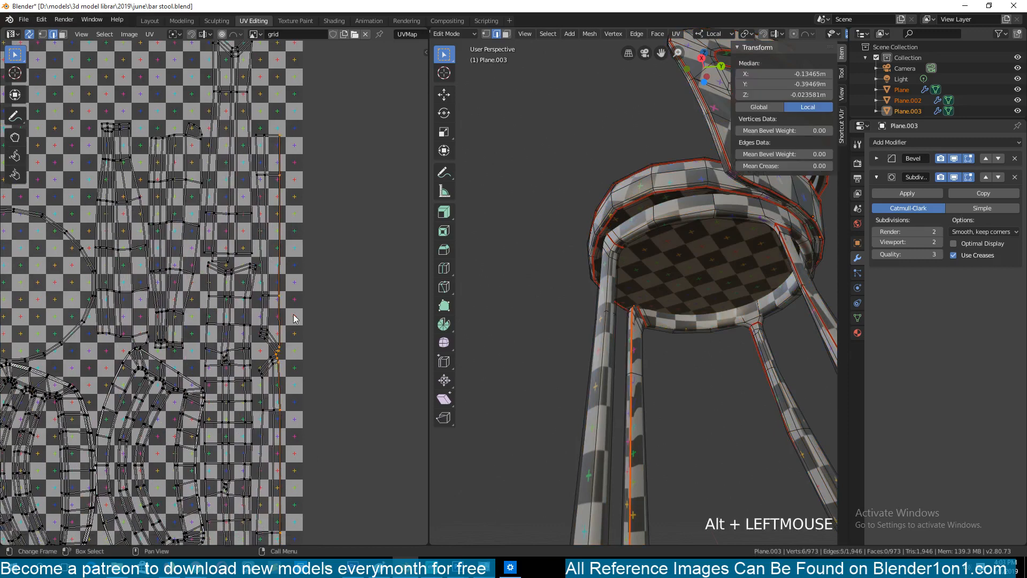
{"action": "middle_click_drag", "start_coordinate": [292, 401], "coordinate": [266, 295]}
{"action": "key", "text": "ctrl+e"}
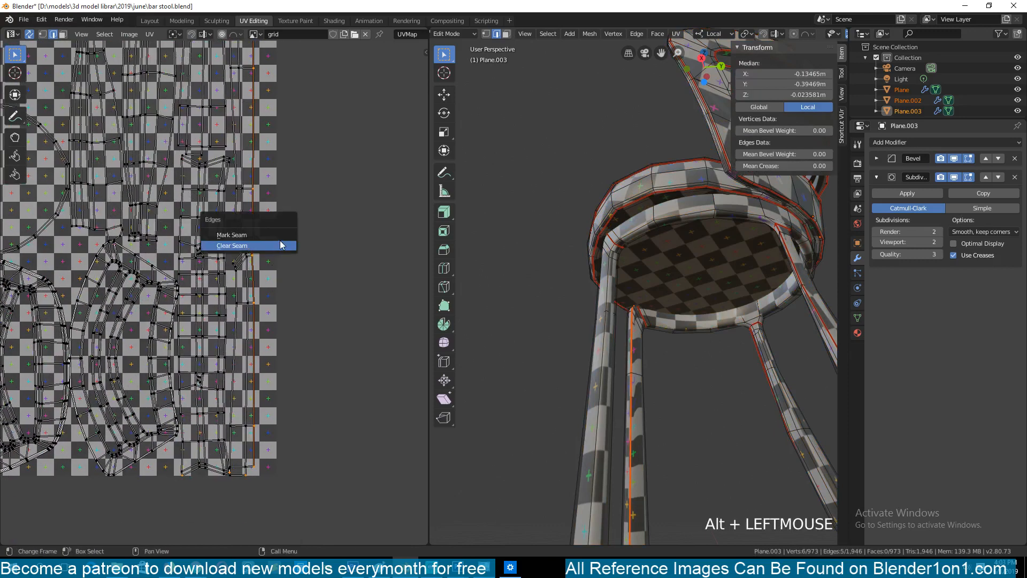
{"action": "left_click", "coordinate": [279, 246]}
Examine the checker pattern and remaining seams around the stool's legs, selecting a leg island's border loop to compare it with the UV layout
{"action": "scroll", "coordinate": [580, 319], "scroll_direction": "down", "scroll_amount": 3}
{"action": "middle_click_drag", "start_coordinate": [605, 319], "coordinate": [697, 308]}
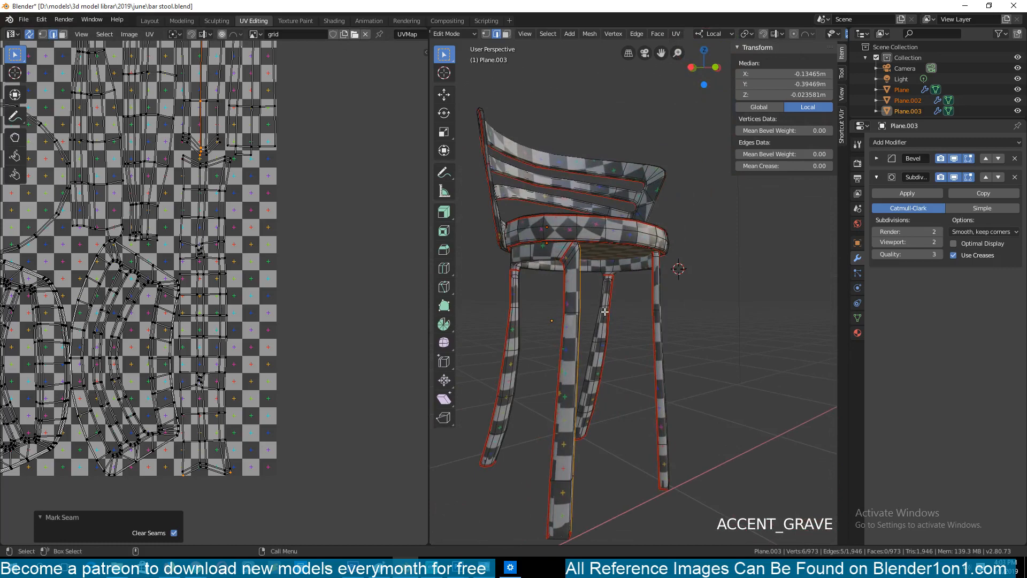
{"action": "middle_click_drag", "start_coordinate": [605, 311], "coordinate": [578, 328]}
{"action": "middle_click_drag", "start_coordinate": [171, 246], "coordinate": [332, 279]}
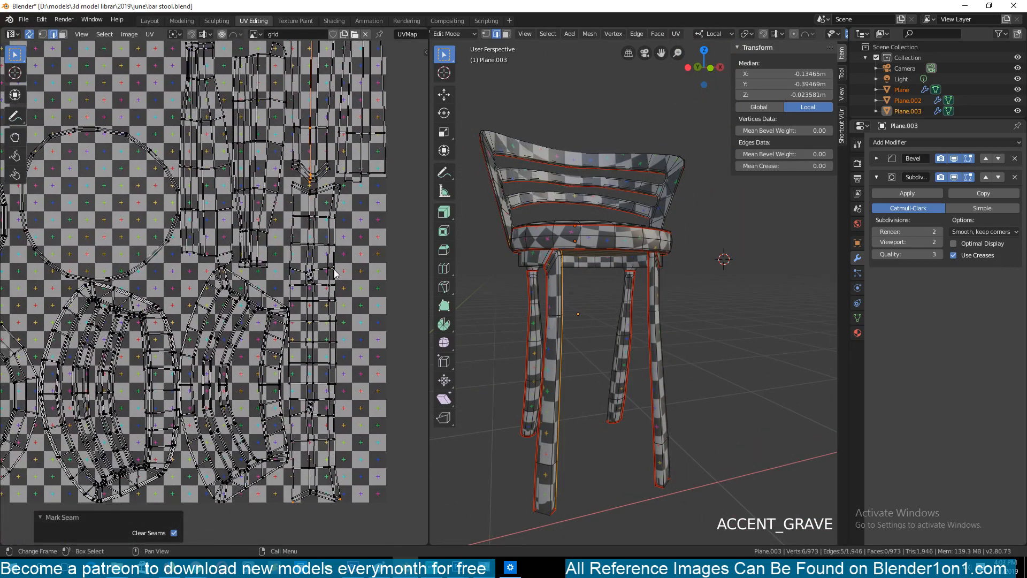
{"action": "left_click", "coordinate": [359, 325], "text": "alt"}
{"action": "scroll", "coordinate": [253, 303], "scroll_direction": "down", "scroll_amount": 3}
{"action": "middle_click_drag", "start_coordinate": [253, 303], "coordinate": [305, 314]}
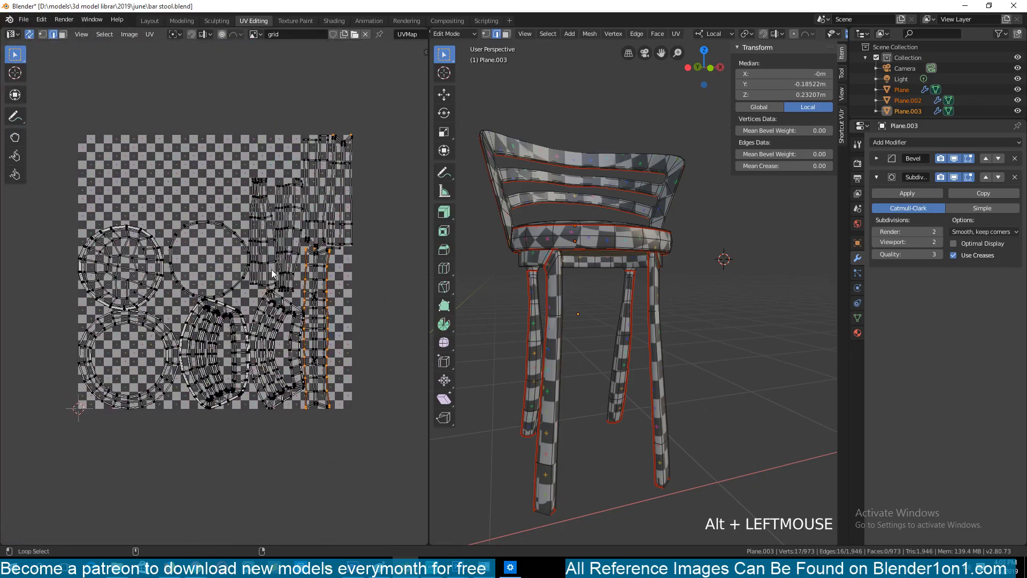
{"action": "scroll", "coordinate": [266, 287], "scroll_direction": "up", "scroll_amount": 1}
{"action": "key", "text": "grave"}
{"action": "middle_click_drag", "start_coordinate": [587, 351], "coordinate": [791, 321]}
Select all geometry, unwrap it with the Angle Based method, and pack the islands with Rotate enabled and a 0.001 margin
{"action": "key", "text": "a"}
{"action": "middle_click_drag", "start_coordinate": [364, 302], "coordinate": [344, 277]}
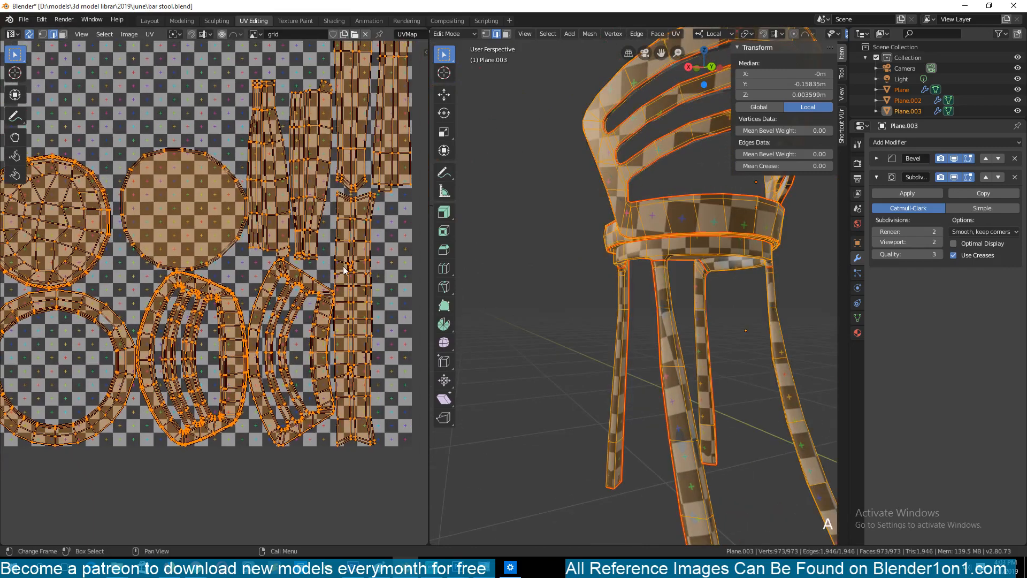
{"action": "scroll", "coordinate": [343, 278], "scroll_direction": "down", "scroll_amount": 3}
{"action": "key", "text": "u"}
{"action": "scroll", "coordinate": [306, 236], "scroll_direction": "up", "scroll_amount": 4}
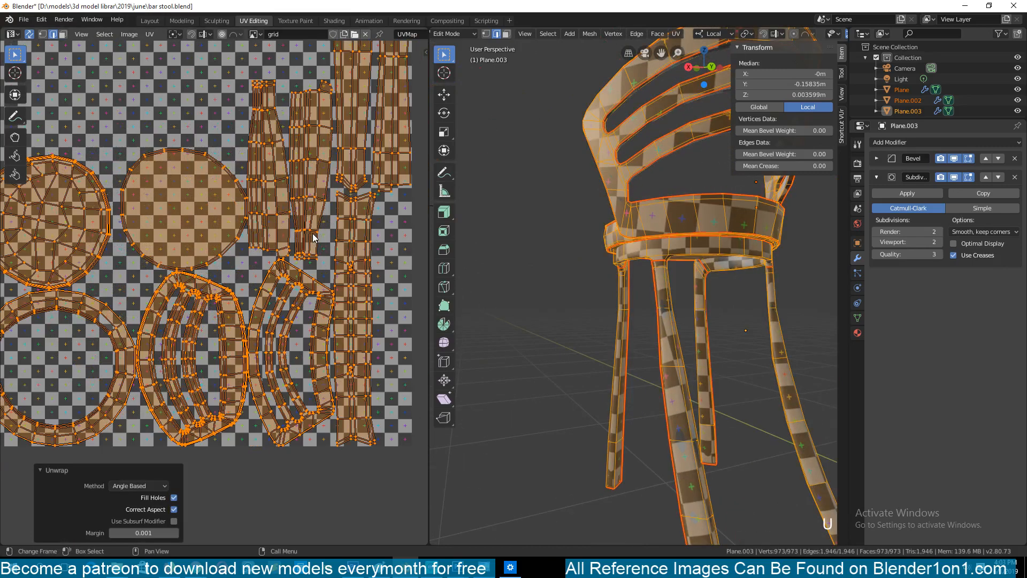
{"action": "scroll", "coordinate": [251, 212], "scroll_direction": "down", "scroll_amount": 4}
{"action": "scroll", "coordinate": [195, 330], "scroll_direction": "up", "scroll_amount": 2}
{"action": "left_click", "coordinate": [149, 34]}
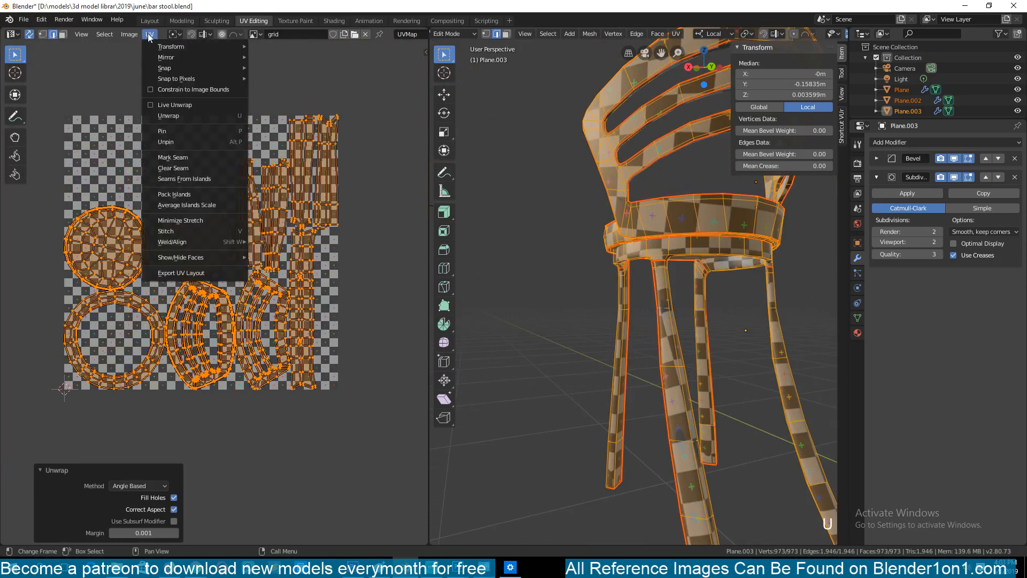
{"action": "left_click", "coordinate": [200, 194]}
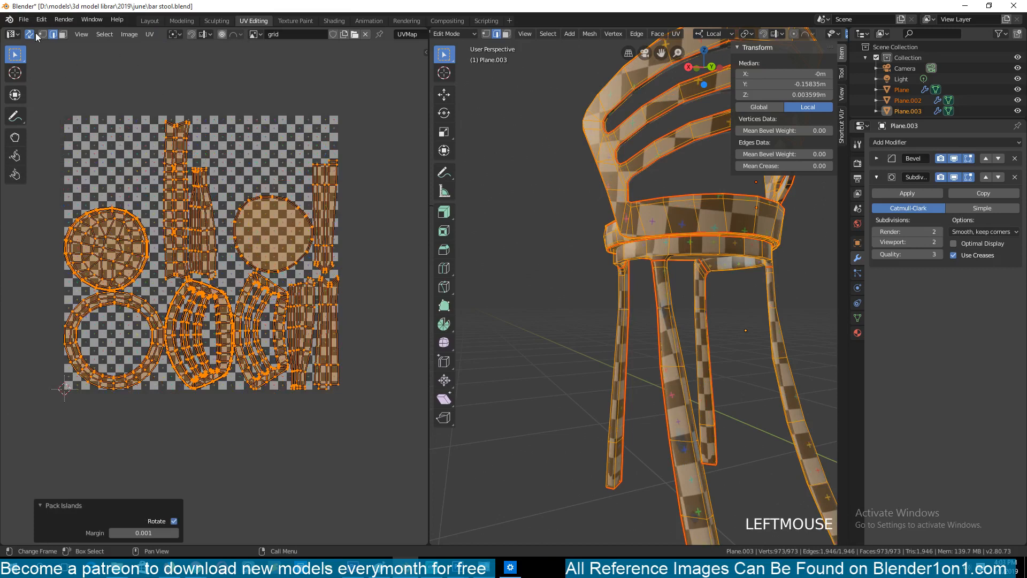
Disable UV sync selection, island-select the two tall strip islands, rotate them 90°, and move them to the UV tile's upper-left corner
{"action": "left_click", "coordinate": [31, 34]}
{"action": "left_click", "coordinate": [75, 34]}
{"action": "left_click", "coordinate": [176, 198]}
{"action": "left_click", "coordinate": [202, 225], "text": "shift"}
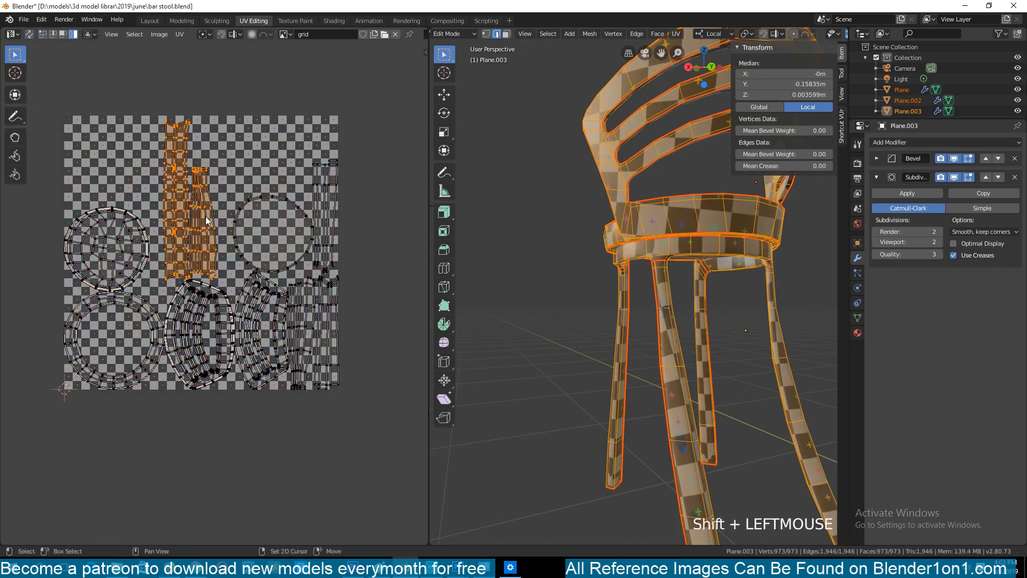
{"action": "type", "text": "r90"}
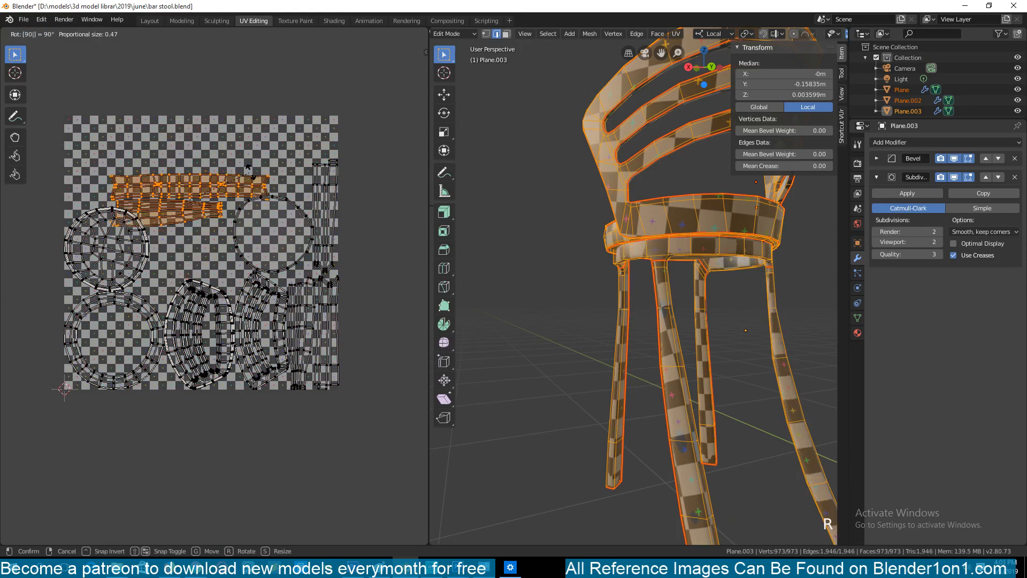
{"action": "left_click", "coordinate": [252, 193]}
{"action": "key", "text": "g"}
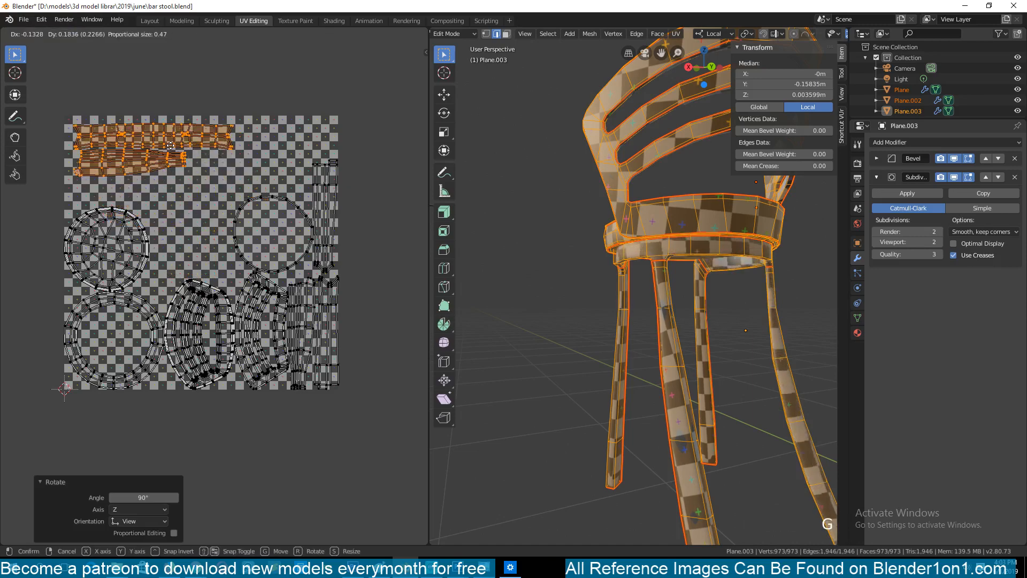
{"action": "left_click", "coordinate": [169, 188]}
{"action": "left_click", "coordinate": [155, 241]}
Re-enable UV sync selection, select the border edge loop of the plain circular disc island, and clear its seam
{"action": "scroll", "coordinate": [227, 238], "scroll_direction": "up", "scroll_amount": 6}
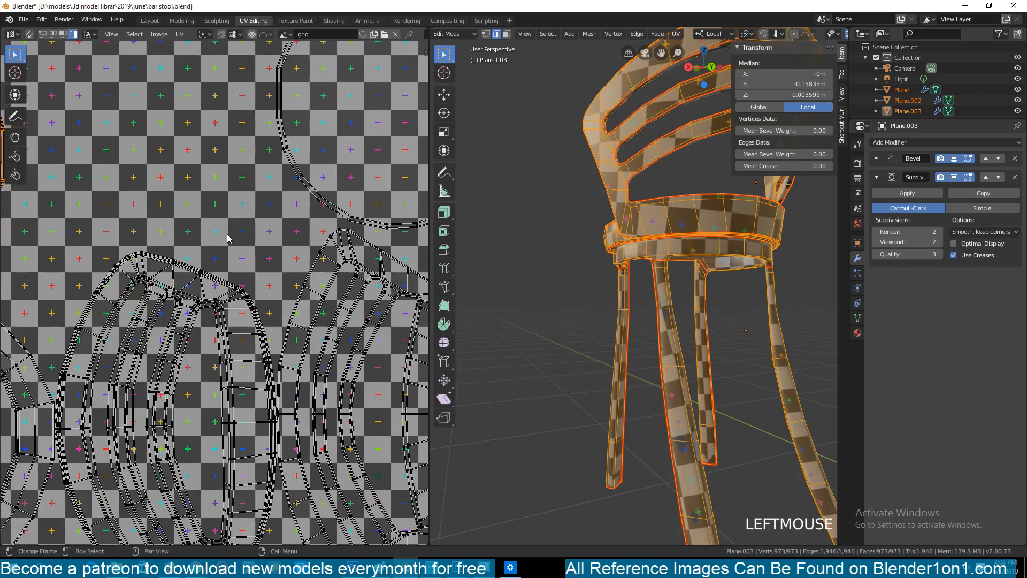
{"action": "scroll", "coordinate": [268, 208], "scroll_direction": "down", "scroll_amount": 6}
{"action": "left_click", "coordinate": [61, 73], "text": "alt"}
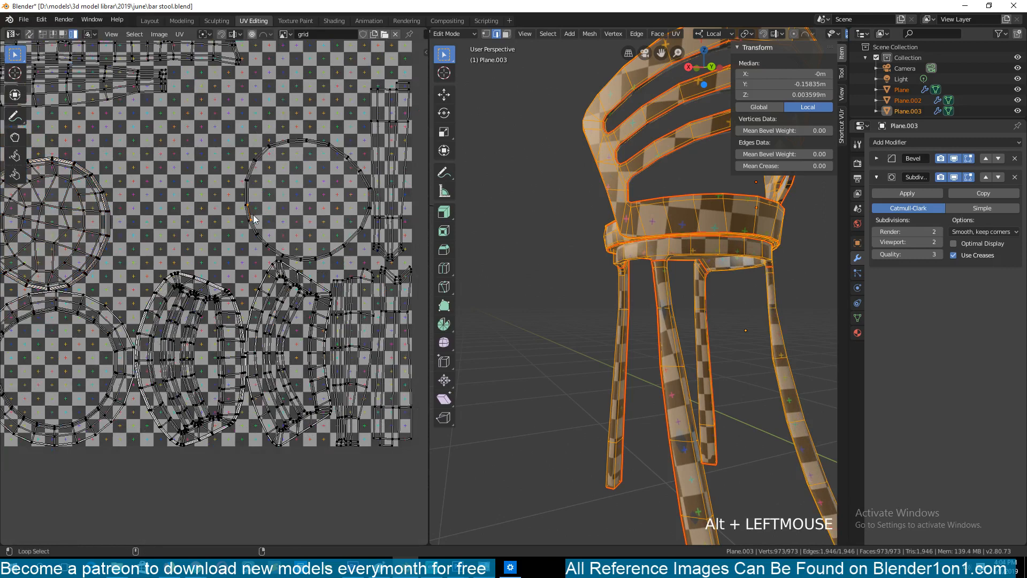
{"action": "left_click", "coordinate": [29, 33]}
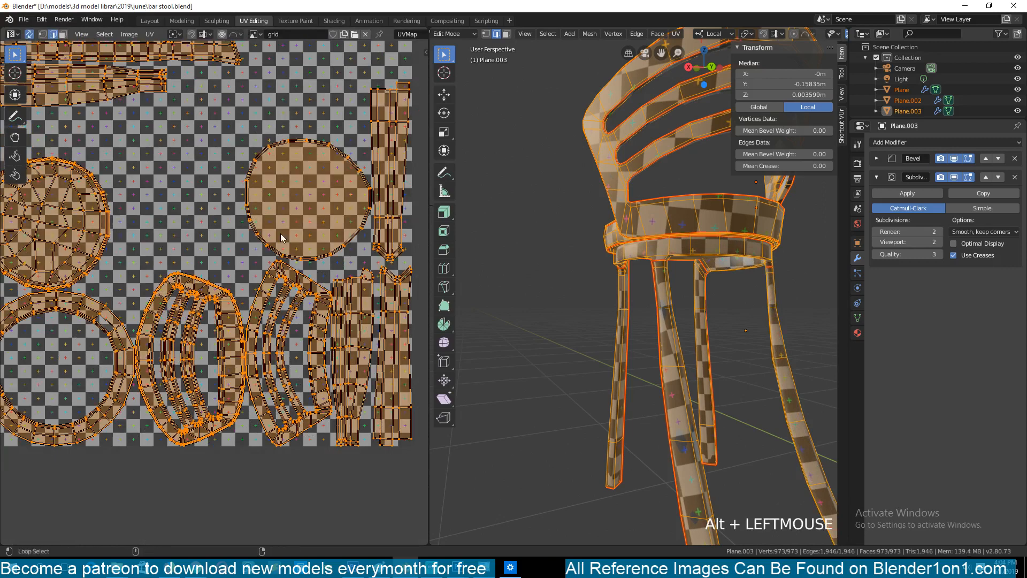
{"action": "left_click", "coordinate": [246, 231], "text": "alt"}
{"action": "middle_click_drag", "start_coordinate": [118, 307], "coordinate": [157, 279]}
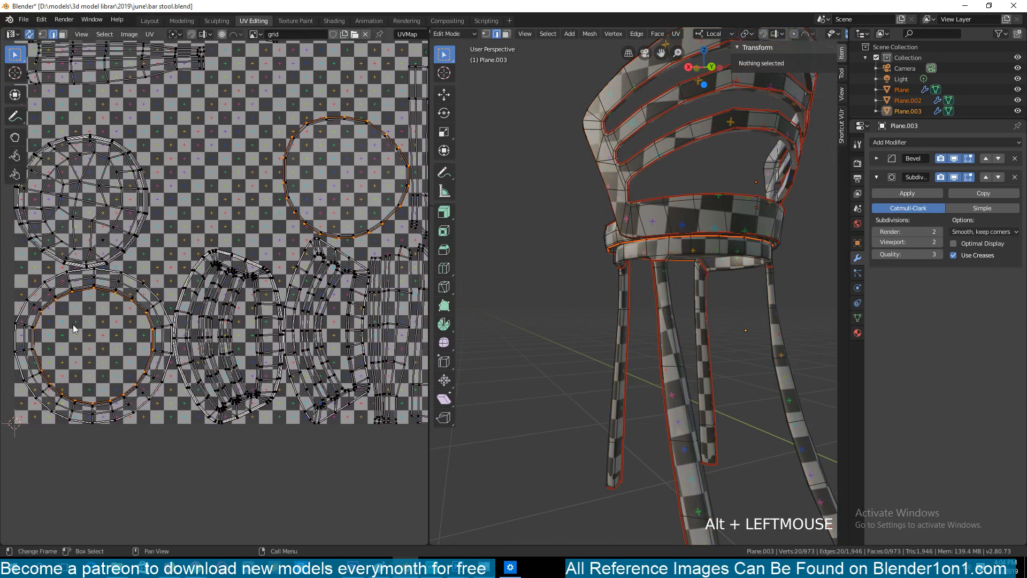
{"action": "key", "text": "ctrl+e"}
{"action": "left_click", "coordinate": [307, 162]}
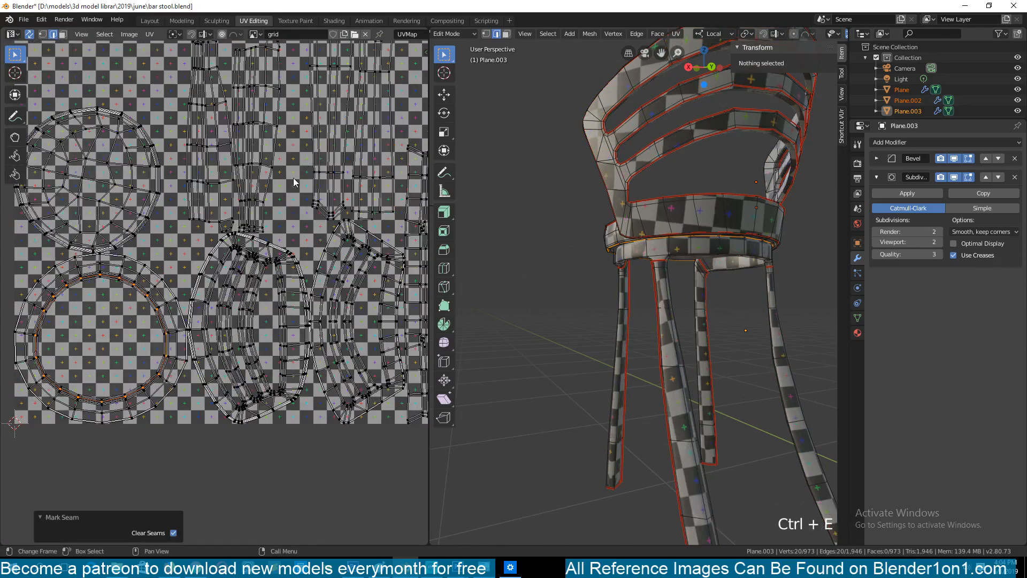
Select all geometry and examine the layout of the seat disc, ring, backrest and leg UV islands
{"action": "key", "text": "a"}
{"action": "scroll", "coordinate": [327, 320], "scroll_direction": "down", "scroll_amount": 2}
{"action": "scroll", "coordinate": [232, 250], "scroll_direction": "up", "scroll_amount": 1}
{"action": "scroll", "coordinate": [232, 250], "scroll_direction": "up", "scroll_amount": 1}
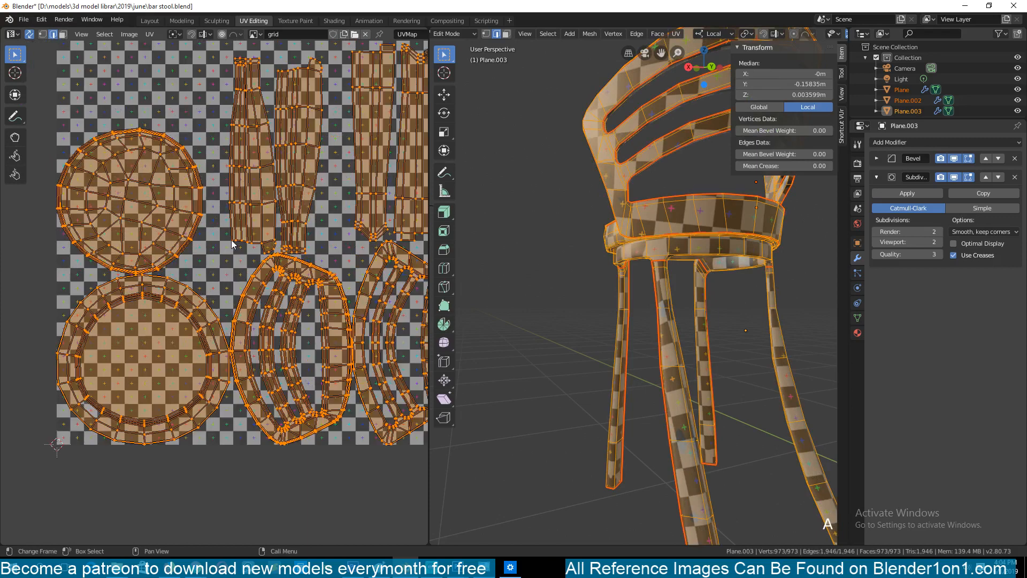
{"action": "middle_click_drag", "start_coordinate": [285, 179], "coordinate": [148, 151]}
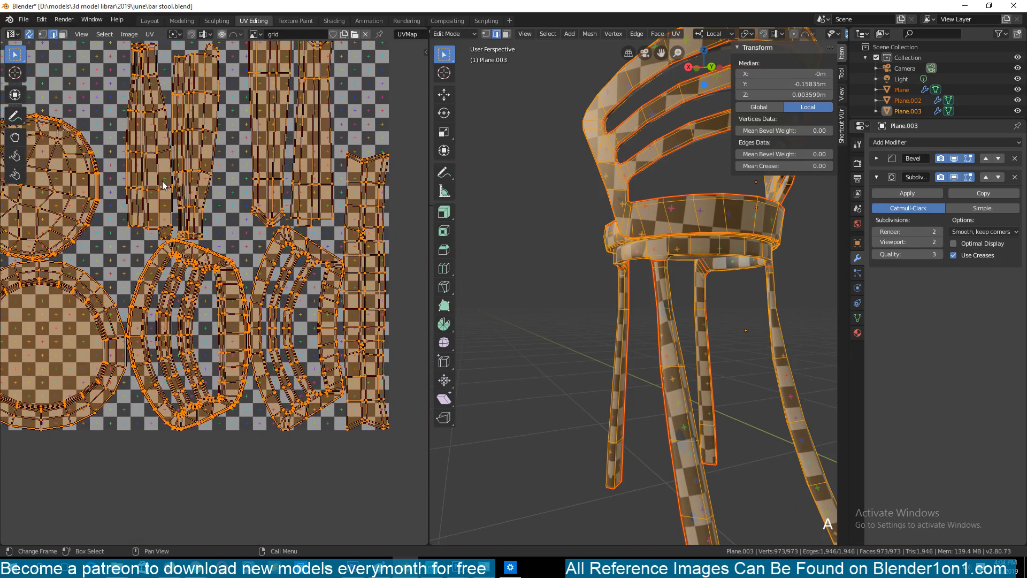
{"action": "middle_click_drag", "start_coordinate": [183, 197], "coordinate": [280, 239]}
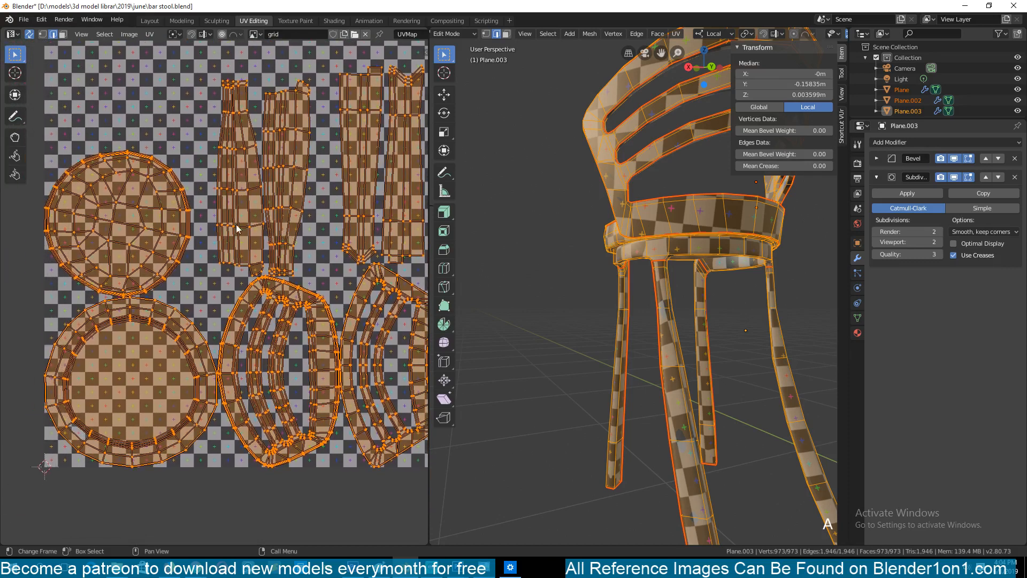
Return to Object Mode, check the checker texture on the whole stool from several angles, and save the file
{"action": "key", "text": "Tab"}
{"action": "scroll", "coordinate": [606, 187], "scroll_direction": "down", "scroll_amount": 3}
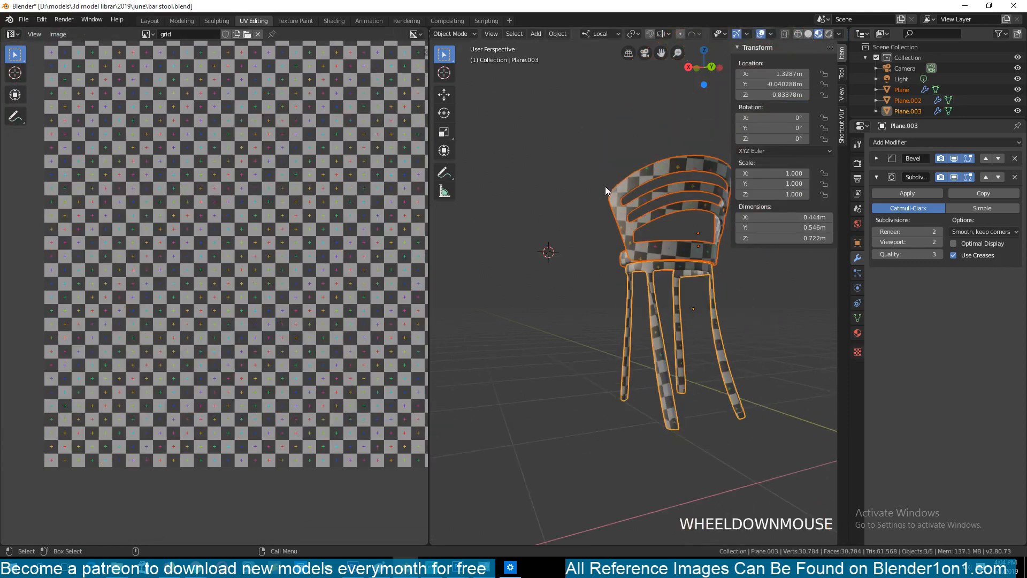
{"action": "middle_click_drag", "start_coordinate": [605, 186], "coordinate": [657, 217]}
{"action": "key", "text": "ctrl+s"}
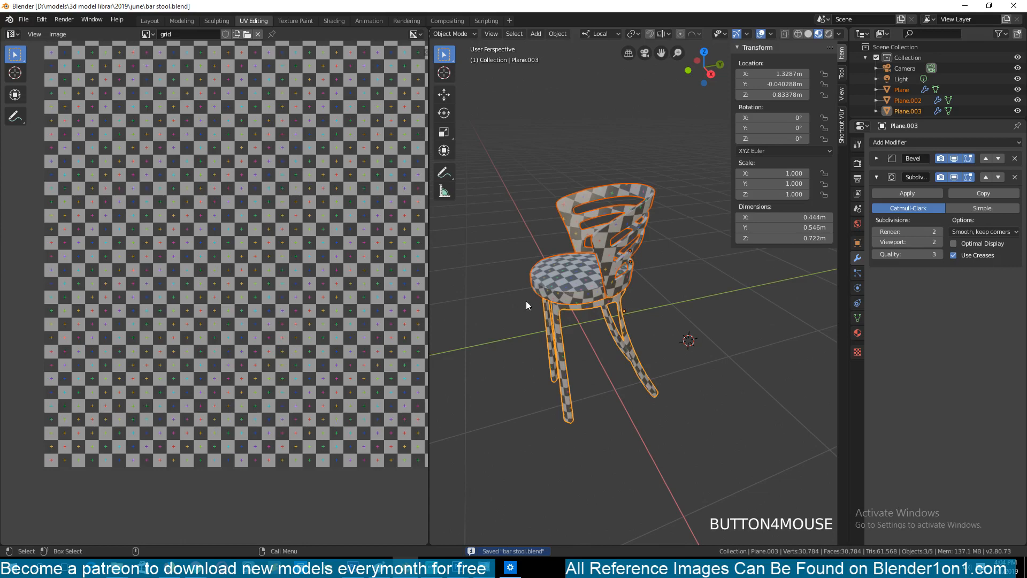
{"action": "middle_click_drag", "start_coordinate": [539, 280], "coordinate": [578, 247]}
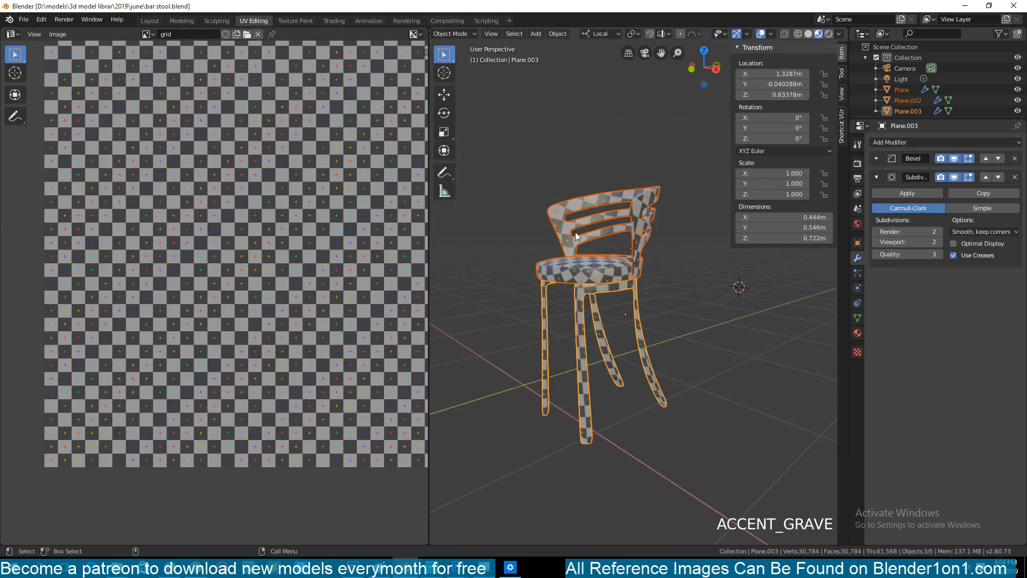
{"action": "middle_click_drag", "start_coordinate": [575, 232], "coordinate": [574, 263], "text": "shift"}
{"action": "key", "text": "ctrl+s"}
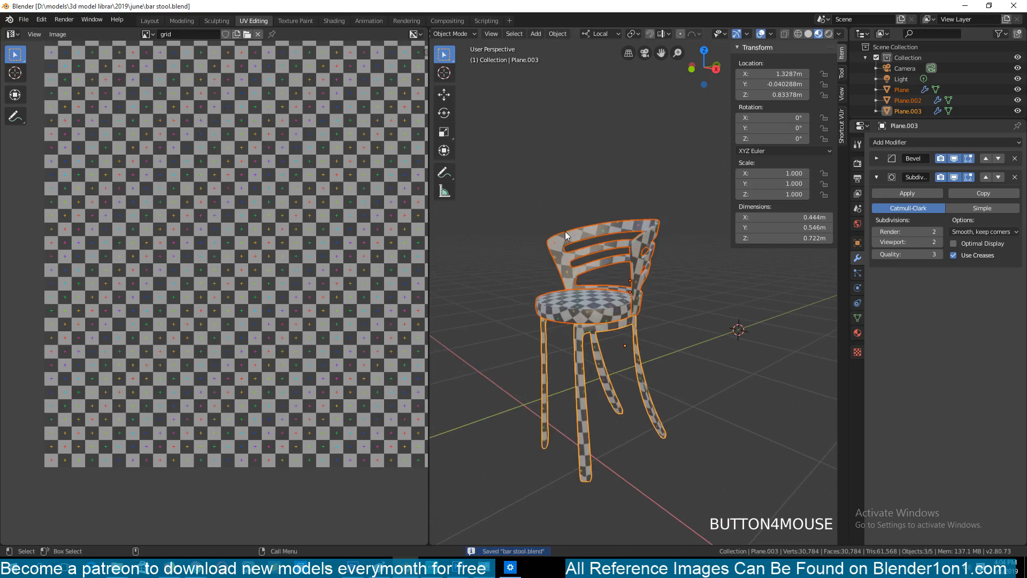
{"action": "middle_click_drag", "start_coordinate": [565, 231], "coordinate": [576, 202], "text": "shift"}
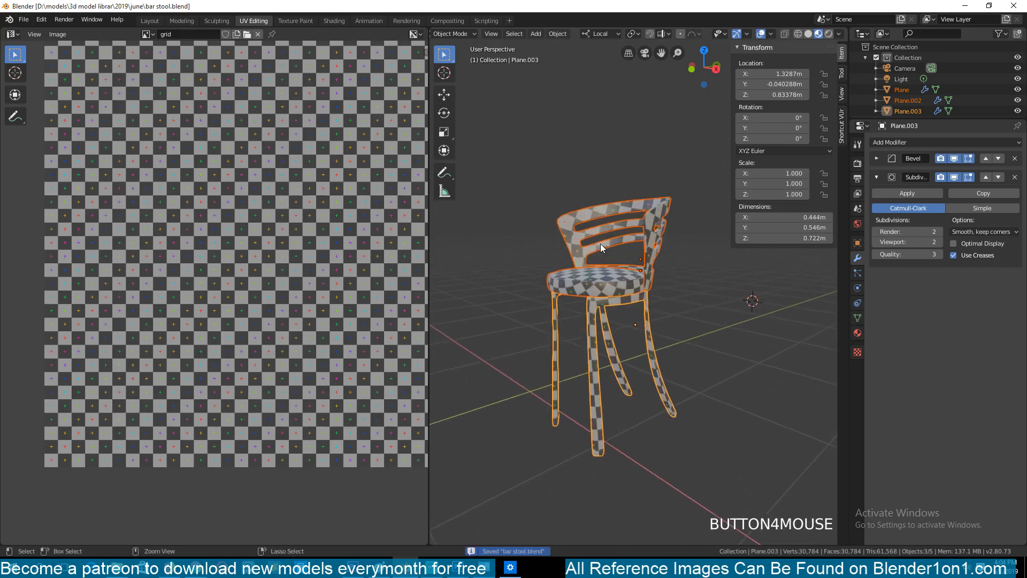